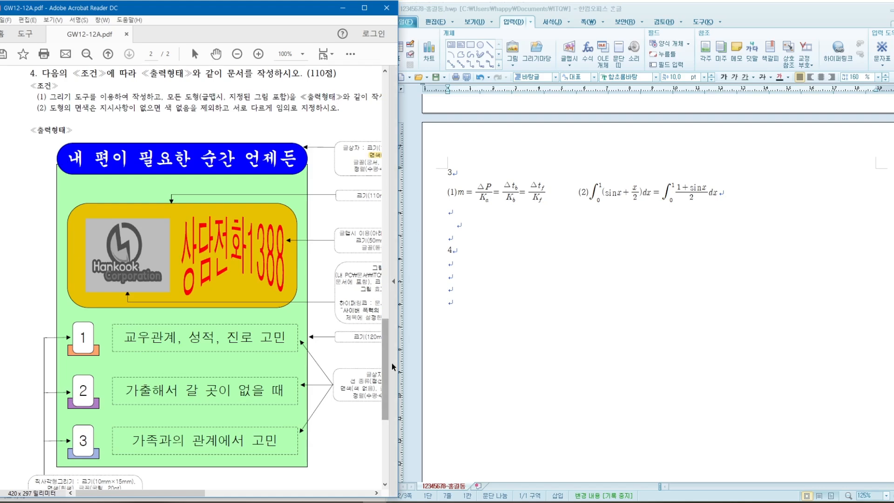
Highlight the "(110점)" score in question 4 and the whole sentence of condition (2) on shape fill colours in the exam PDF.
mouse_move(387, 379)
left_mouse_down()
mouse_move(391, 396)
mouse_move(391, 388)
left_mouse_up()
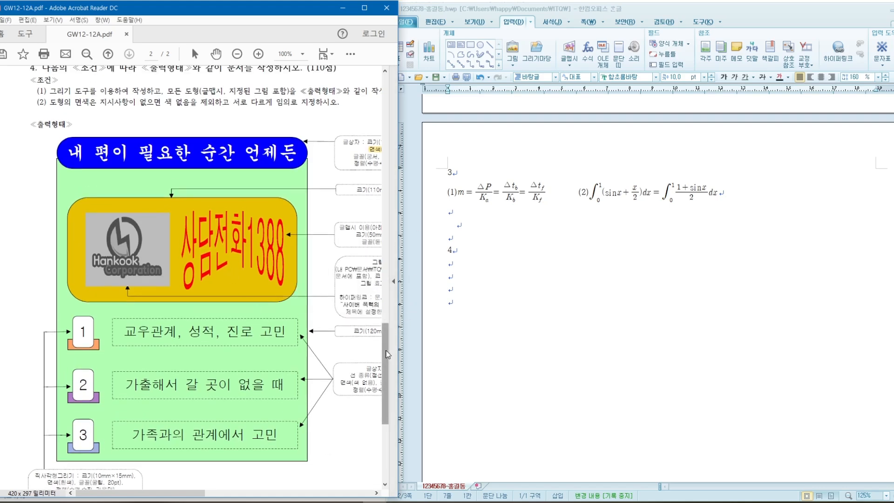
left_click_drag(386, 347, 386, 328)
left_click_drag(306, 90, 338, 90)
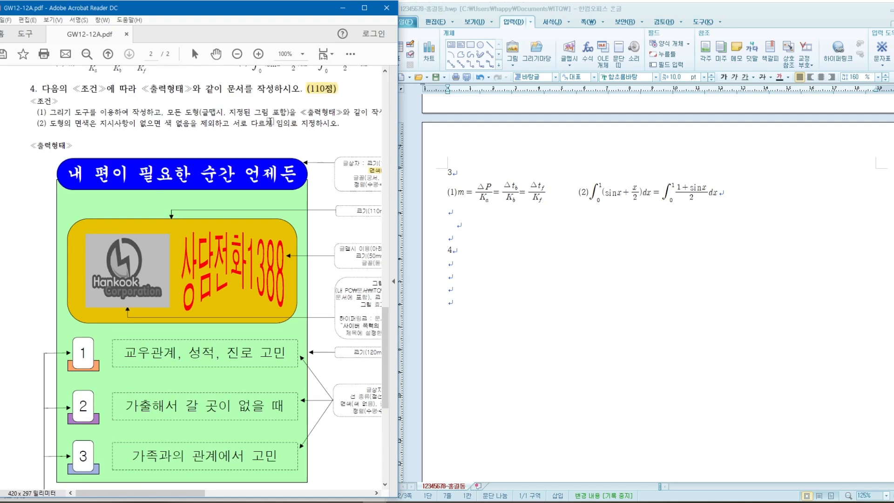
left_click_drag(386, 328, 386, 340)
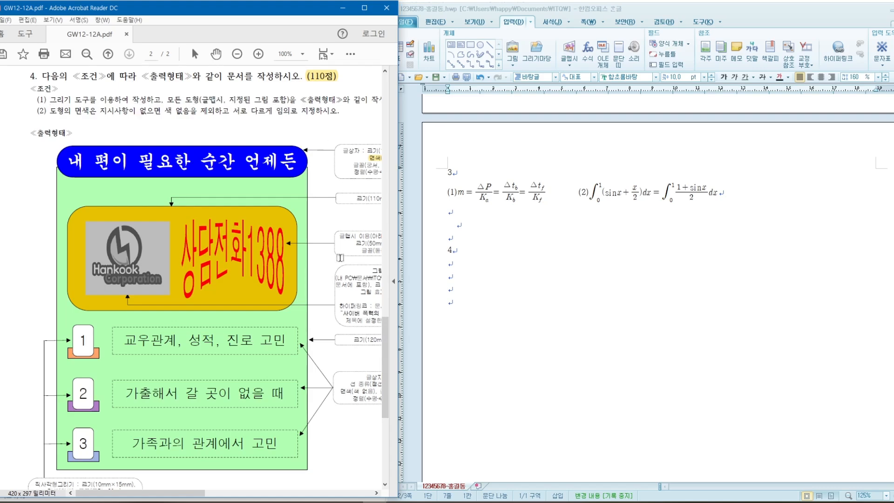
left_click_drag(205, 495, 221, 498)
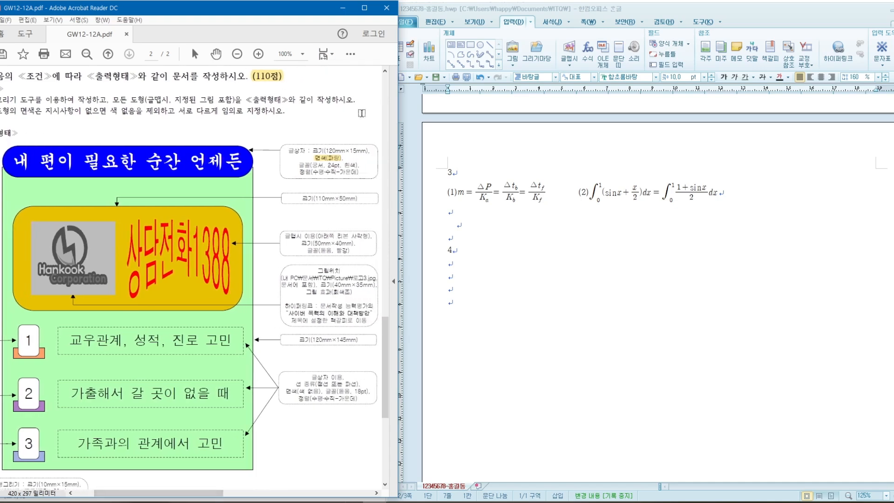
left_click_drag(190, 497, 177, 499)
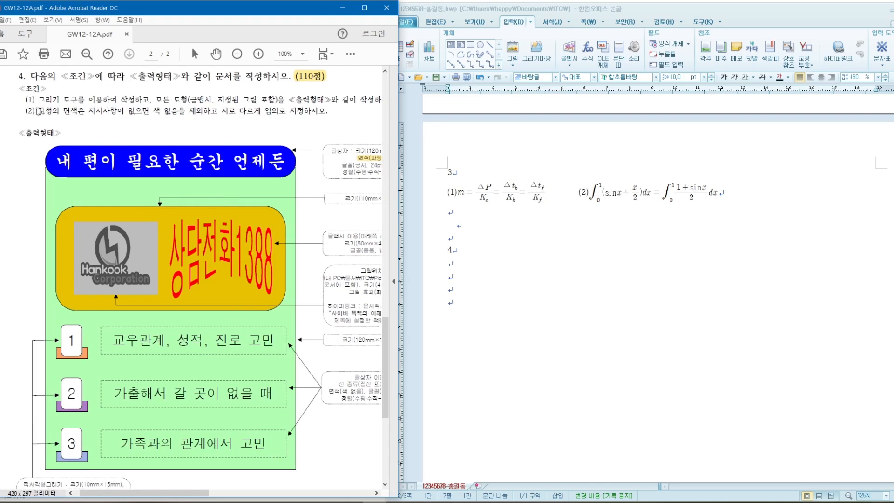
left_click_drag(40, 111, 165, 112)
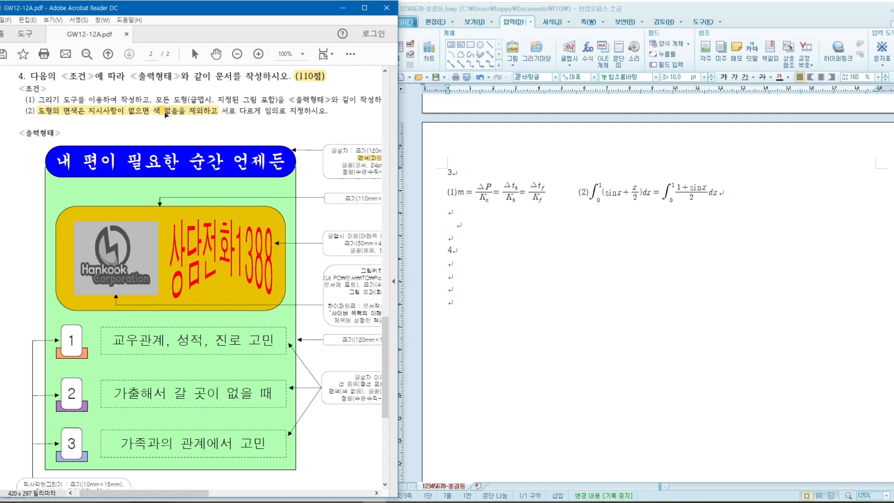
left_click_drag(222, 111, 327, 111)
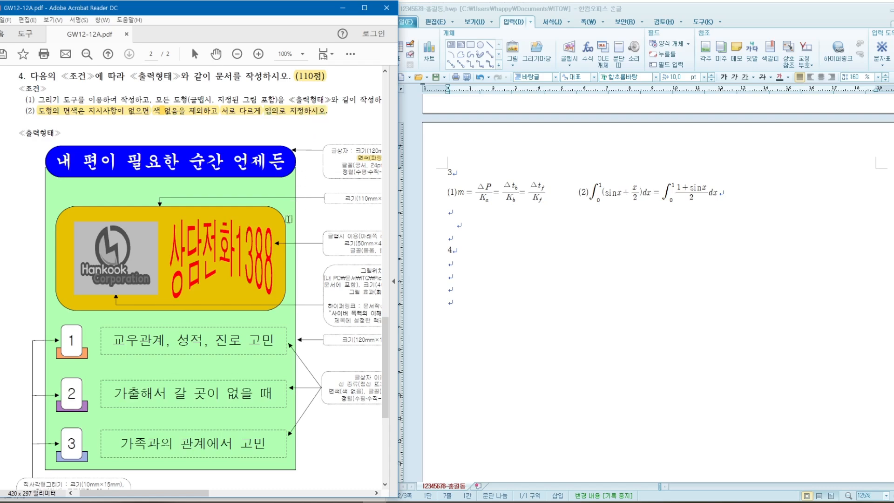
Examine the sample output of question 4 and its callouts for size, fill, font and alignment of each shape.
mouse_move(167, 496)
left_mouse_down()
mouse_move(209, 496)
mouse_move(178, 496)
left_mouse_up()
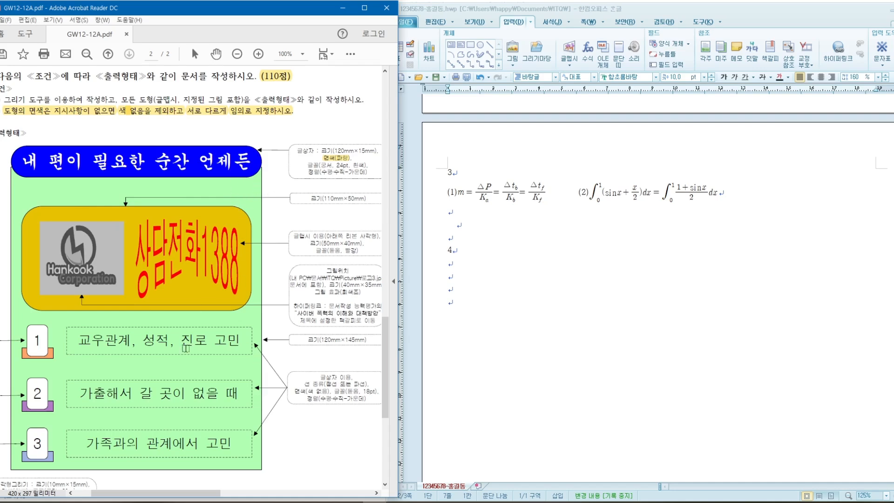
left_click_drag(147, 492, 179, 494)
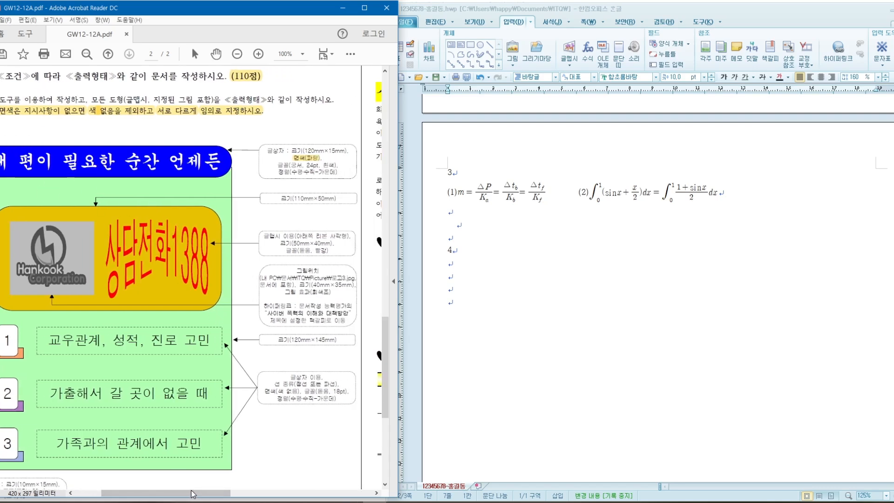
left_click_drag(193, 492, 171, 492)
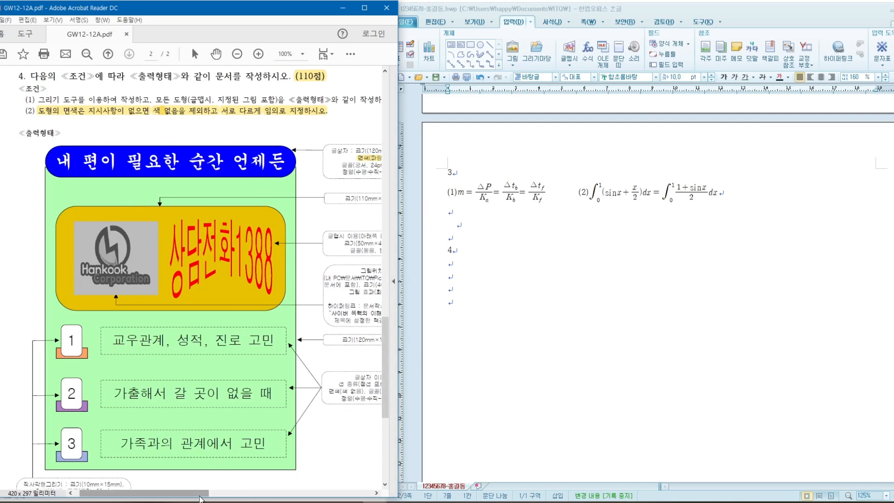
left_click_drag(202, 495, 206, 497)
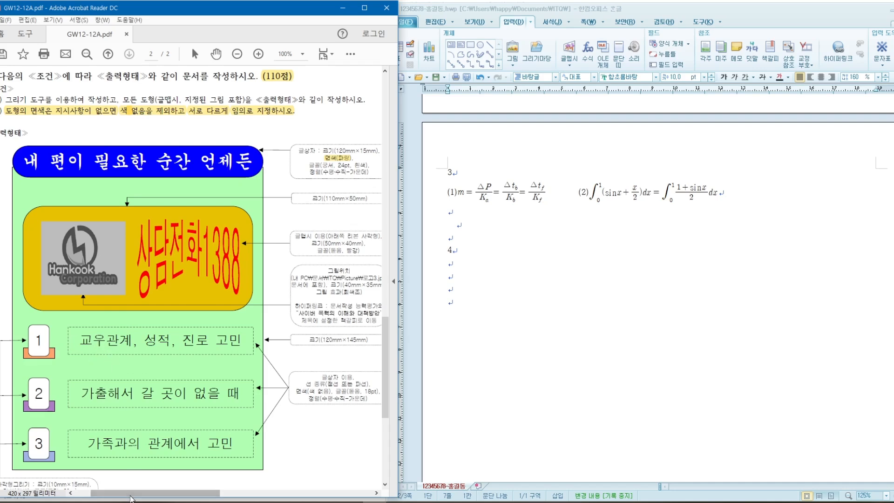
left_click_drag(137, 496, 131, 497)
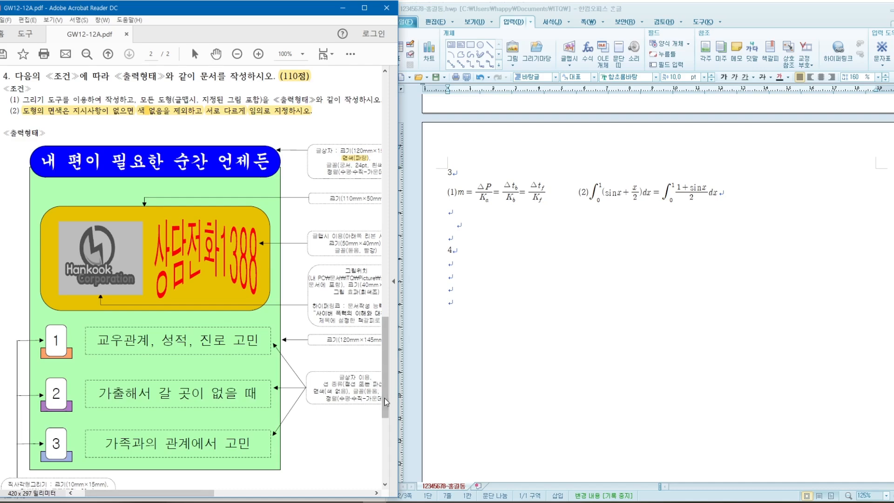
left_click_drag(386, 386, 385, 387)
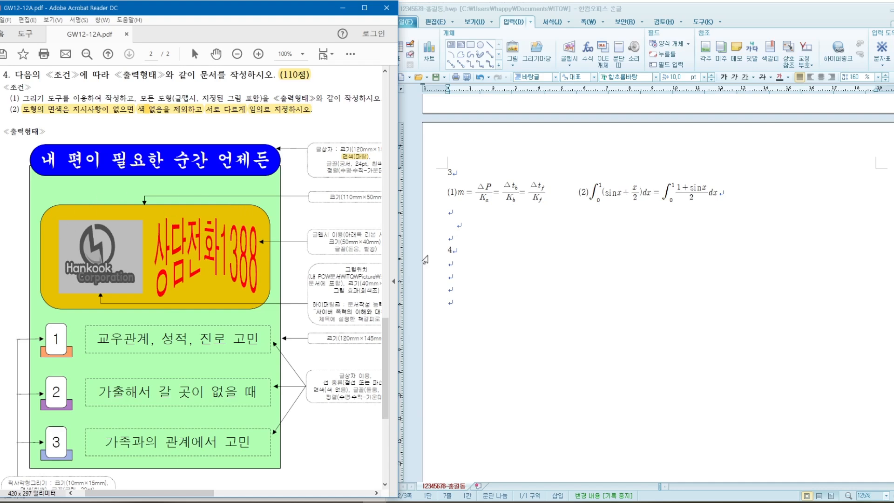
In the Hangul document, draw a rectangle about 130 mm wide and 15 mm high just below the number 4.
left_click(462, 268)
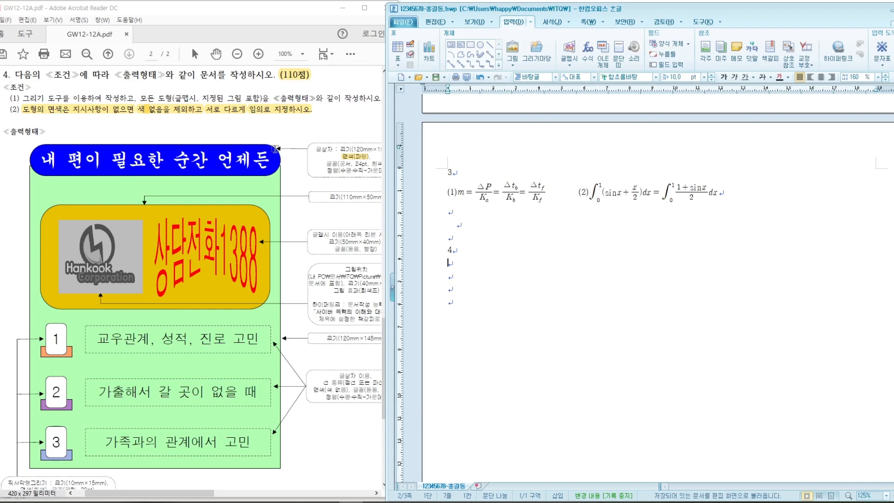
left_click(474, 45)
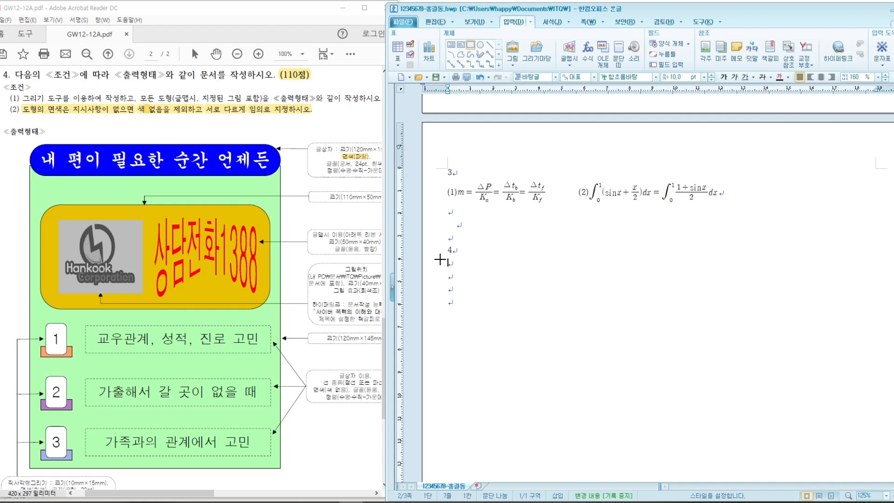
mouse_move(438, 259)
left_mouse_down()
mouse_move(489, 293)
mouse_move(733, 293)
left_mouse_up()
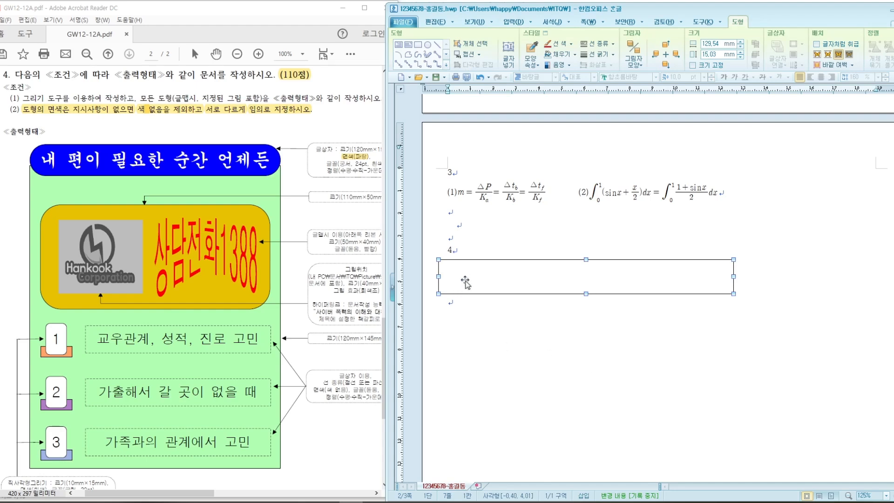
Move the rectangle clear of the paragraph marks, about 40 mm from the paper's left edge and 62 mm from its top.
left_click(456, 307)
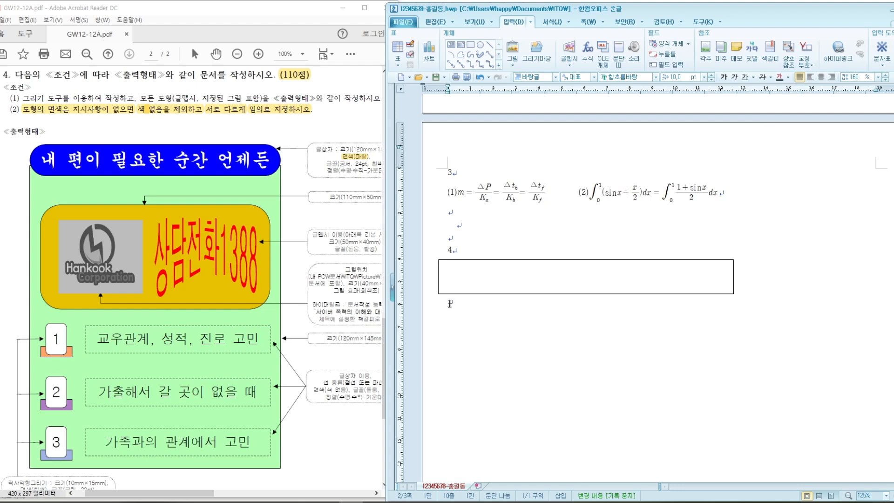
left_click(499, 260)
left_click_drag(537, 263, 591, 263)
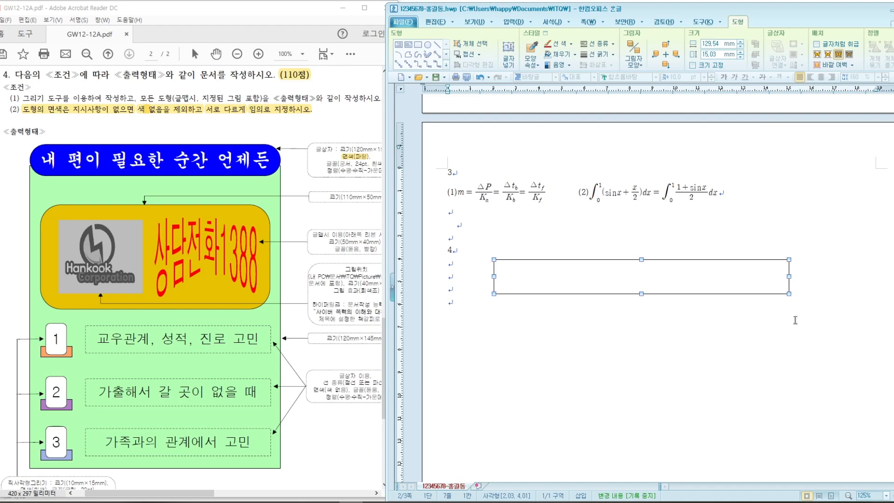
left_click_drag(731, 295, 751, 298)
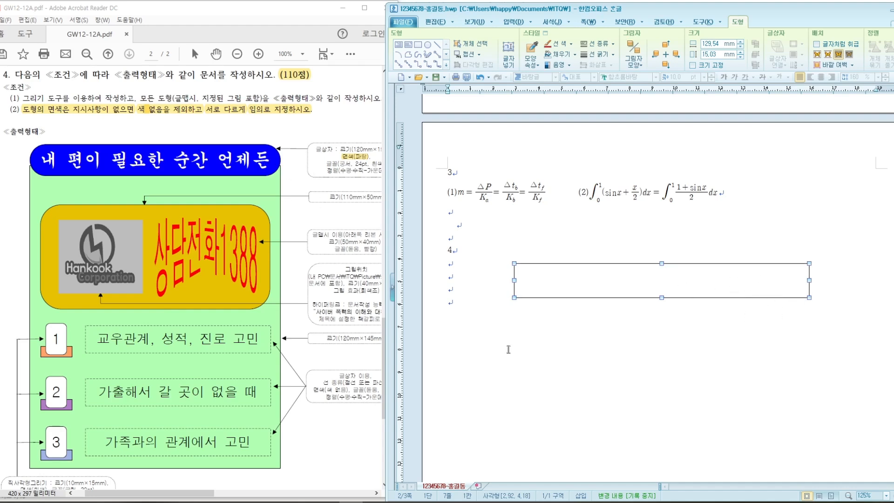
Set the rectangle's width to 120 mm and height to 15 mm, and lock its size with 크기 고정.
left_click_drag(198, 494, 208, 495)
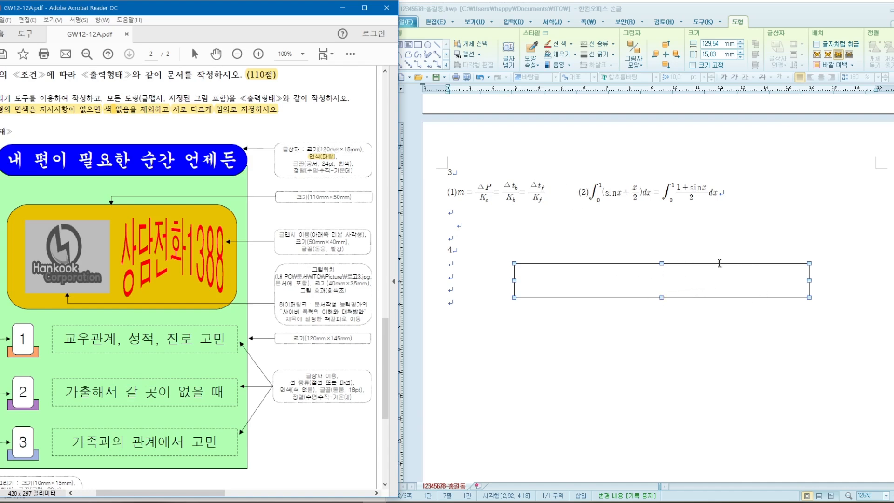
double_click(758, 264)
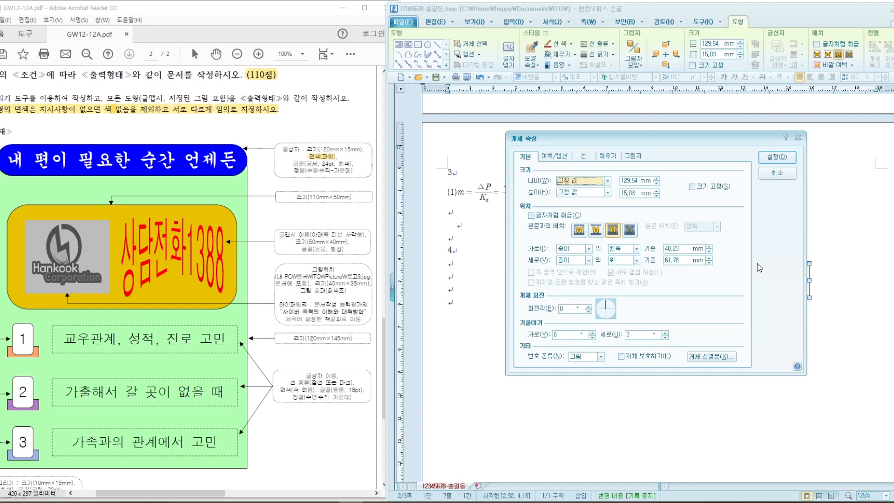
left_click_drag(644, 143, 699, 145)
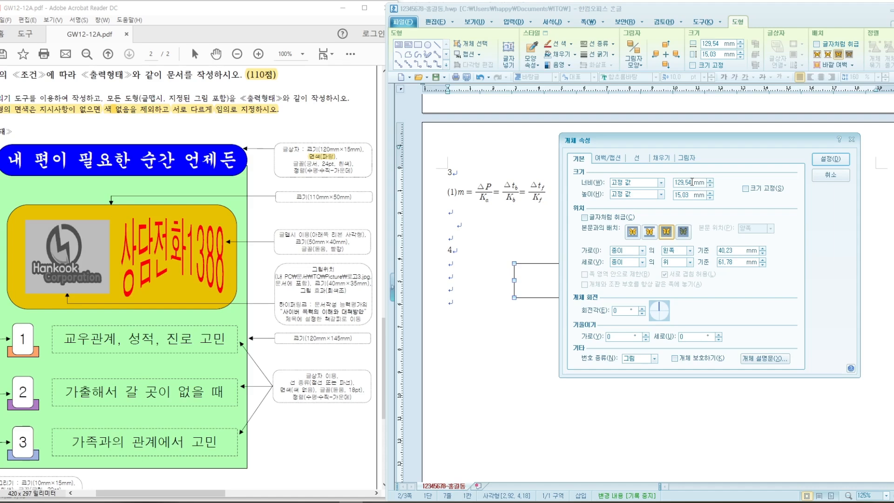
left_click_drag(701, 182, 658, 180)
type("2")
key("BackSpace")
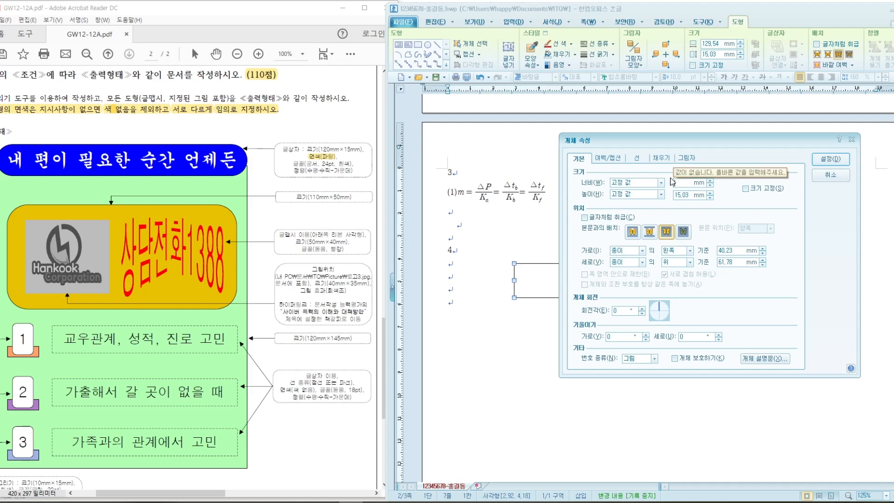
type("120")
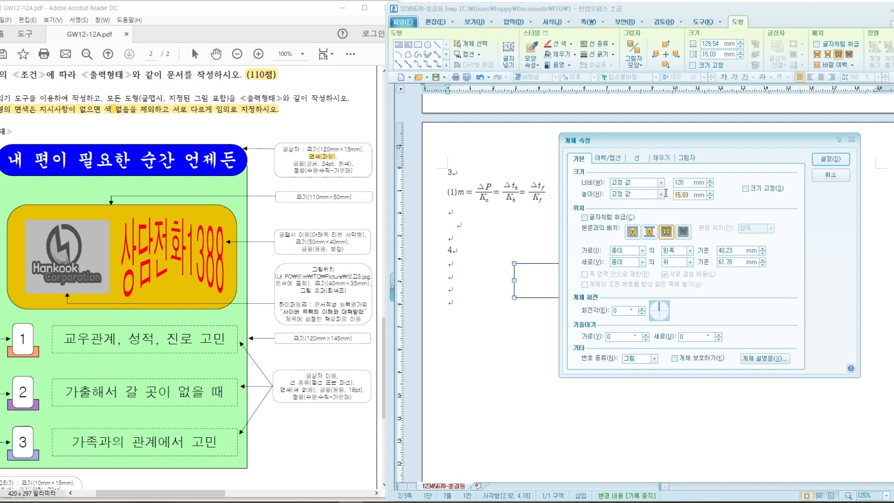
type("15")
left_click(746, 190)
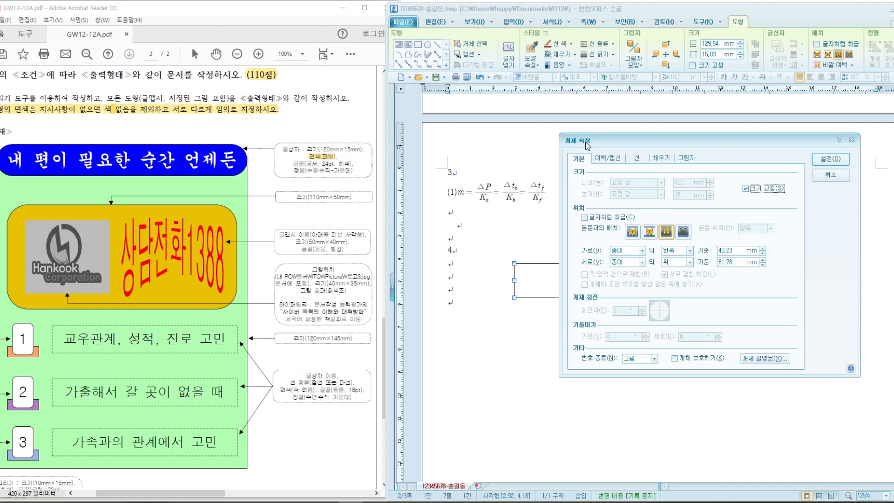
Give the rectangle half-round (반원) corners in its line properties.
left_click(638, 159)
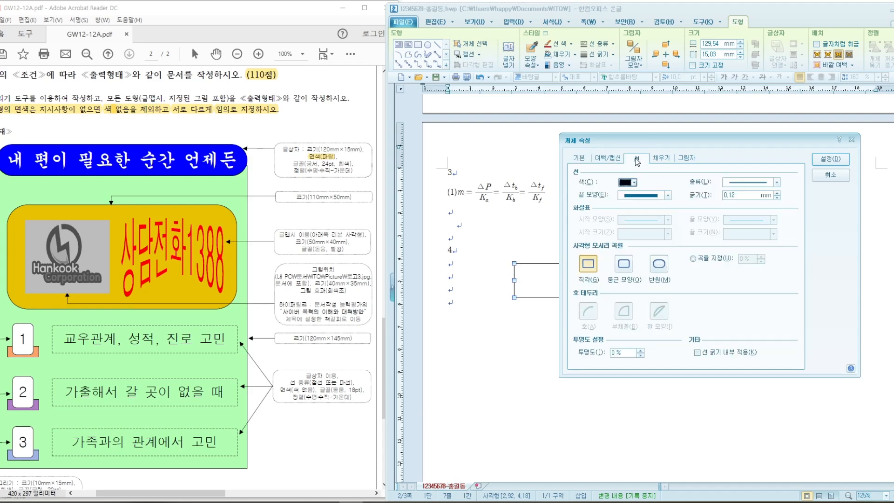
left_click(608, 160)
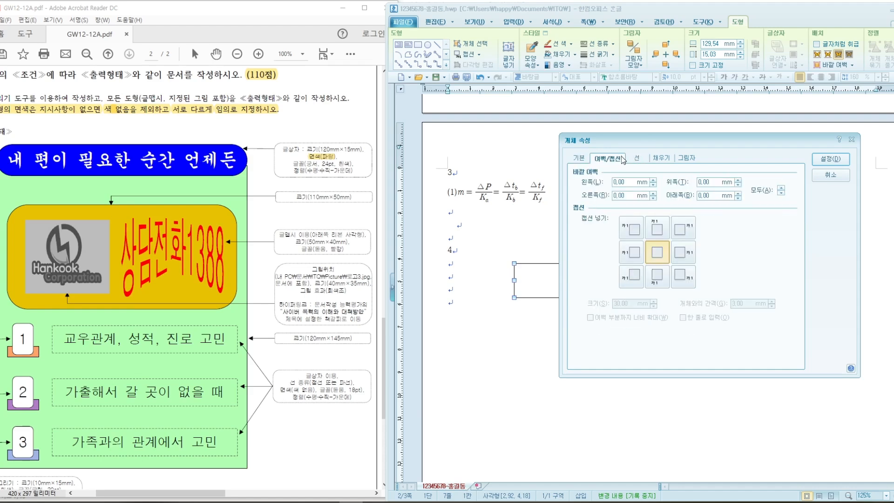
left_click(642, 161)
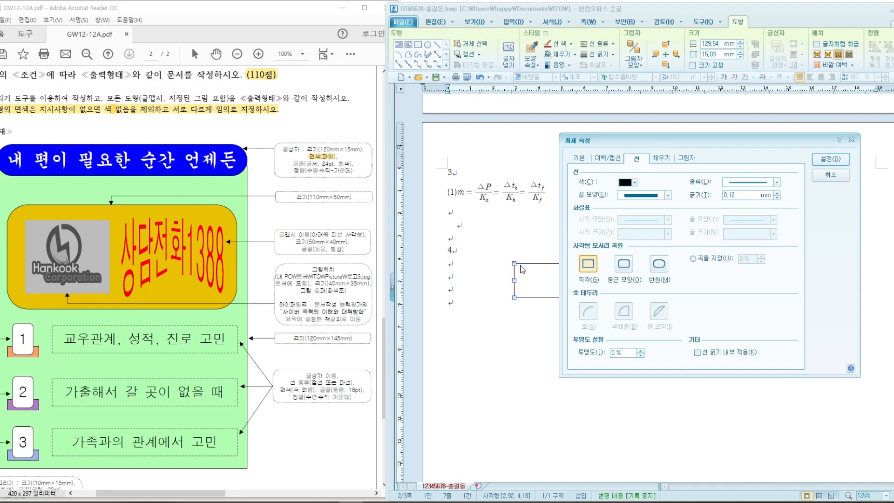
left_click_drag(659, 144, 694, 142)
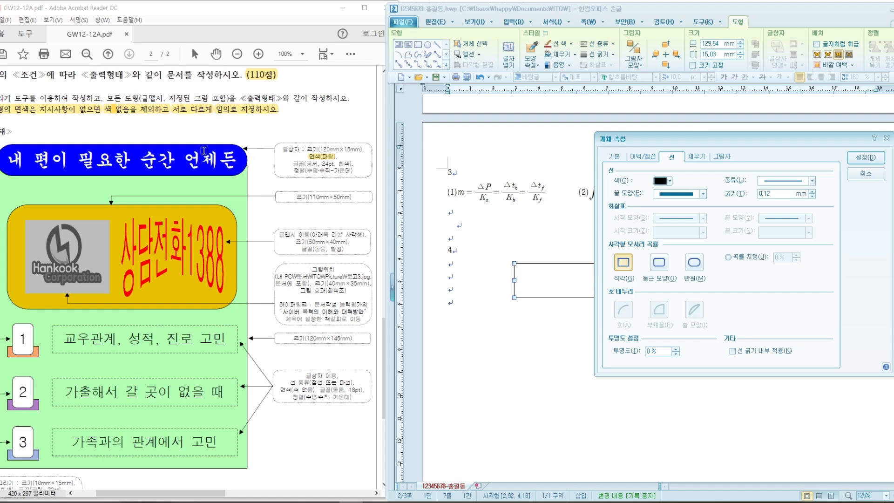
left_click_drag(691, 142, 665, 130)
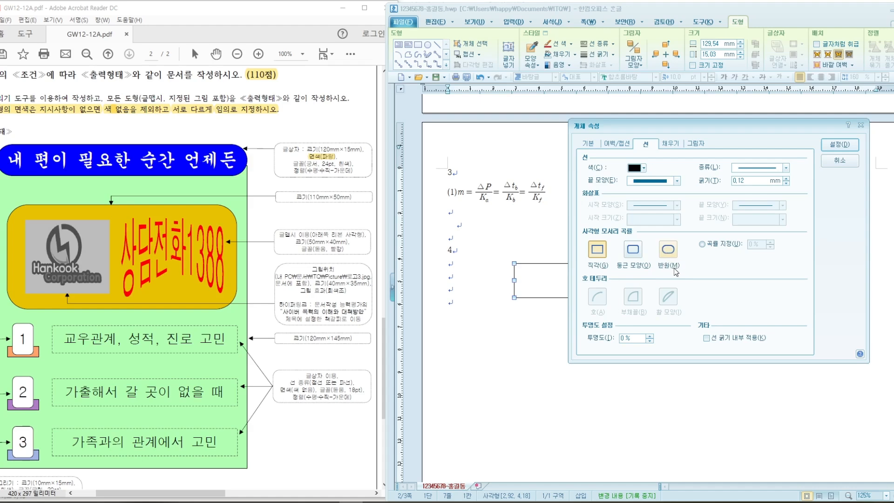
left_click(668, 251)
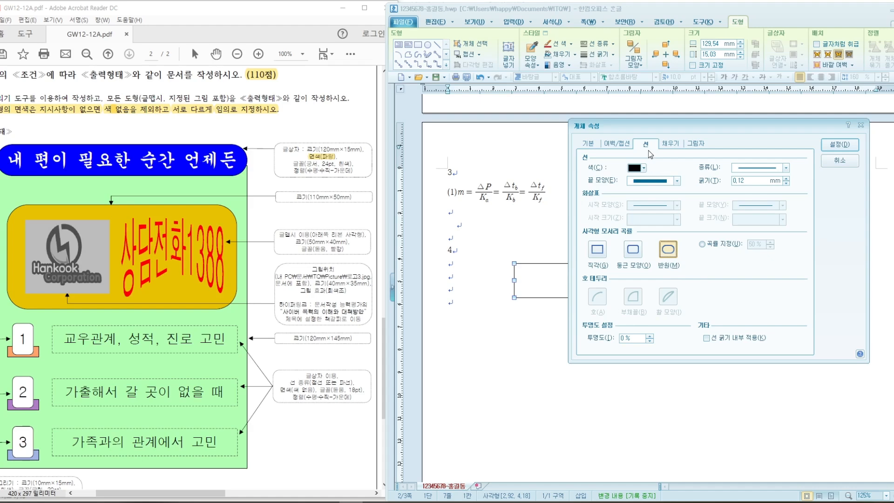
In the rectangle's fill properties, pick pure blue (0000FF) as the face colour from the full colour palette.
left_click(671, 144)
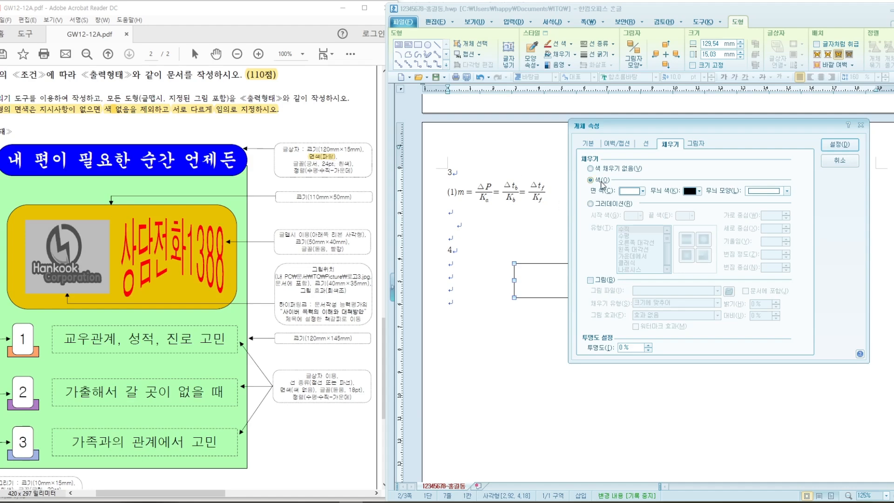
left_click(643, 191)
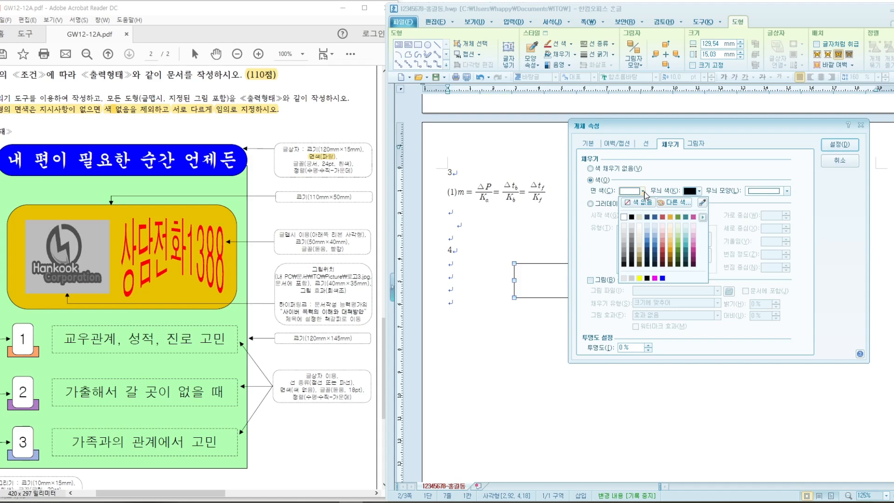
left_click(673, 203)
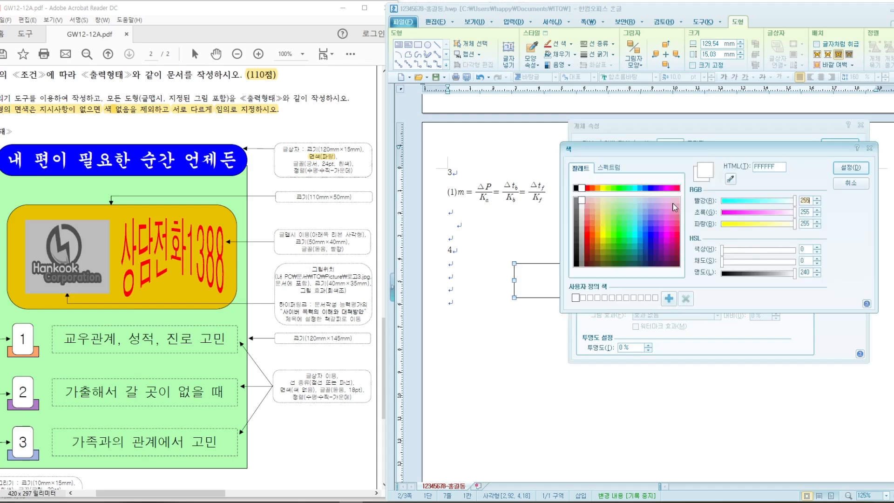
left_click(650, 189)
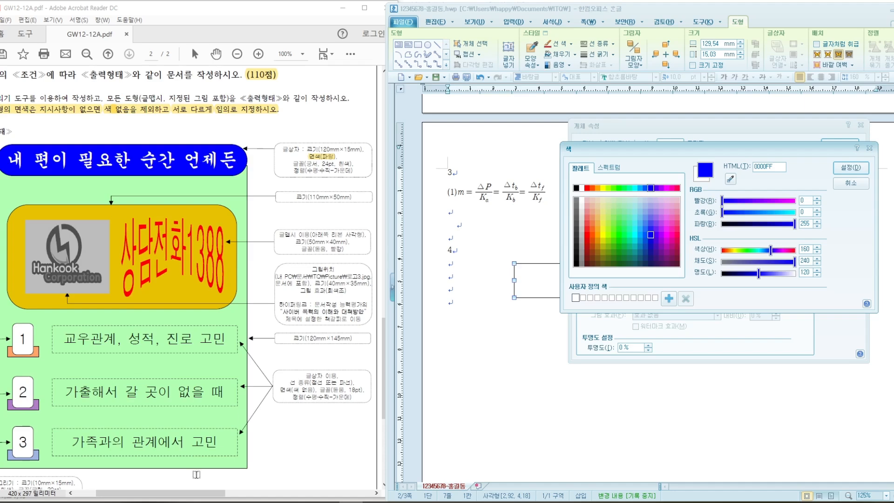
In the exam PDF's answer guidelines on page 1, highlight the blue RGB value "파랑 0,0,255".
left_click_drag(202, 497, 181, 497)
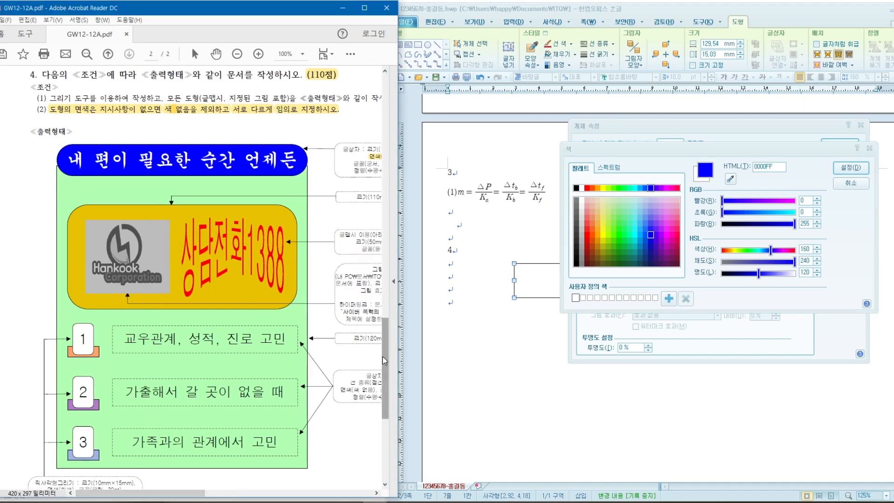
left_click_drag(381, 356, 411, 236)
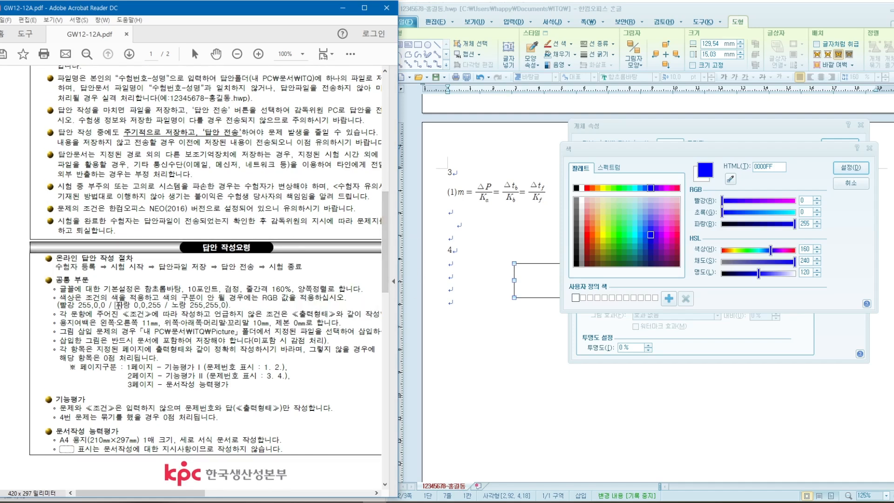
left_click_drag(116, 306, 144, 311)
Compare a neighbouring blue, reselect 0000FF as the fill colour, and apply the object properties to the rectangle.
left_click(646, 189)
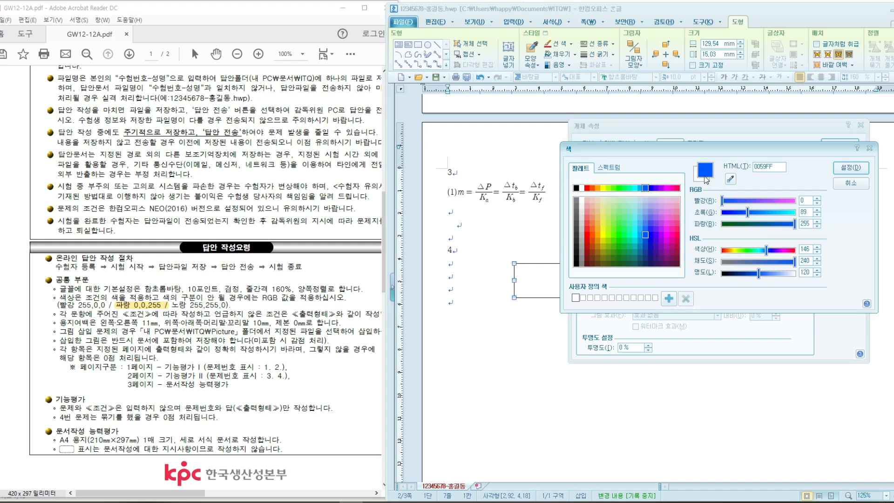
left_click(652, 188)
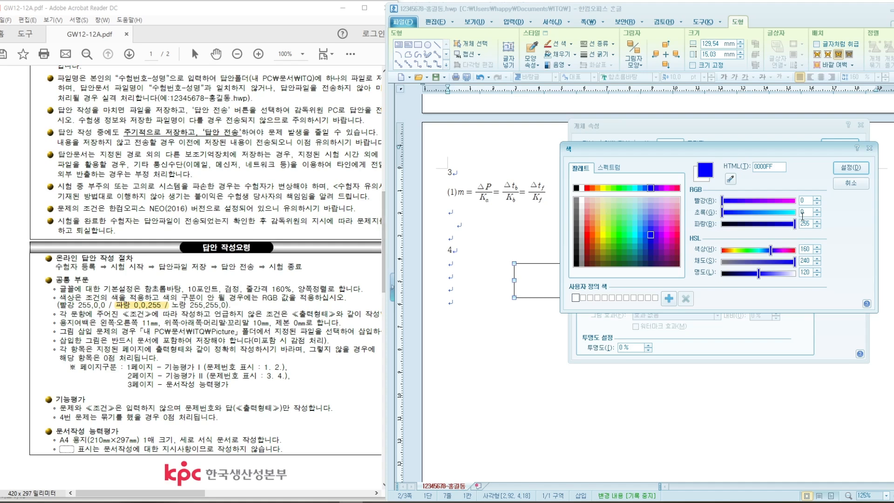
left_click_drag(380, 228, 376, 368)
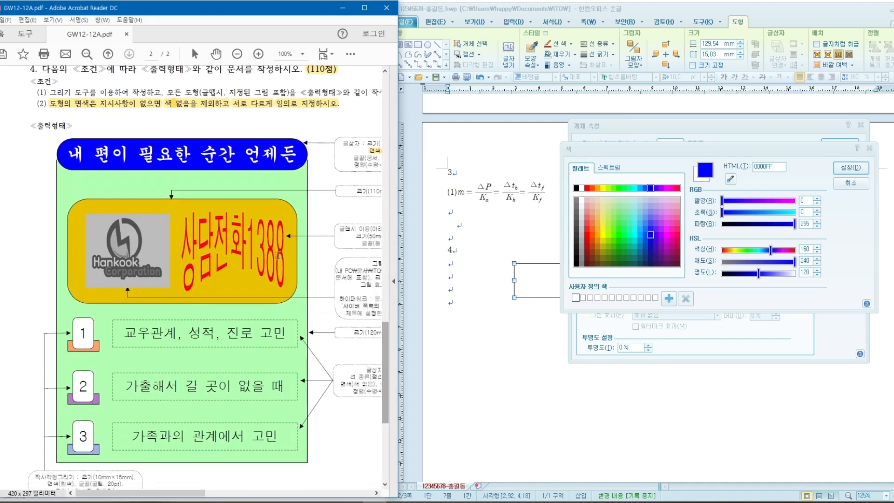
left_click(850, 172)
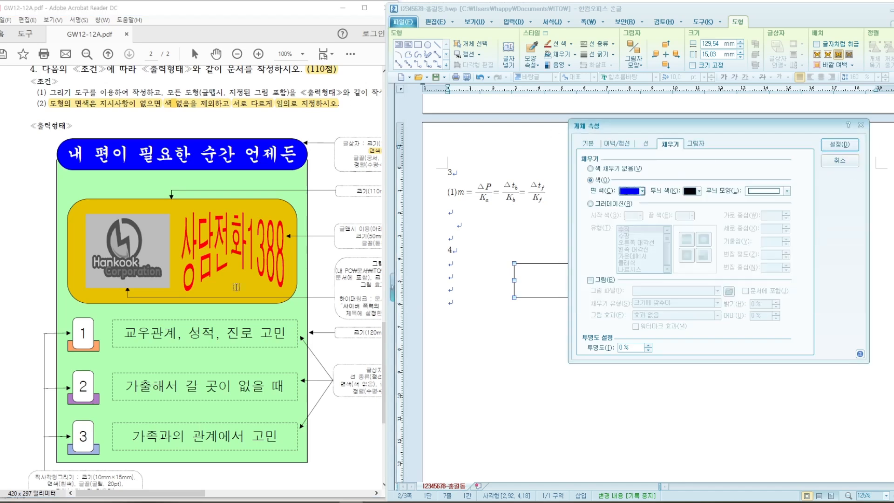
left_click_drag(201, 496, 225, 495)
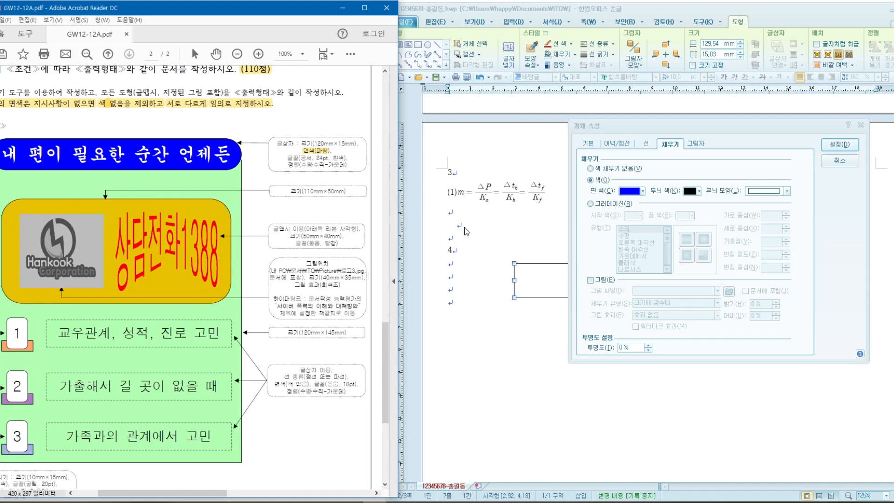
left_click(590, 145)
key("Right")
key("Right")
key("Right")
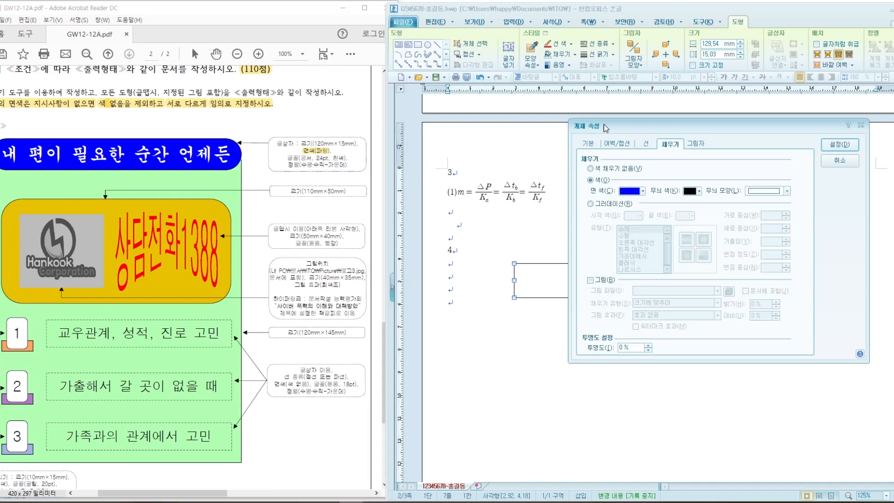
left_click(840, 148)
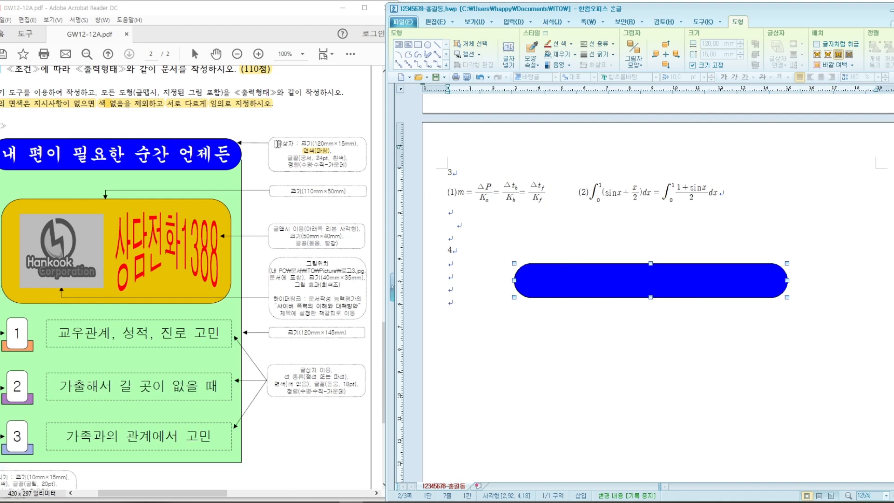
Enter the title "내 편이 필요한 순간 언제든" as text inside the blue rounded box.
right_click(717, 280)
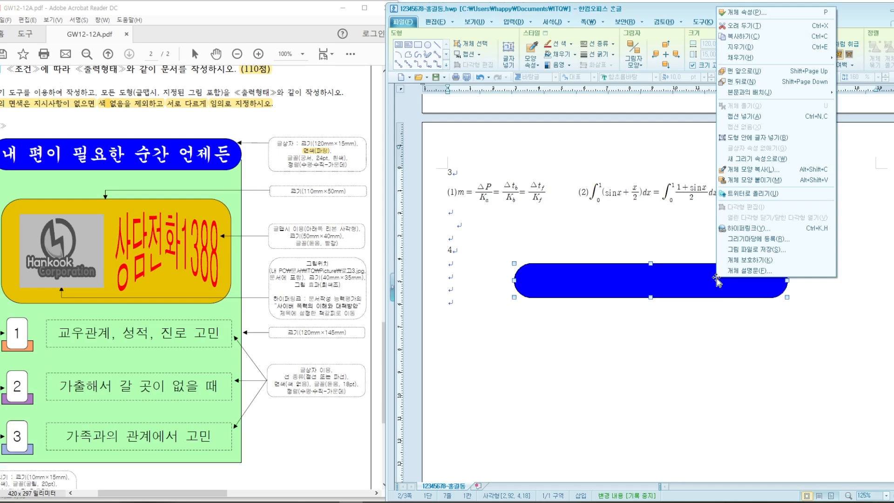
left_click(772, 143)
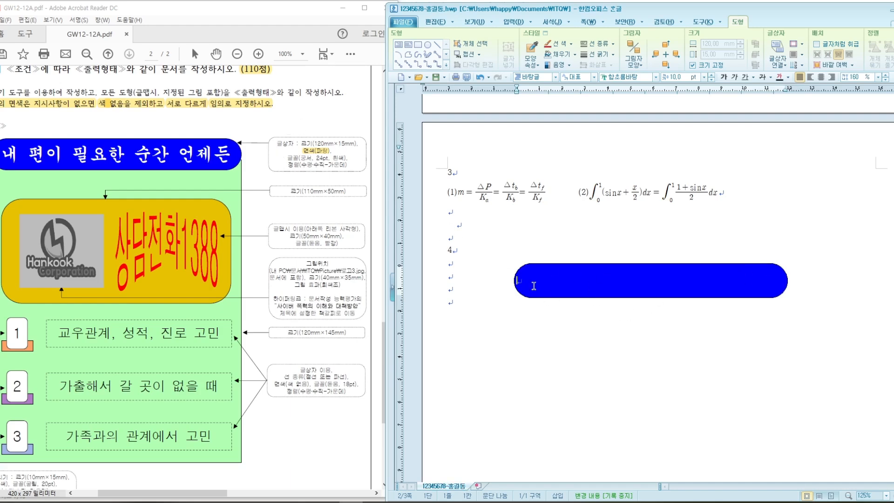
type("내 편")
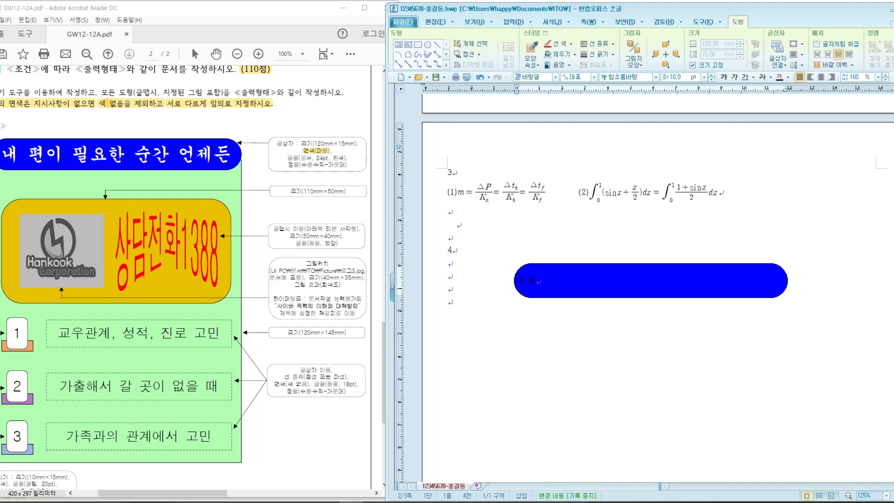
type("이 필요한")
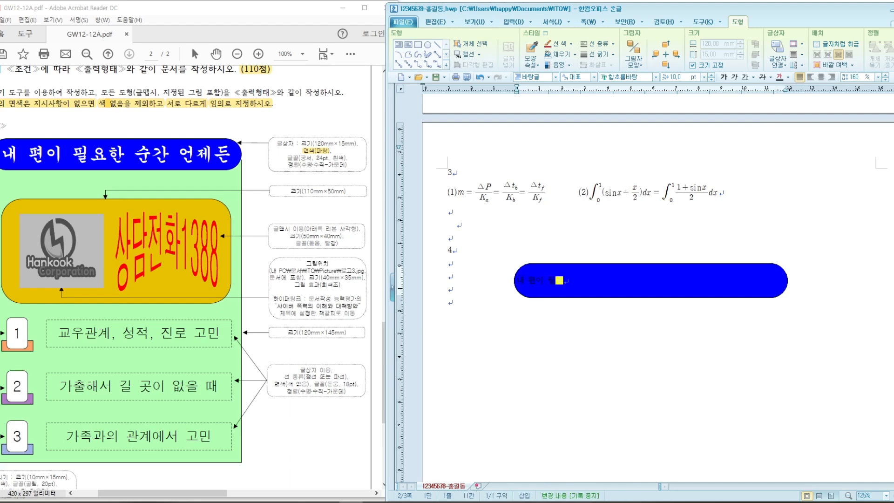
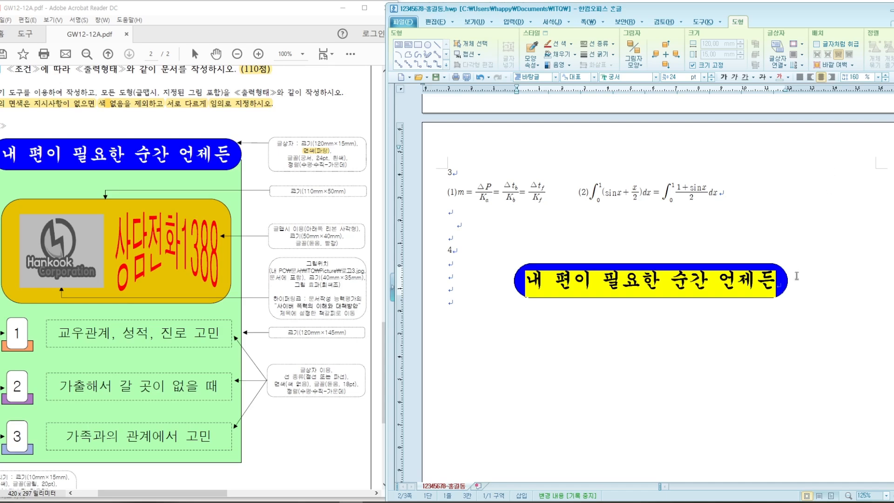
left_click(475, 309)
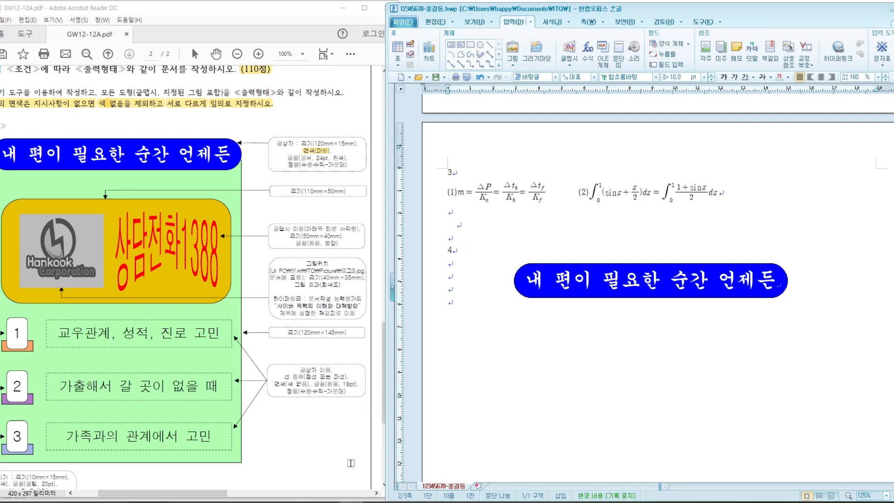
In the PDF's logo instructions, highlight 로고3.jpg, 문서에 포함, 크기(40mm×35mm) and 그림 효과(회색조).
left_click_drag(219, 498, 209, 497)
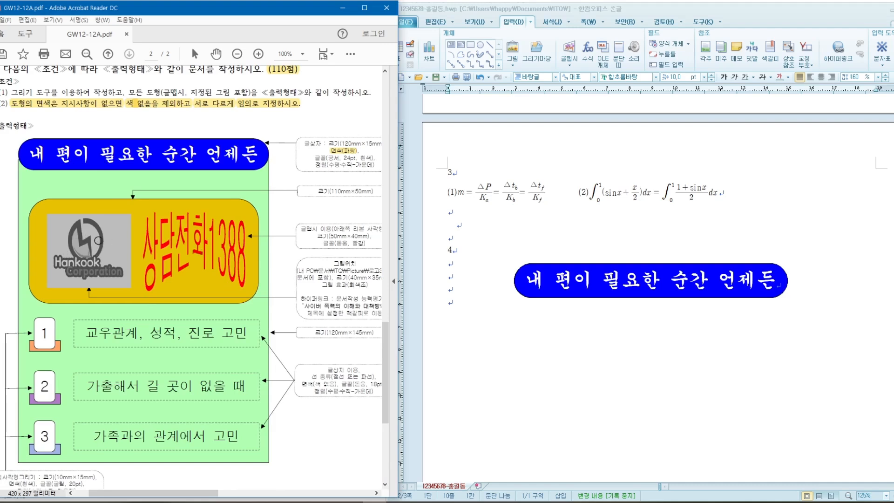
left_click_drag(140, 496, 155, 497)
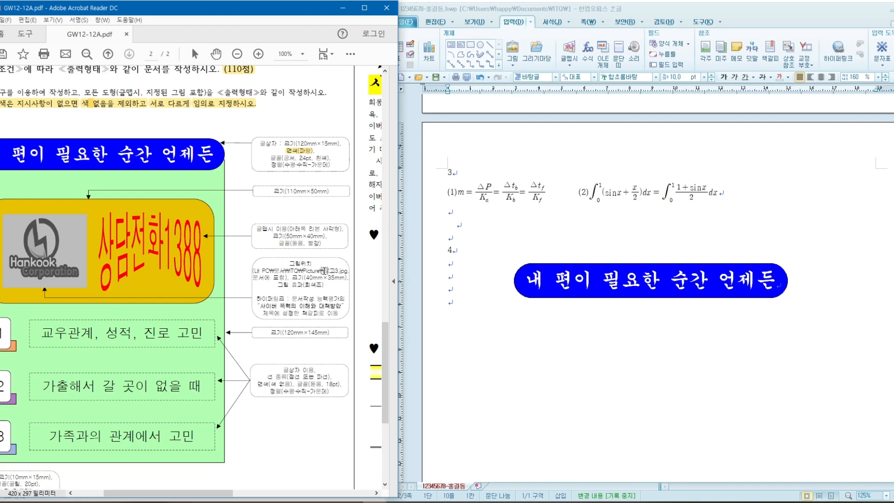
left_click_drag(326, 270, 350, 271)
left_click_drag(252, 277, 284, 278)
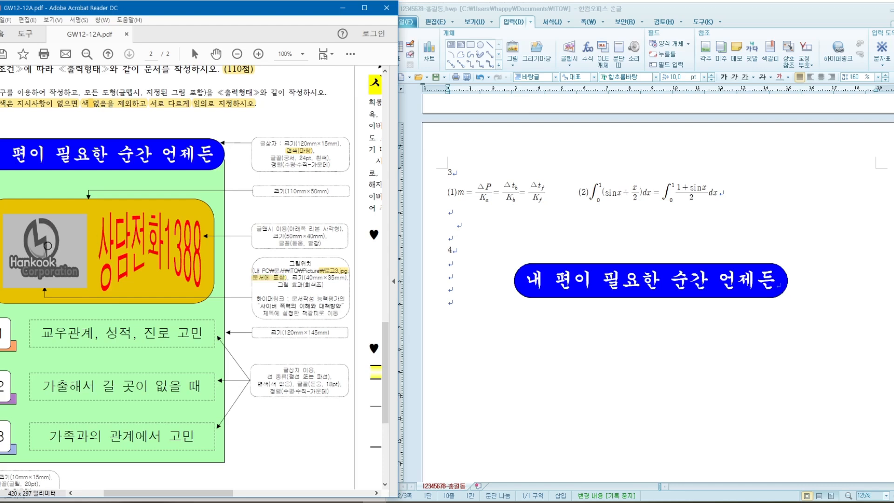
left_click_drag(292, 278, 350, 278)
left_click_drag(279, 286, 322, 286)
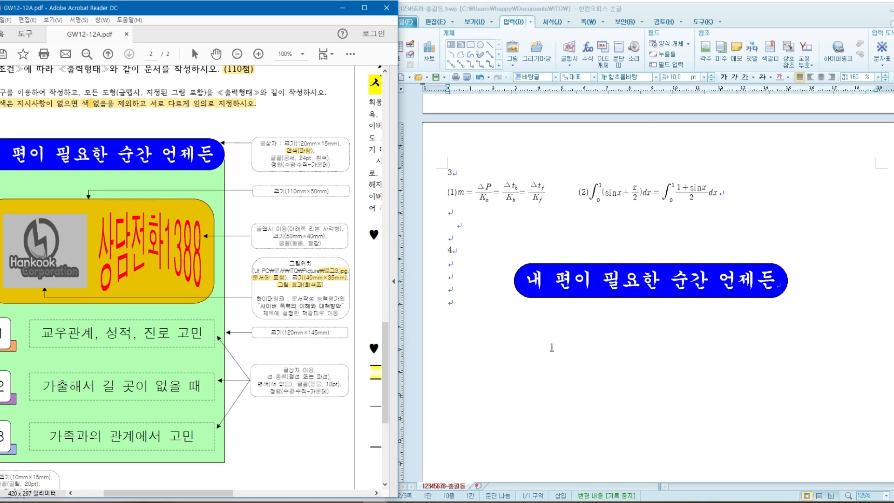
At the last paragraph below number 4, start inserting a picture and select 로고3 from the 문서 library's ITQ\Picture folder.
left_click(456, 309)
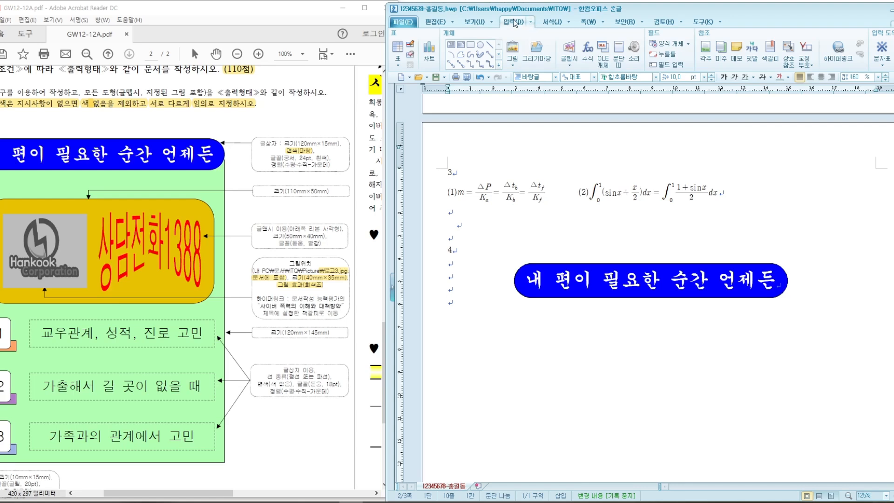
left_click(513, 50)
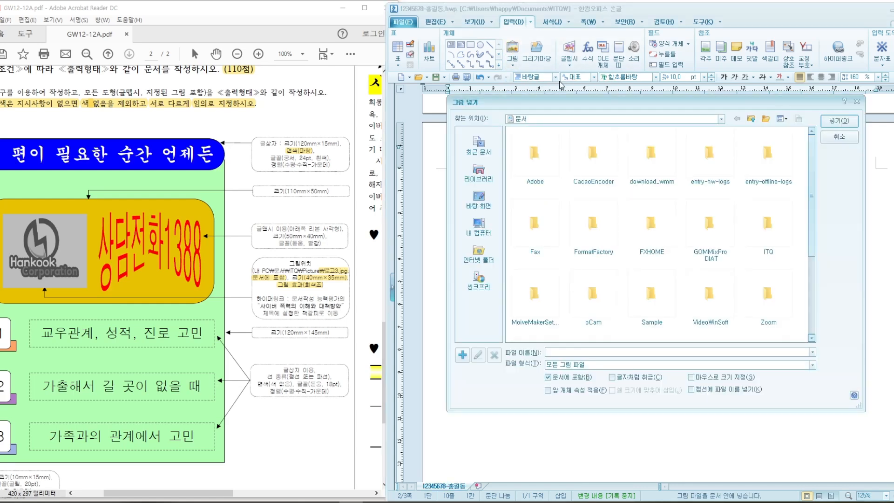
left_click_drag(559, 101, 556, 82)
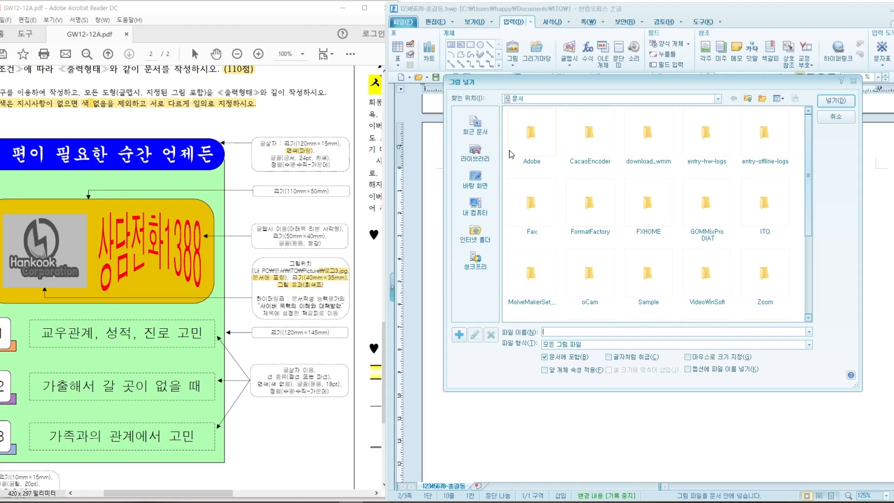
left_click(476, 155)
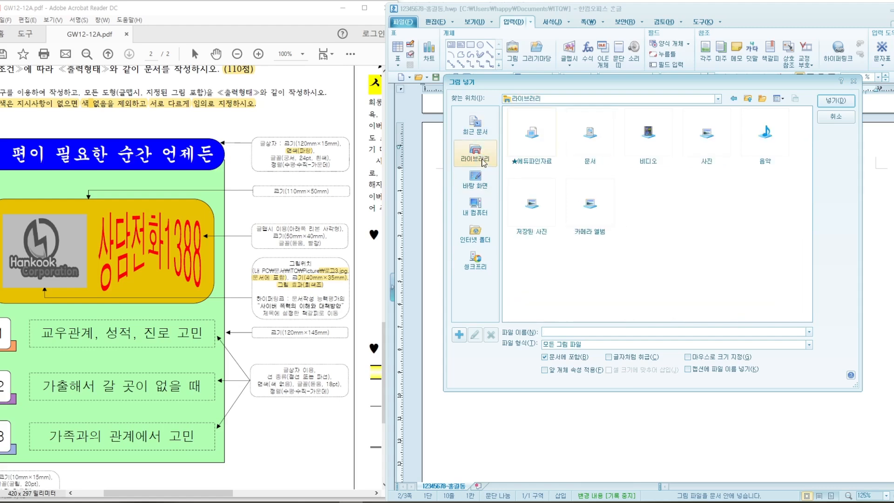
double_click(579, 138)
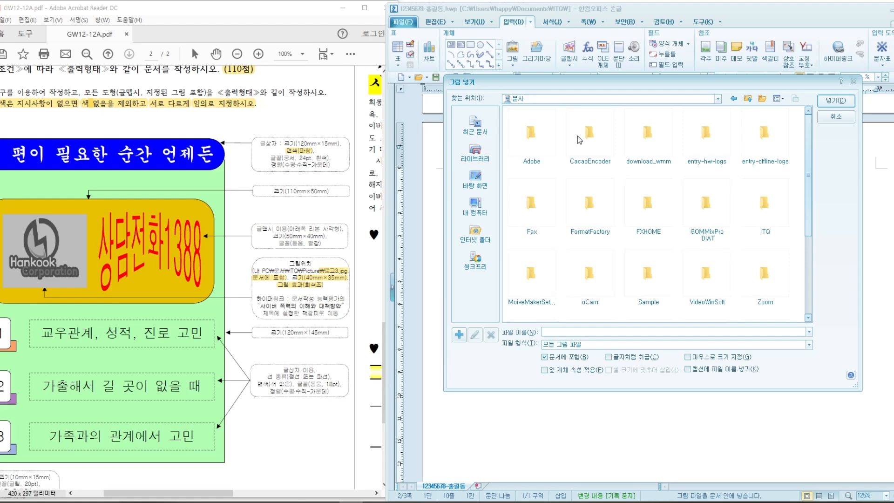
double_click(765, 210)
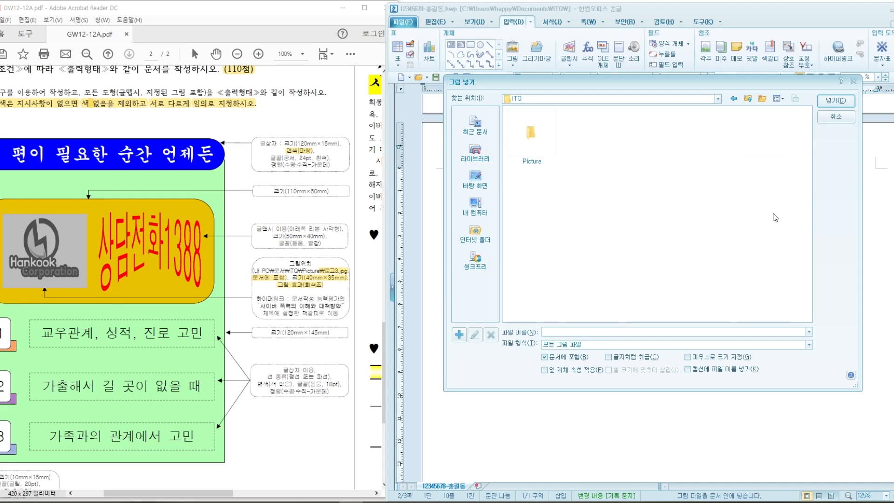
double_click(532, 133)
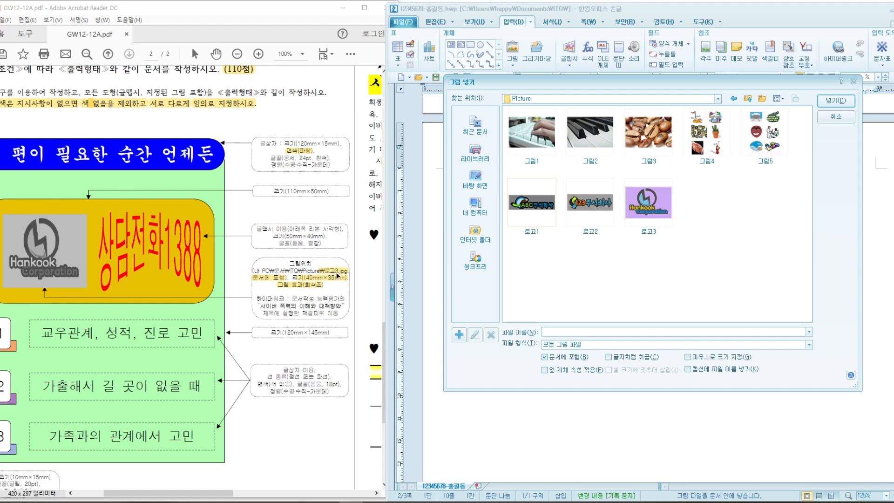
left_click(653, 210)
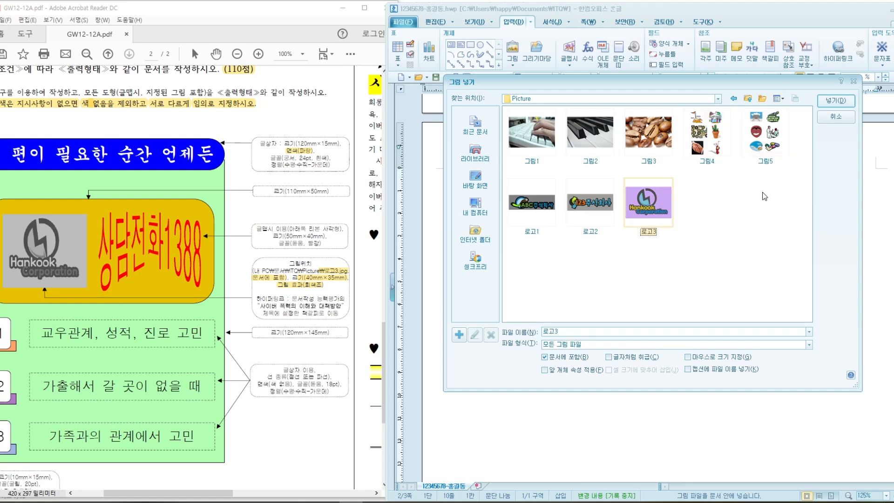
Switch the picture file list to the 자세히 view and back to the 작은 그림 view.
left_click(784, 100)
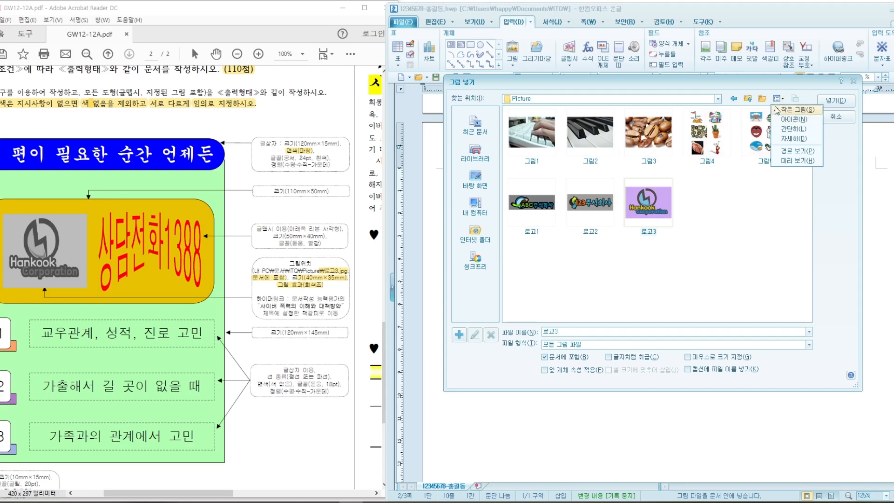
left_click(774, 140)
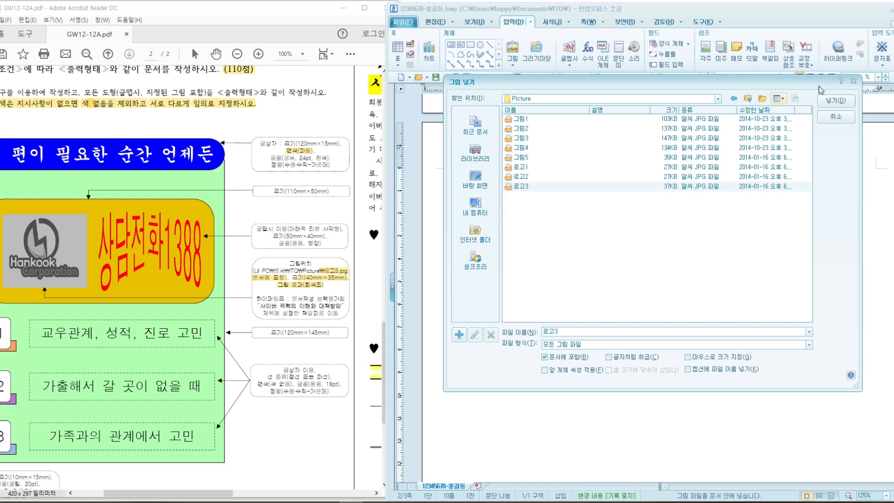
left_click(787, 99)
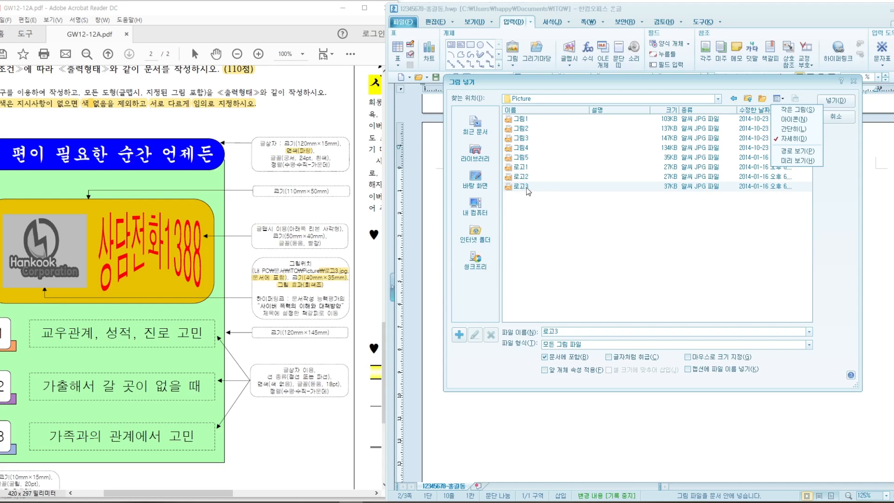
left_click(794, 111)
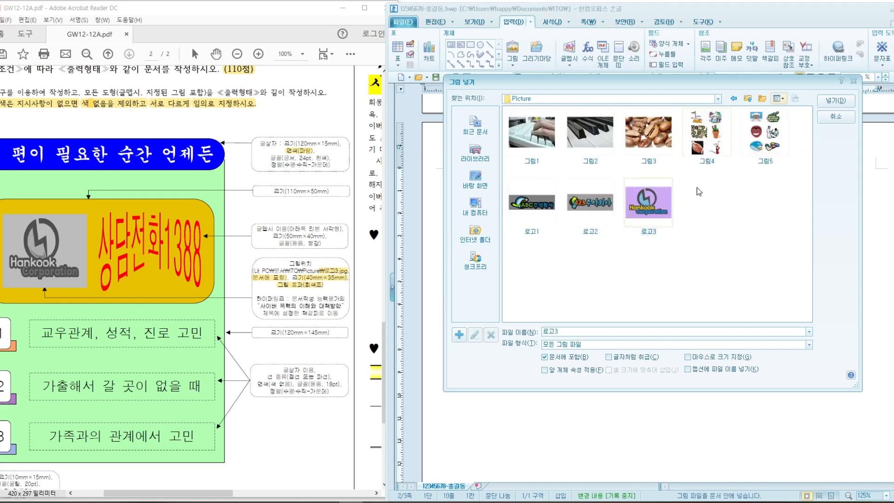
Insert the selected 로고3 picture at its original size below the blue title box, and delete it again.
left_click(652, 208)
left_click(827, 101)
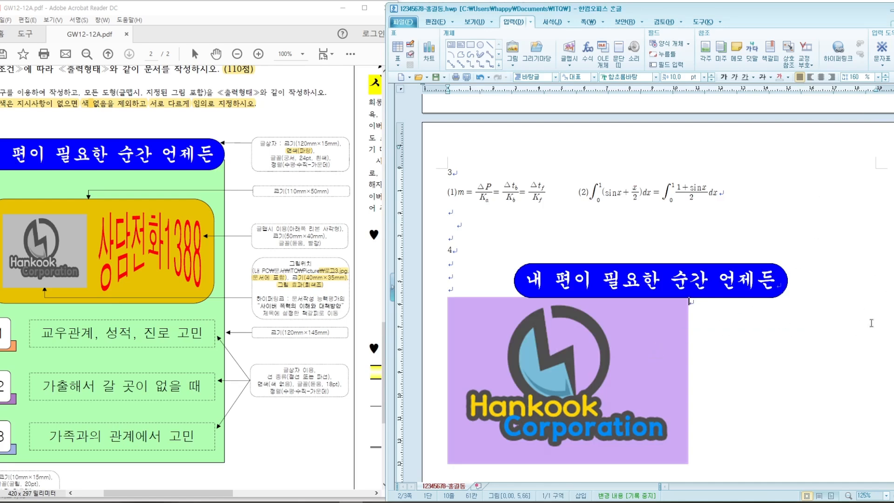
left_click(608, 368)
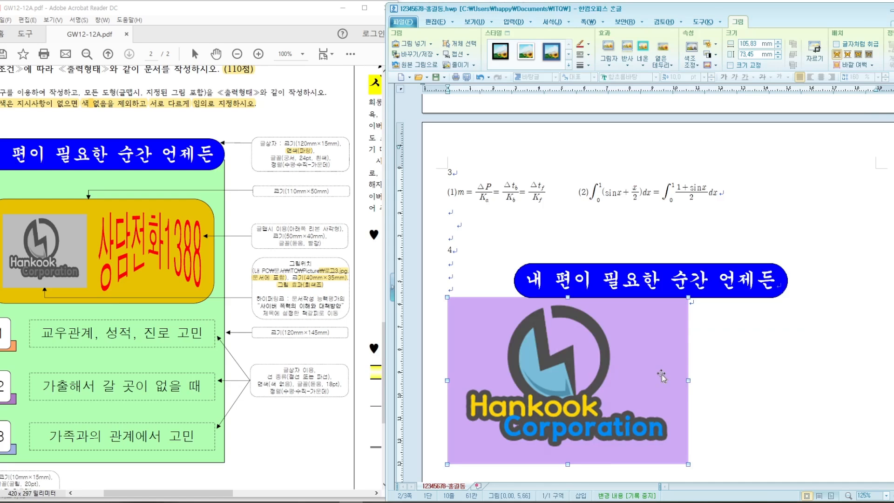
key("Delete")
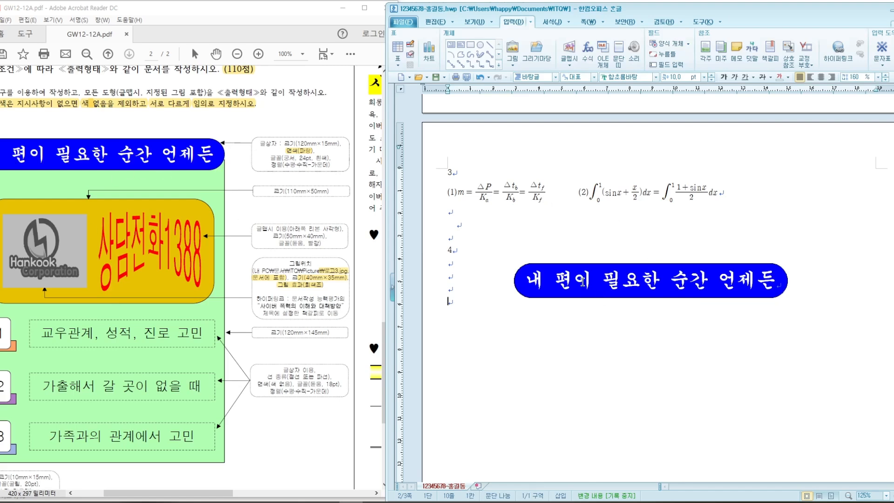
Try inserting 로고3 with the text cursor inside the blue title box, and undo the insertion.
left_click_drag(526, 281, 779, 289)
left_click(782, 357)
left_click(782, 282)
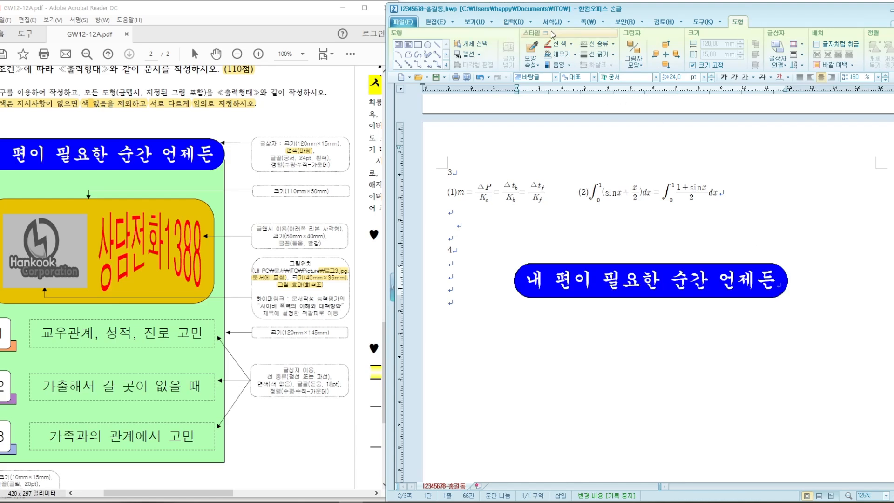
left_click(434, 21)
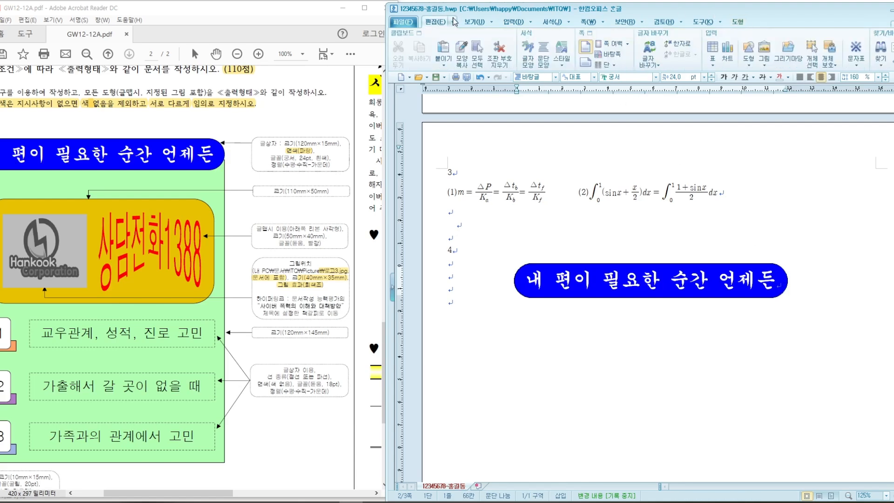
left_click(511, 21)
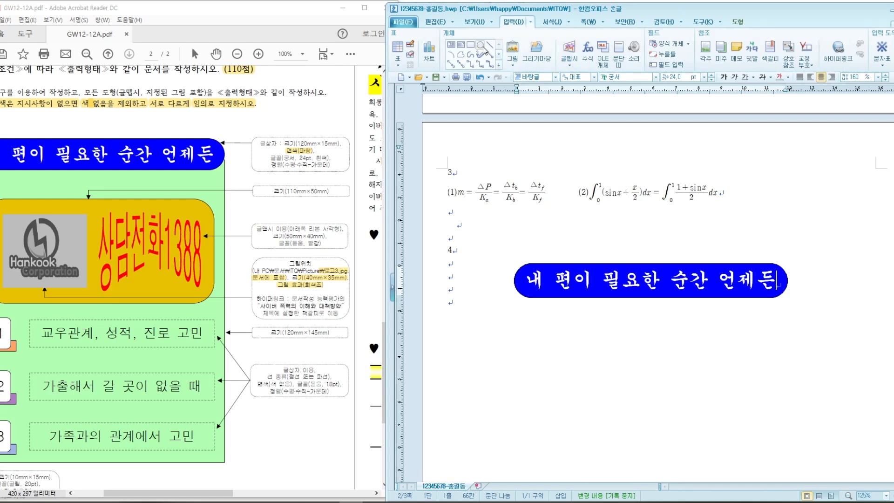
left_click(512, 49)
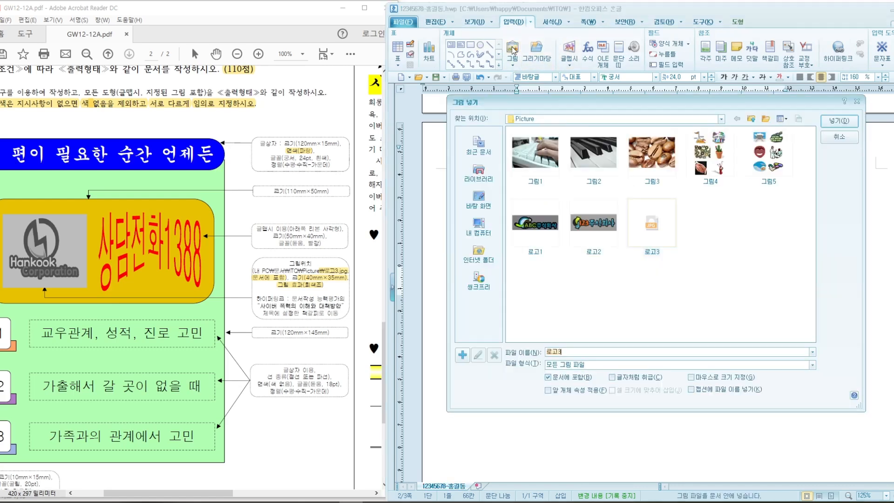
left_click(838, 121)
left_click_drag(777, 298, 517, 286)
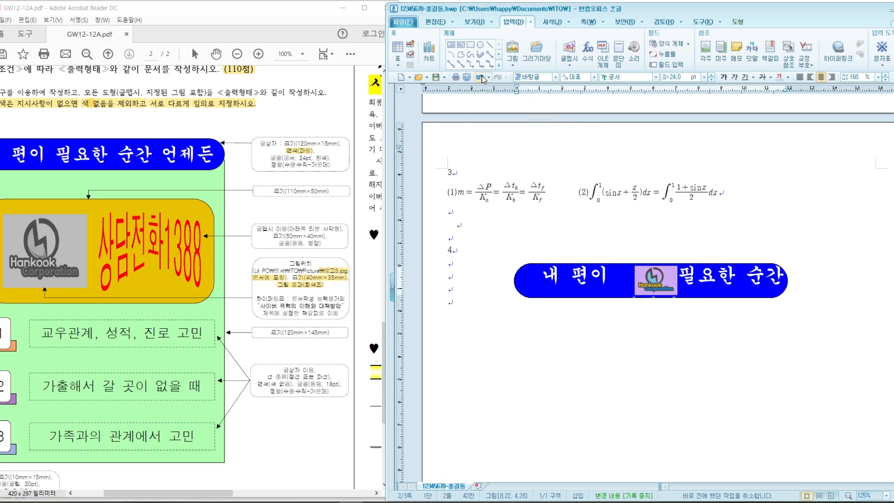
left_click(481, 78)
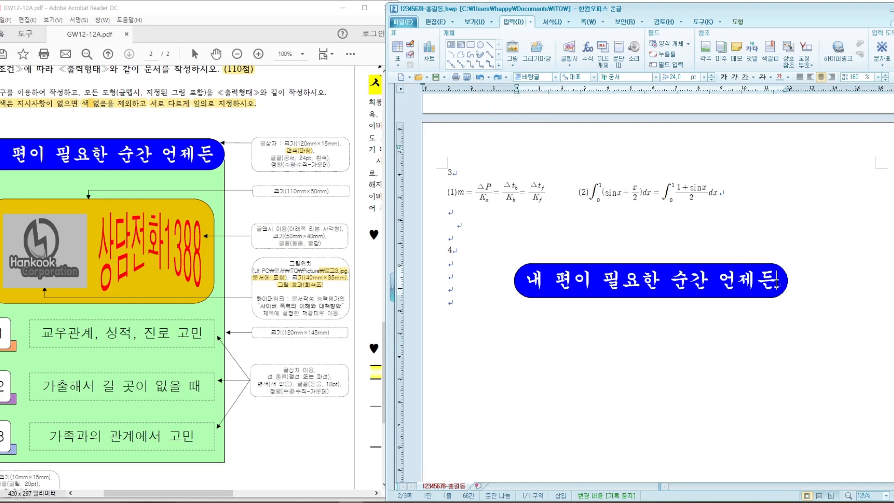
From the last paragraph, insert 로고3 with 문서에 포함 and 마우스로 크기 지정 enabled, drawn about 54 × 38 mm below the title box.
left_click(462, 305)
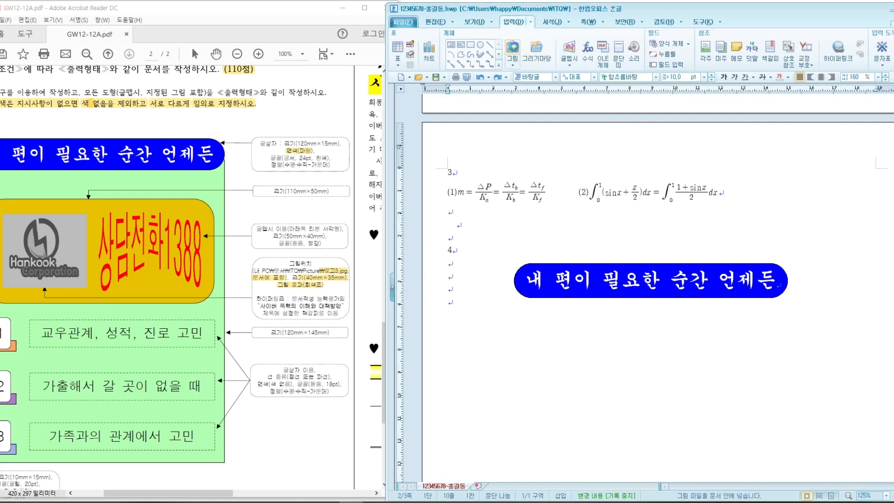
left_click(513, 49)
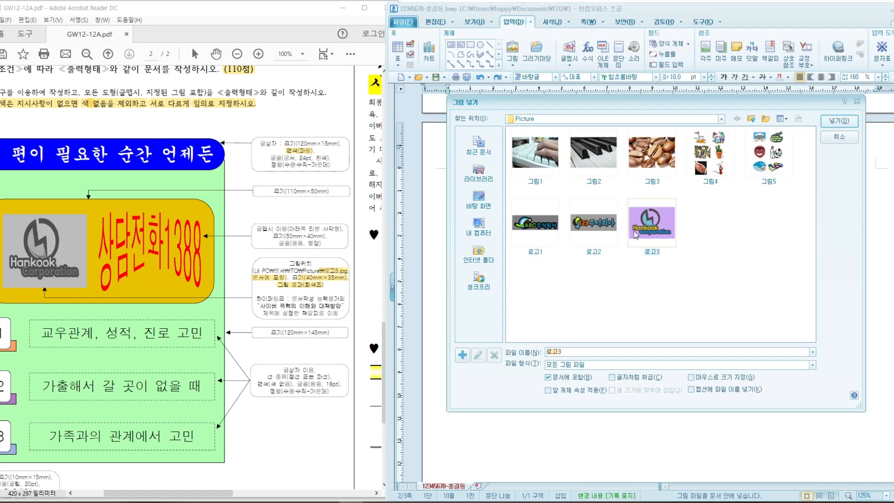
left_click(657, 235)
left_click(692, 377)
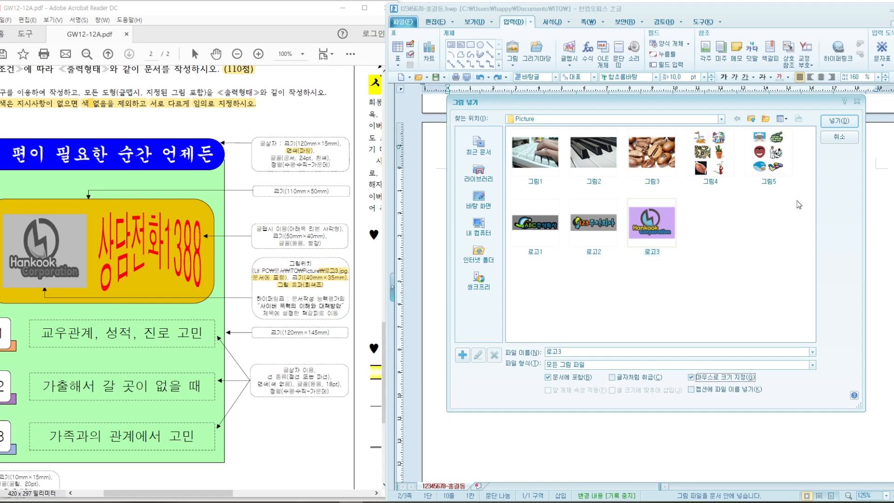
left_click(839, 122)
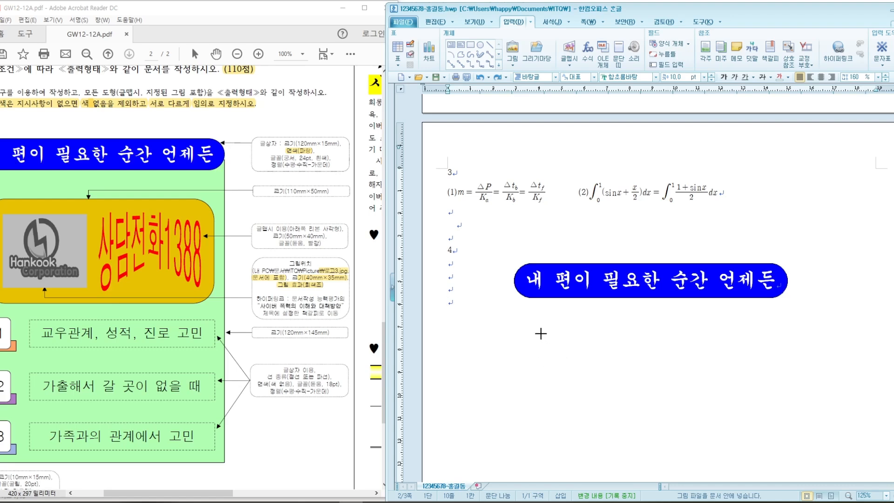
left_click_drag(541, 333, 586, 419)
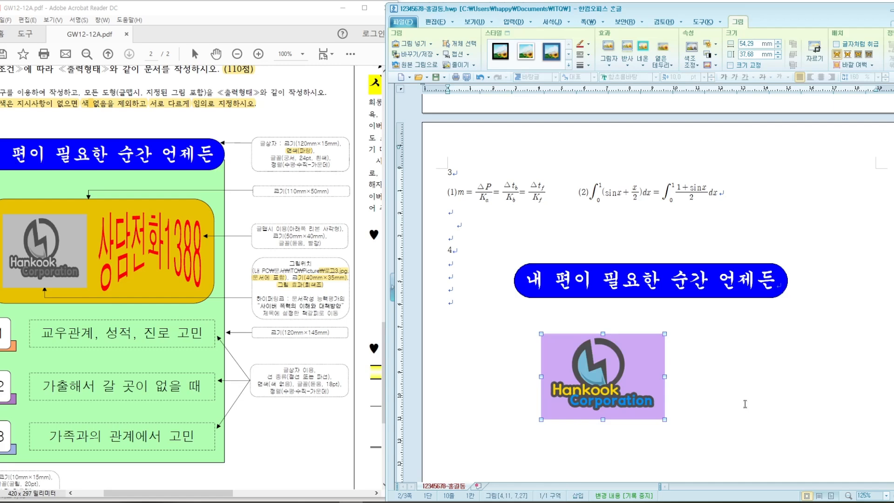
left_click(468, 306)
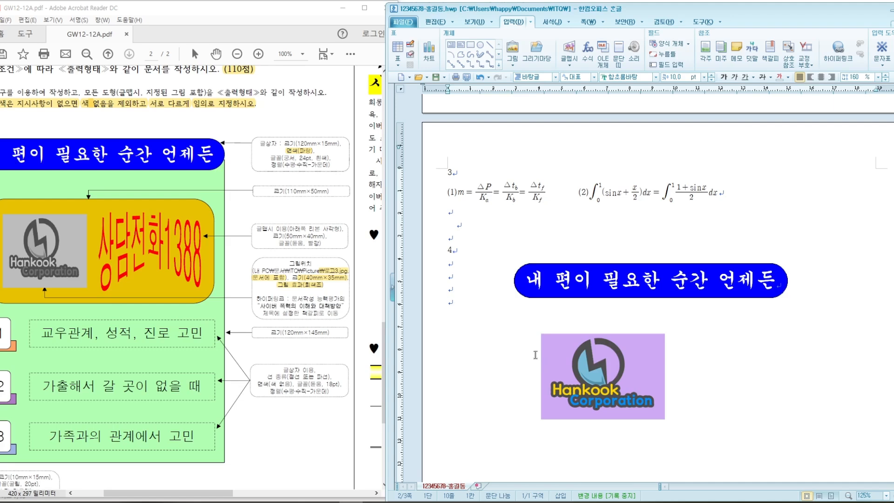
left_click(512, 51)
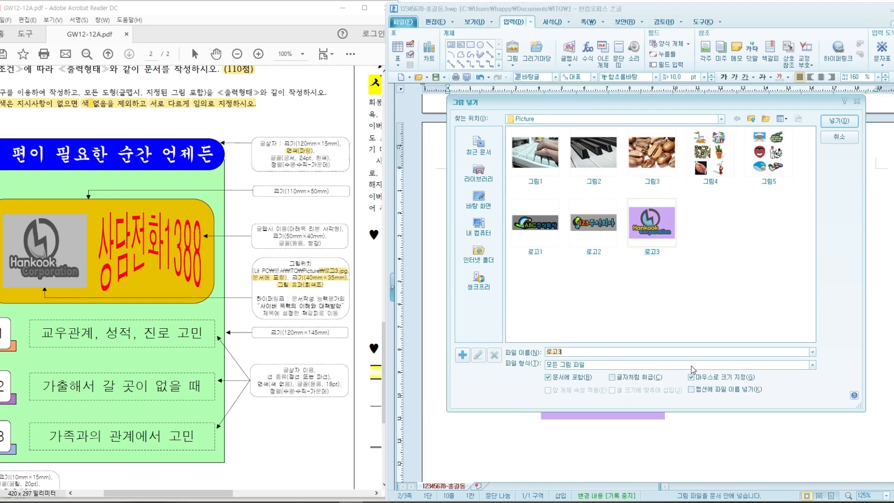
left_click(846, 137)
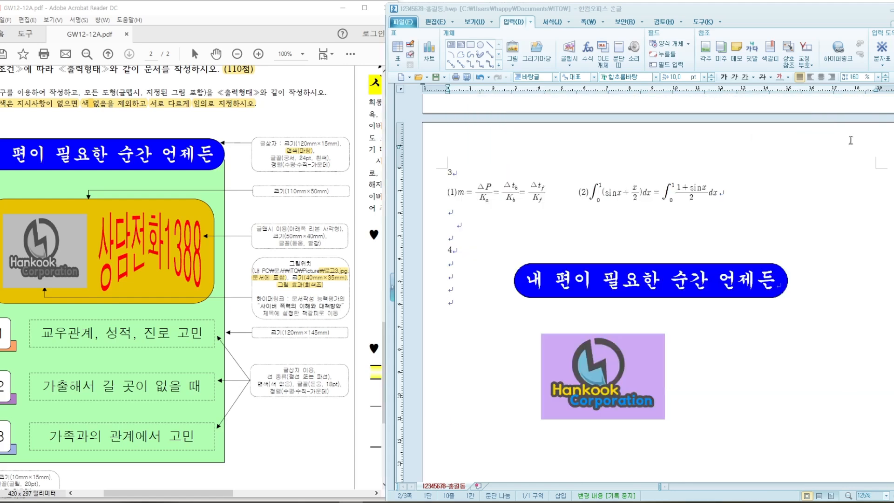
In the logo picture's object properties, set the width to 40 mm and height to 35 mm, and enable 크기 고정.
left_click(605, 393)
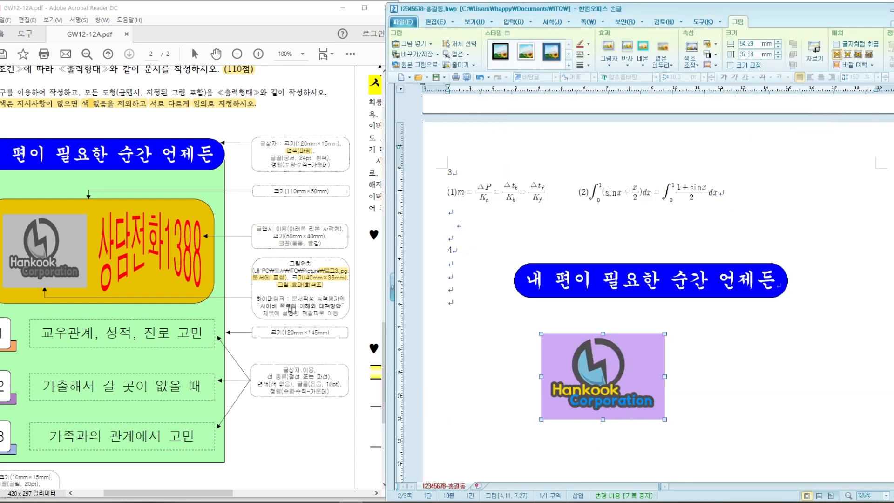
double_click(624, 377)
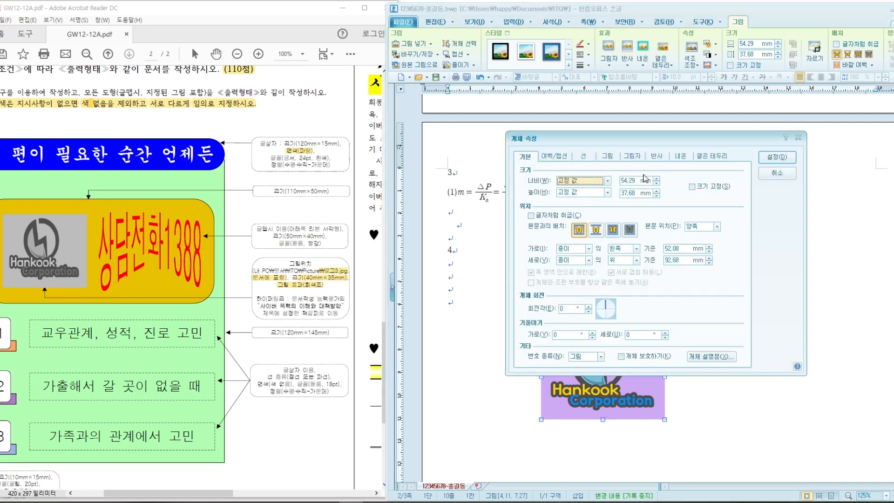
double_click(631, 181)
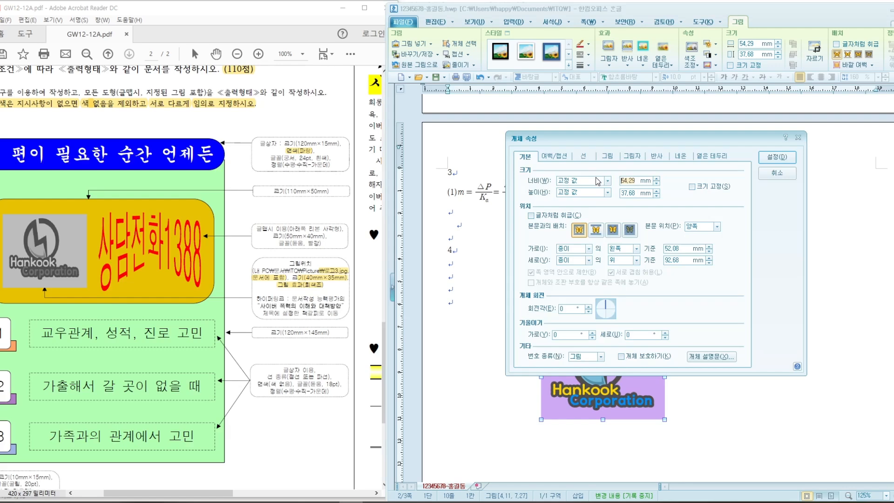
type("40")
double_click(636, 195)
type("35")
left_click(693, 188)
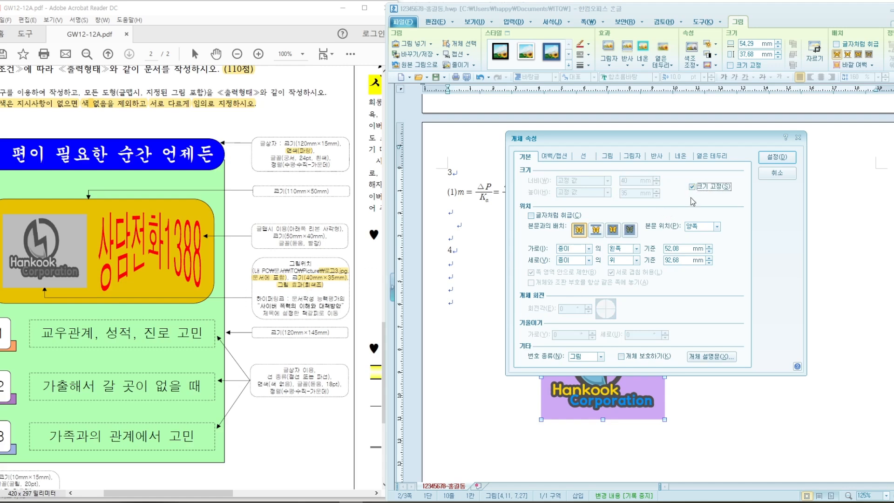
Apply the 회색조 picture effect to the logo and nudge the picture slightly to the right.
left_click(609, 156)
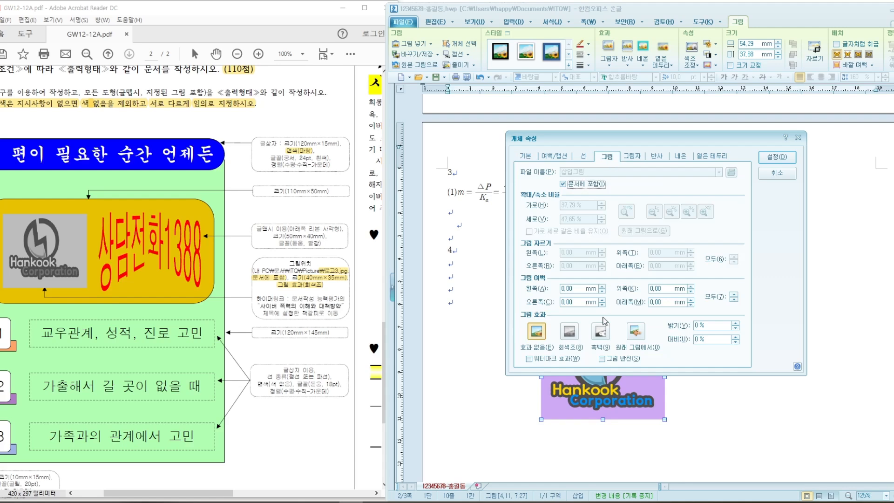
left_click(570, 333)
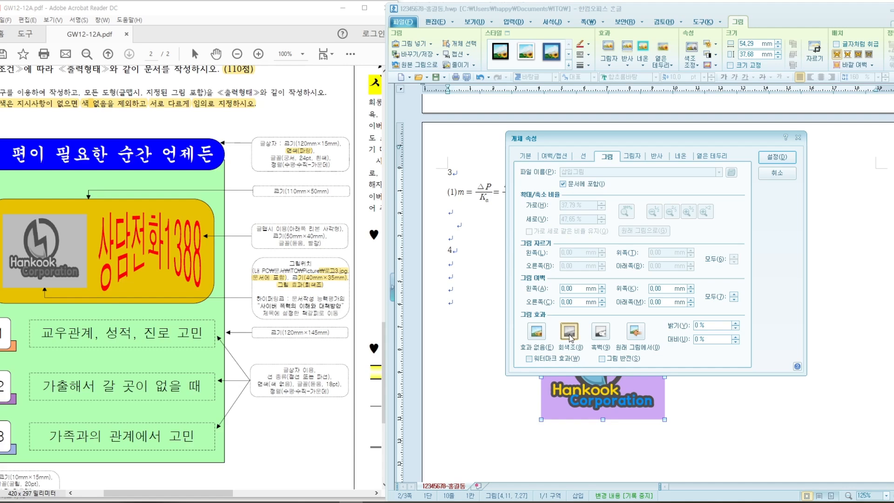
left_click(783, 158)
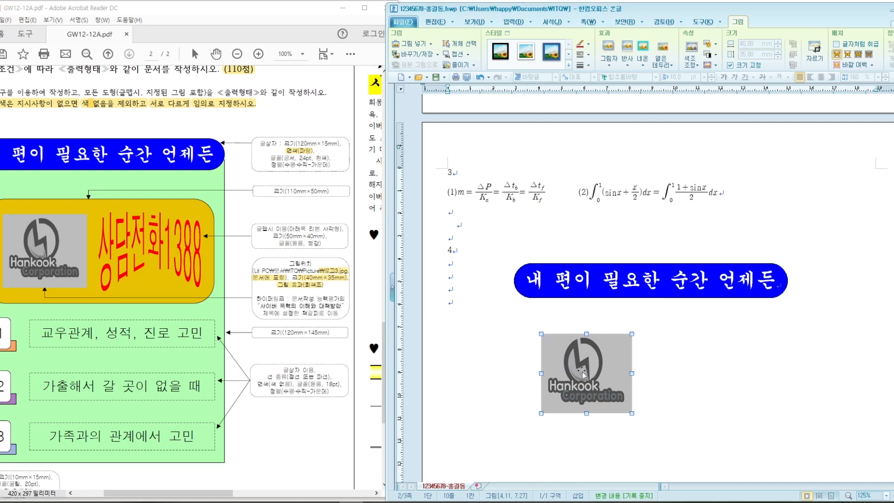
left_click_drag(593, 370, 598, 373)
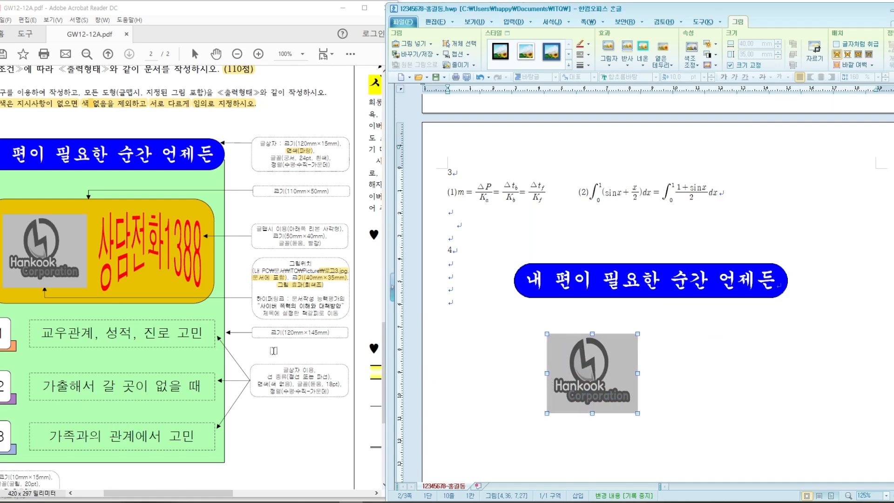
In the exam PDF, examine the logo's placement and hyperlink instructions, and the 사이버 폭력의 이해와 대책방안 title in the 문서작성 능력평가 section.
left_click_drag(174, 493, 155, 497)
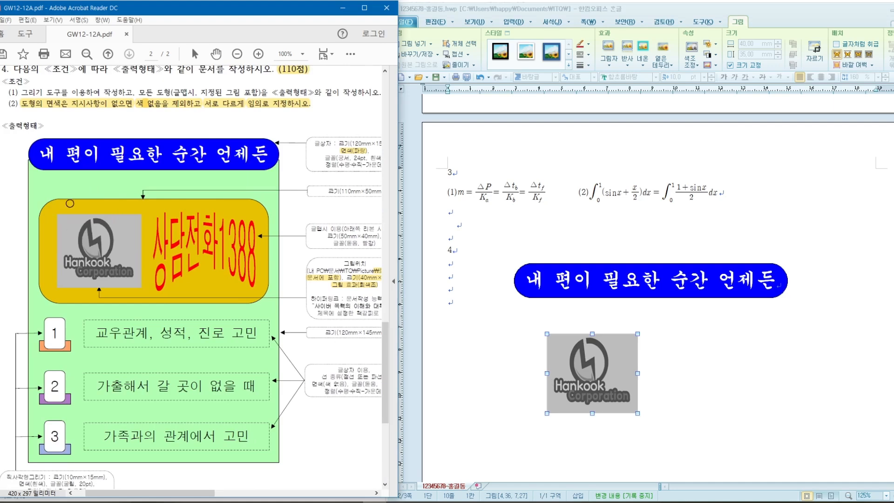
left_click(569, 370)
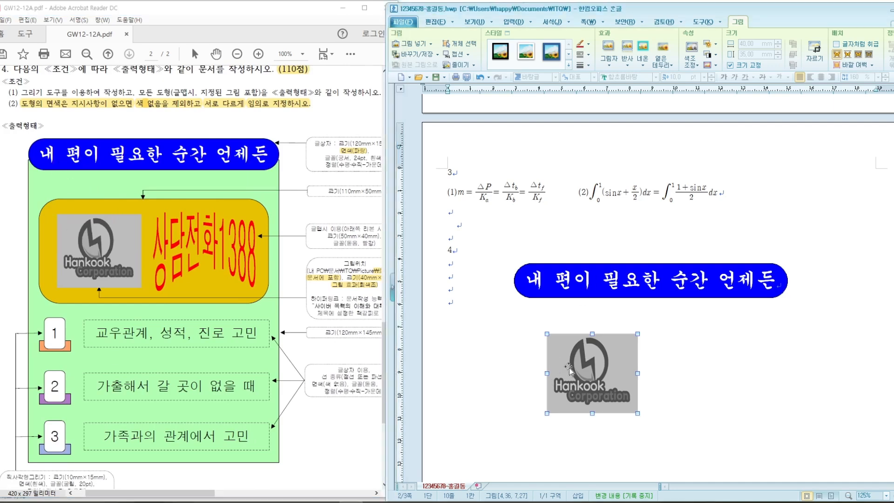
left_click(737, 394)
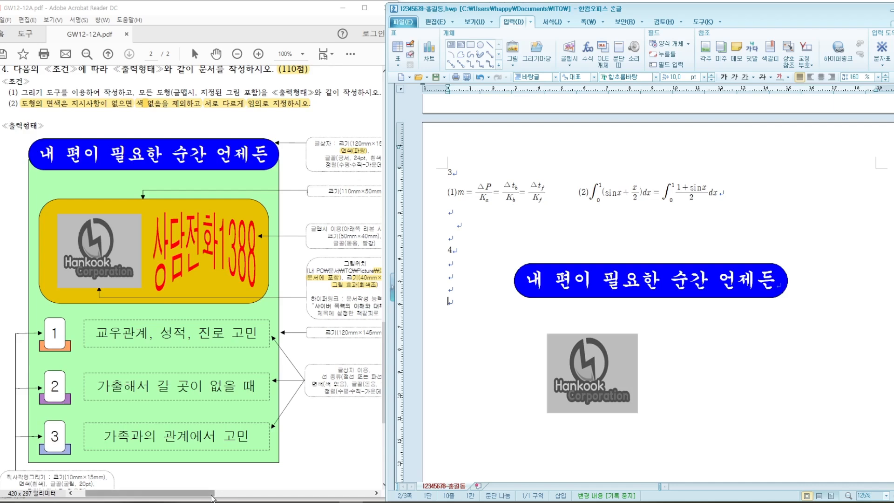
left_click_drag(215, 495, 228, 495)
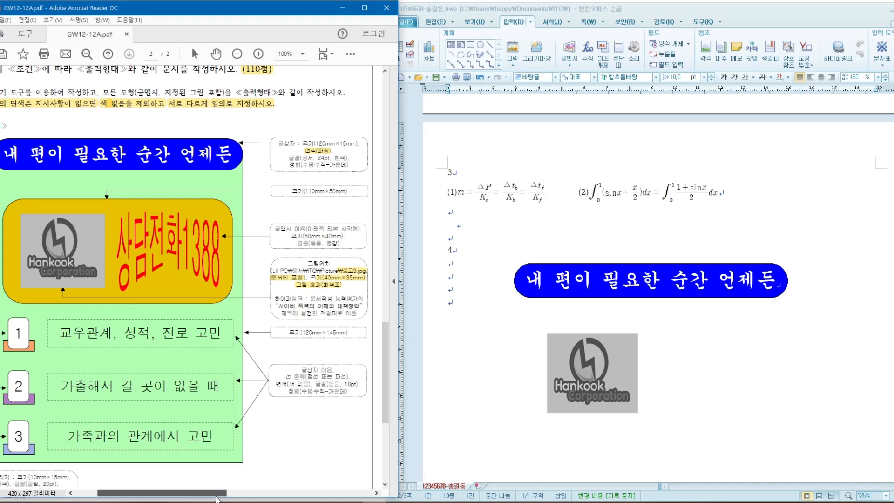
left_click_drag(217, 493, 333, 494)
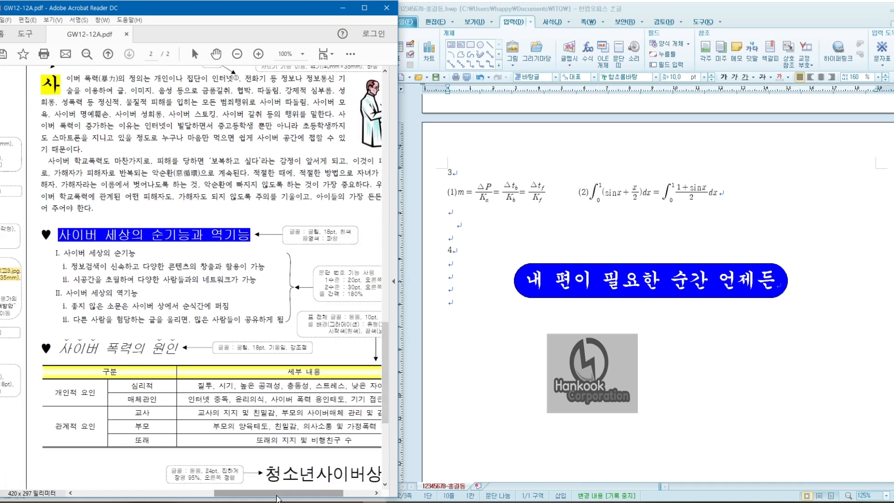
mouse_move(277, 497)
left_mouse_down()
mouse_move(182, 497)
mouse_move(291, 498)
left_mouse_up()
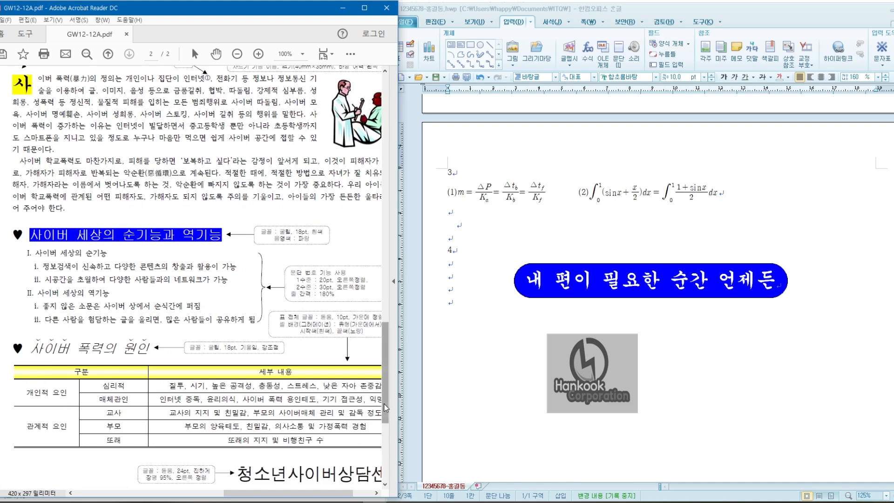
left_click_drag(386, 408, 386, 339)
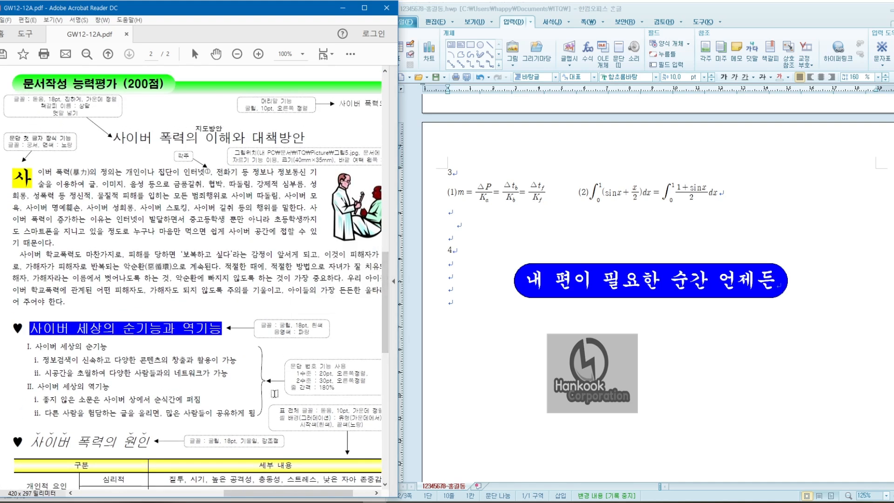
left_click_drag(255, 496, 134, 497)
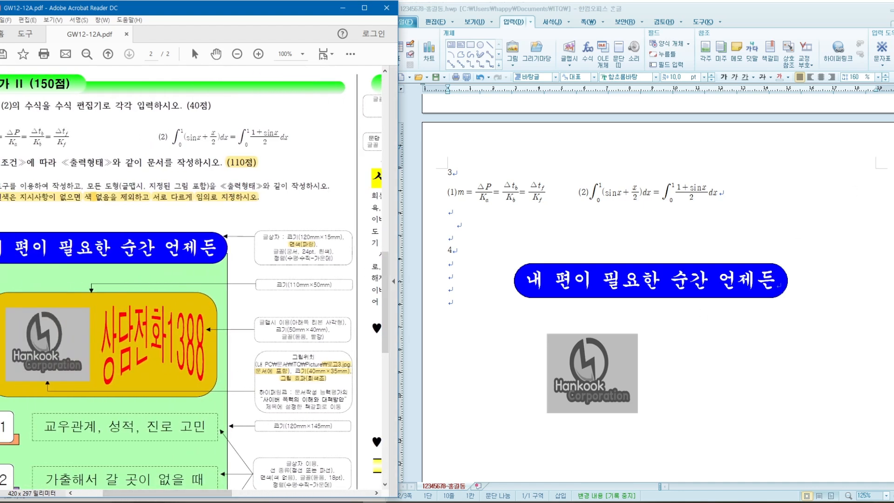
Switch back to the Hangul document and shift its window slightly toward the PDF.
left_click(455, 316)
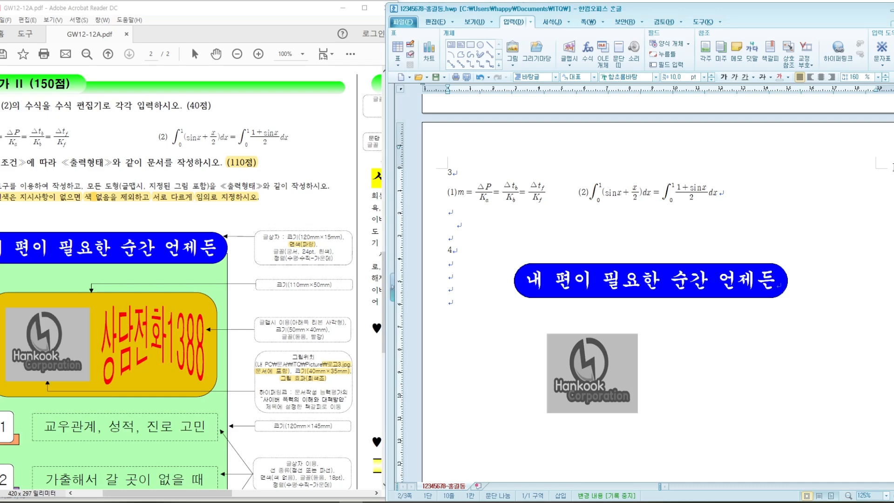
left_click_drag(833, 7, 816, 6)
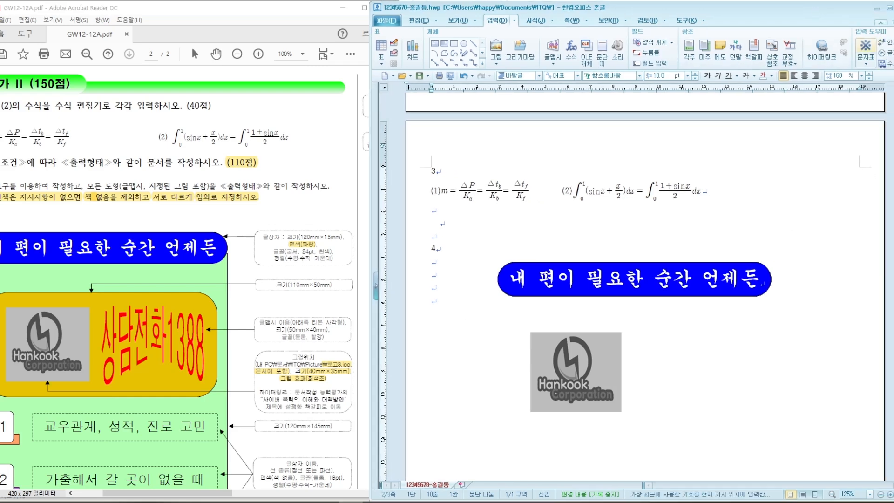
scroll(441, 391, "down", 10)
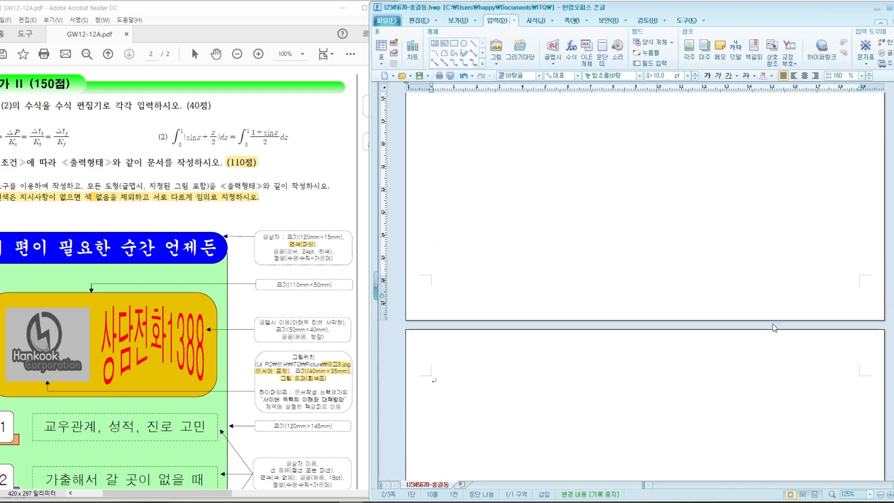
left_click(450, 383)
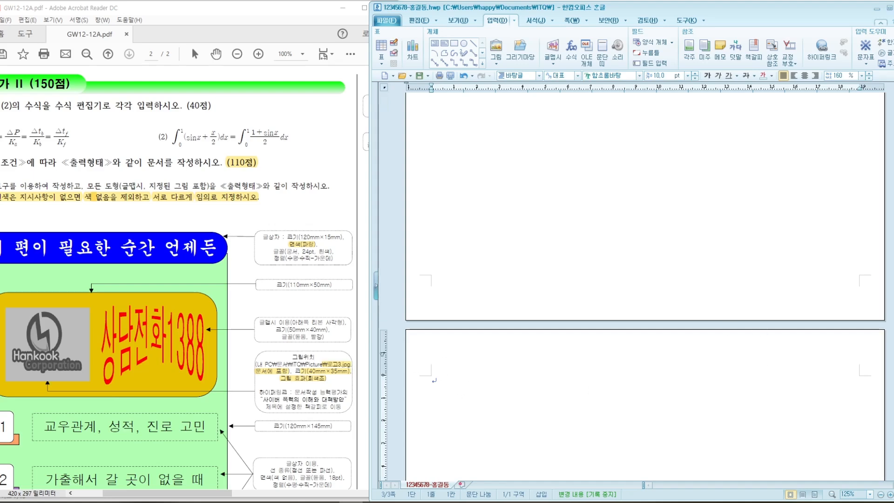
scroll(491, 239, "up", 15)
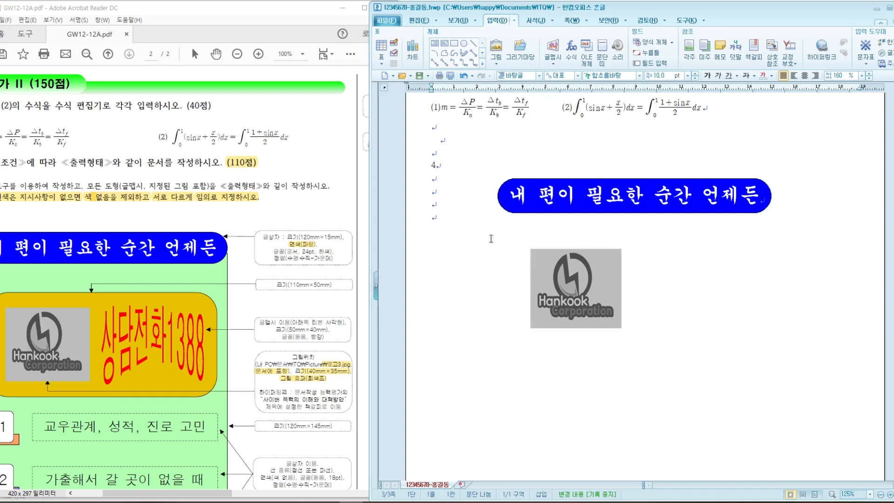
left_click(462, 224)
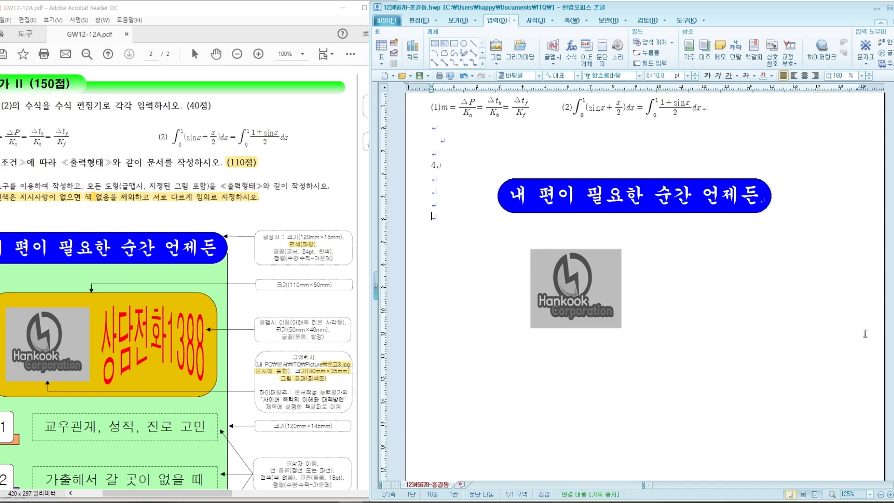
mouse_move(893, 256)
left_mouse_down()
mouse_move(893, 334)
mouse_move(893, 264)
left_mouse_up()
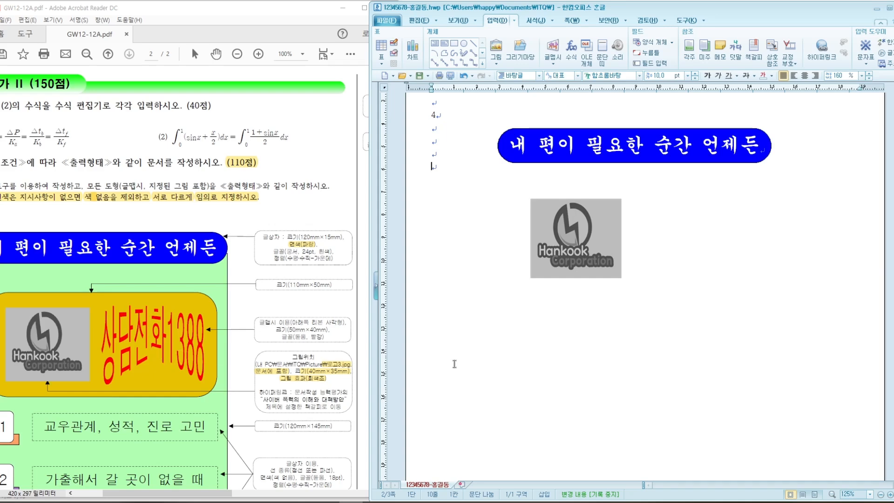
left_click(431, 169)
left_click(538, 144)
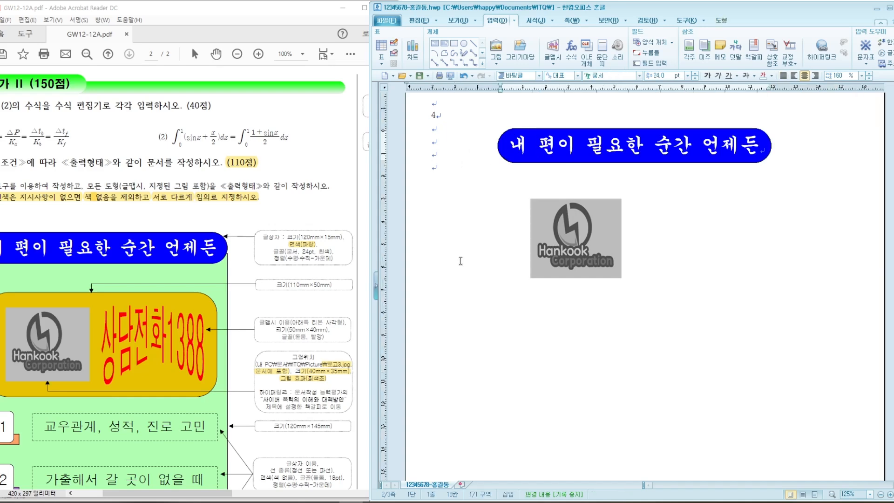
left_click(763, 153)
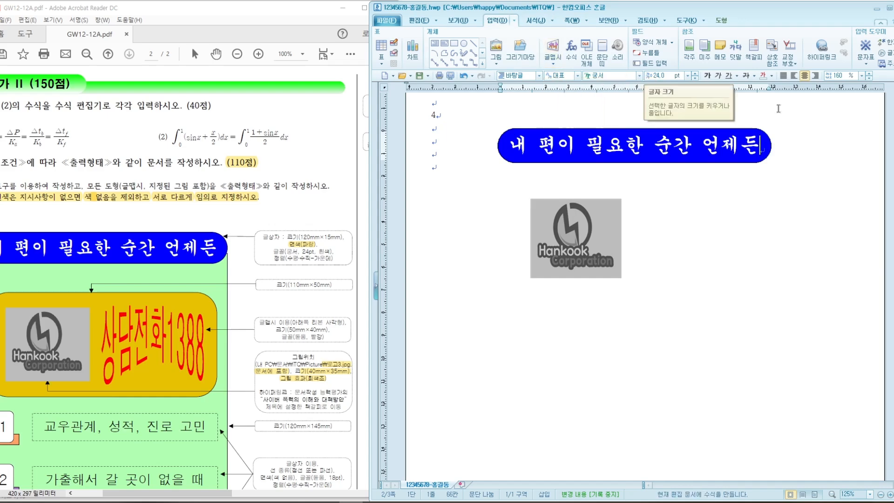
left_click(561, 55)
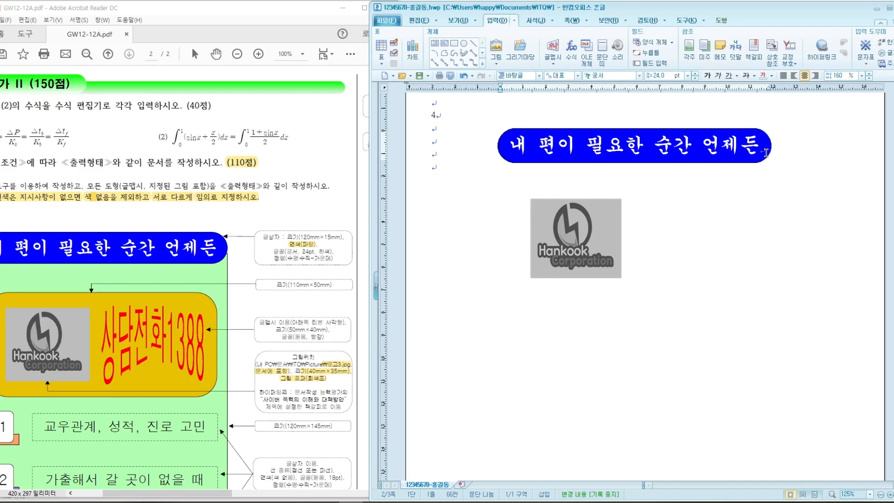
On the blank line under question 4, insert the 글맵시 상담전화1388 in the 아래쪽 리본 사각형 shape and place it right of the logo.
left_click(433, 167)
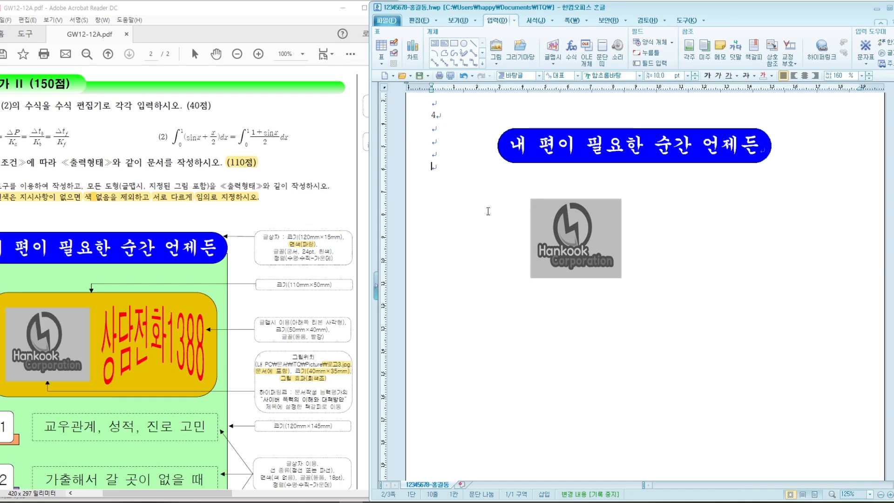
left_click(556, 47)
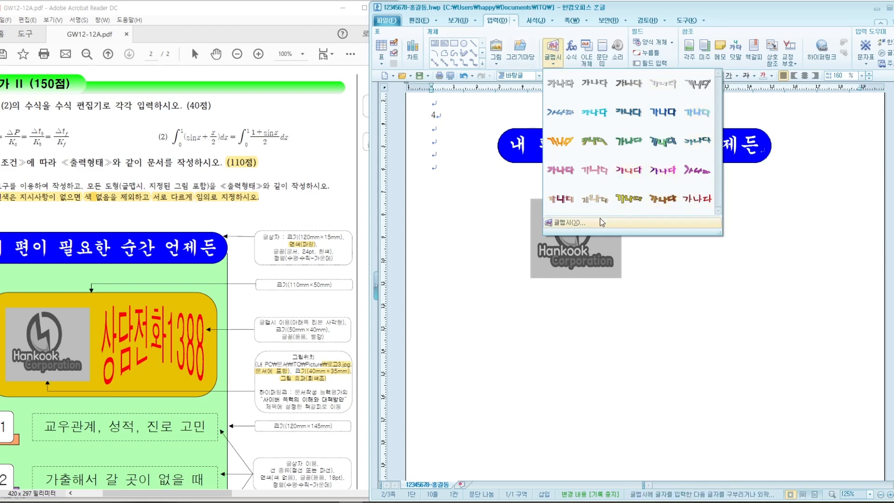
left_click(558, 222)
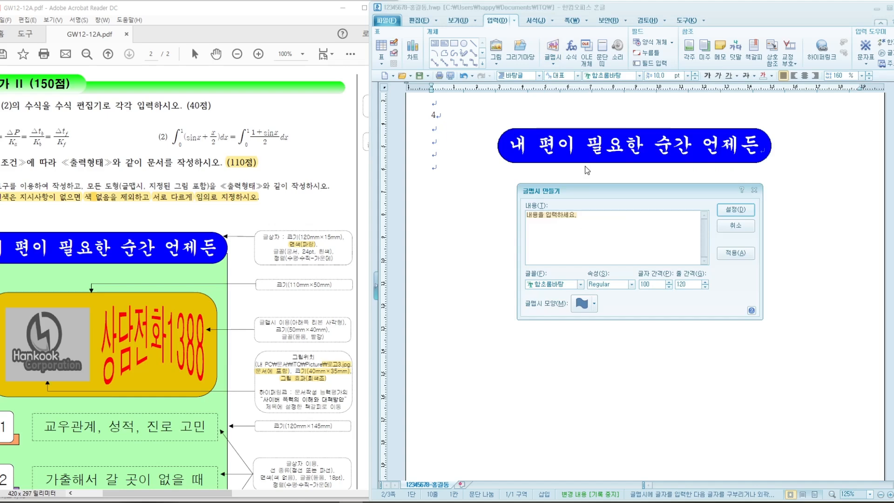
left_click_drag(591, 189, 517, 218)
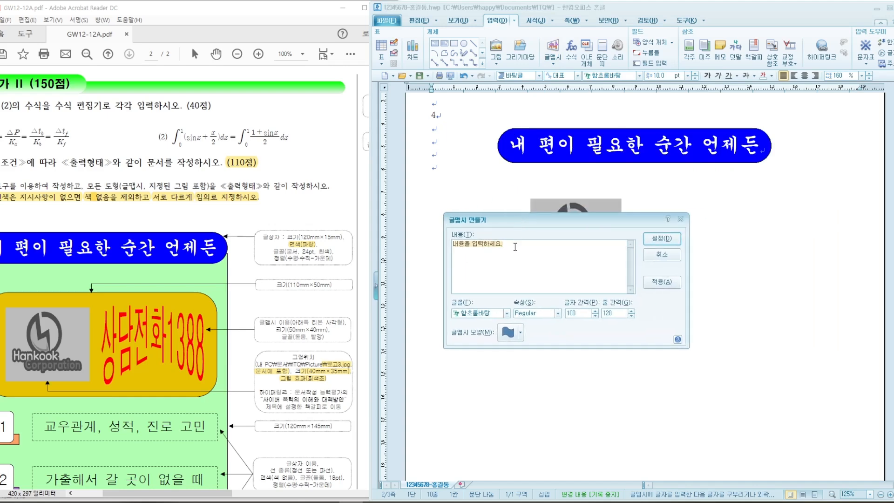
type("상ㄷㅏㅁㅈ")
left_click(521, 333)
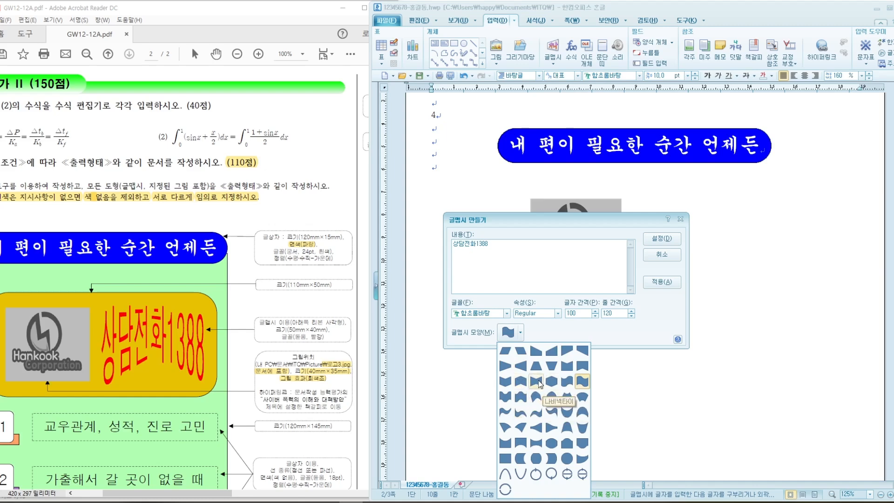
left_click(589, 370)
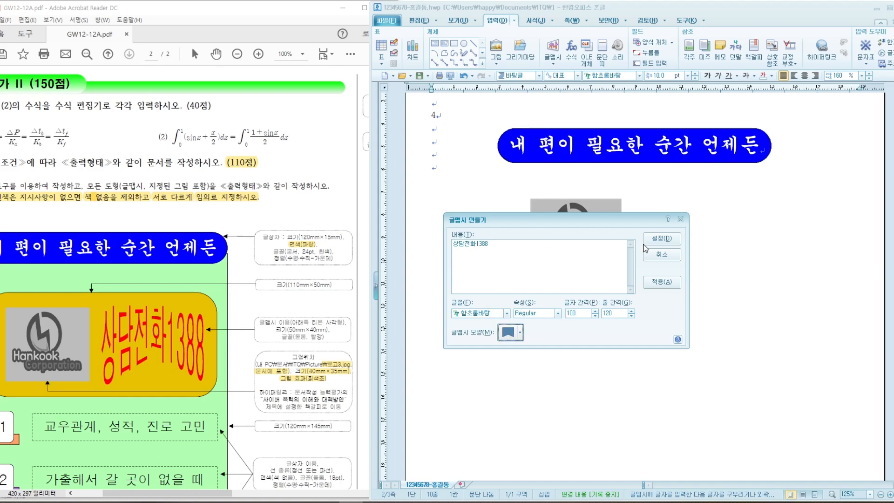
left_click(670, 240)
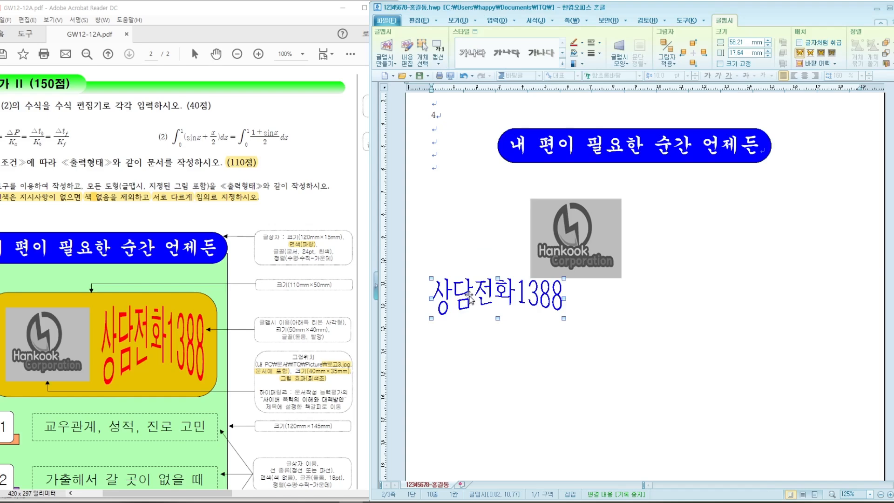
left_click_drag(469, 298, 681, 228)
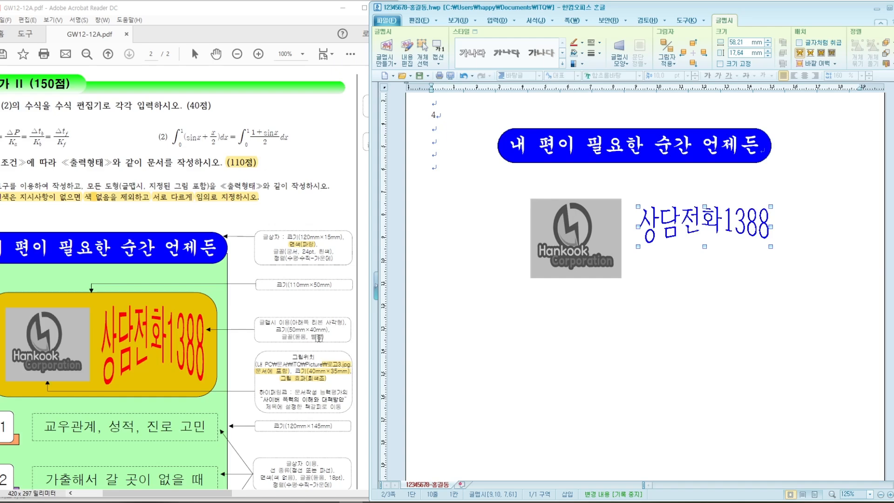
In the 상담전화1388 글맵시's object properties, set the font to 돋움.
double_click(701, 223)
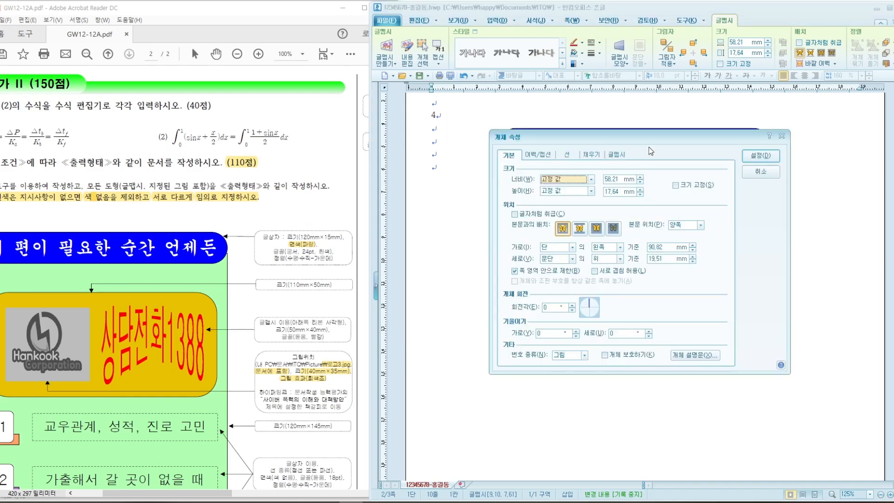
left_click_drag(650, 134, 665, 263)
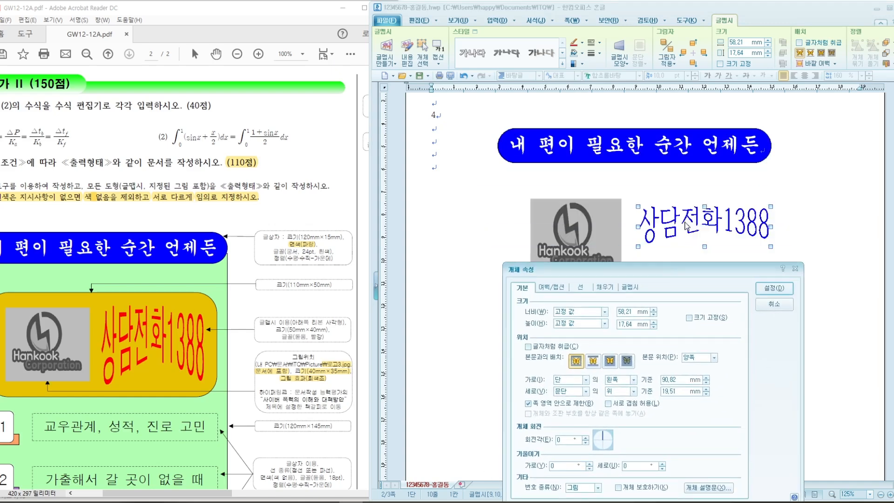
left_click(630, 287)
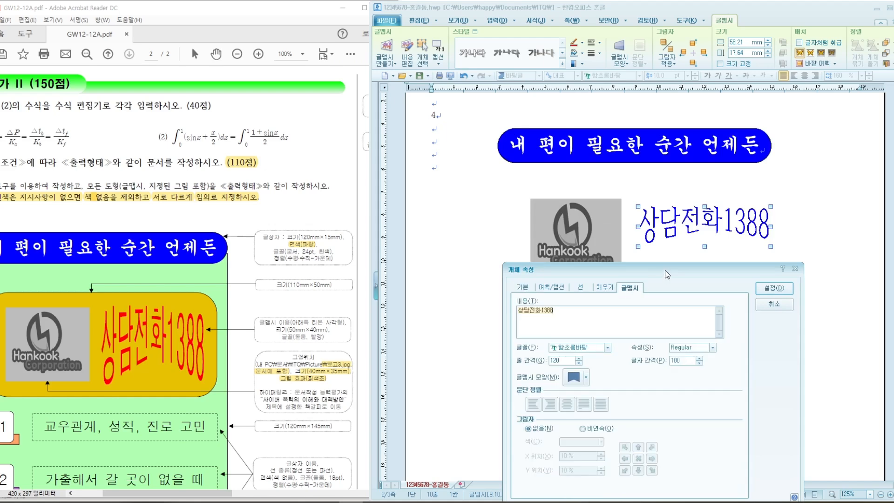
mouse_move(665, 271)
left_mouse_down()
mouse_move(660, 261)
mouse_move(661, 271)
left_mouse_up()
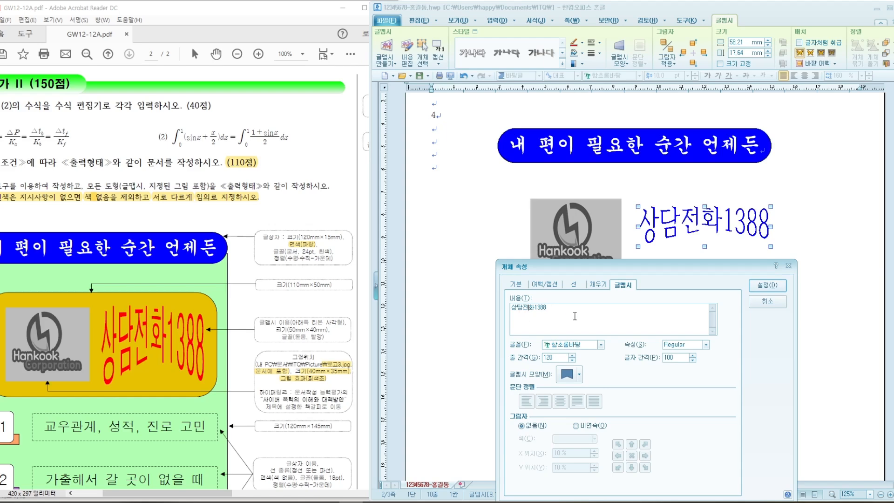
left_click(586, 349)
type("돋움")
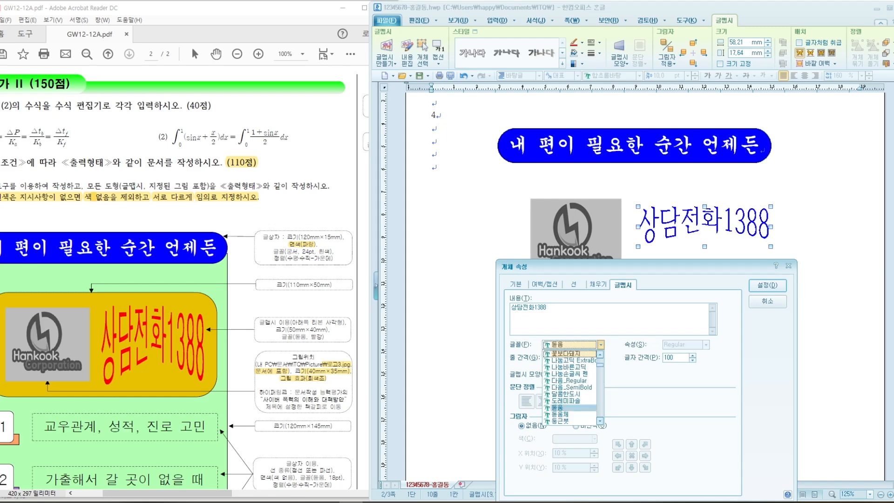
scroll(562, 345, "up", 10)
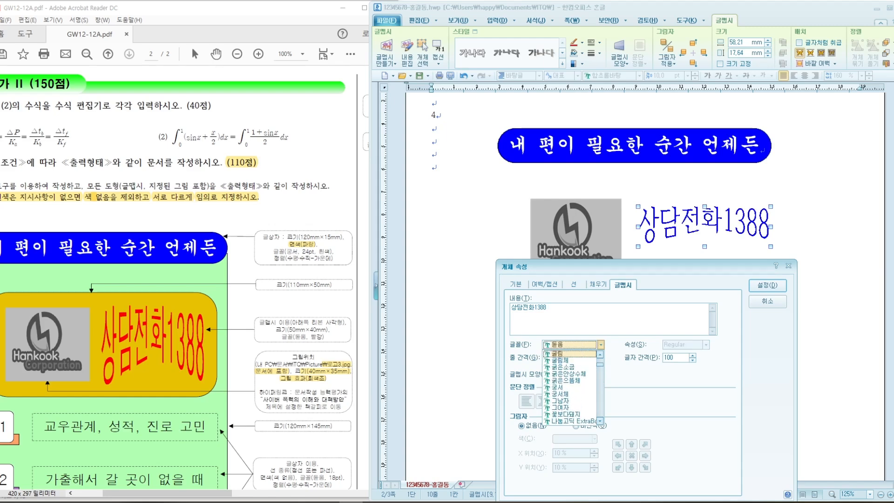
left_click(562, 346)
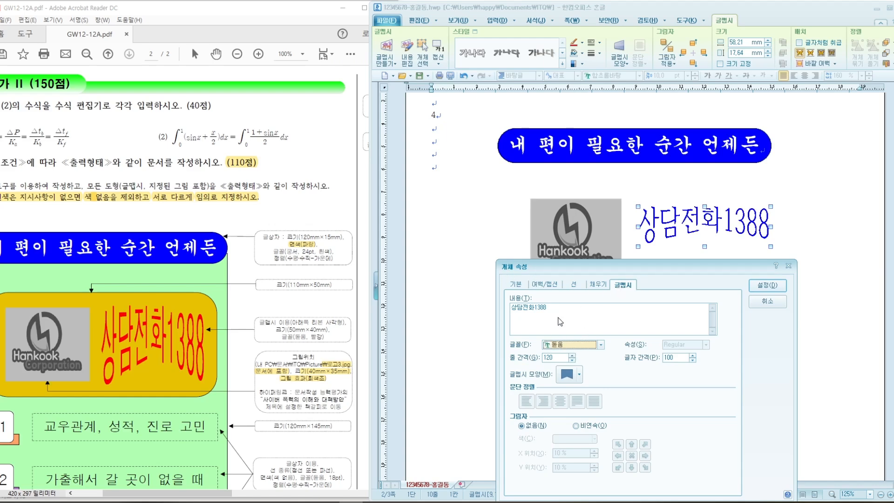
Set the 글맵시's fill colour to red (FF0000).
left_click(602, 288)
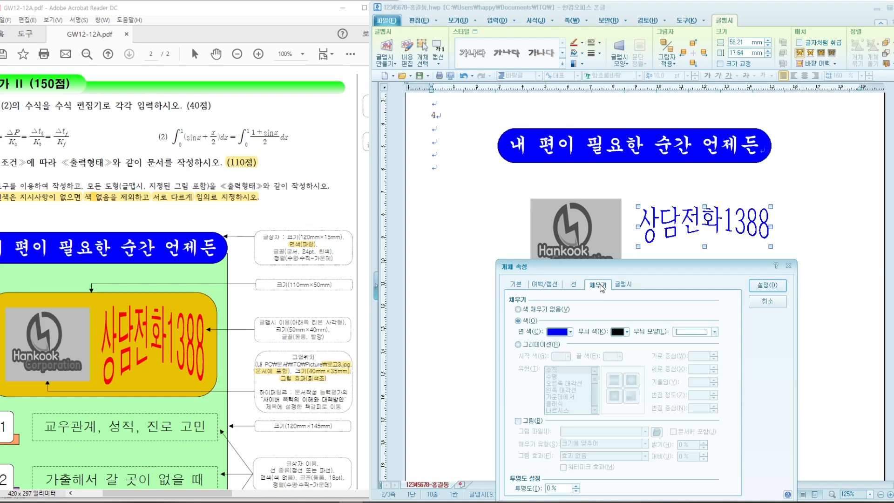
left_click(571, 332)
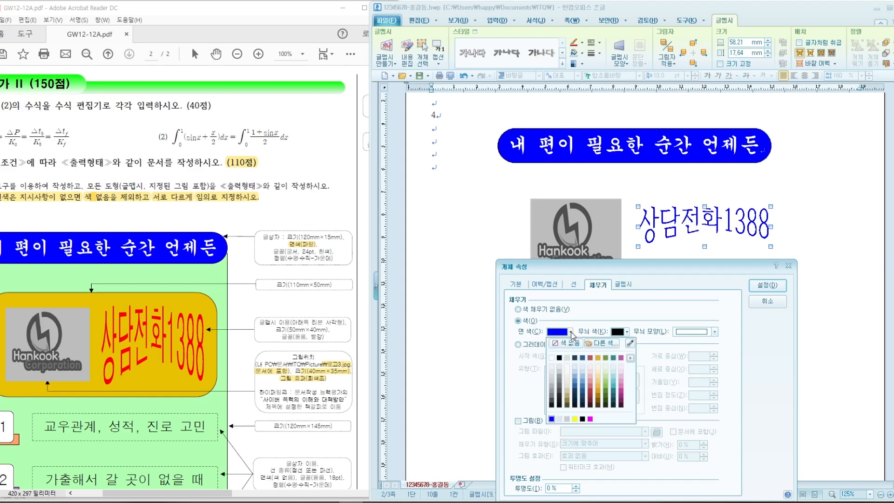
left_click(602, 345)
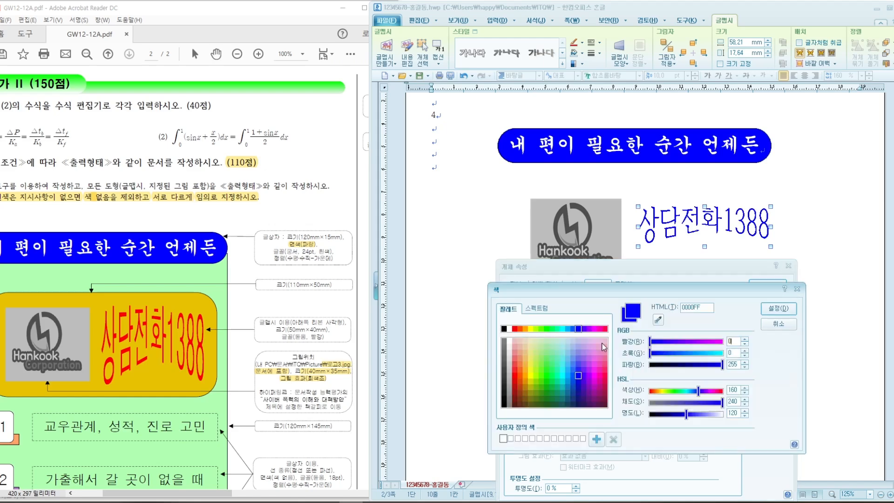
left_click(515, 329)
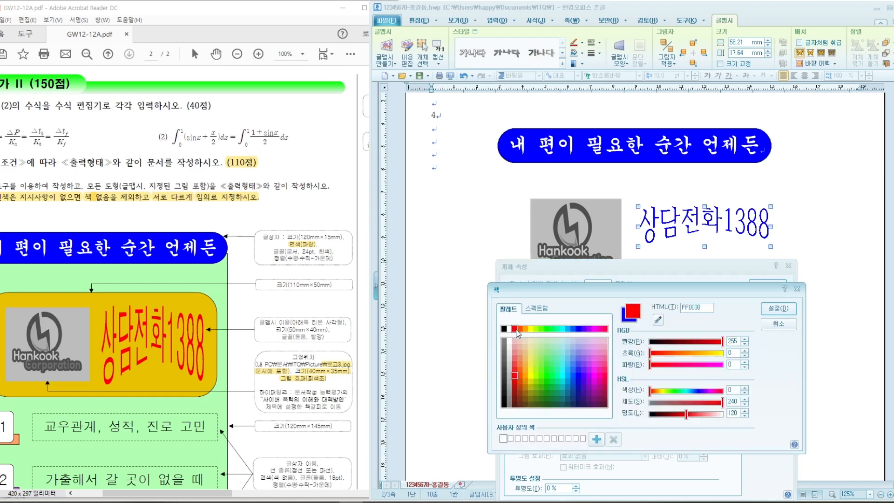
left_click(791, 310)
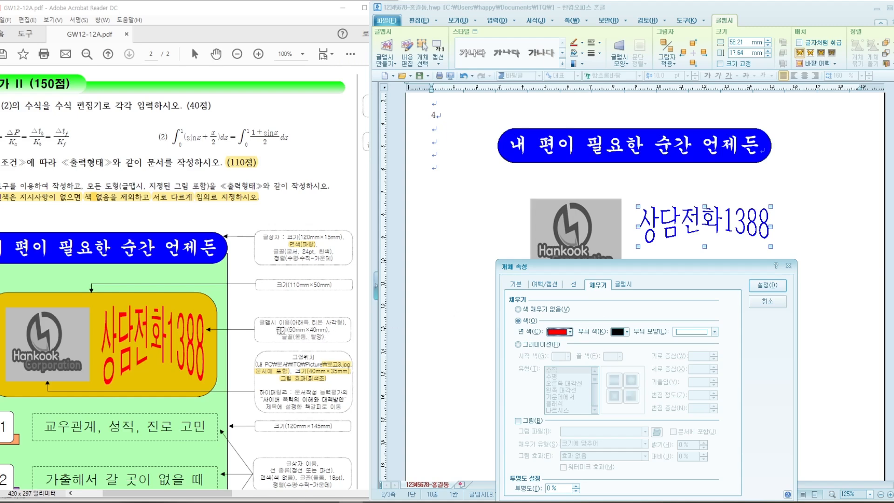
Set the 글맵시's width to 50 mm and height to 40 mm, enable 크기 고정, and apply the properties.
left_click(517, 284)
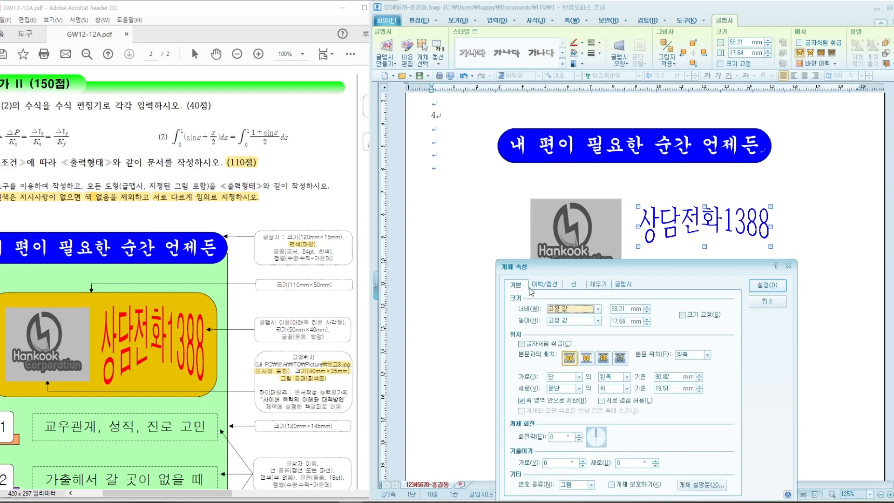
key("Tab")
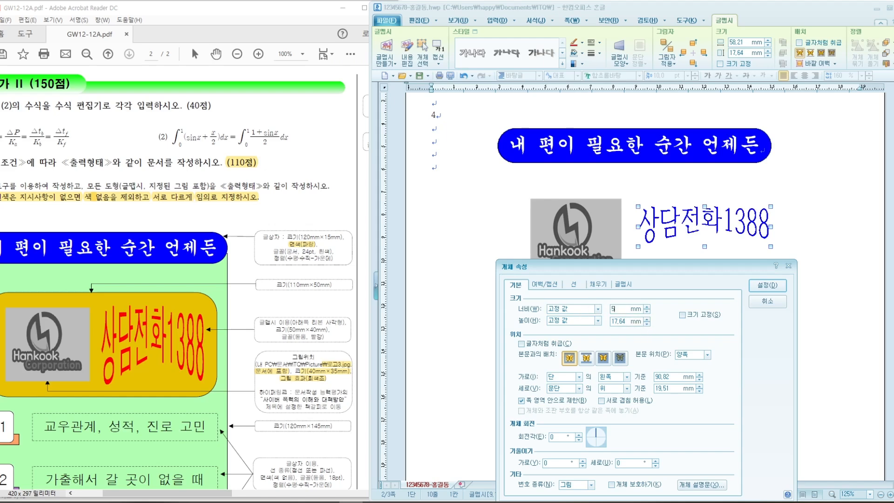
left_click(628, 322)
type("40")
left_click(696, 315)
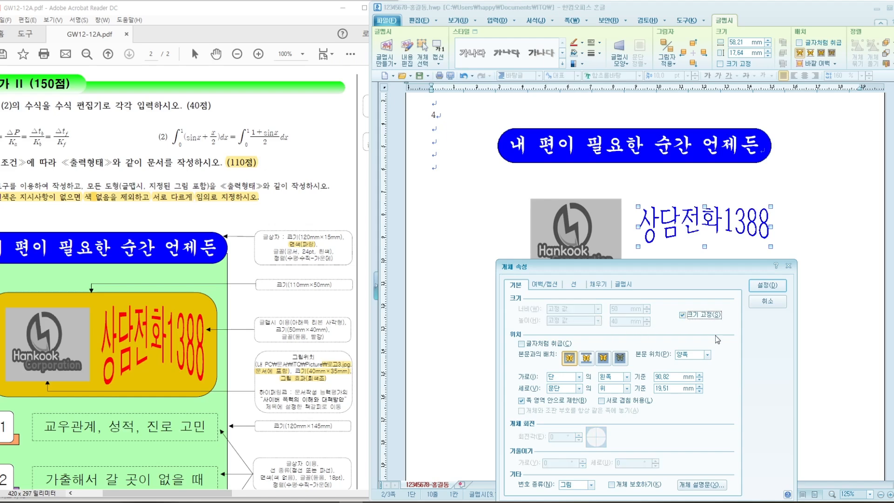
left_click(767, 285)
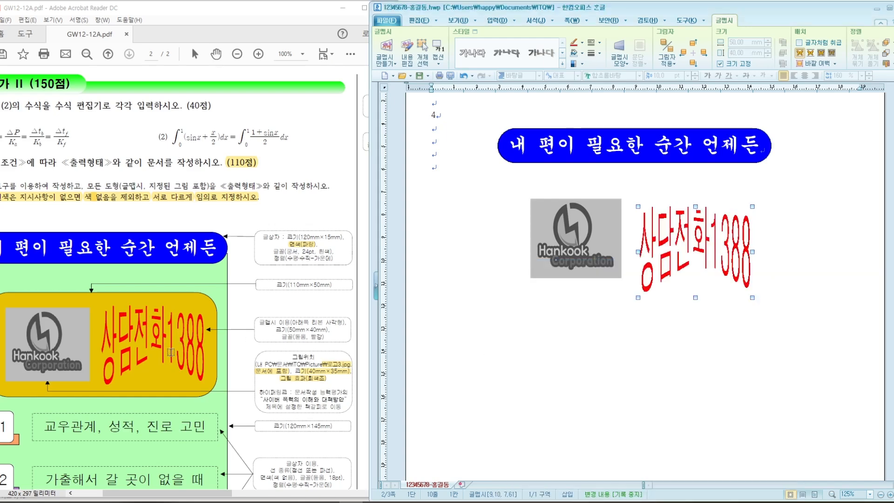
Move the 상담전화1388 글맵시 slightly up to align it beside the logo picture, and deselect it.
left_click_drag(704, 236, 708, 225)
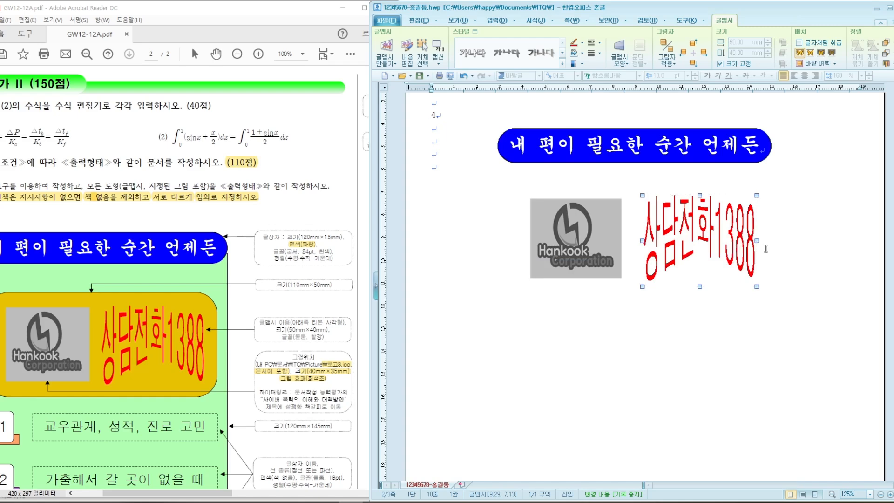
left_click(770, 274)
left_click_drag(703, 245, 695, 242)
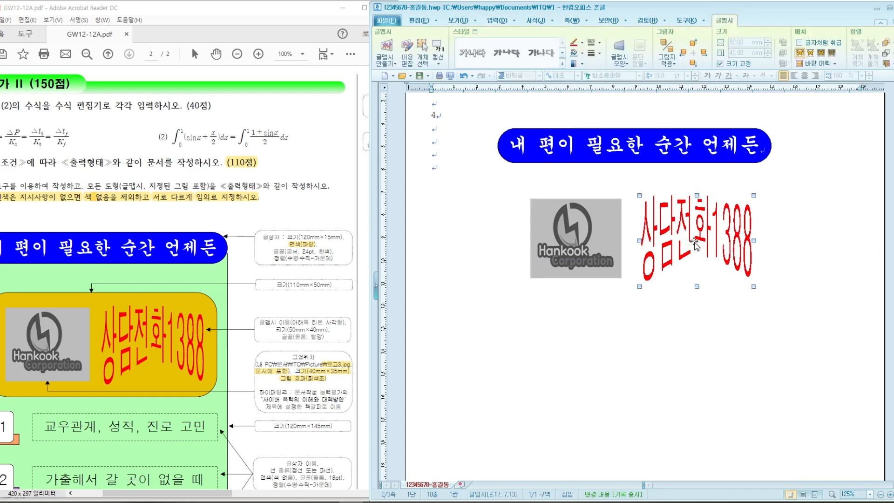
left_click(735, 318)
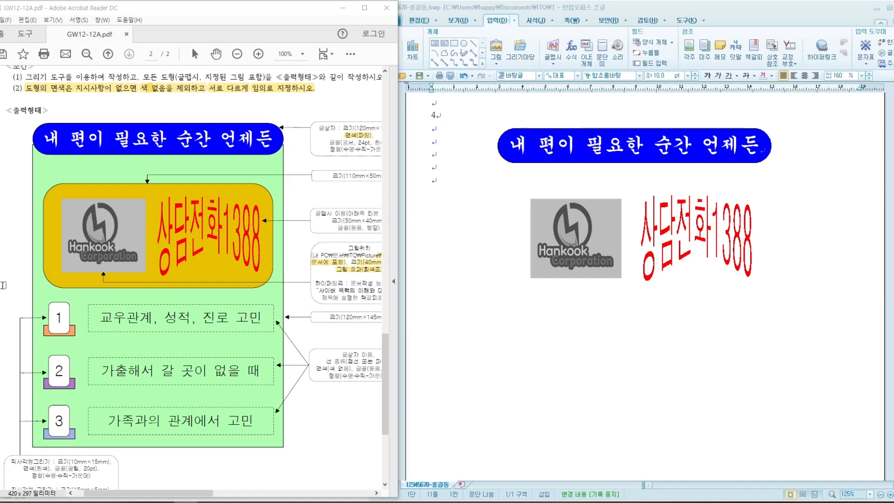
Draw a rectangle about 19 mm wide and 7 mm high below the logo picture.
left_click(440, 186)
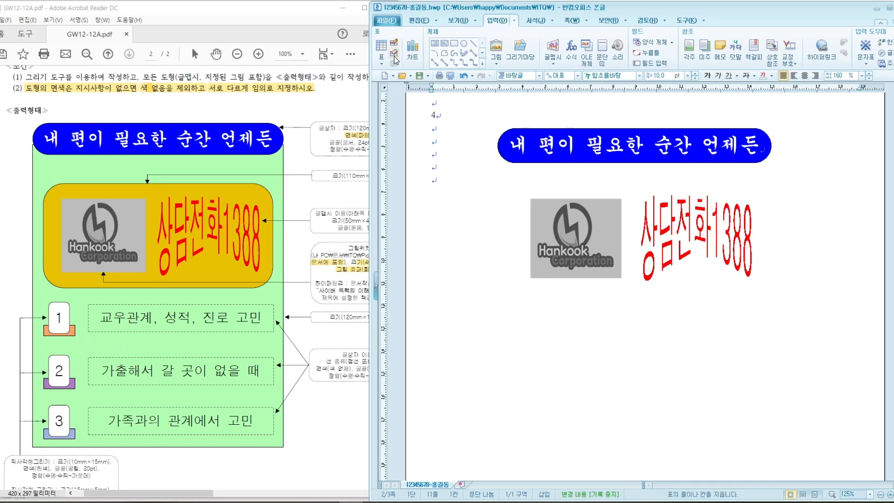
left_click(454, 44)
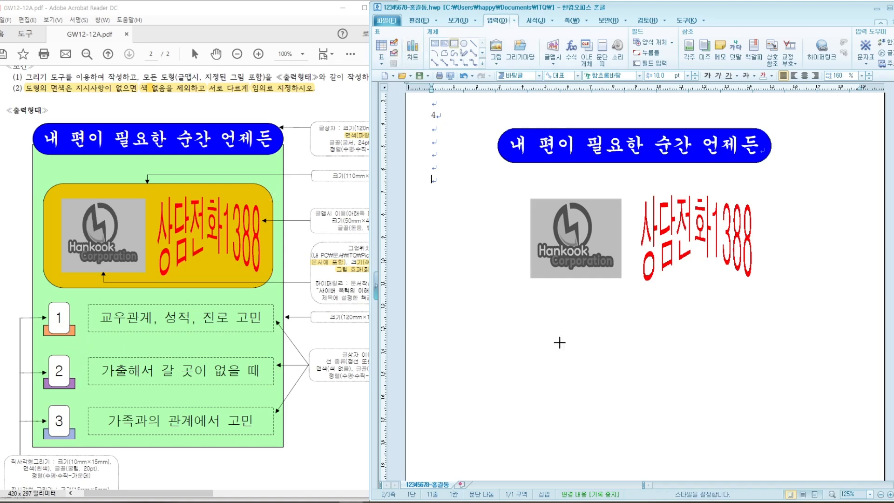
left_click_drag(512, 323, 555, 338)
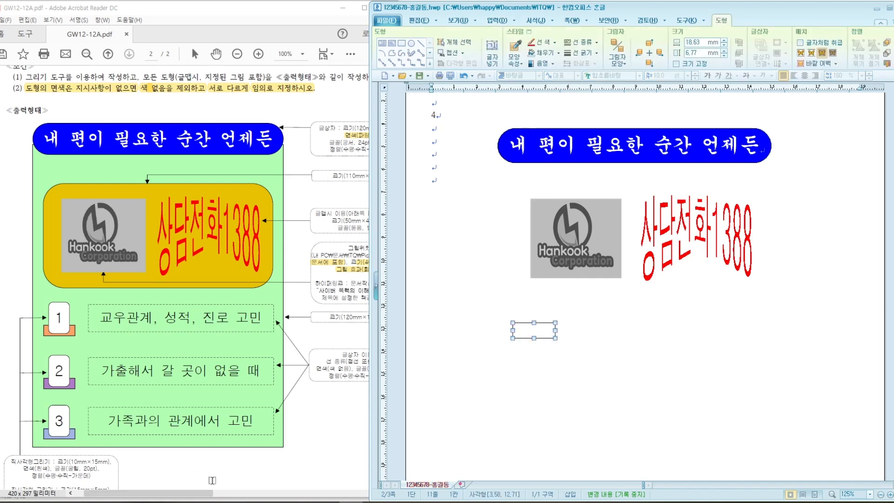
Set the rectangle's width to 15 mm and height to 5 mm, and enable 크기 고정.
left_click(344, 416)
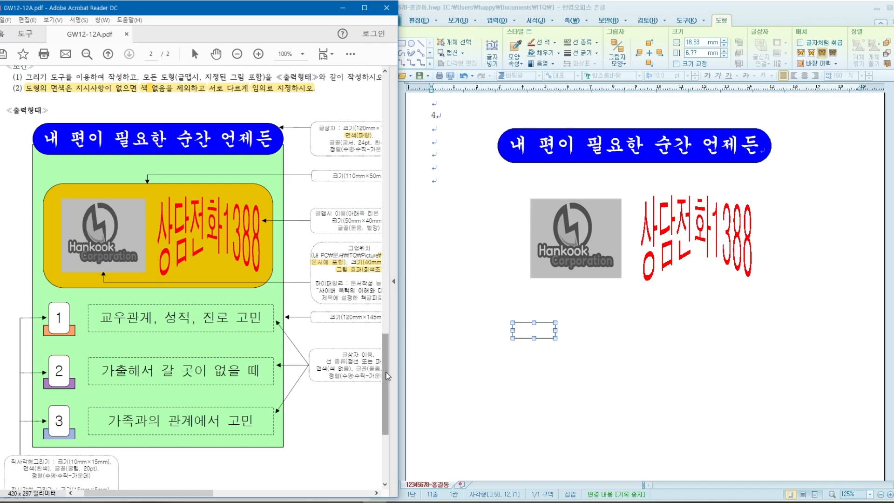
left_click_drag(386, 375, 386, 398)
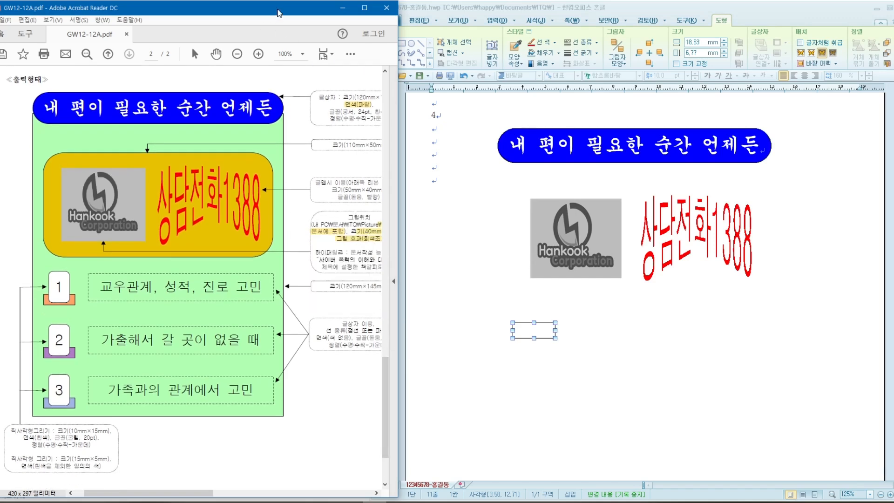
left_click_drag(279, 12, 271, 12)
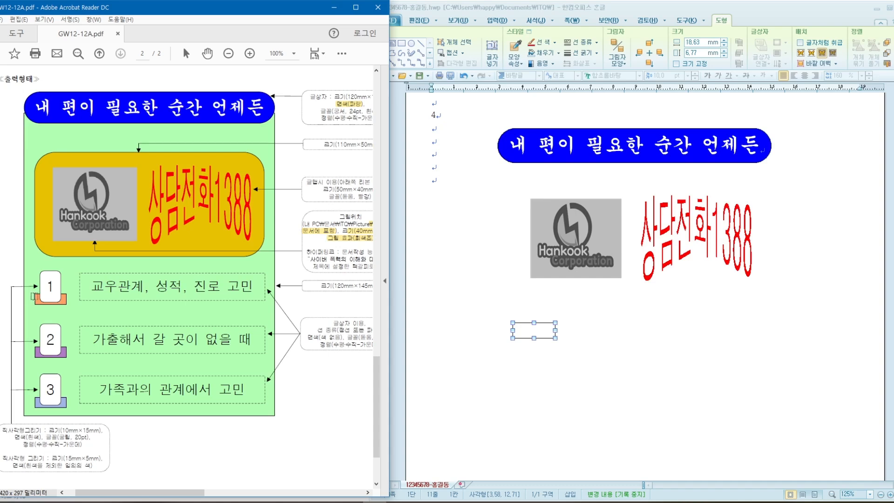
left_click(531, 332)
double_click(548, 333)
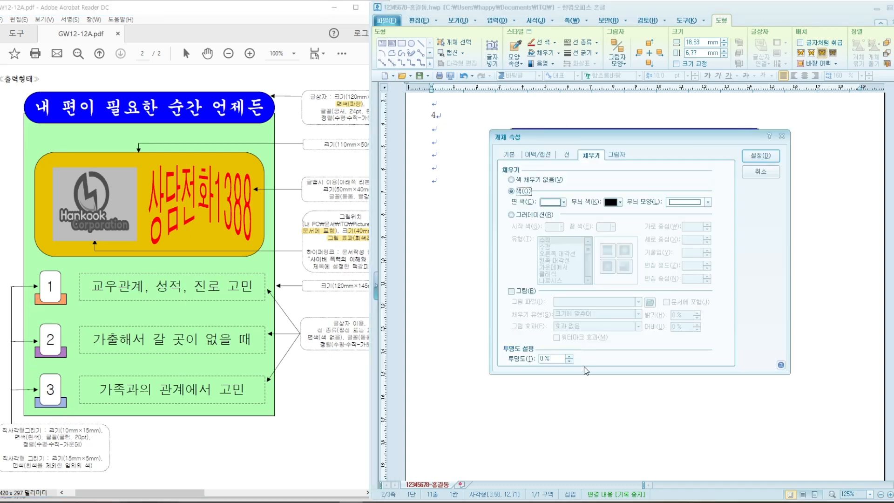
left_click(508, 155)
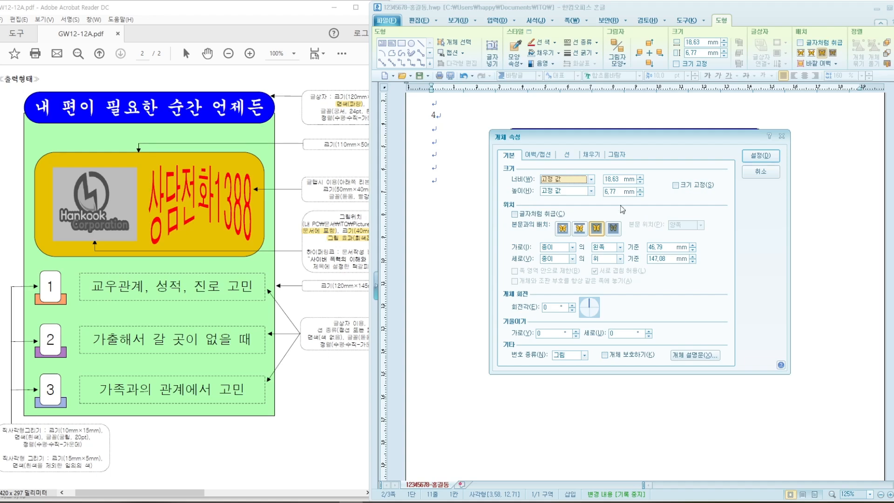
key("Tab")
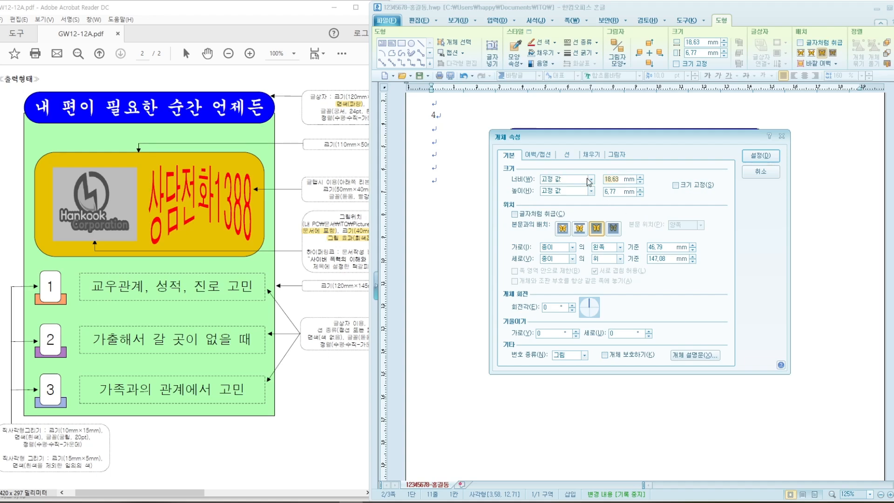
type("15")
key("Tab")
key("Tab")
type("5")
left_click(677, 185)
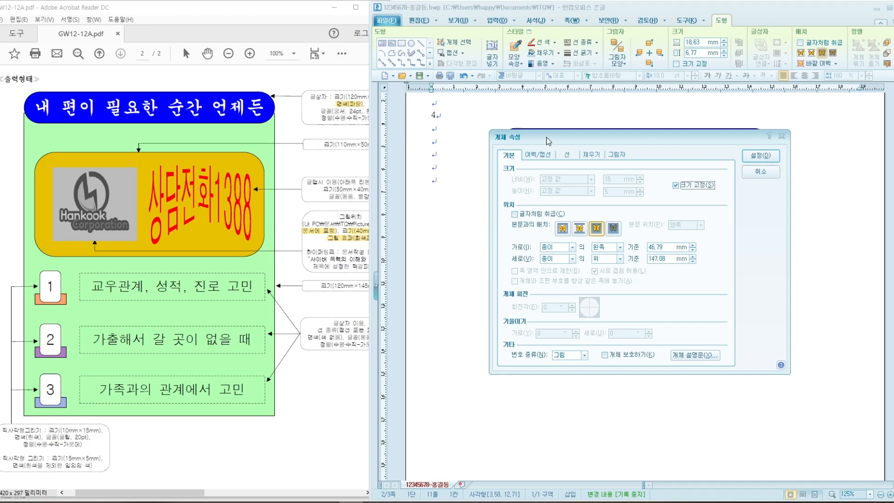
Fill the rectangle with light orange and move it to line up with the logo picture's left edge.
left_click(593, 155)
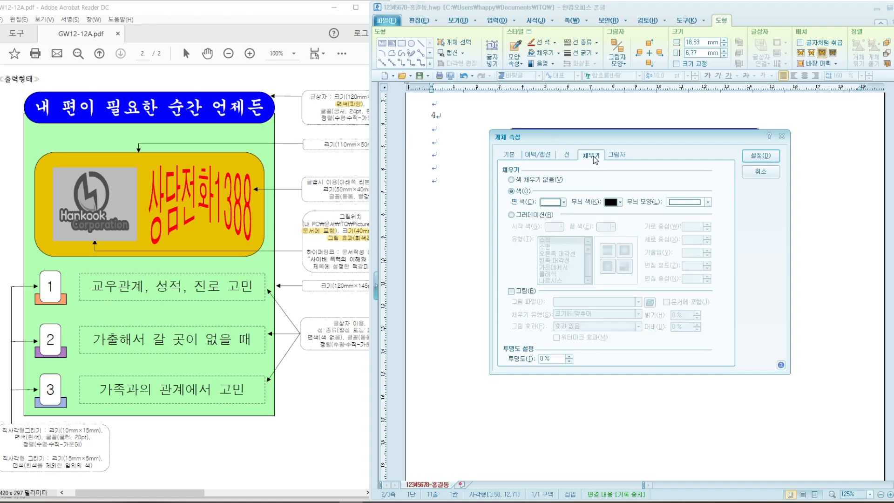
left_click(564, 203)
left_click(592, 251)
left_click(760, 159)
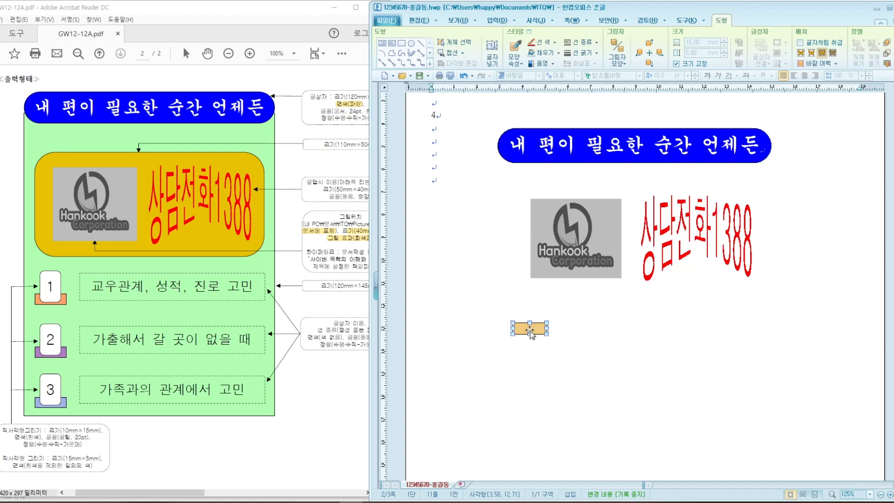
left_click_drag(540, 330, 559, 335)
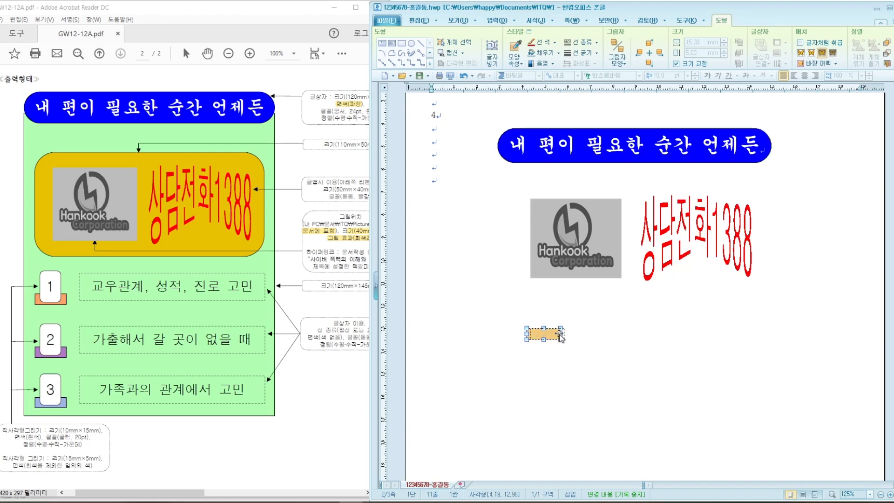
left_click(593, 336)
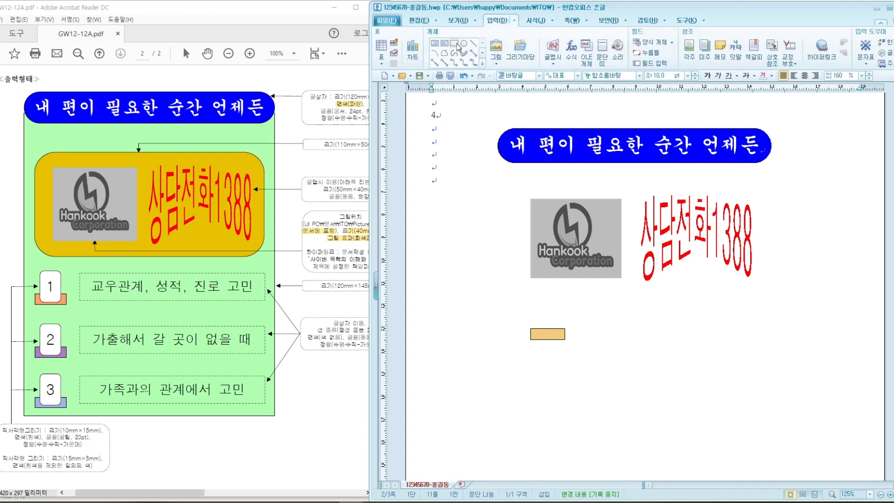
Draw a second rectangle over the orange one and fix its size at 10 mm wide by 15 mm high with 크기 고정.
left_click_drag(537, 303, 551, 319)
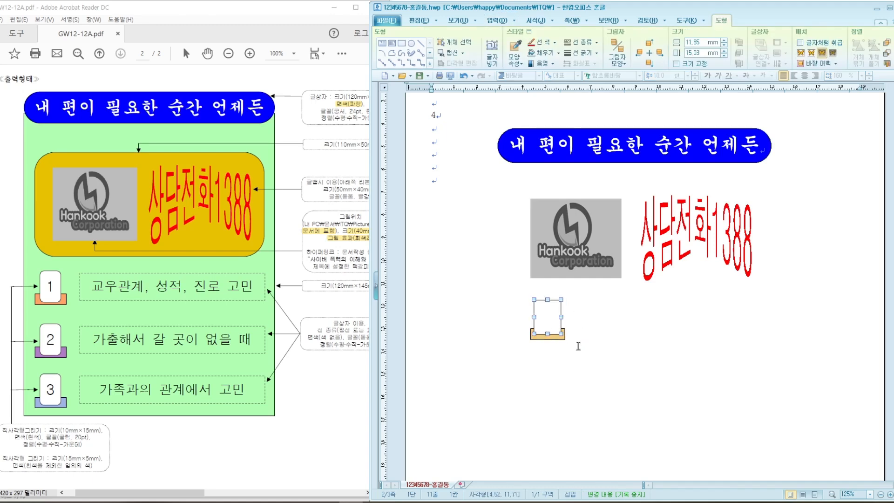
double_click(548, 319)
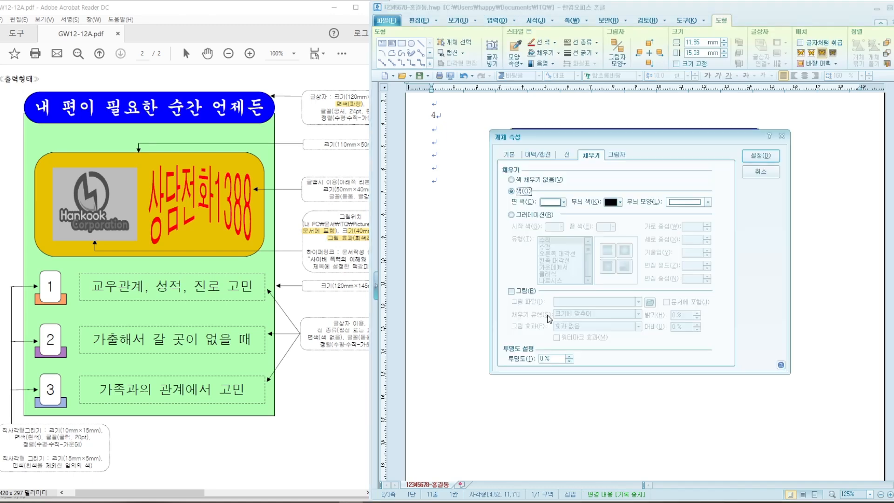
left_click(509, 155)
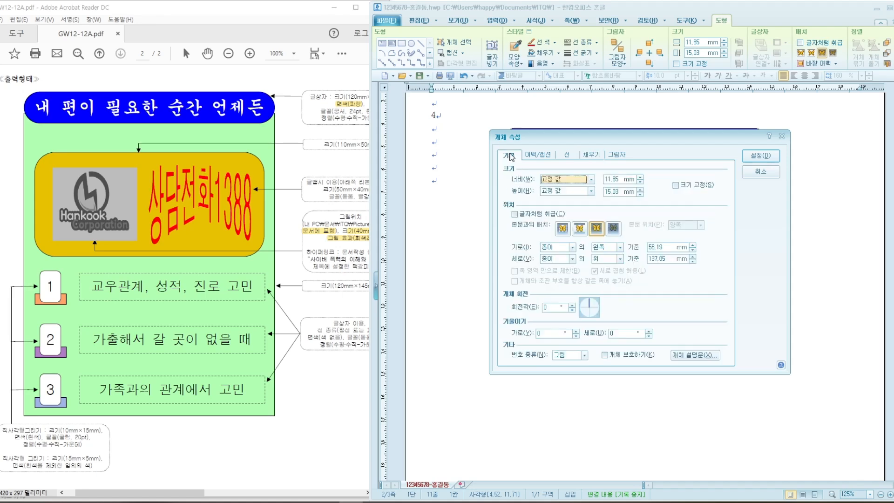
left_click(618, 180)
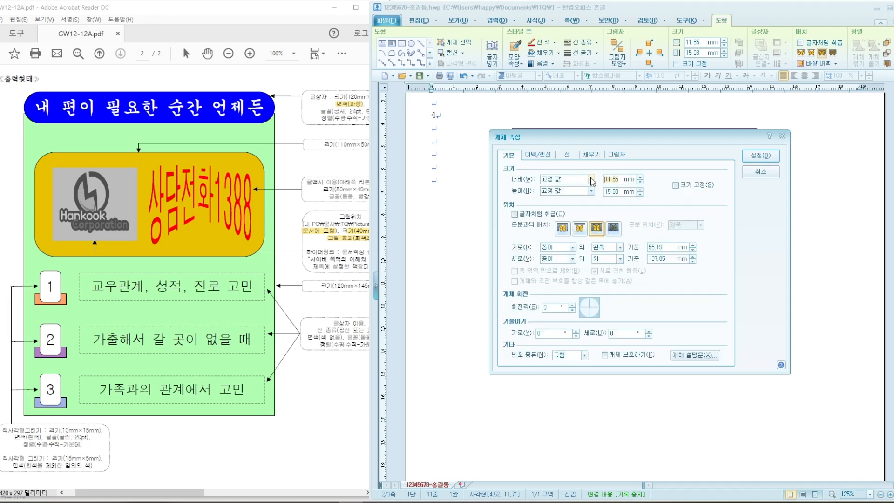
type("10")
type("15")
left_click(676, 187)
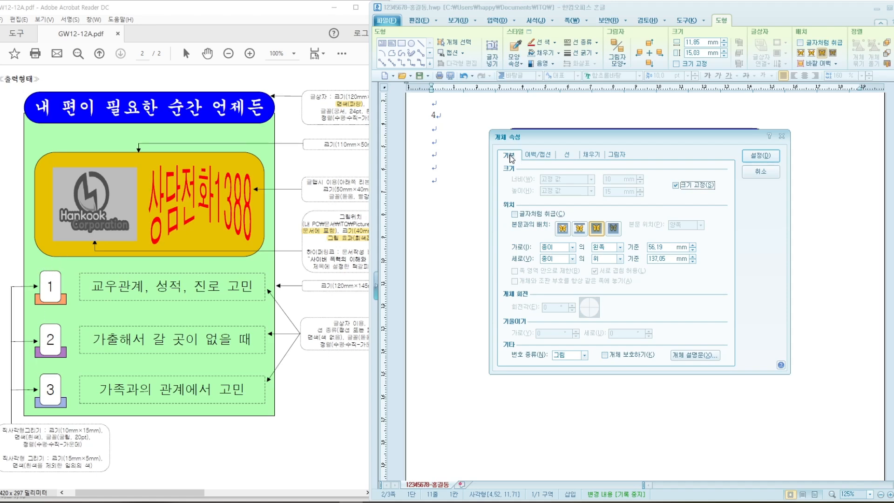
Set the second rectangle's corner curvature to 둥근 모양.
left_click(574, 159)
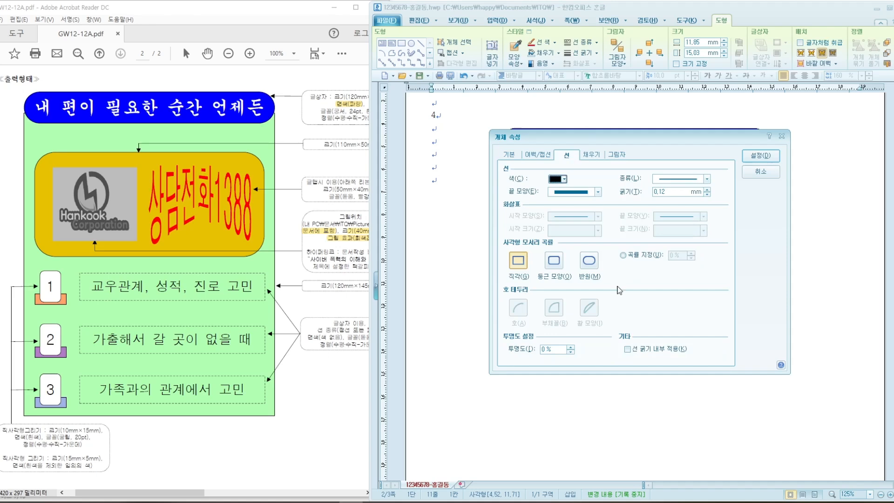
left_click(556, 263)
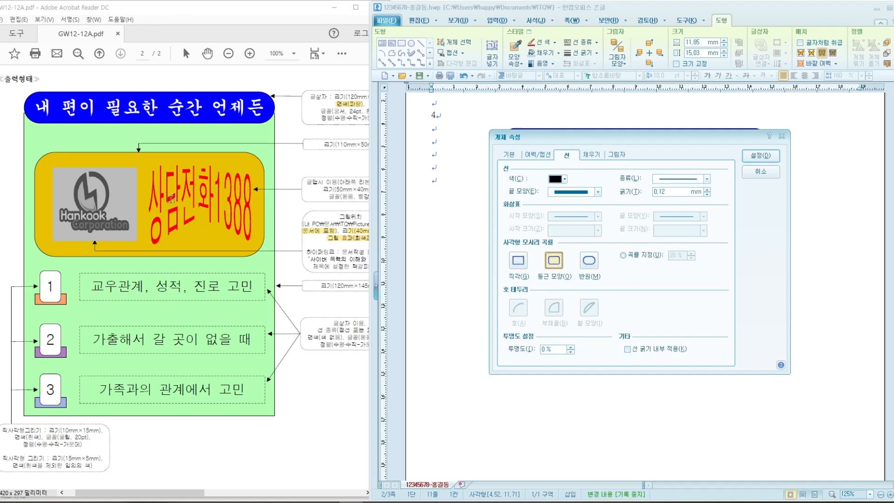
left_click_drag(552, 142, 553, 138)
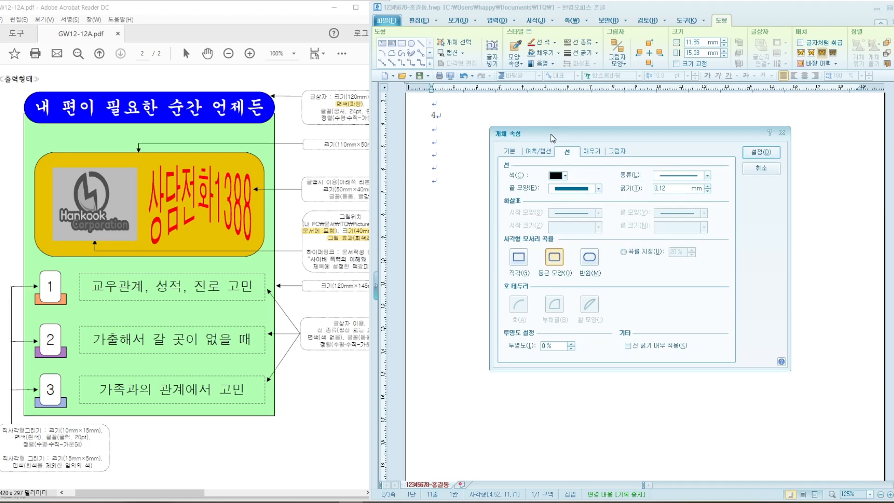
left_click(510, 152)
left_click(566, 151)
left_click(592, 151)
left_click(616, 152)
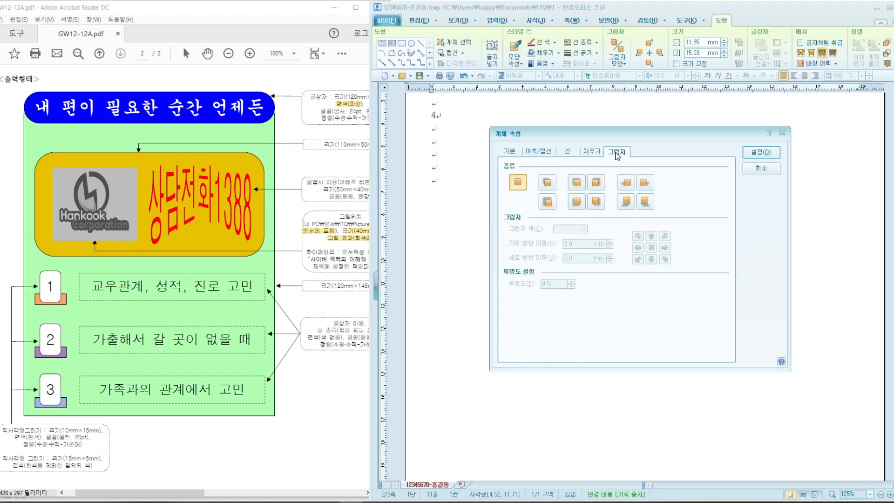
left_click(568, 152)
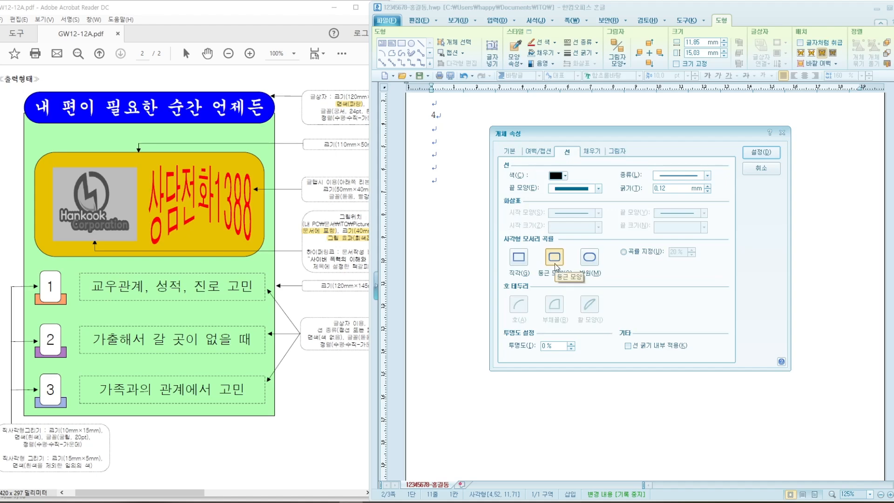
Set the second rectangle's fill colour to white, apply the properties, and deselect it.
left_click(601, 152)
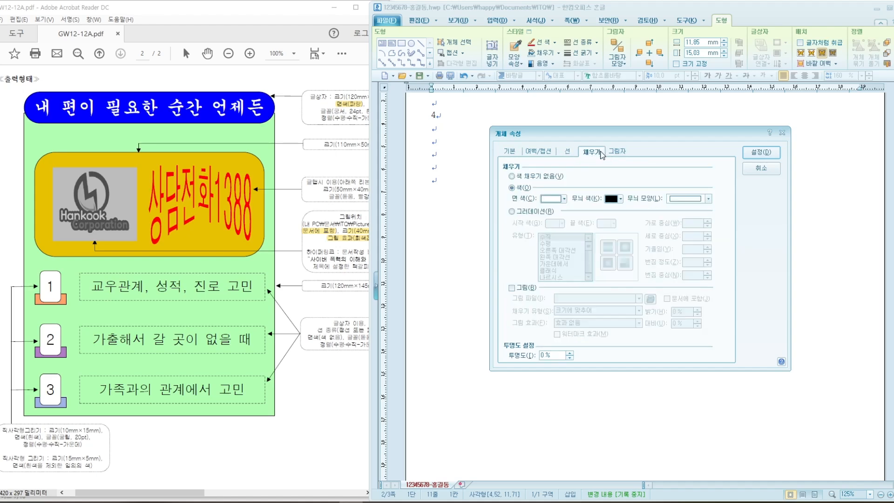
left_click(566, 199)
left_click(550, 226)
left_click_drag(690, 133, 680, 135)
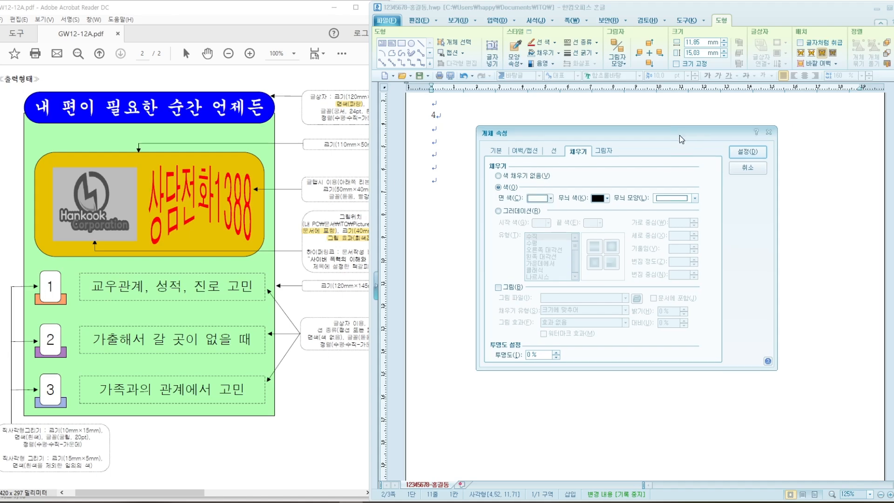
left_click(748, 151)
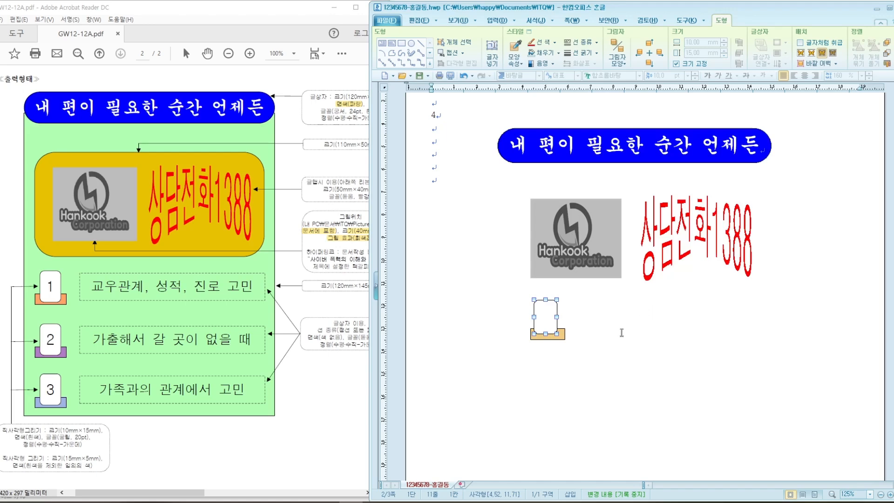
key("Escape")
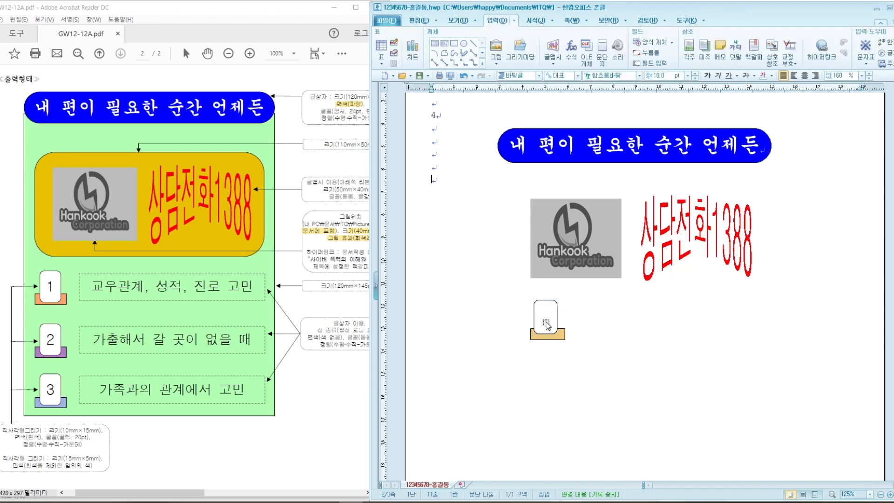
Adjust the white rounded rectangle's horizontal position in small nudges until it is centred over the orange rectangle.
left_click(549, 325)
mouse_move(550, 324)
left_mouse_down()
mouse_move(548, 315)
mouse_move(550, 324)
left_mouse_up()
left_click(615, 340)
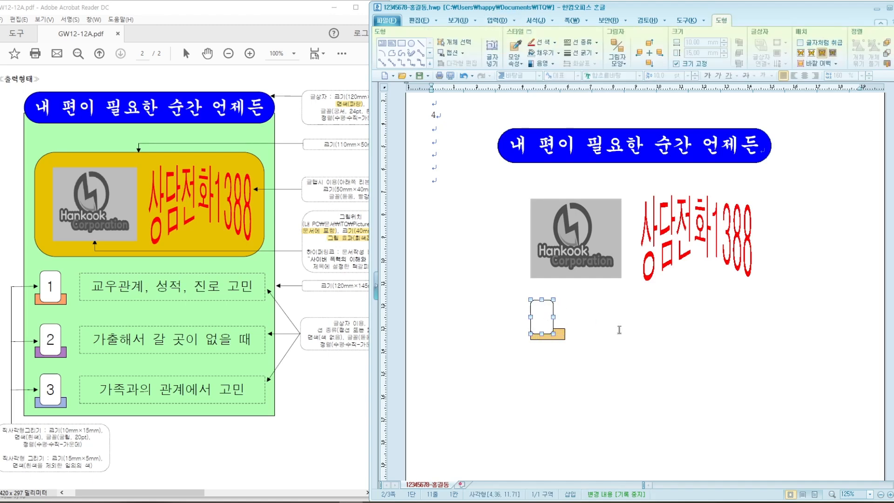
left_click(328, 502)
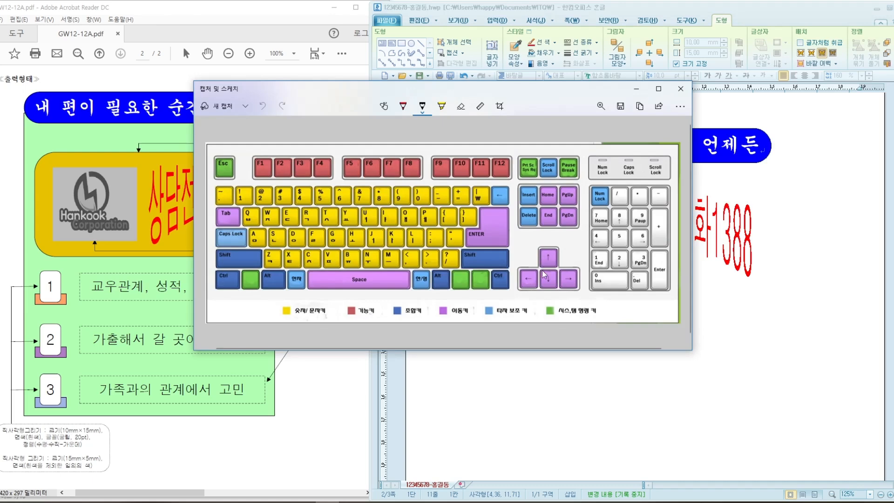
left_click(636, 89)
key("Right")
key("Right")
key("Right")
key("Right")
key("Right")
key("Right")
key("Right")
key("Right")
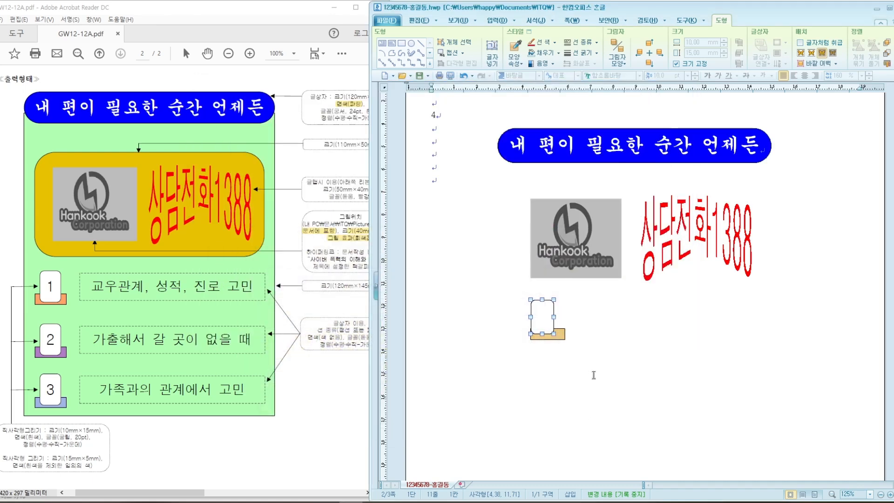
key("Right")
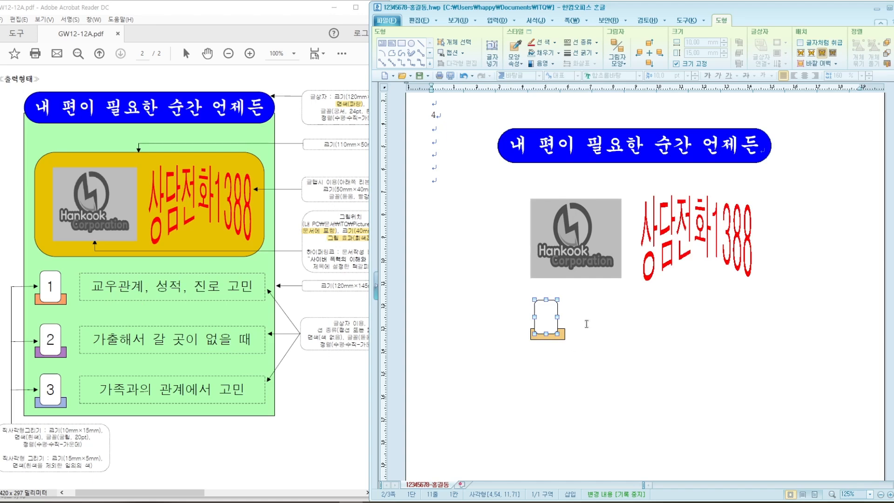
Add the text 1 inside the white rounded rectangle and select the number.
right_click(546, 317)
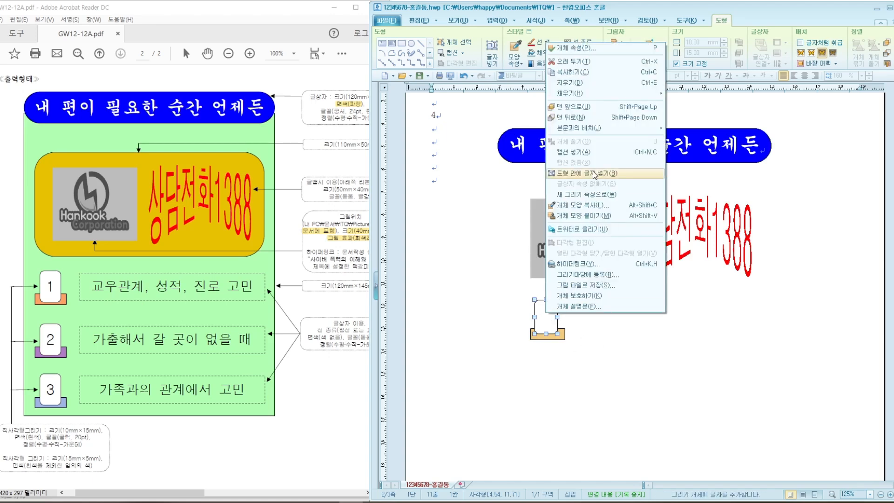
left_click(608, 174)
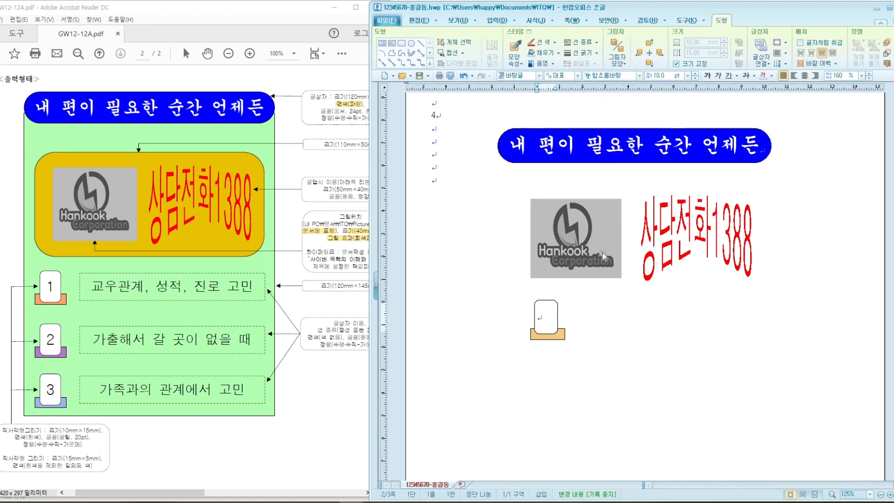
type("1")
left_click_drag(544, 320, 534, 319)
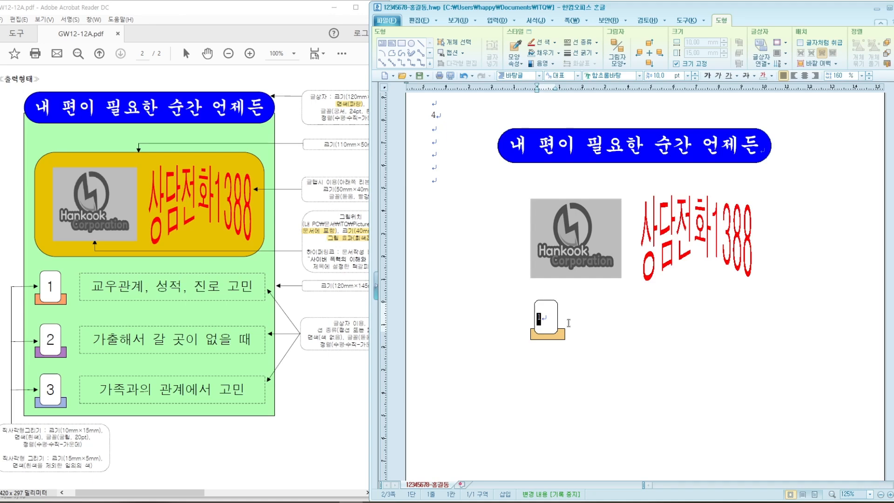
Format the number 1 in the white shape as 굴림, 20 pt, centred, and deselect it.
left_click(629, 77)
type("굴림")
key("Return")
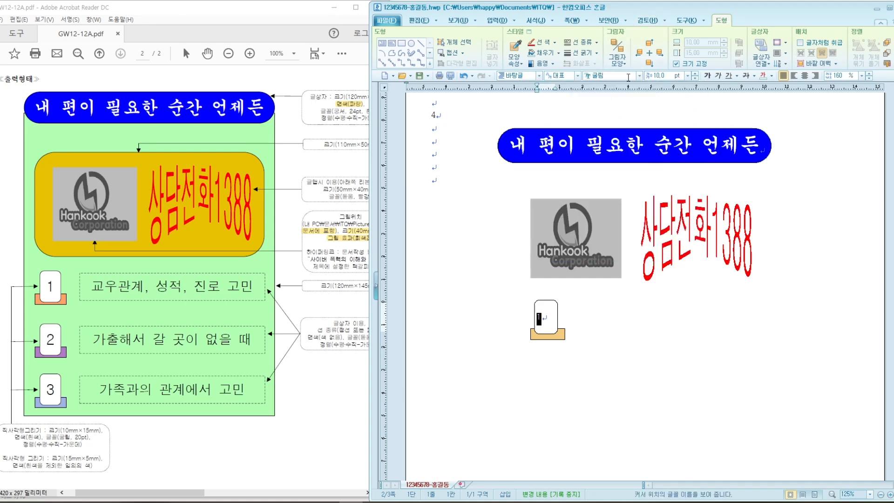
left_click(688, 75)
left_click(663, 159)
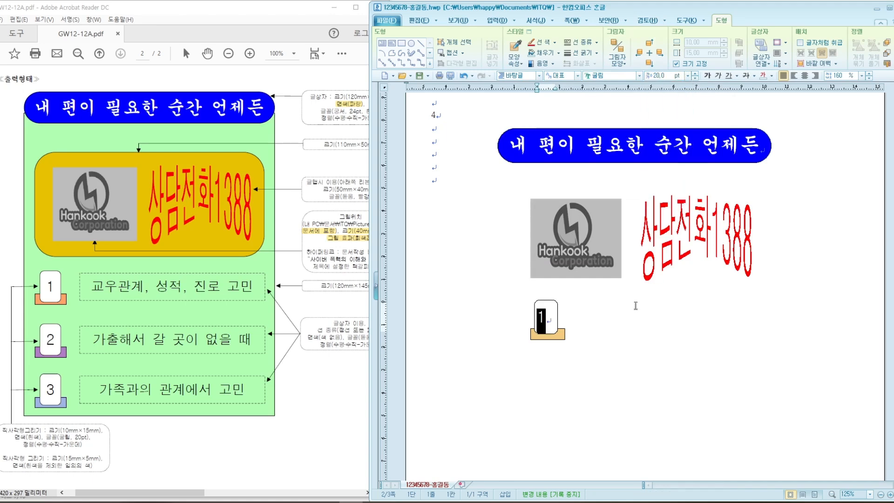
left_click(805, 76)
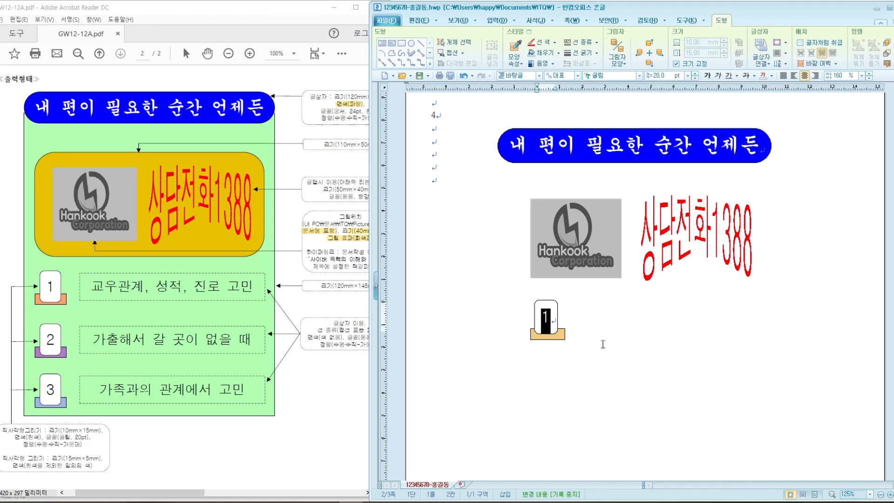
left_click(588, 327)
Nudge the white shape numbered 1 slightly to the right above the orange rectangle and deselect it.
left_click(552, 317)
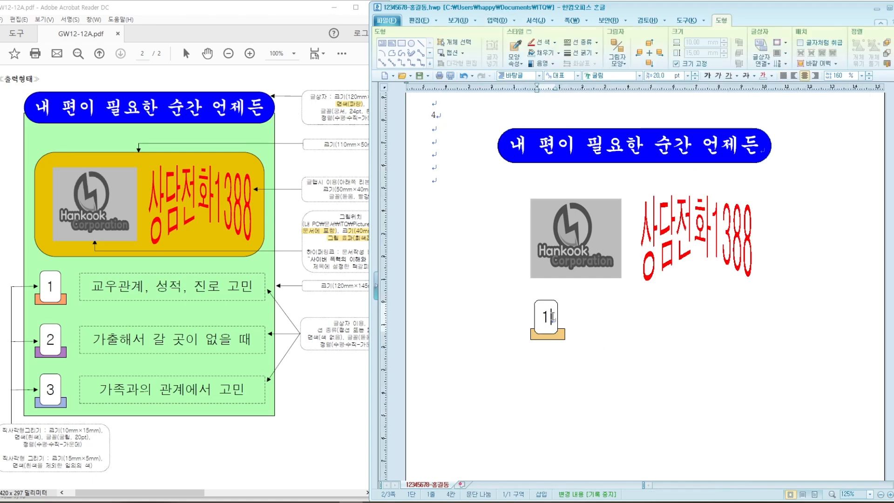
left_click(558, 332)
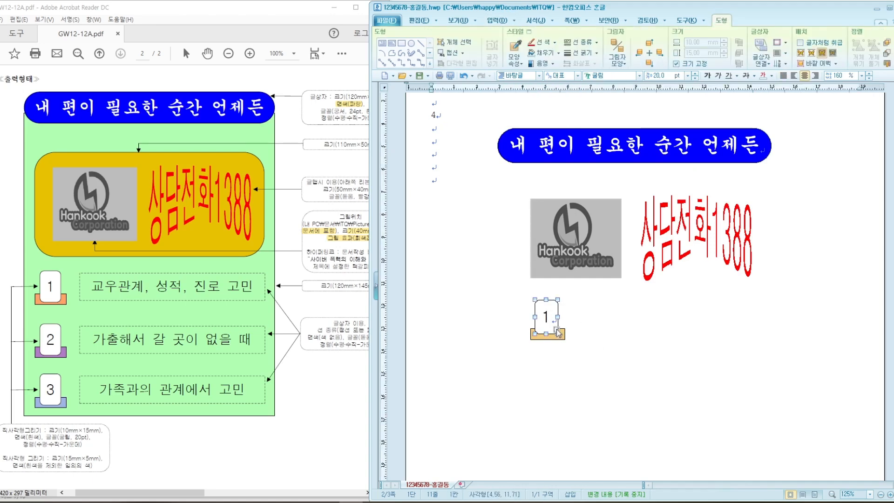
key("Escape")
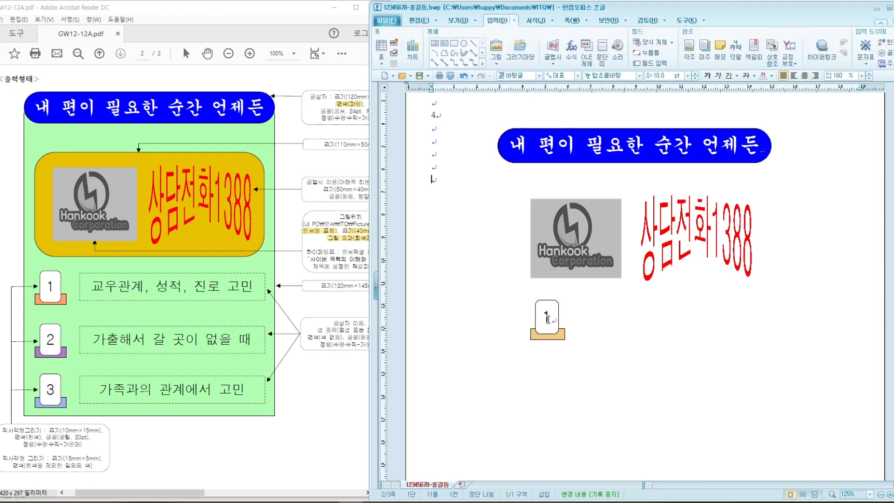
Try aligning the number to the top centre of the white rounded shape.
left_click(551, 333)
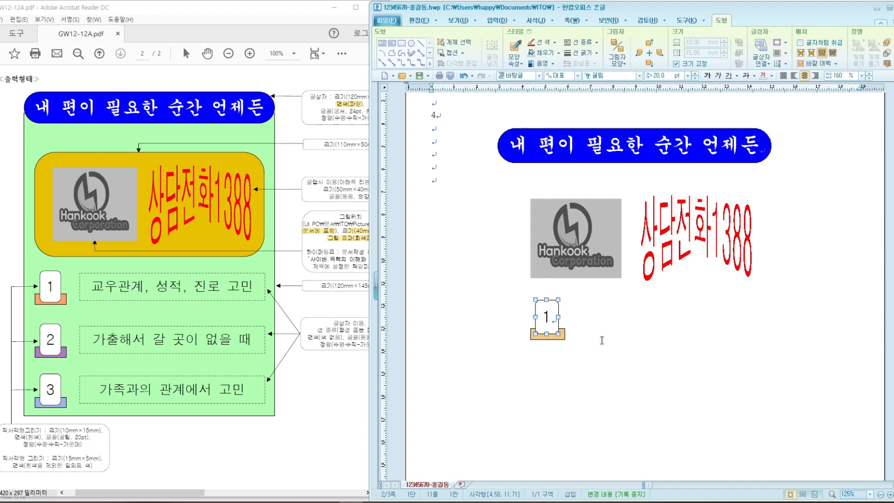
left_click(586, 349)
left_click(553, 324)
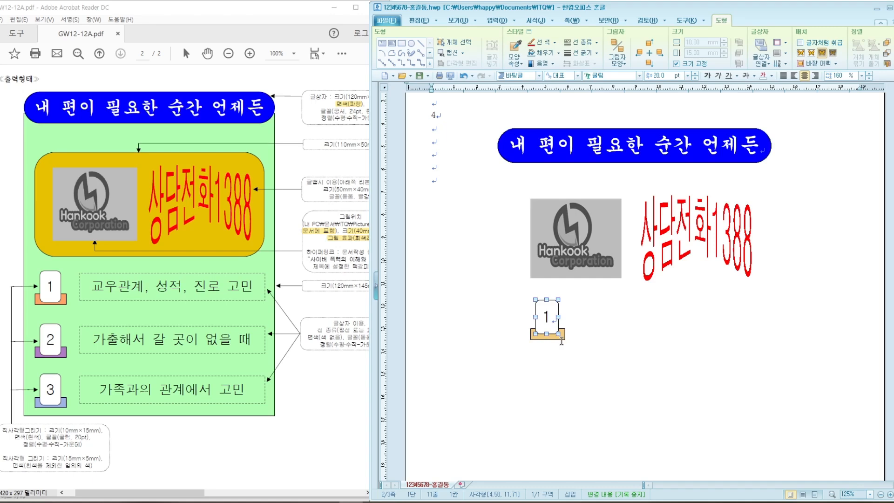
left_click(787, 53)
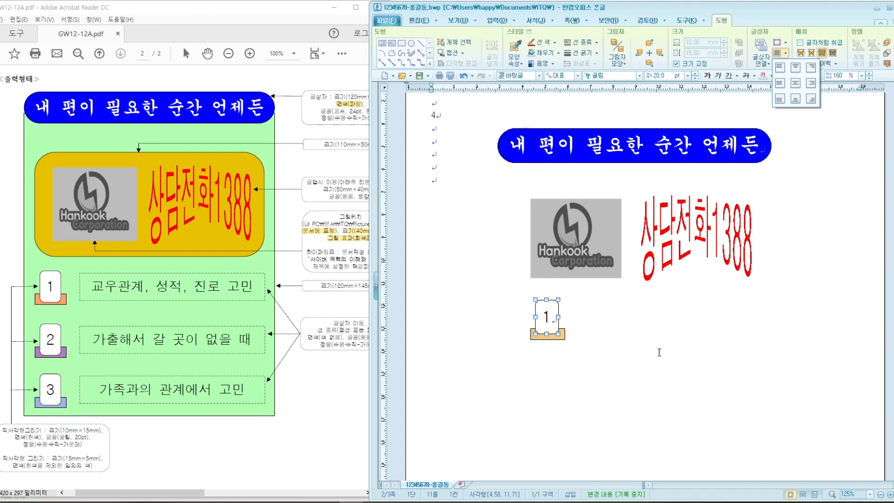
left_click(796, 67)
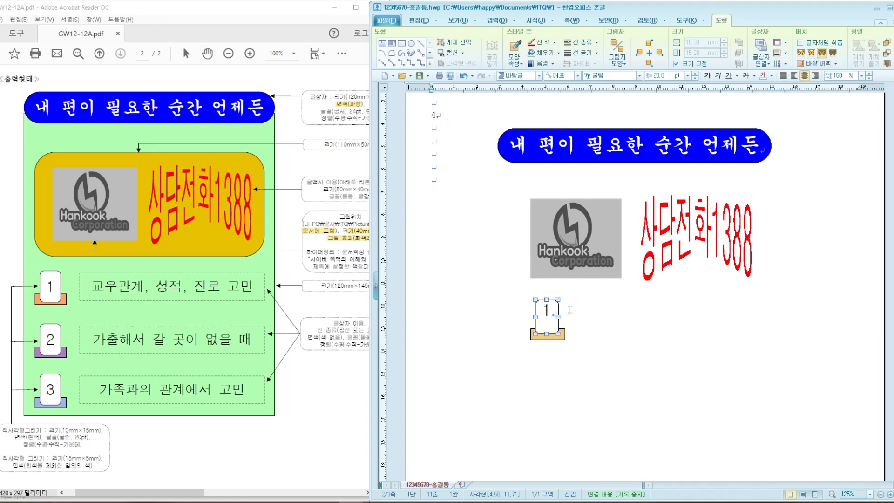
Set the white numbered shape's text alignment to 글상자 가운데 정렬 and deselect the shape.
left_click(570, 316)
left_click(549, 317)
left_click(787, 57)
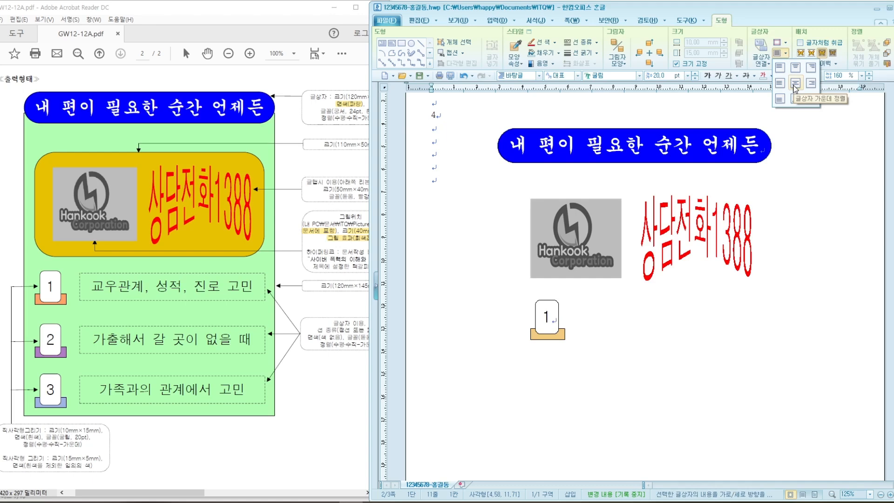
left_click(796, 85)
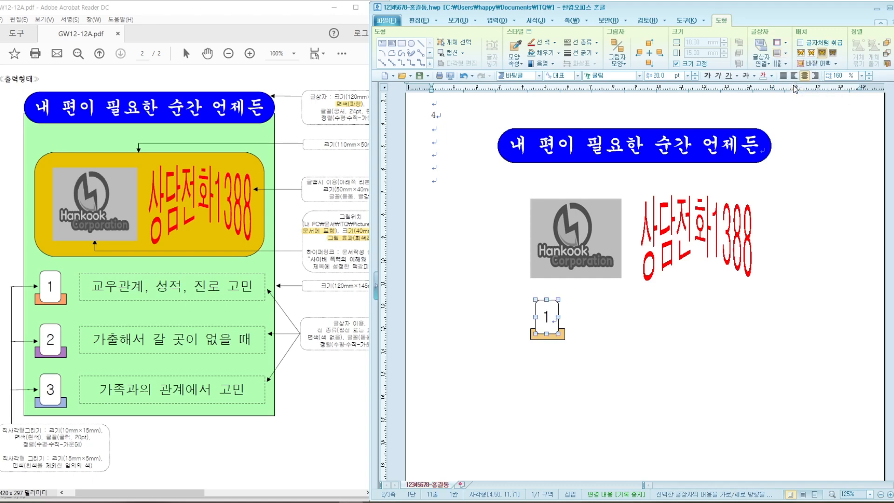
left_click(590, 339)
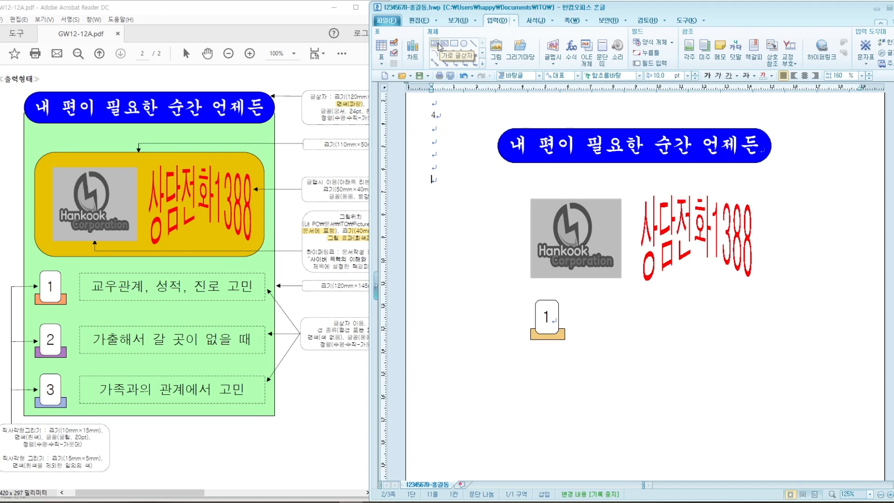
Draw a horizontal text box about 91 × 14 mm beside the numbered shape and enter 교우관계, 성적, 진로 고민 in it.
left_click(438, 43)
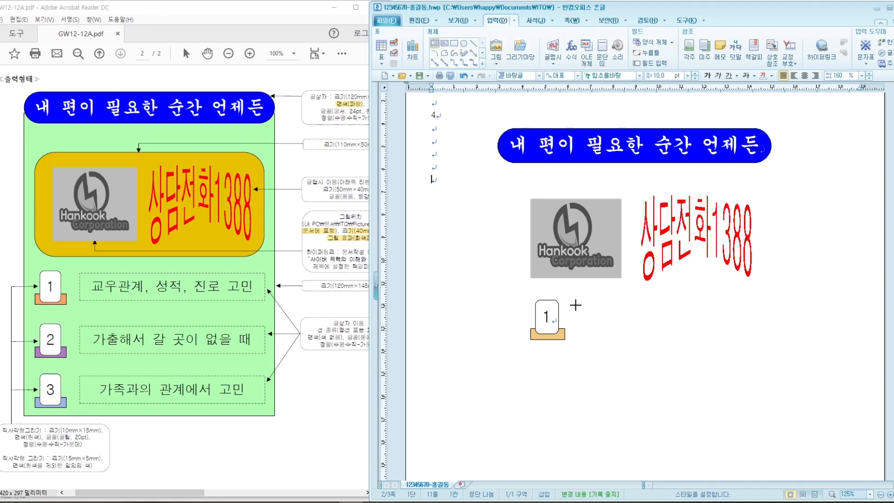
left_click_drag(573, 304, 781, 337)
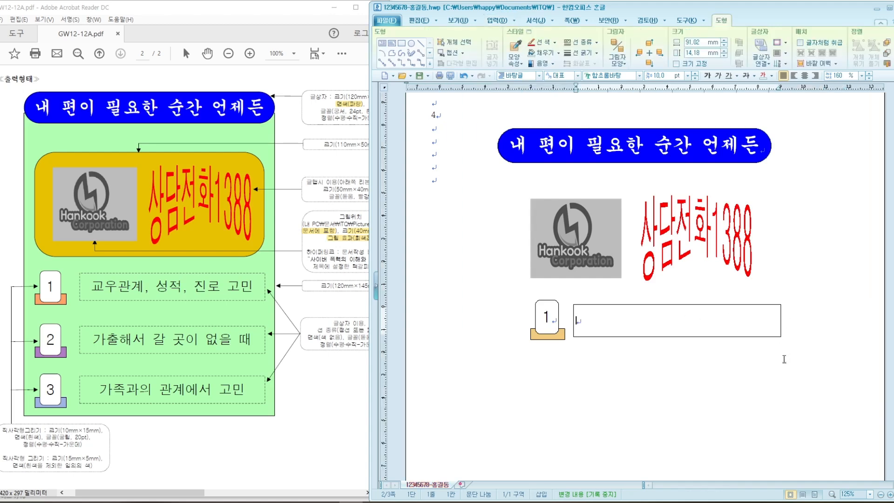
type("교")
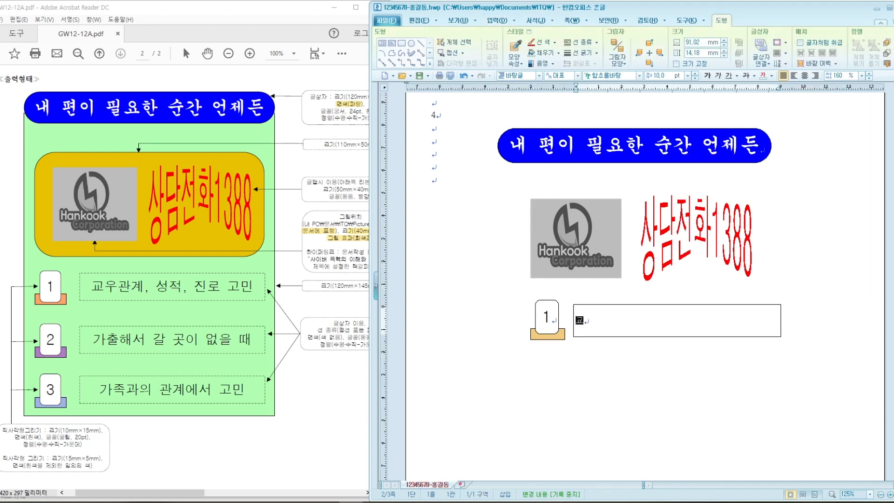
type("ㅇ")
key("BackSpace")
type("우관계")
type(",")
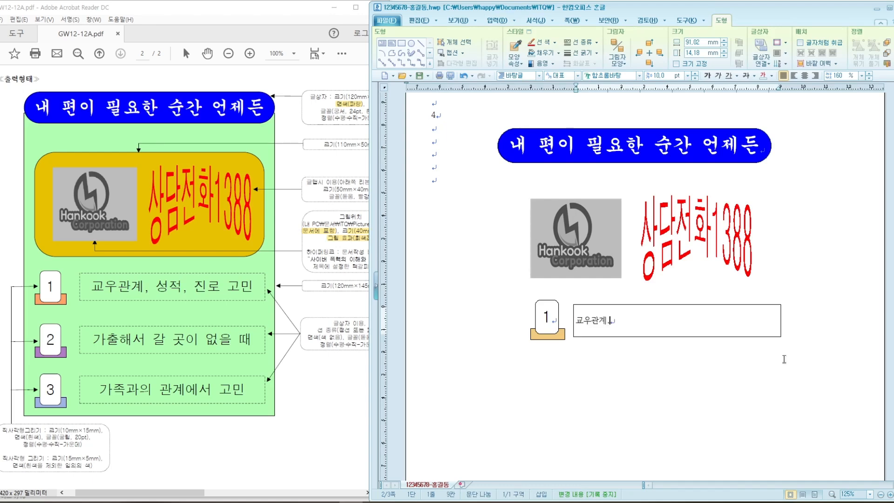
type(" 성적, ")
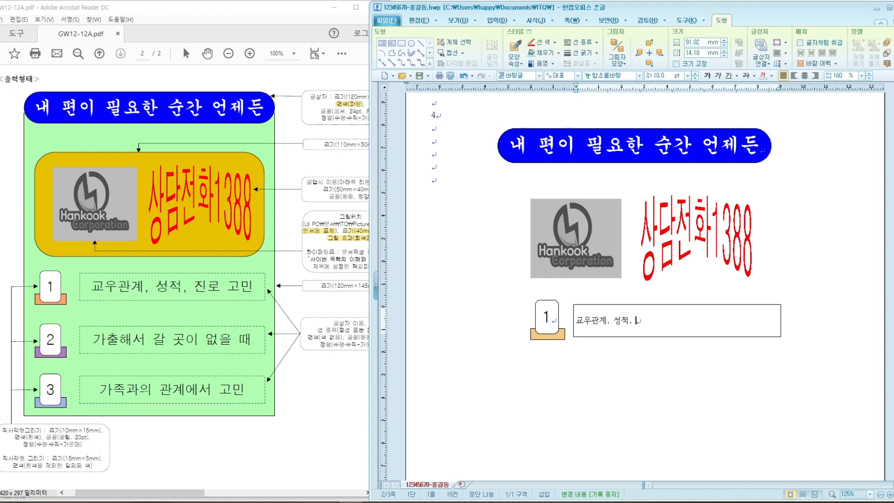
type("지로 고민")
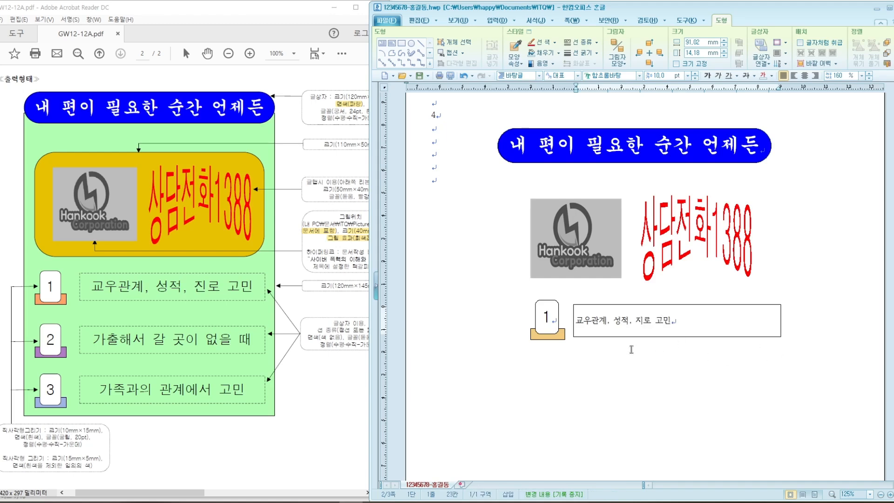
left_click_drag(192, 492, 215, 498)
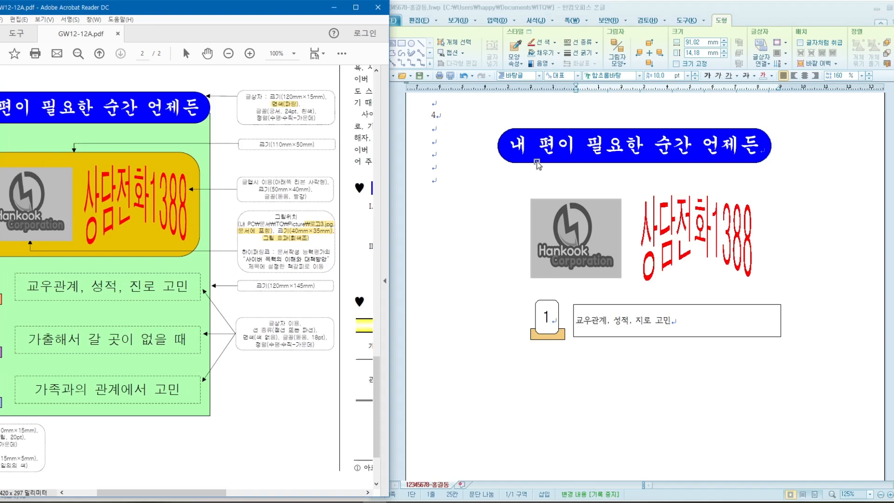
left_click(514, 142)
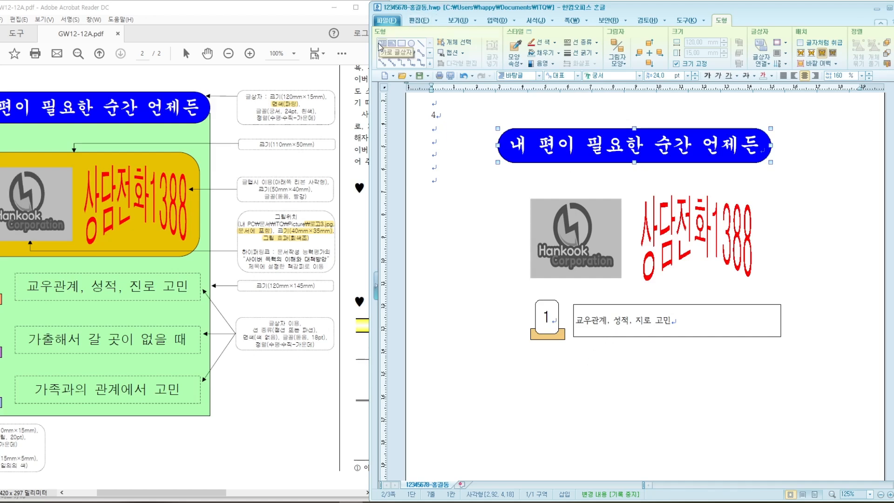
key("Escape")
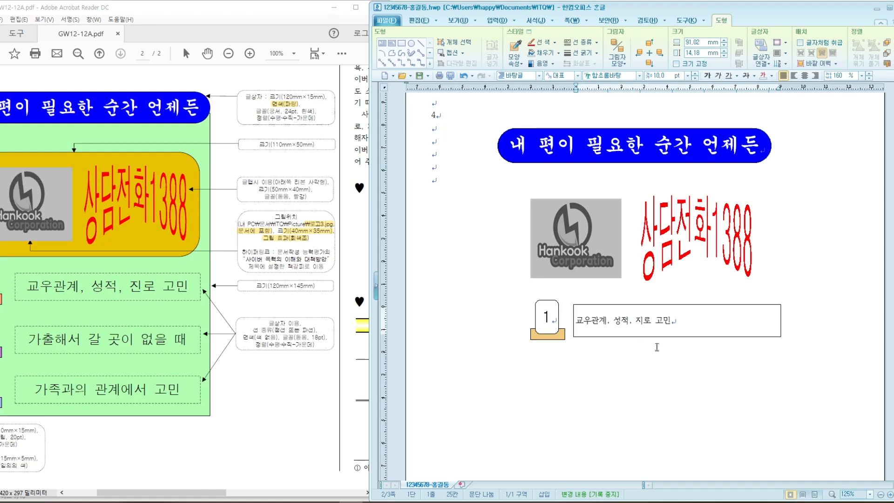
Set the new text box's border line type to dashed in its object properties.
left_click(676, 305)
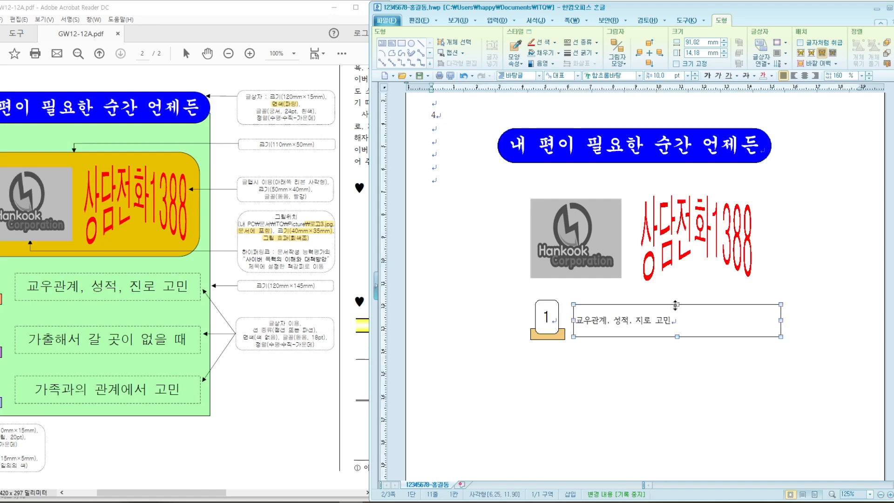
double_click(676, 305)
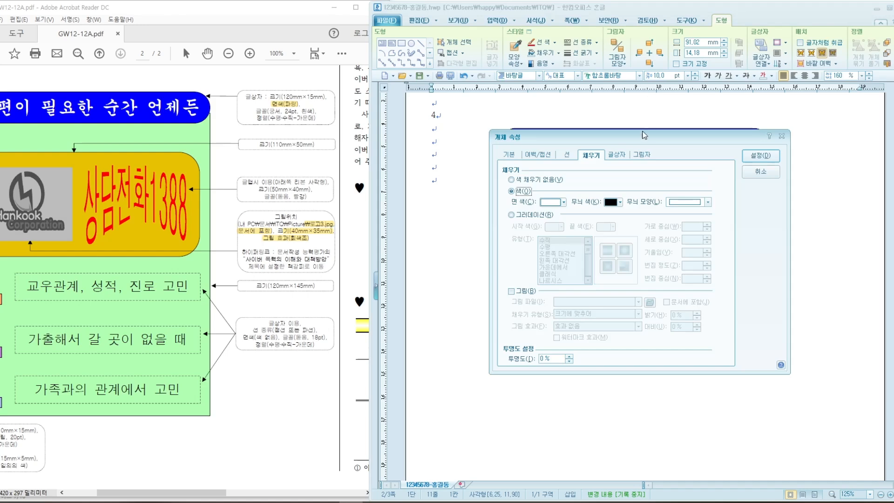
left_click_drag(644, 139, 680, 121)
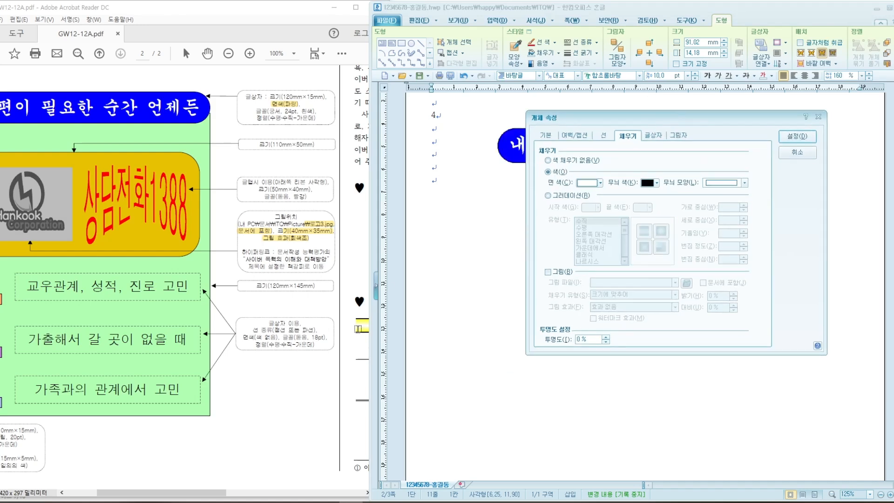
left_click(546, 136)
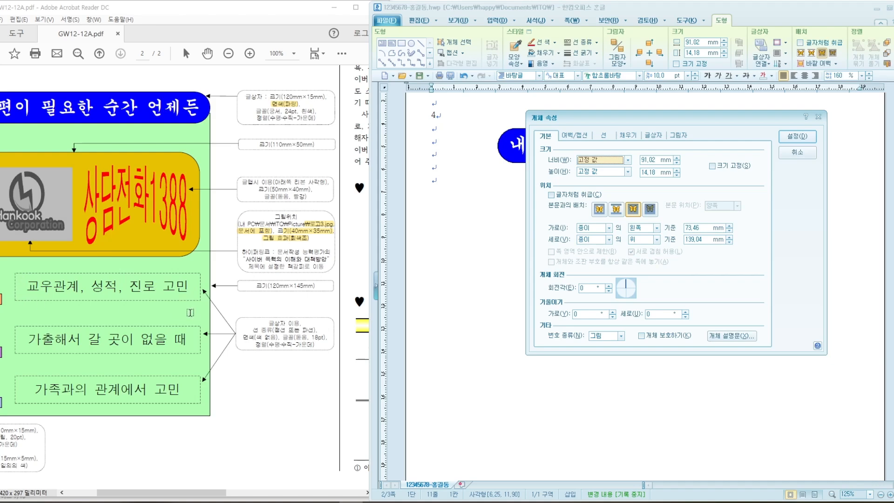
left_click_drag(153, 494, 139, 498)
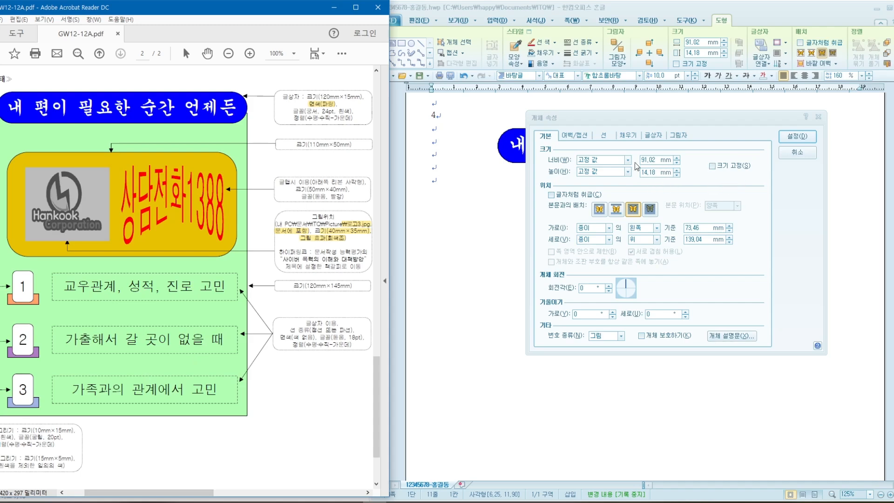
left_click(610, 144)
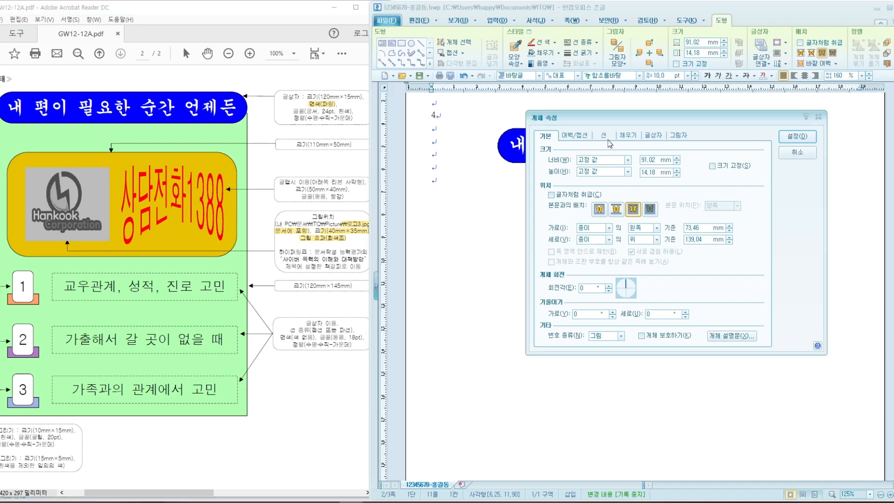
left_click(608, 137)
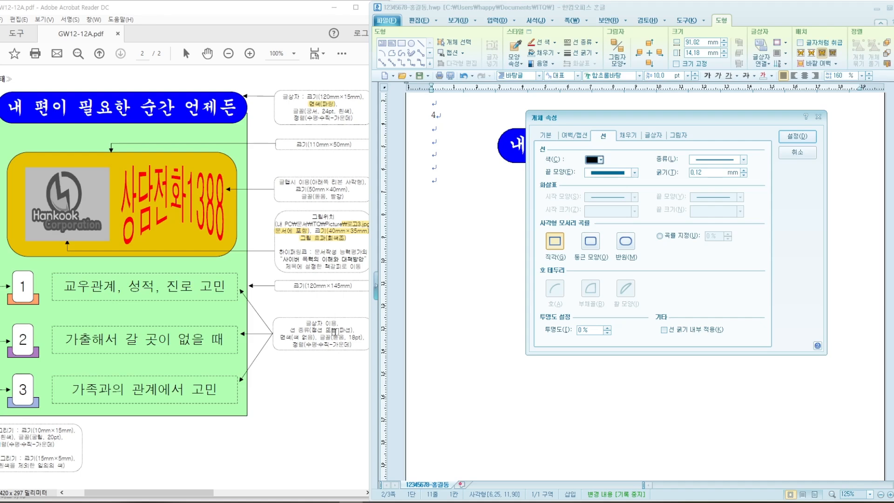
left_click(743, 159)
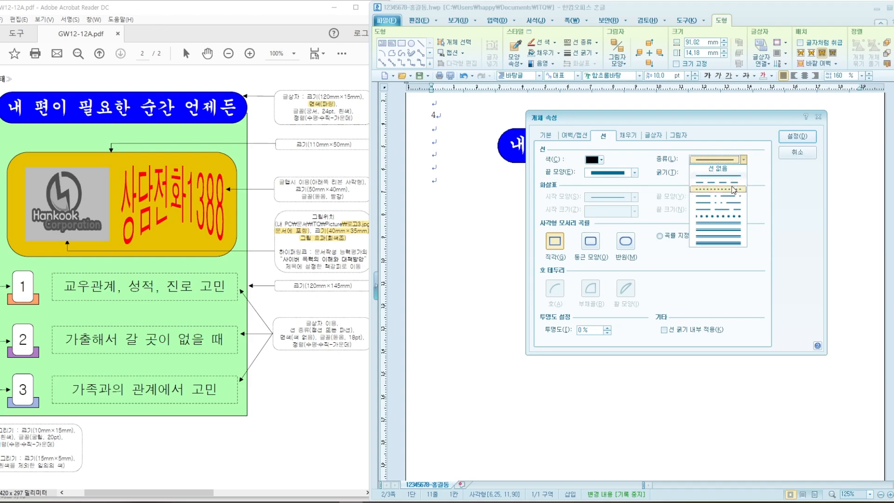
left_click(720, 182)
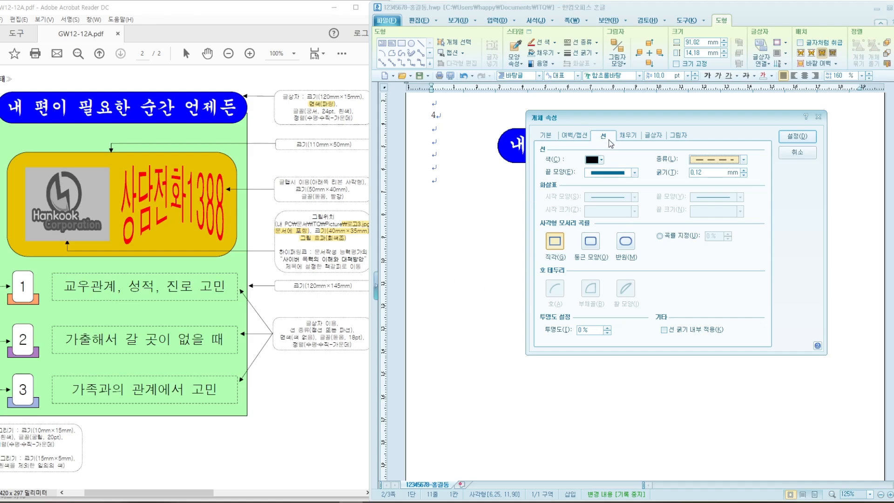
Set the text box's fill colour to 색 없음 and apply the object properties.
left_click(627, 136)
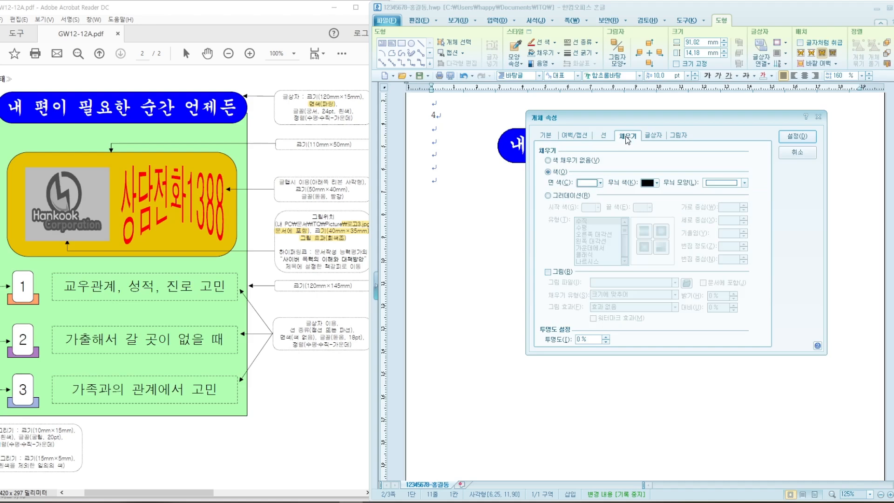
left_click(601, 182)
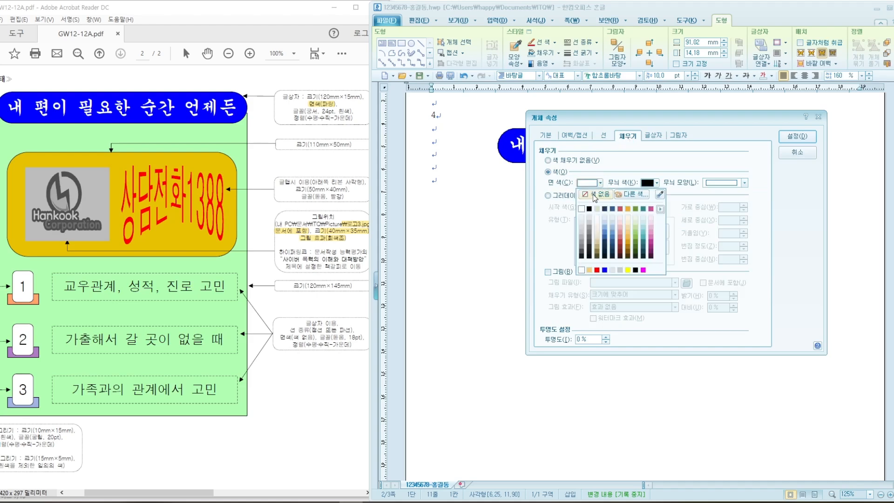
left_click(595, 196)
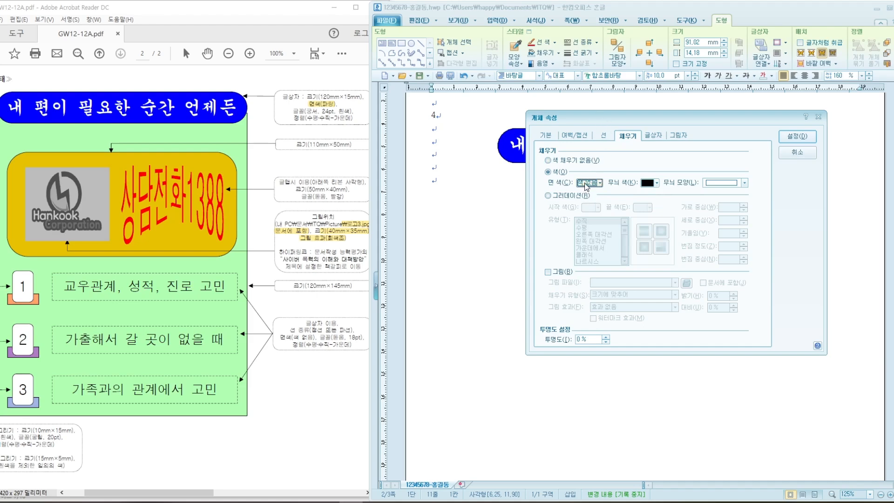
left_click(800, 139)
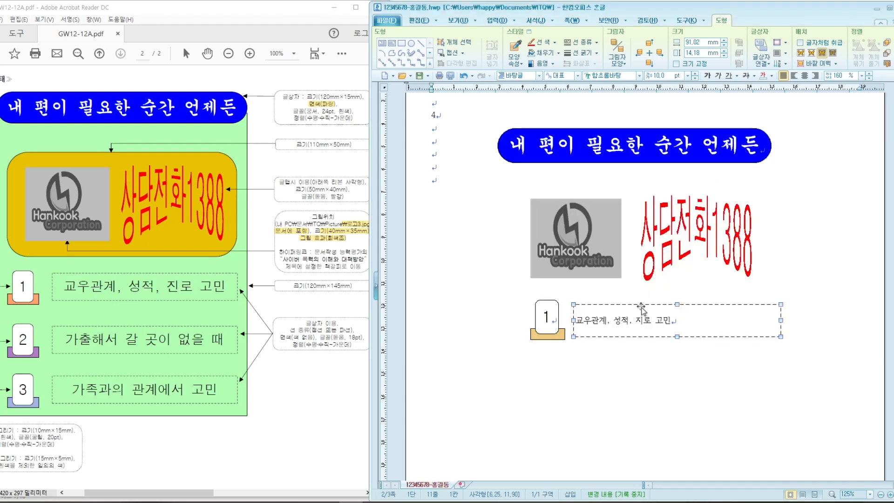
Format the text 교우관계, 성적, 진로 고민 in the dashed text box as 돋움, 18 pt.
left_click(662, 300)
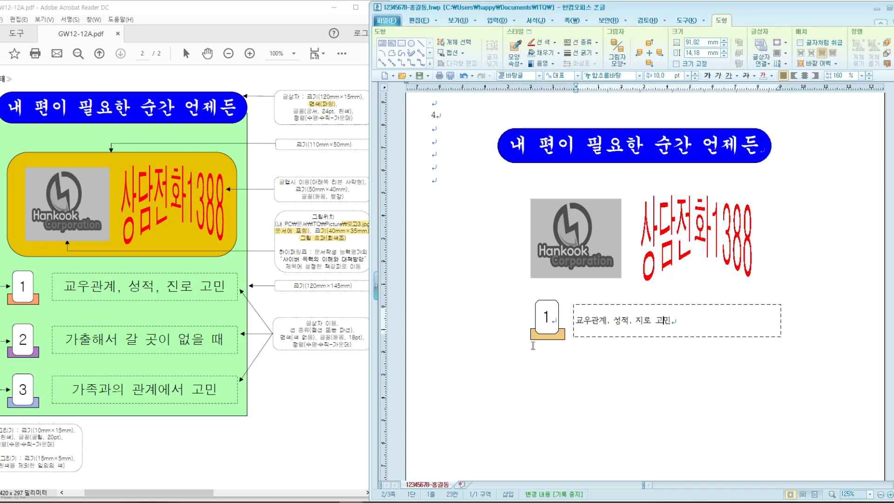
left_click_drag(672, 321, 576, 321)
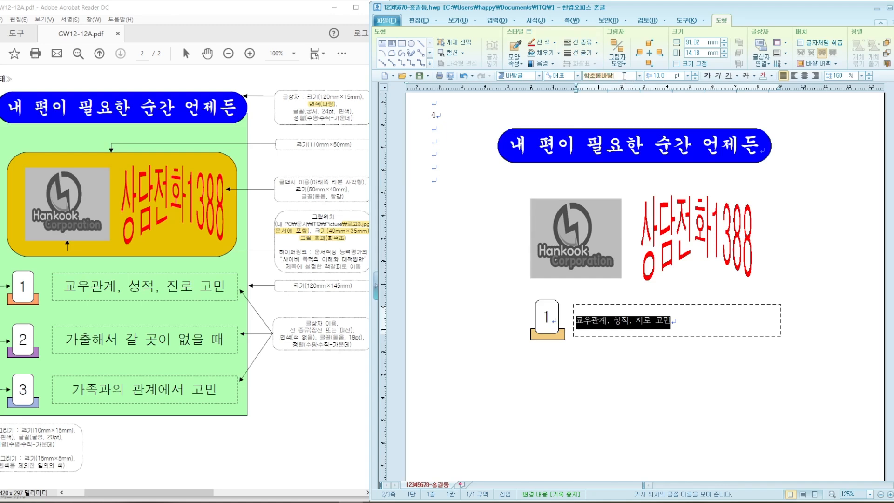
type("돋움")
key("Return")
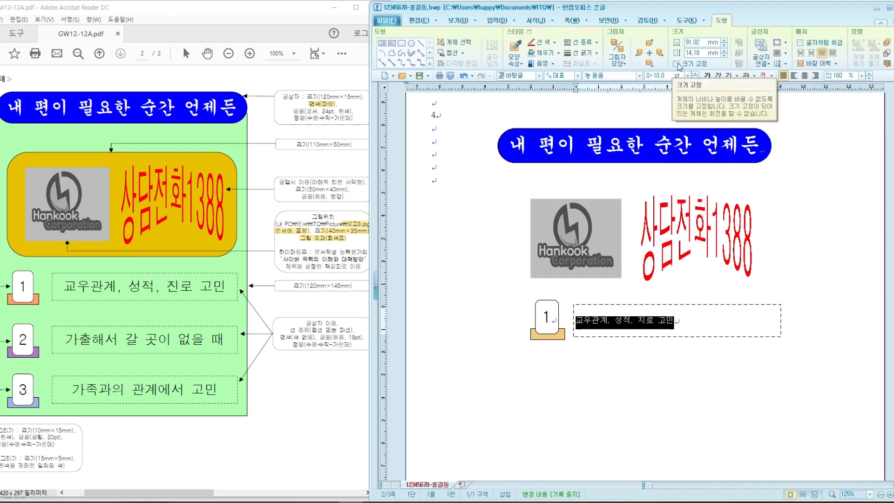
left_click(667, 74)
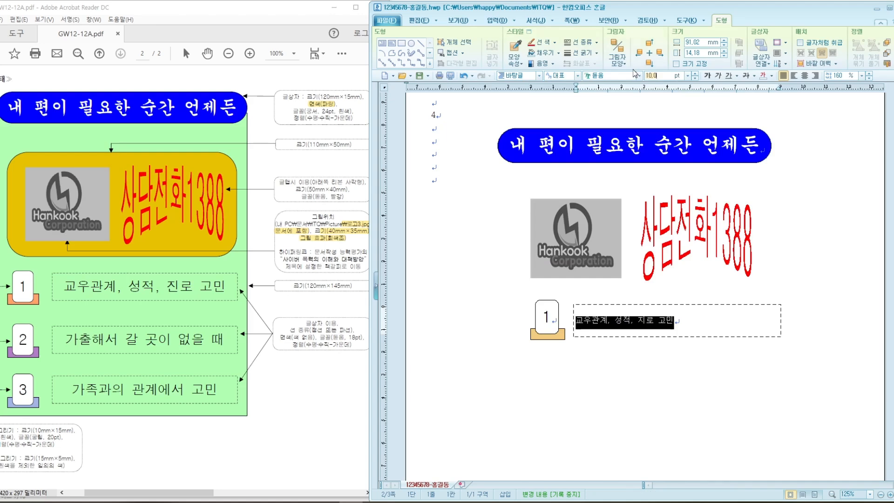
type("18")
key("Return")
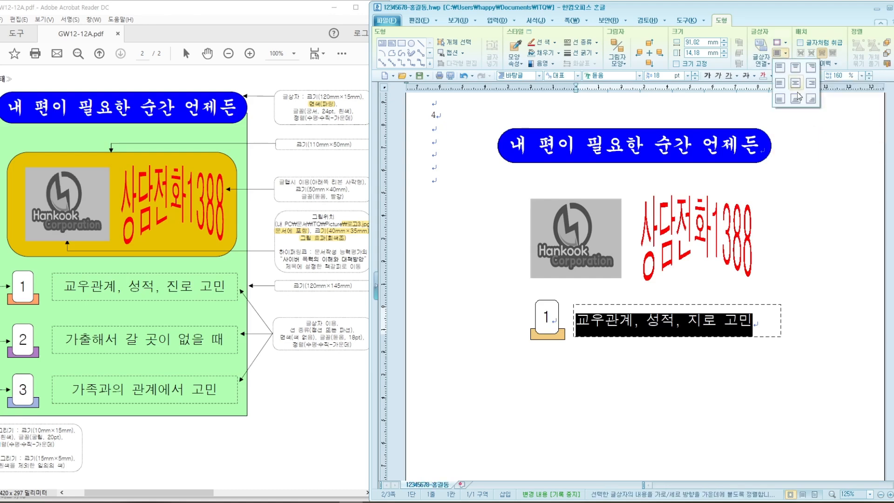
Centre the text horizontally and vertically within the dashed text box and deselect the text.
left_click(804, 75)
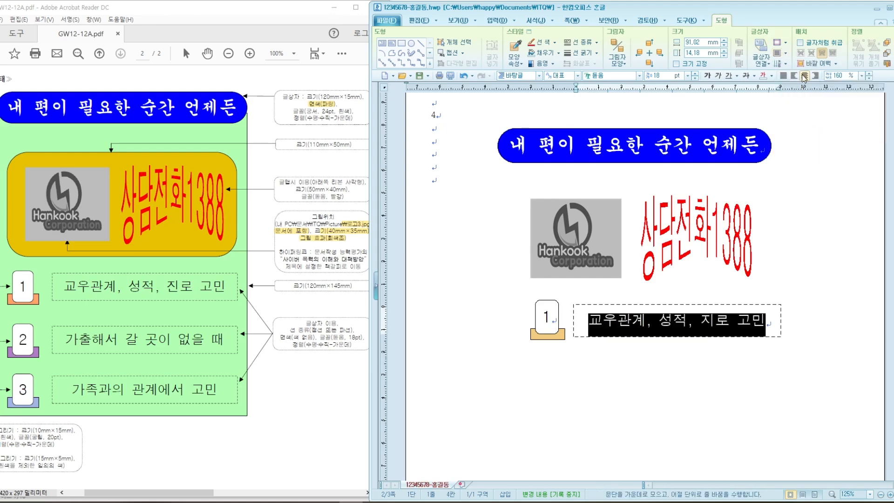
left_click(786, 53)
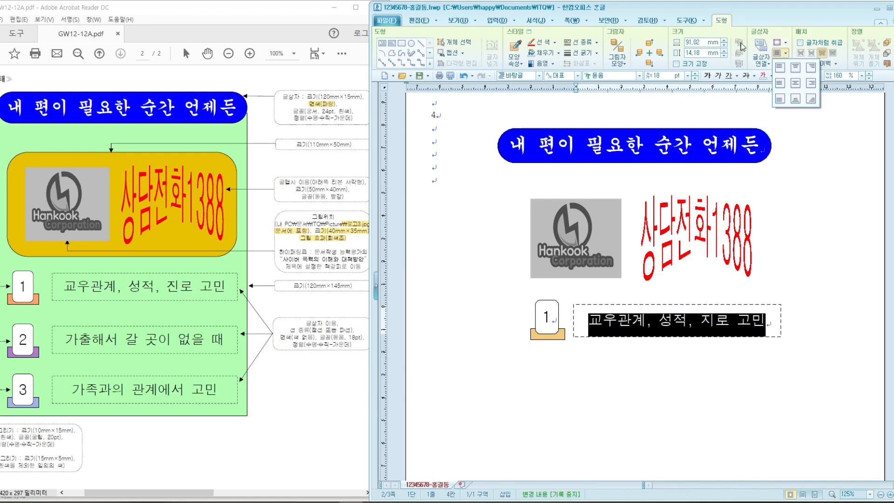
left_click(803, 90)
left_click(646, 373)
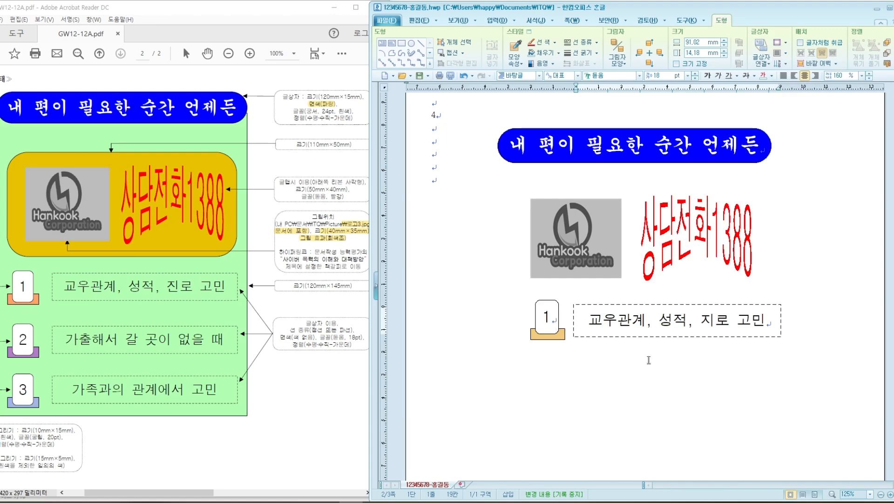
Narrow the dashed text box to about 85 mm wide from its outer edge and deselect it.
left_click(724, 337)
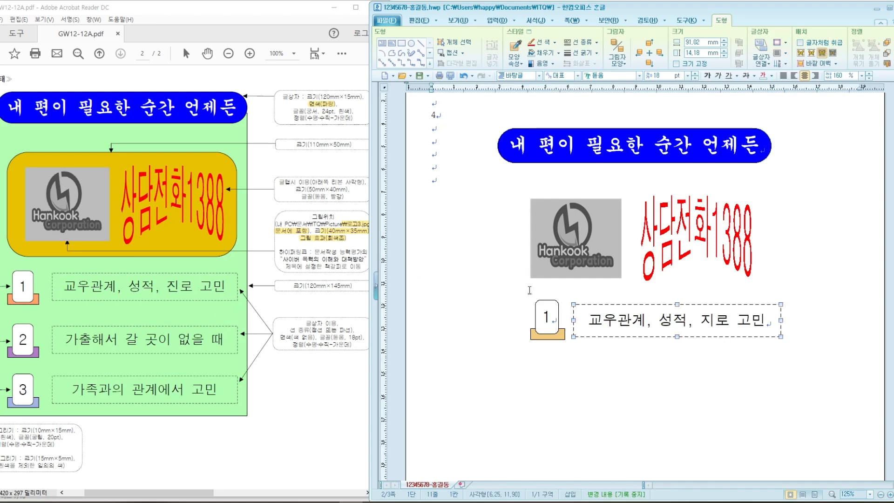
left_click(505, 296)
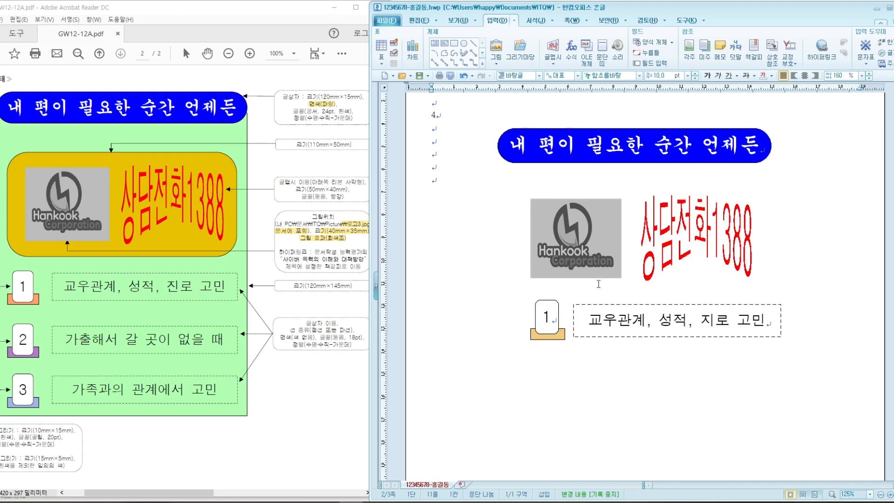
left_click(783, 320)
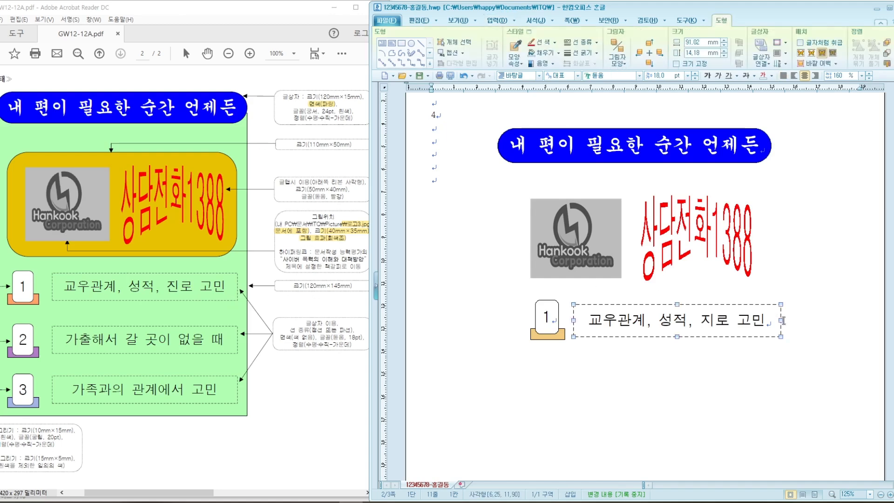
left_click_drag(781, 320, 768, 320)
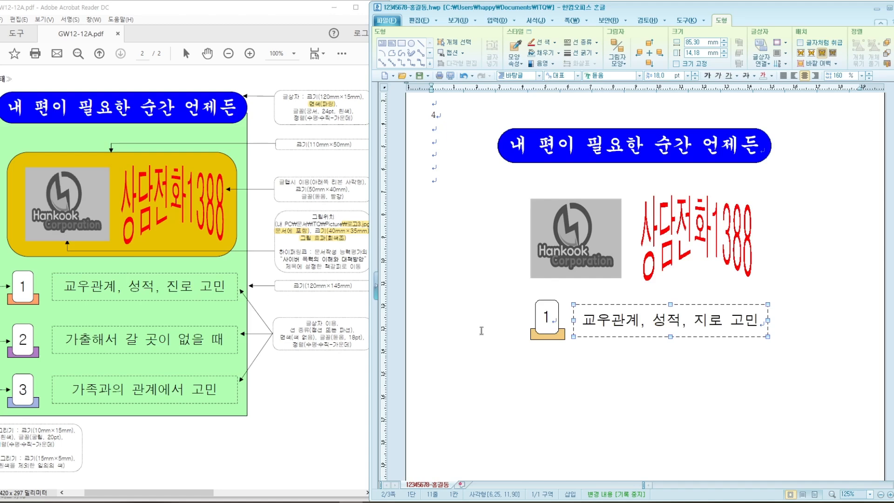
left_click(468, 185)
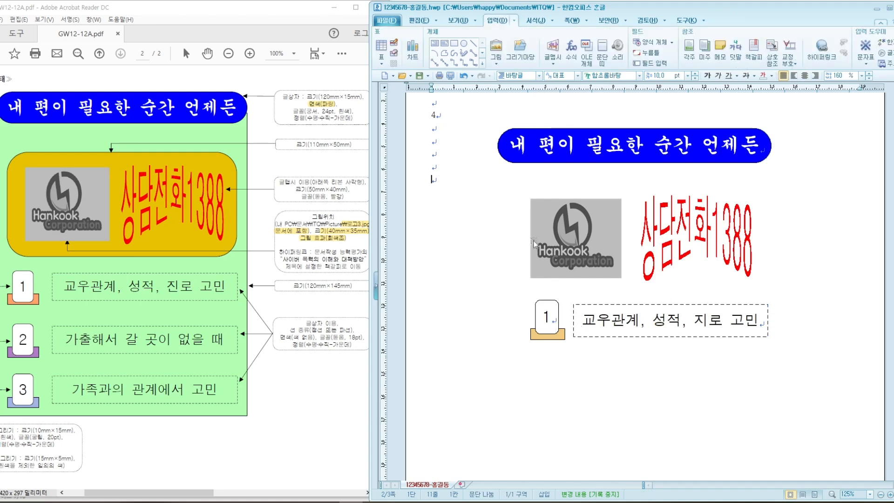
Select the numbered shape, its base rectangle and the dashed text box together, and nudge them slightly left and up.
left_click(673, 305)
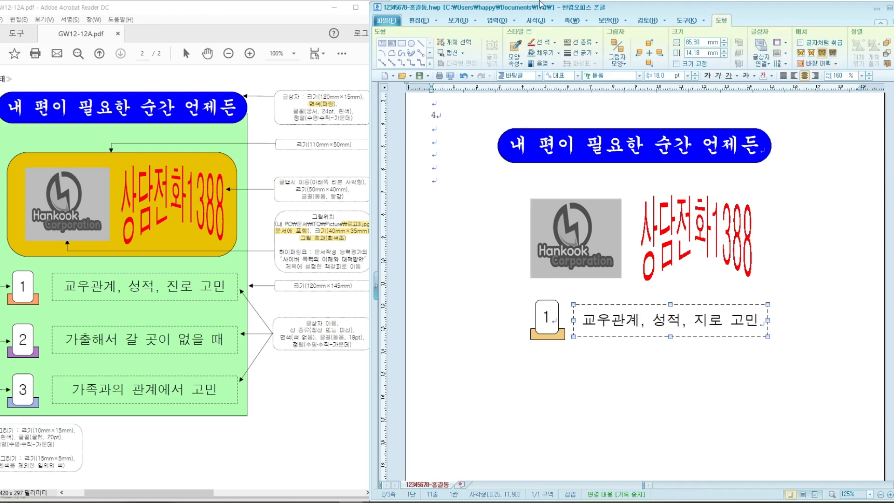
left_click(449, 44)
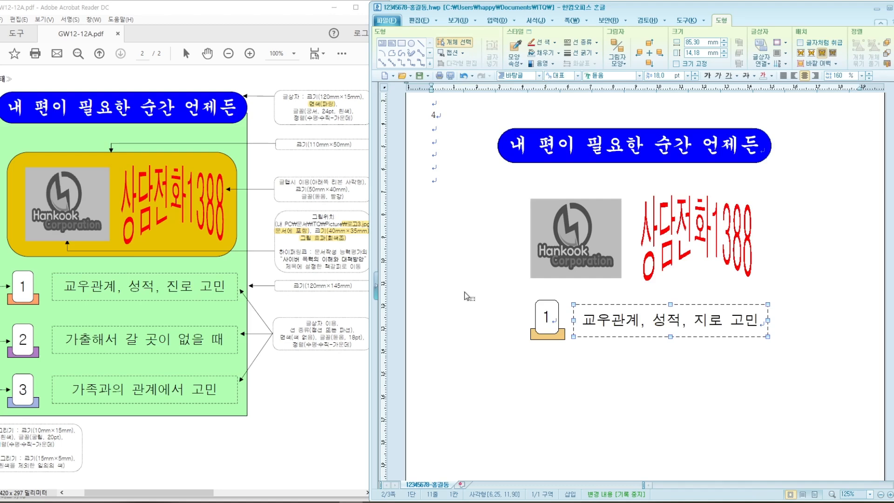
left_click_drag(493, 320, 831, 385)
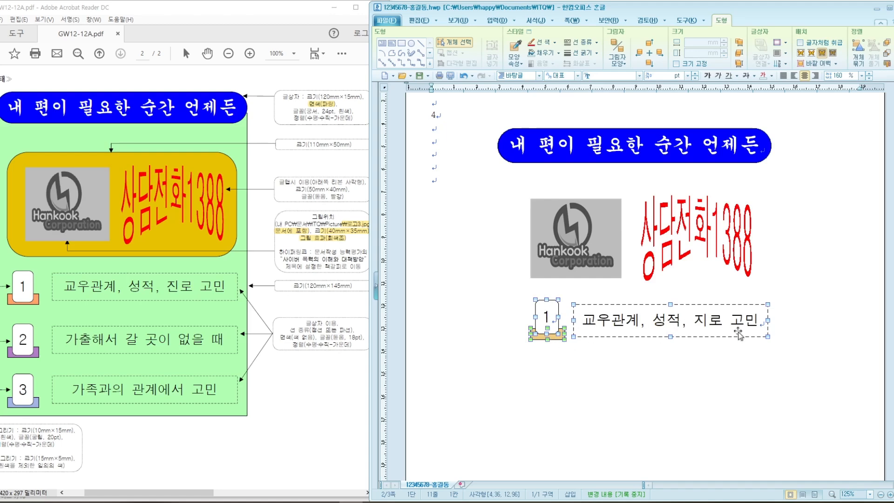
key("Left")
key("Left")
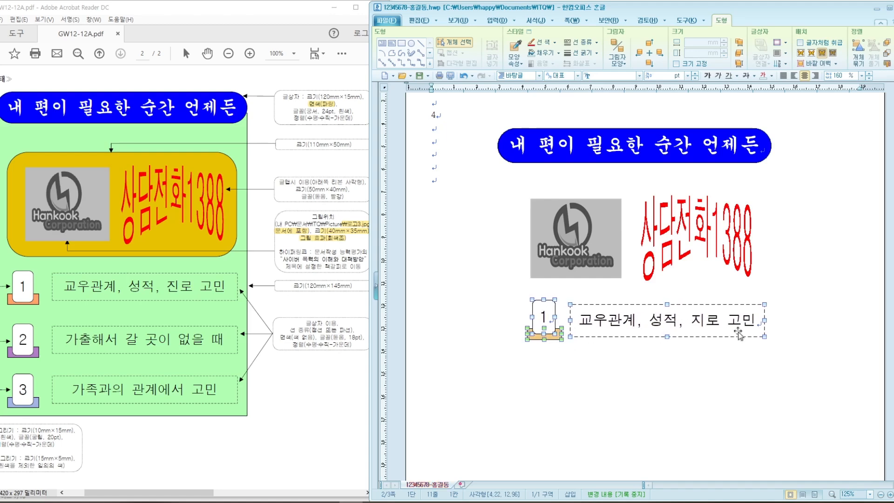
key("Left")
key("Left")
key("Left")
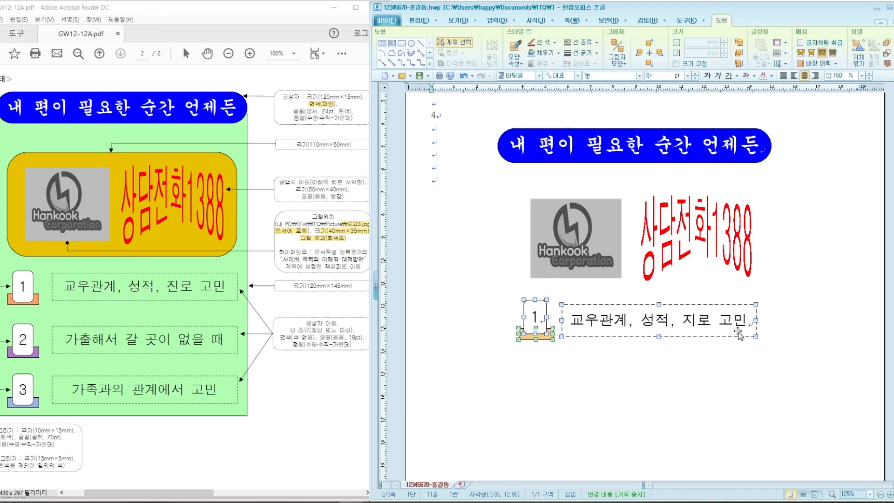
key("Up")
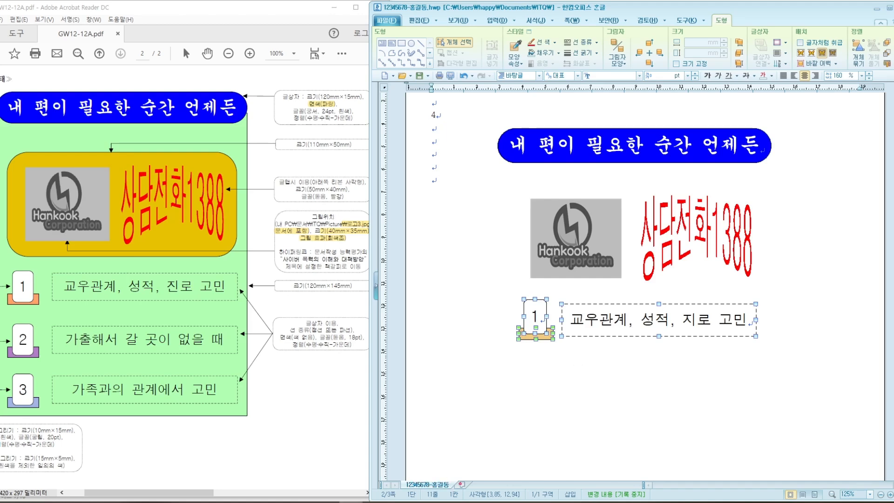
Try duplicating the first numbered row with its text box twice further down the page, and undo both copies.
left_click(327, 502)
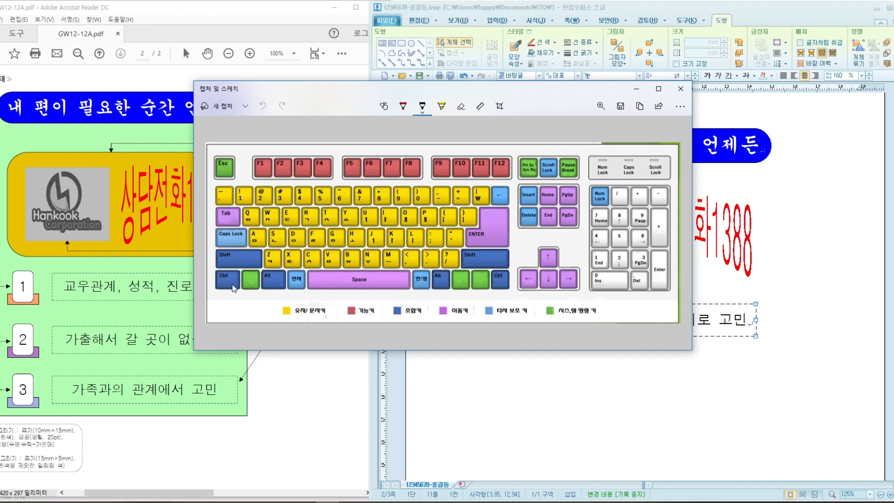
left_click(636, 89)
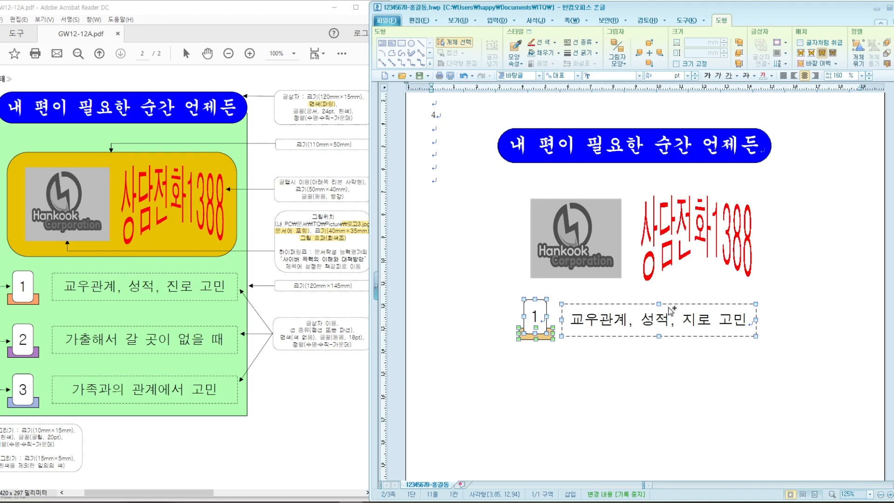
left_click_drag(671, 308, 661, 424)
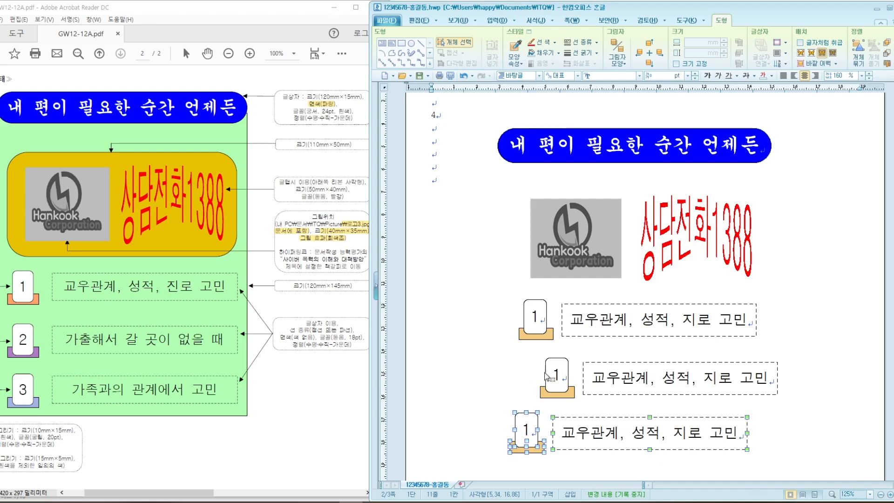
left_click(463, 76)
left_click(464, 77)
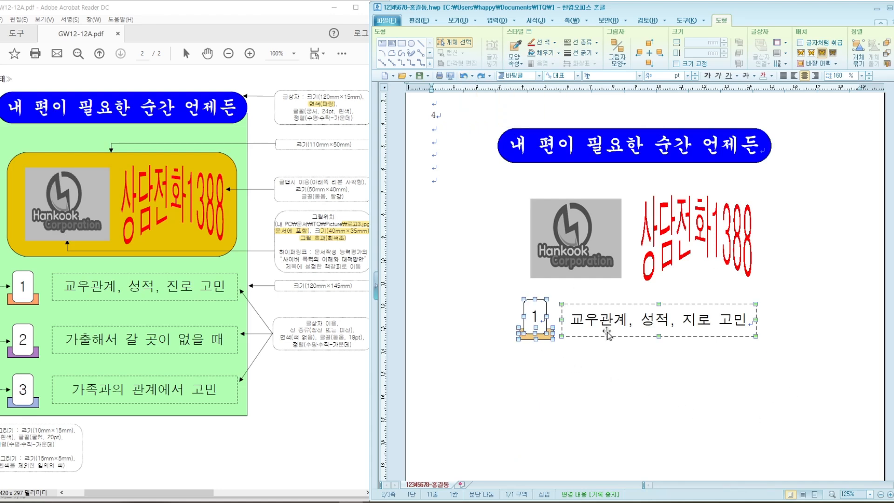
Switch to the keyboard picture in 캡처 및 스케치, move its window aside to view the keys, and minimise it.
left_click(326, 502)
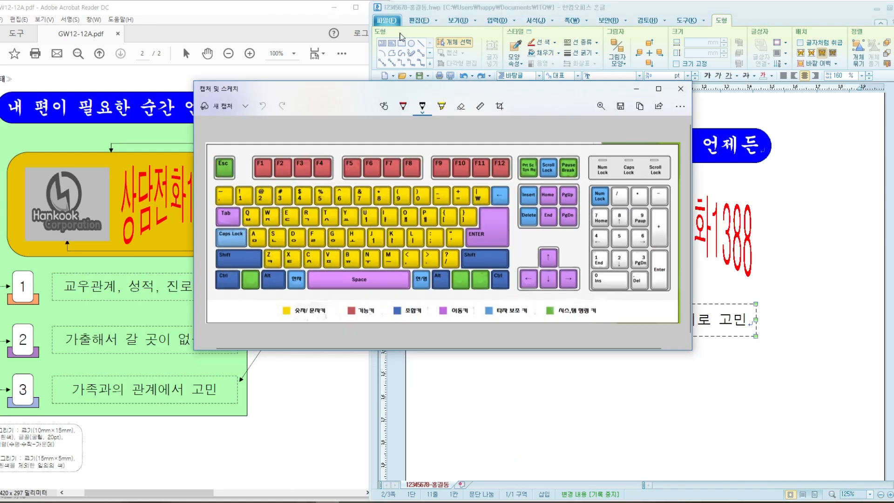
left_click_drag(445, 90, 383, 72)
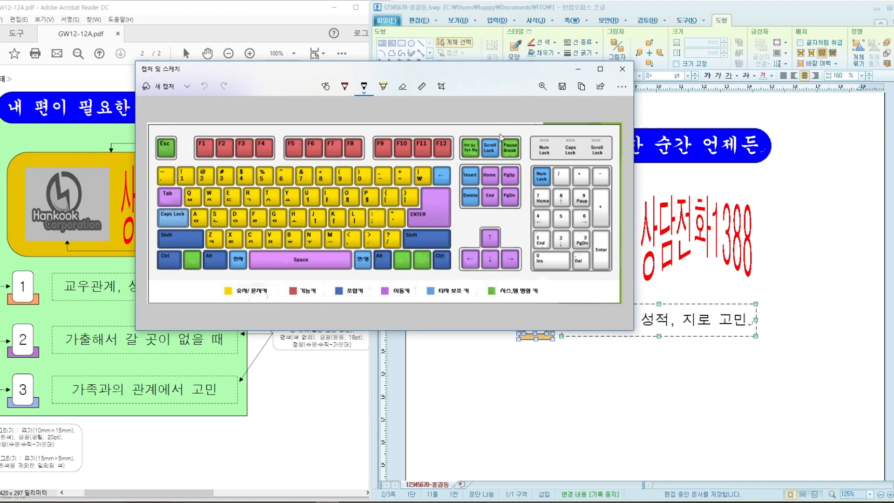
left_click(578, 69)
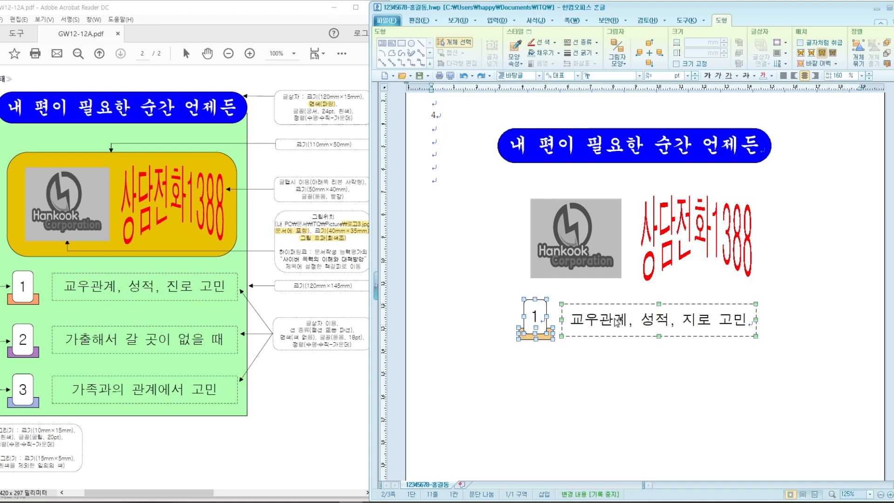
Duplicate the selected numbered row and text box twice straight below the original, forming three evenly spaced, vertically aligned rows.
left_click_drag(617, 322, 617, 378)
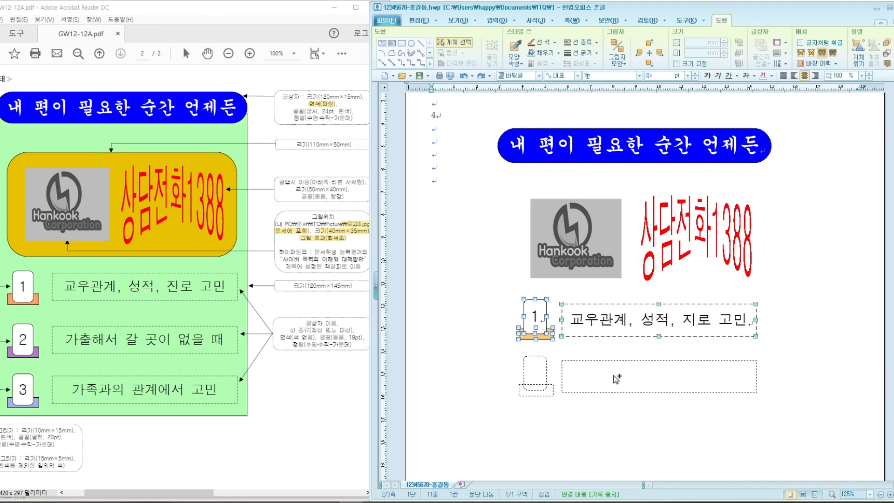
left_click_drag(617, 379, 659, 374)
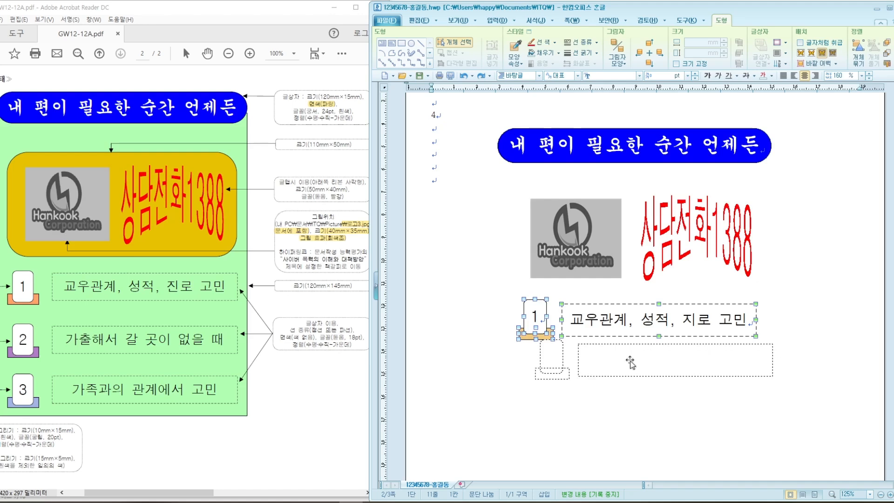
left_click_drag(659, 374, 682, 375)
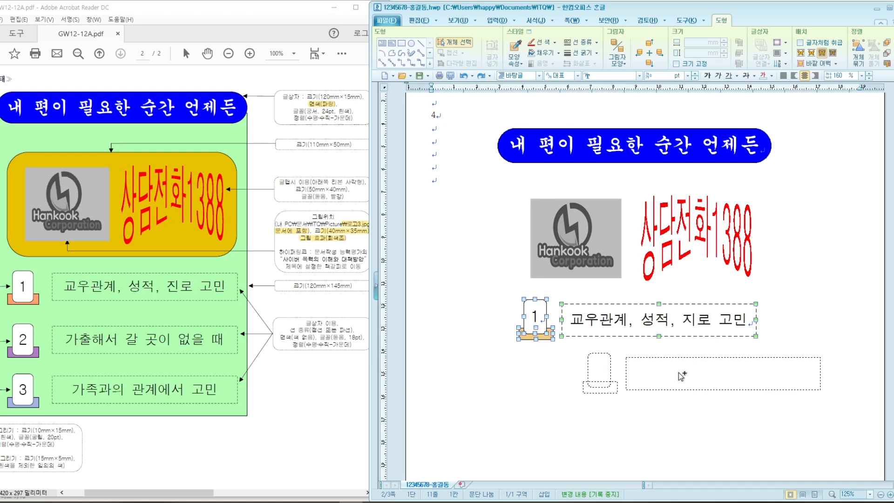
left_click_drag(681, 375, 614, 433)
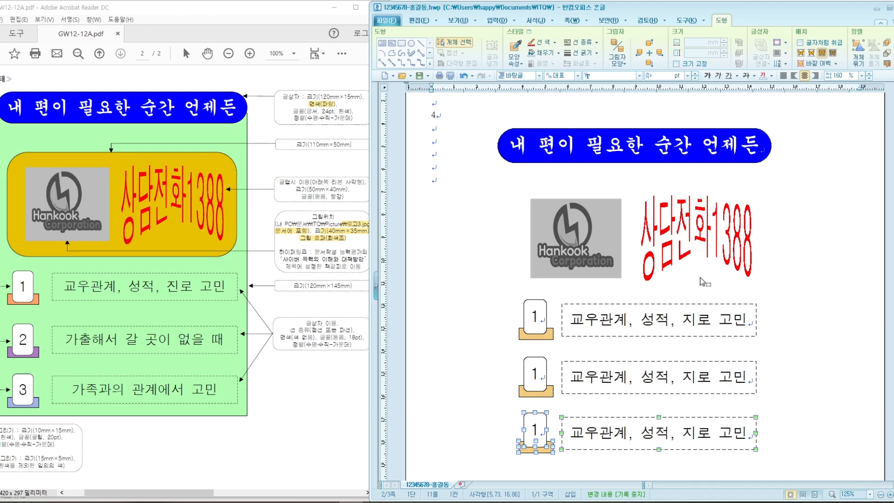
Close the keyboard picture window, end object selection and deselect the third row.
left_click(457, 42)
left_click(328, 502)
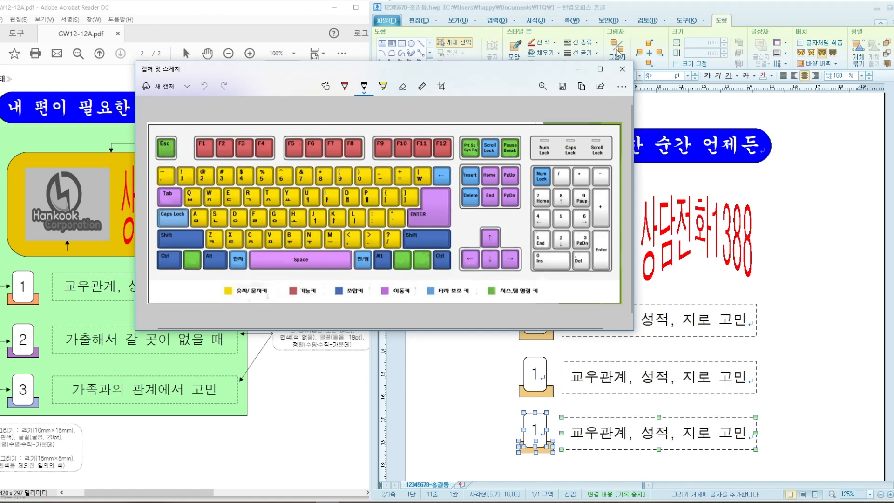
left_click(623, 69)
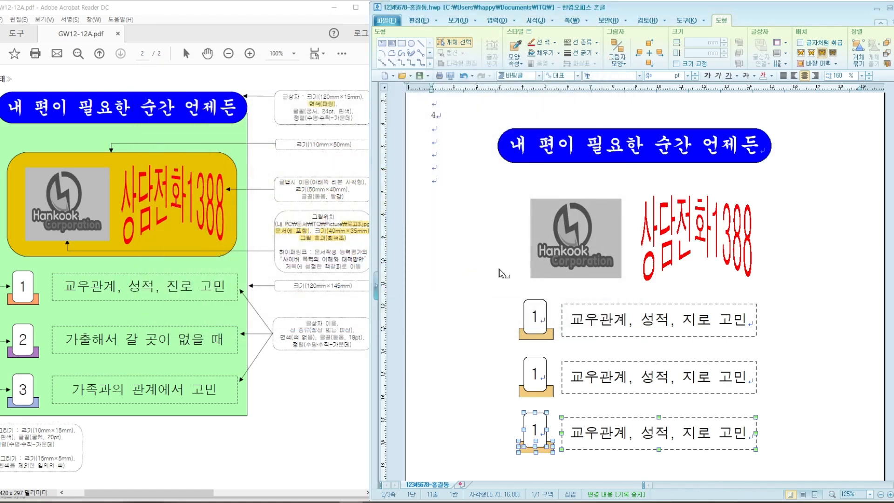
left_click(504, 283)
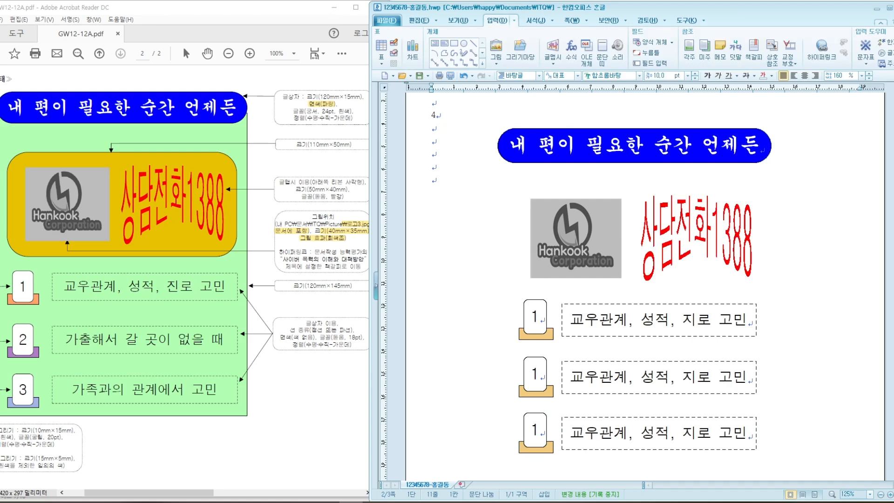
Fill the base rectangle of the second numbered row with light green and that of the third row with pink.
scroll(597, 413, "down", 2)
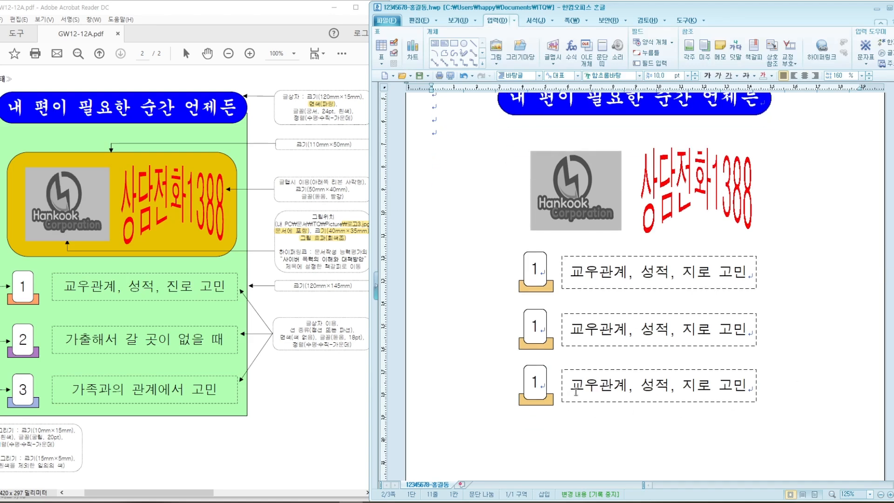
left_click(552, 348)
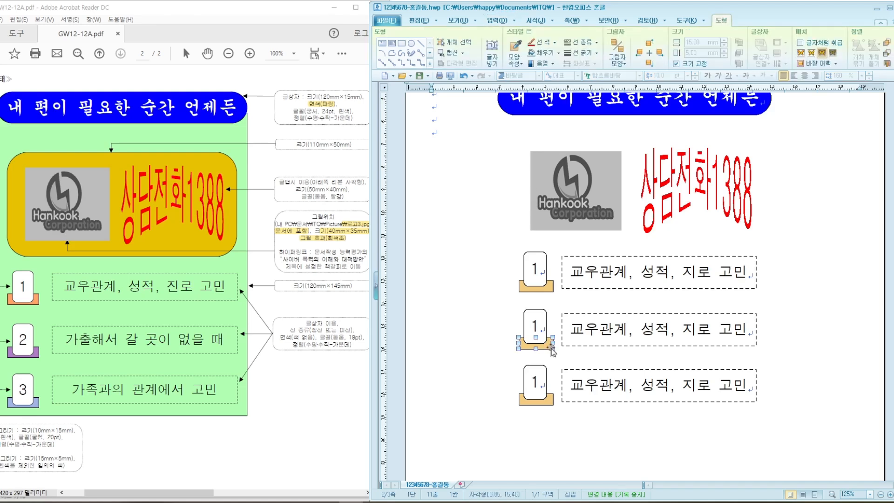
left_click(552, 401)
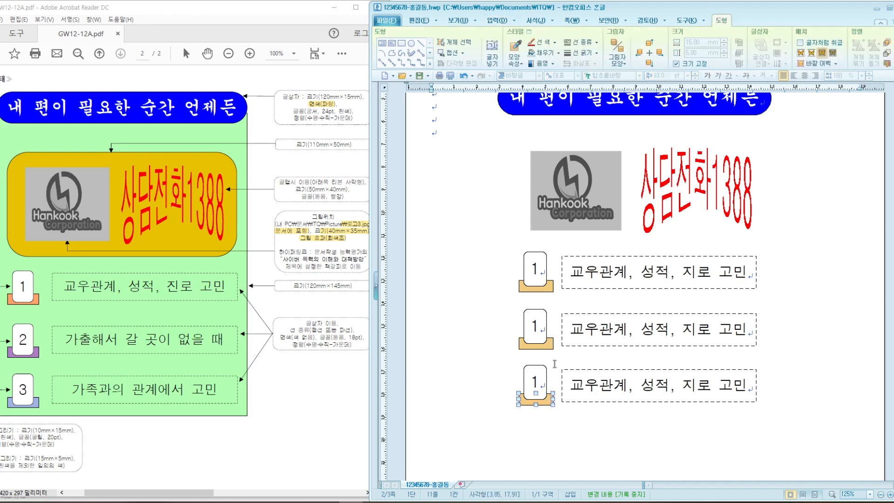
left_click(552, 345)
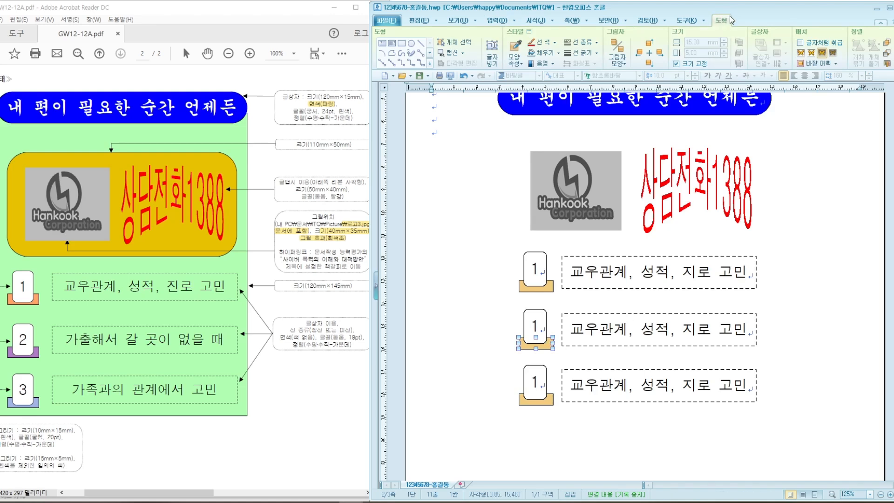
left_click(560, 53)
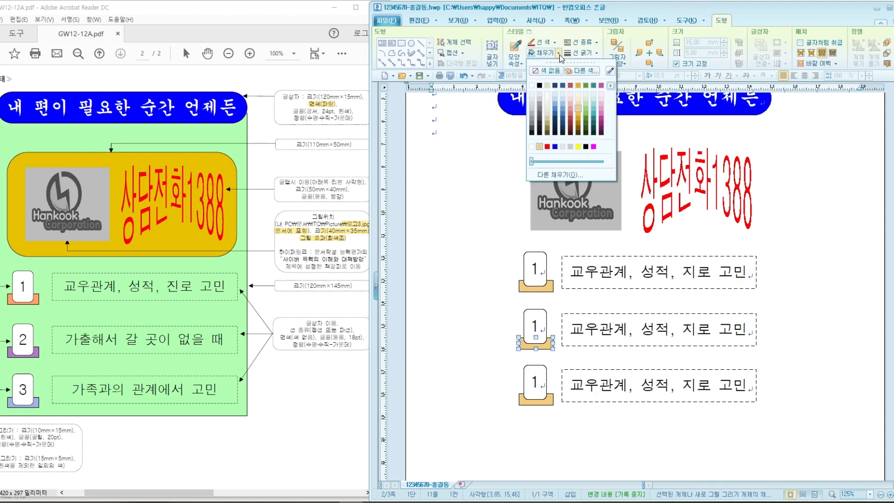
left_click(586, 104)
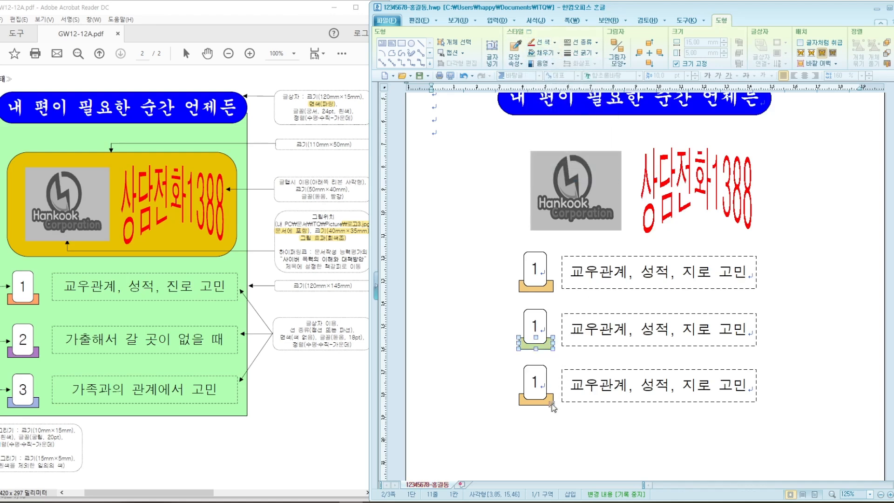
left_click(552, 404)
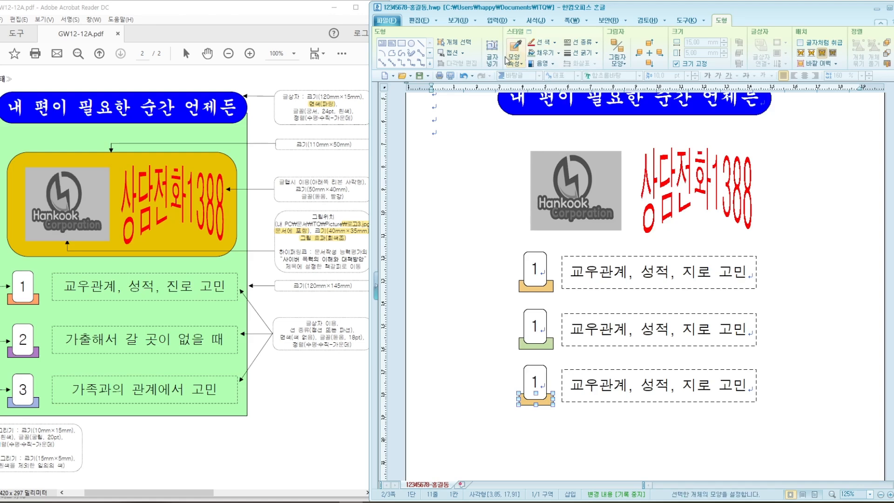
left_click(561, 53)
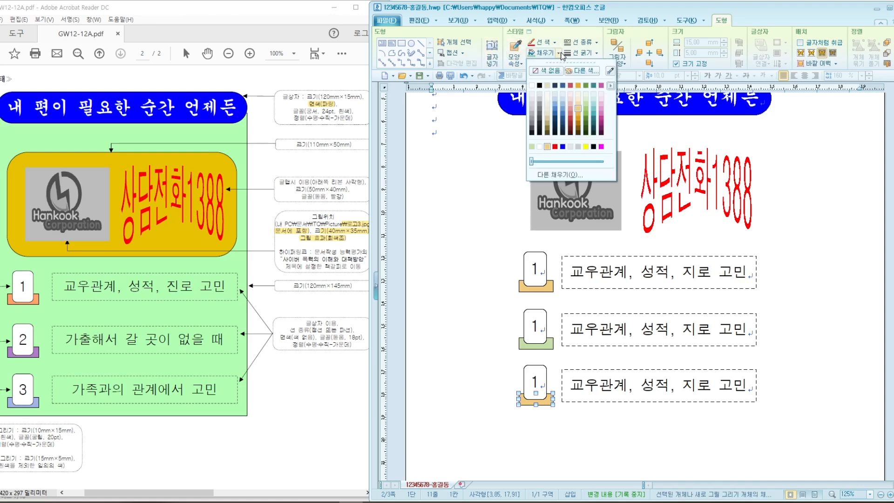
left_click(602, 107)
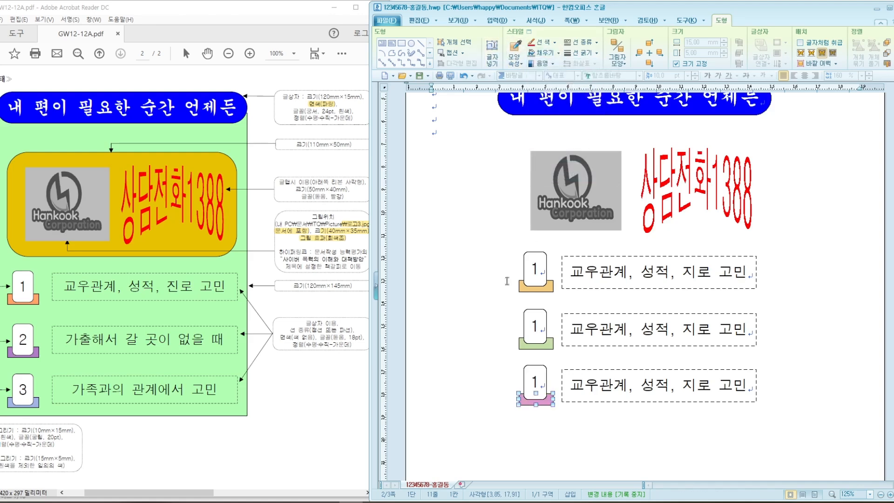
Change the number in the second row's rounded box to 2 and in the third row's to 3.
double_click(534, 326)
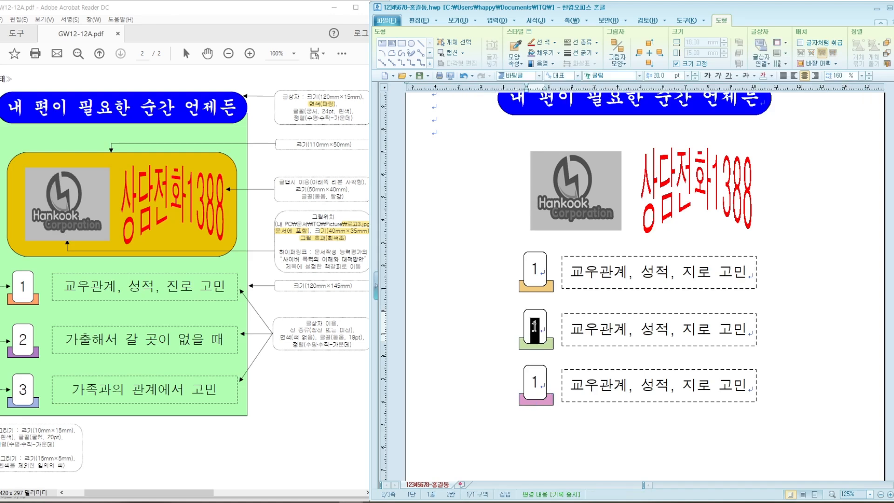
type("2")
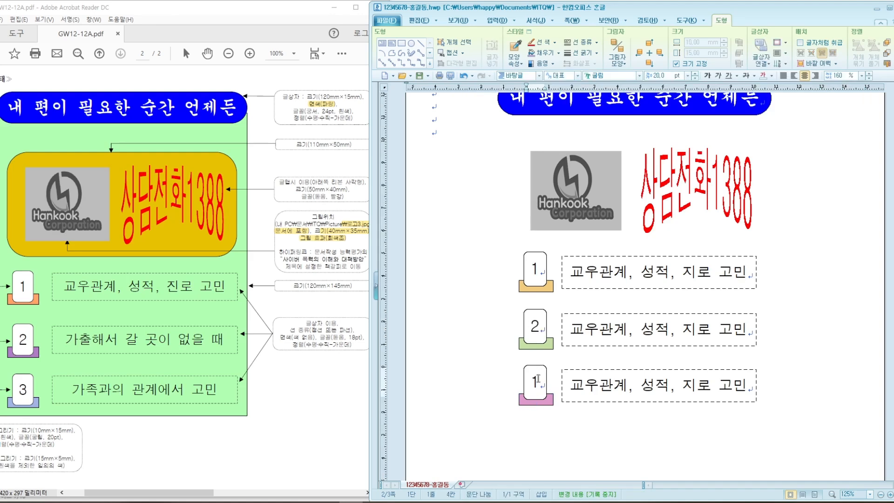
double_click(535, 382)
type("3")
Replace the text in the second row's dashed text box with "가출해서 갈 곳이 없을 때".
left_click_drag(574, 330, 743, 333)
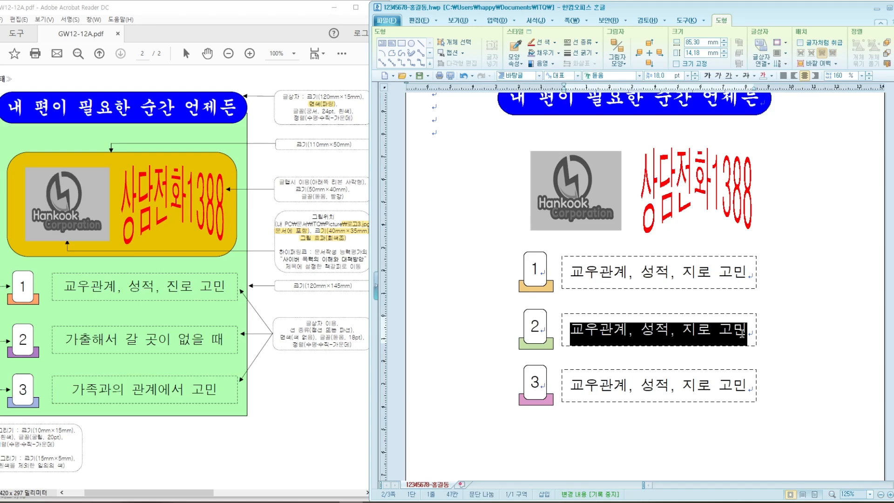
type("가출")
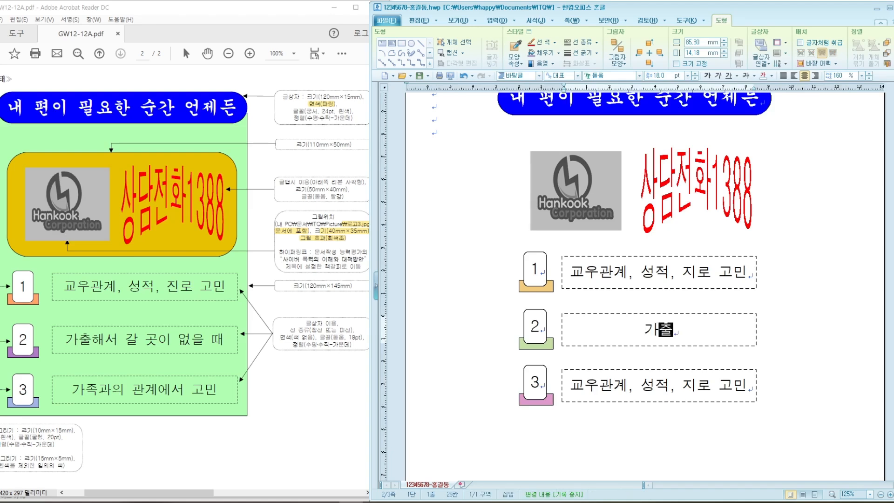
type("해서 갈 곳이 없")
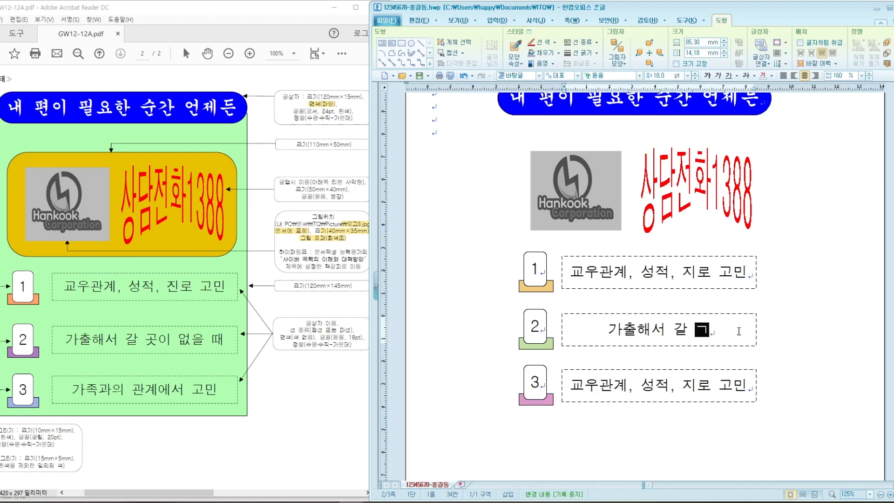
type("을 때")
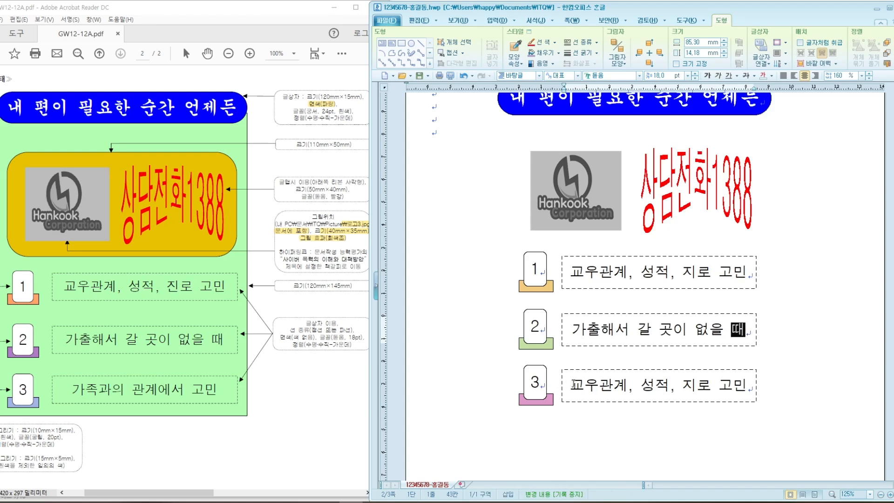
Replace the text in the third row's dashed text box with "가족과의 관계에서 고민".
left_click_drag(571, 386, 748, 389)
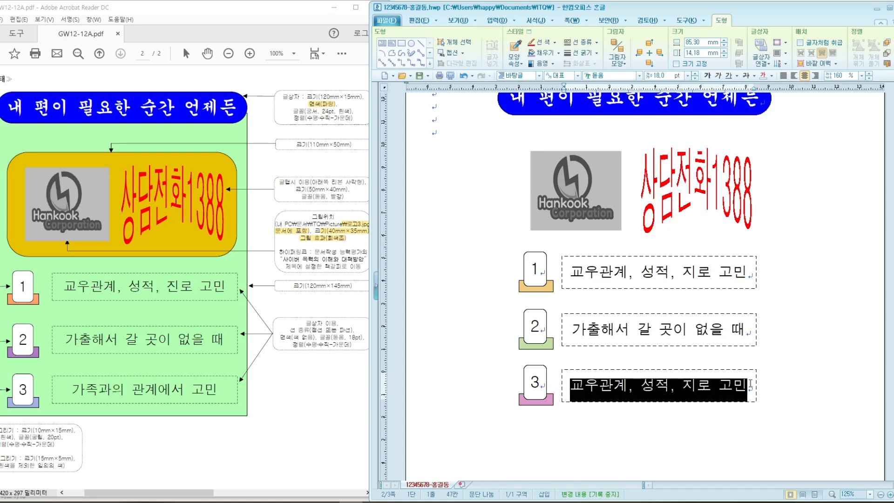
type("가족과 ")
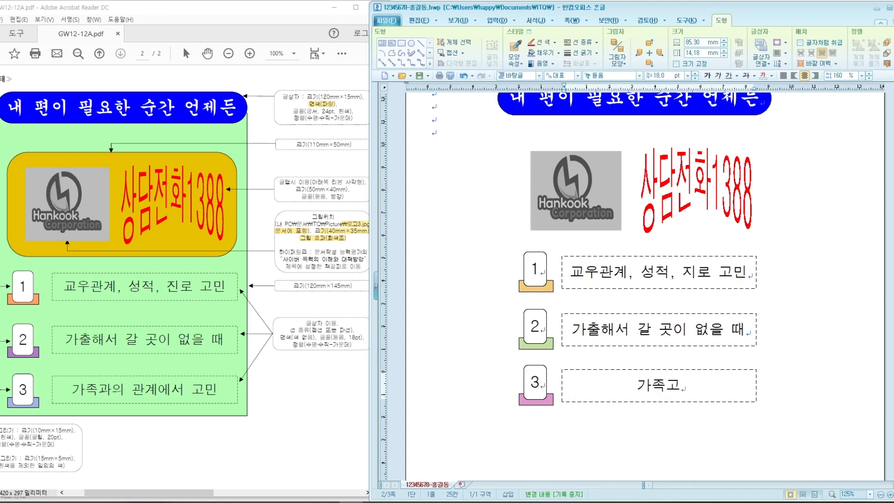
type("의")
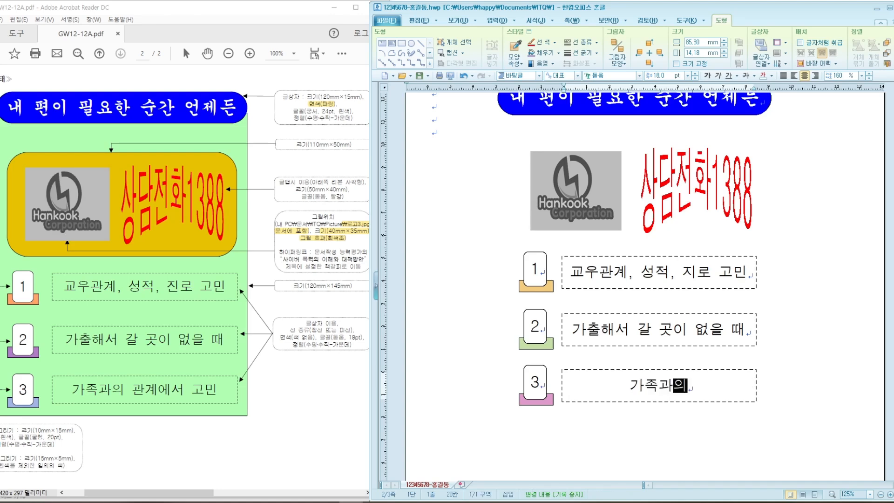
type(" 관계에서 고민")
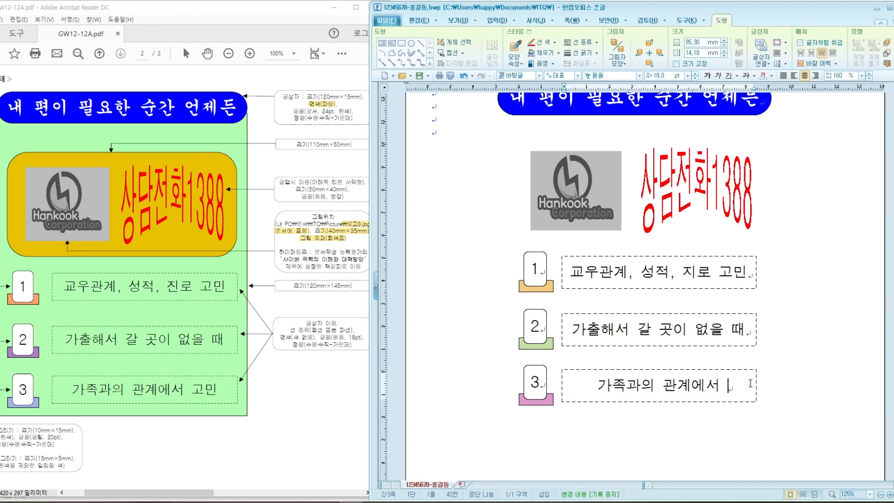
left_click(606, 380)
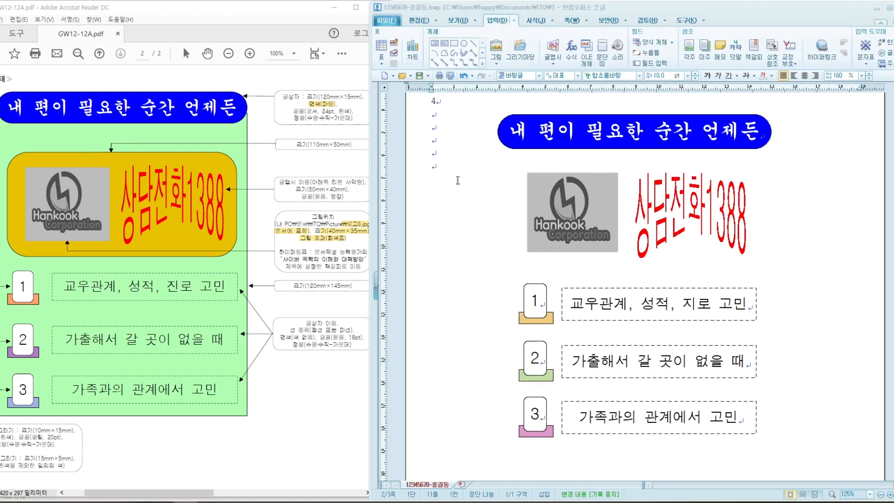
Draw a rectangle about 22 mm by 20 mm beside the logo picture, below the blue title box.
left_click(447, 166)
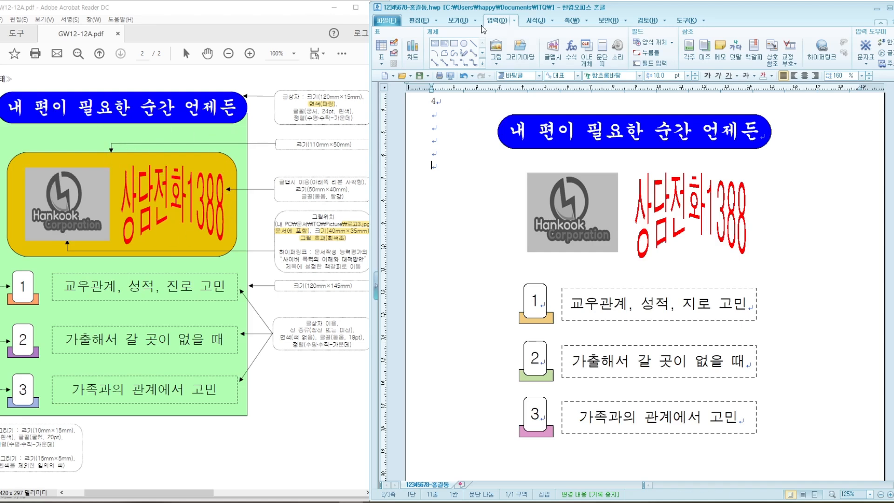
left_click(454, 43)
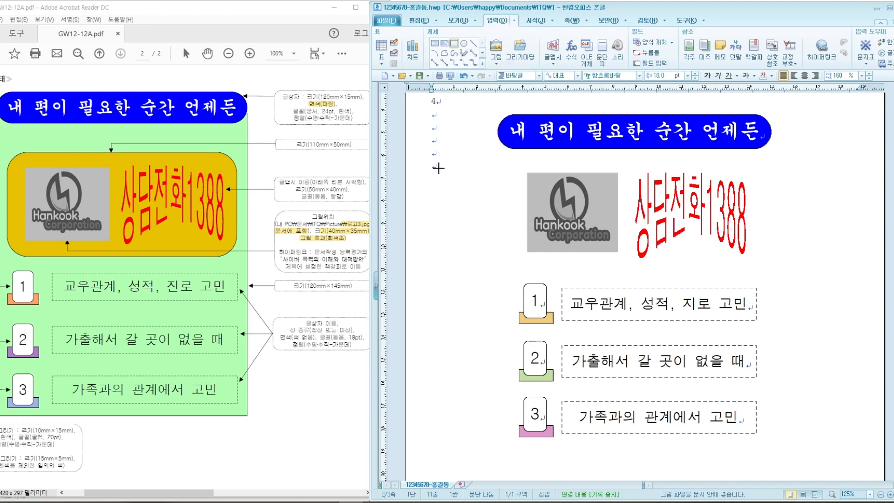
left_click_drag(439, 168, 489, 216)
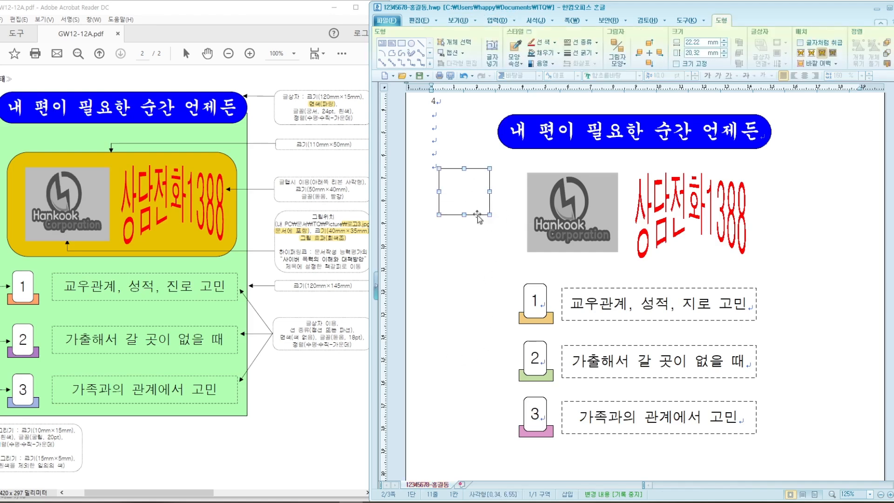
Set the new rectangle's size to 110 mm wide and 50 mm high, and lock its size.
double_click(473, 202)
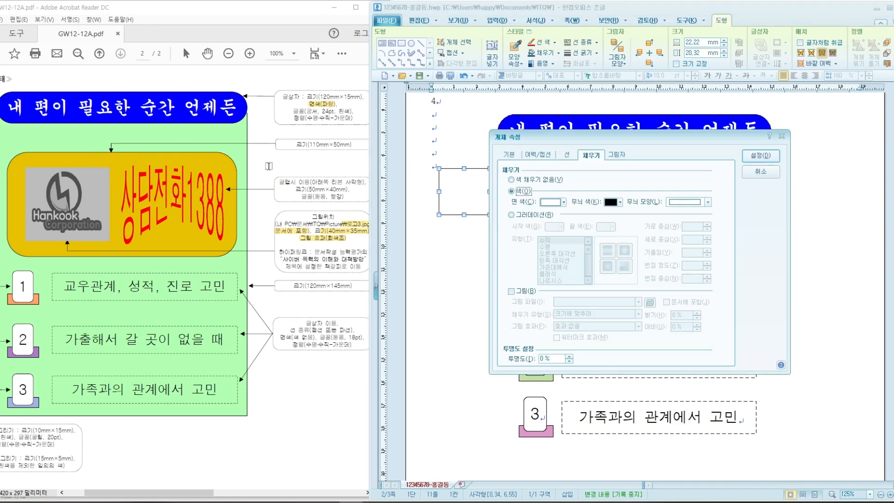
left_click(512, 158)
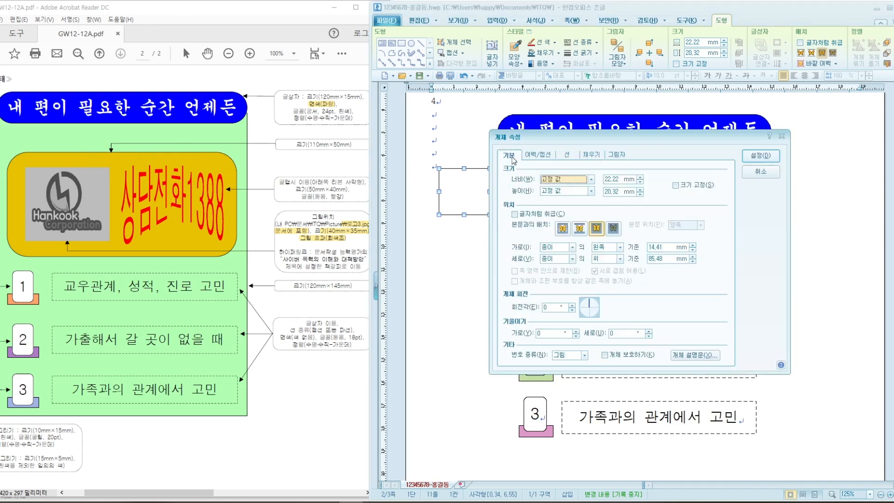
left_click(619, 179)
type("11")
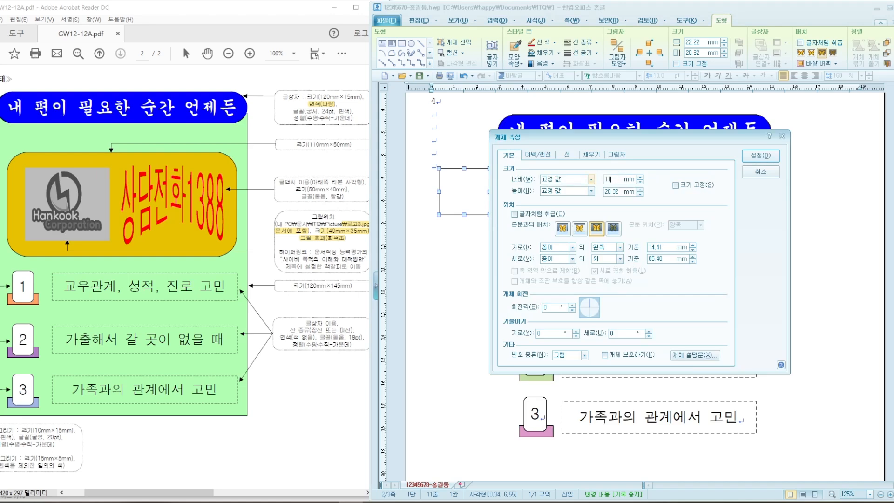
type("0")
type("5")
left_click(676, 185)
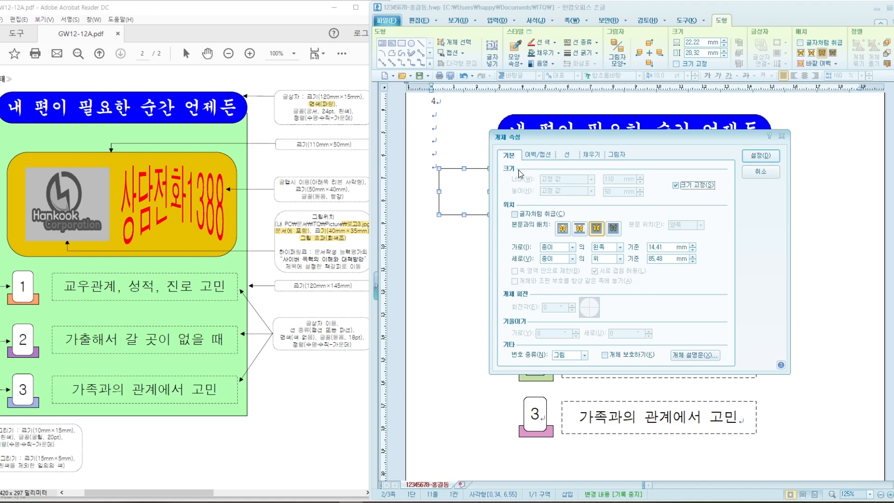
Give the rectangle rounded corners (둥근 모양) and a light teal fill, and apply the object properties.
left_click(567, 154)
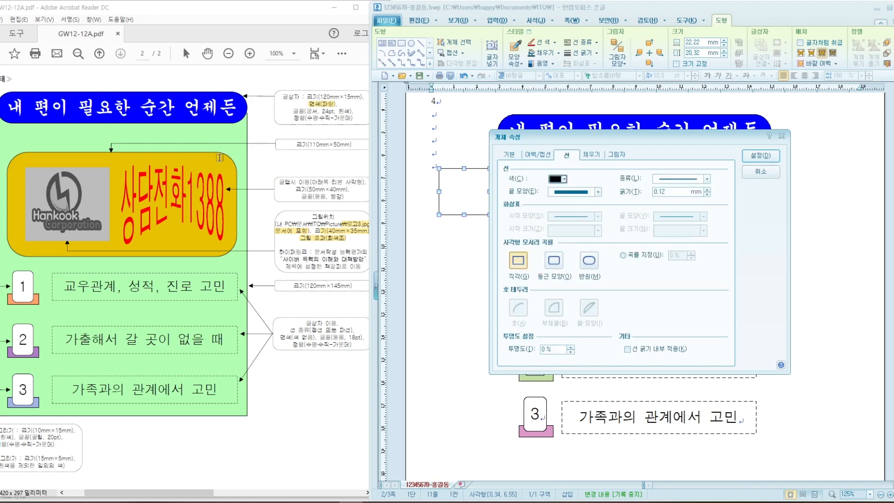
left_click(554, 263)
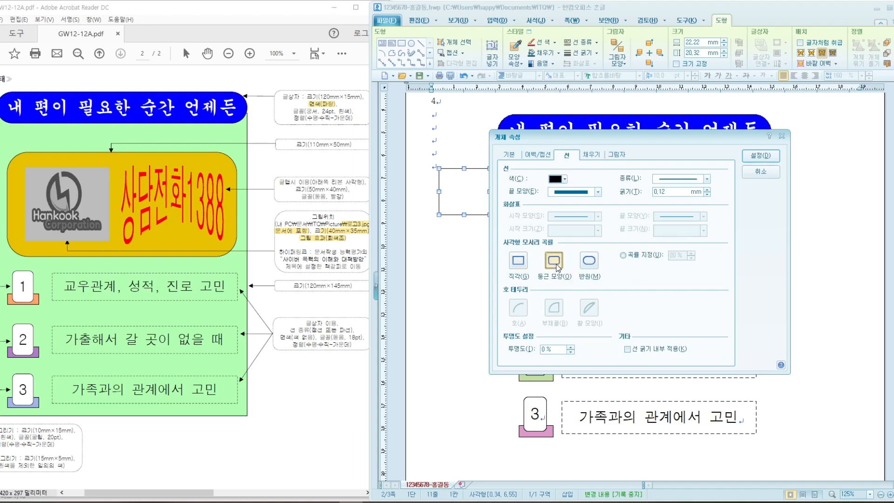
left_click(590, 156)
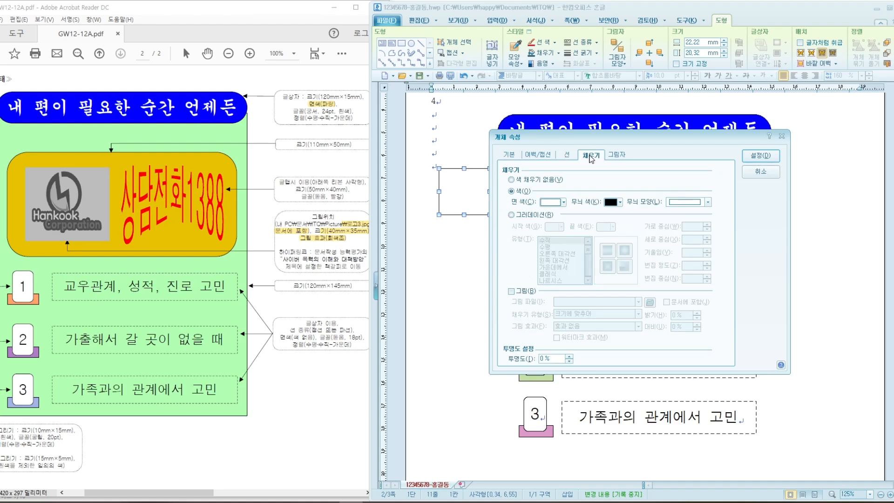
left_click(564, 203)
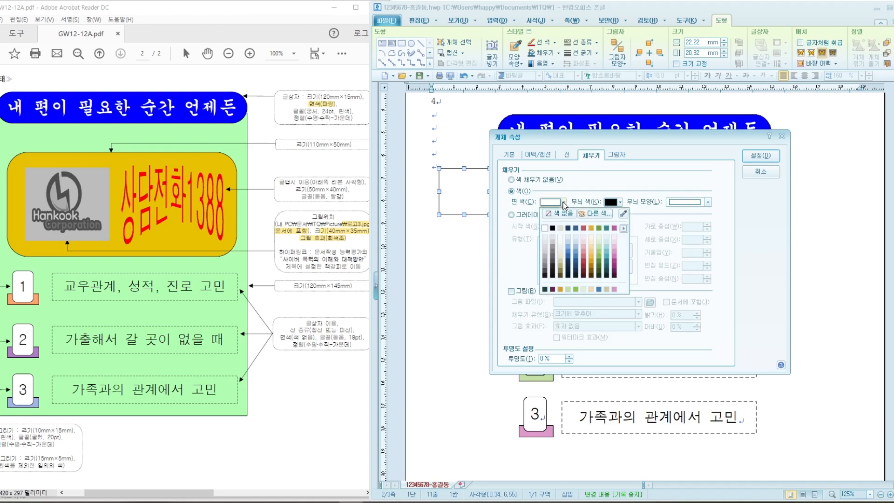
left_click(608, 246)
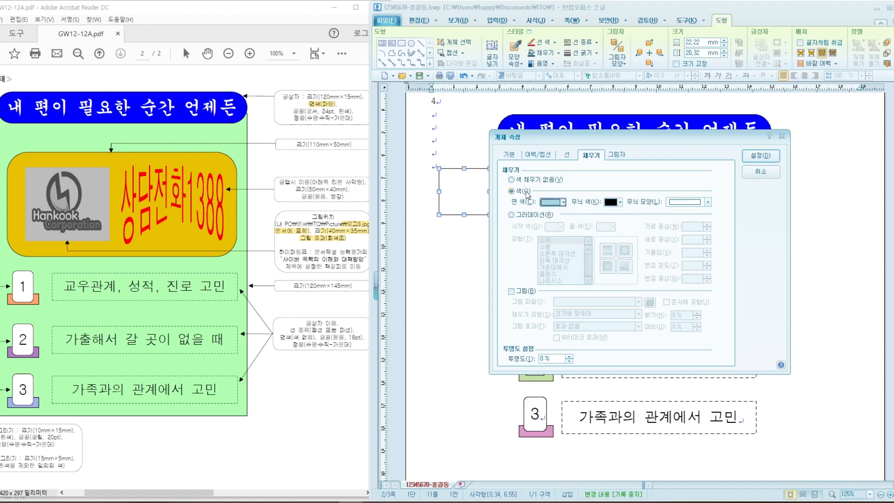
left_click(759, 157)
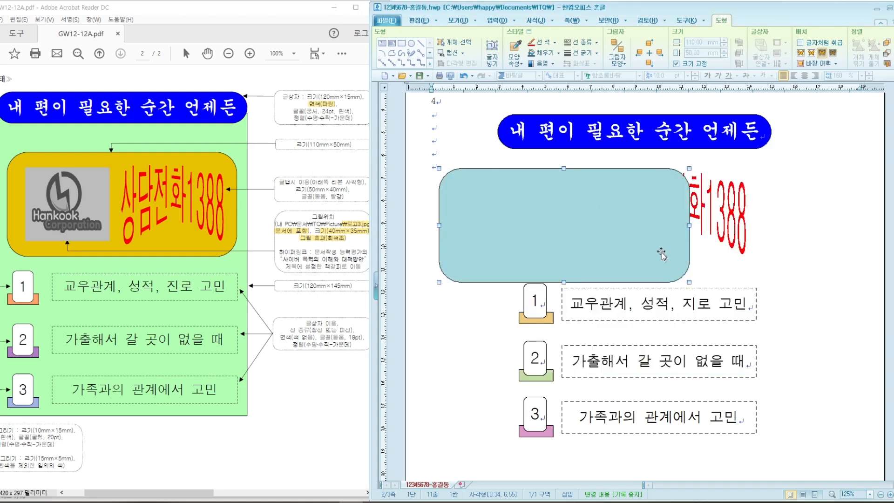
Move the teal rounded rectangle over the logo and the red 상담전화1388 word art, and place it behind the text.
left_click_drag(645, 262, 715, 255)
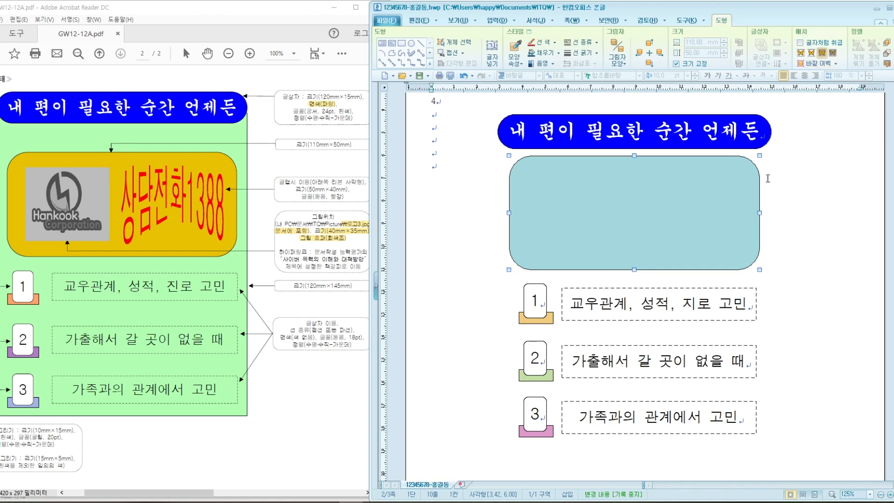
left_click(833, 55)
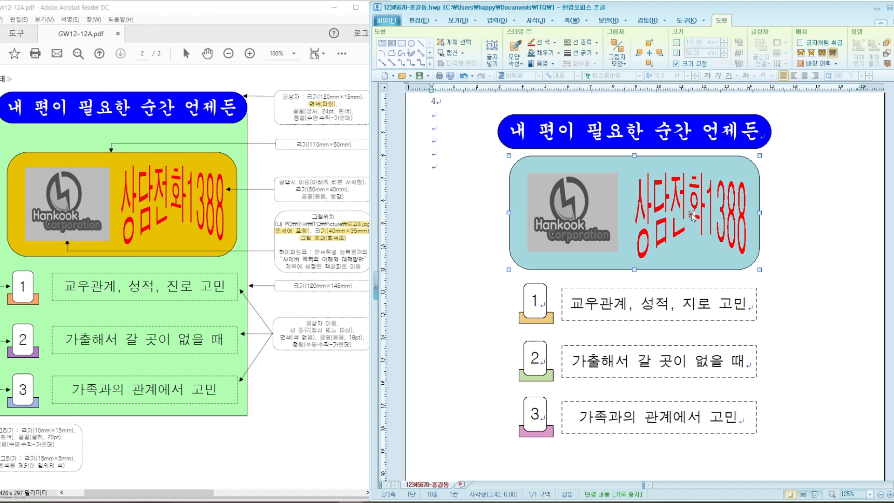
left_click(676, 215)
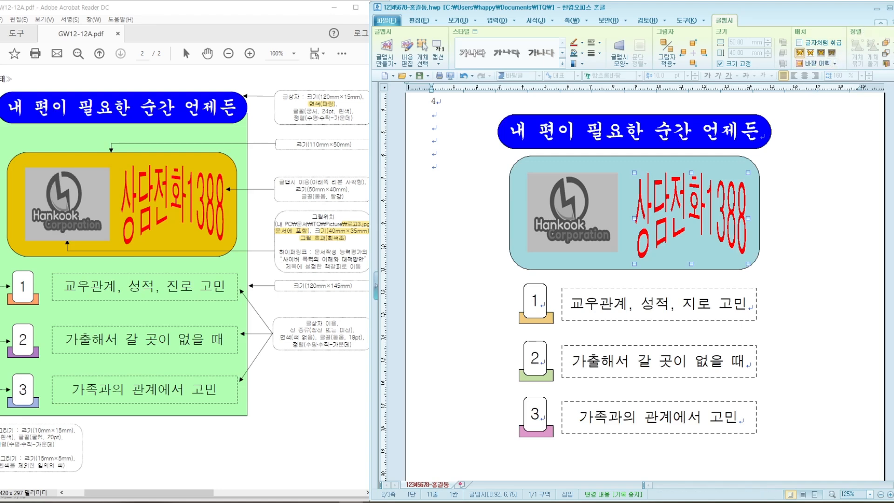
left_click(886, 52)
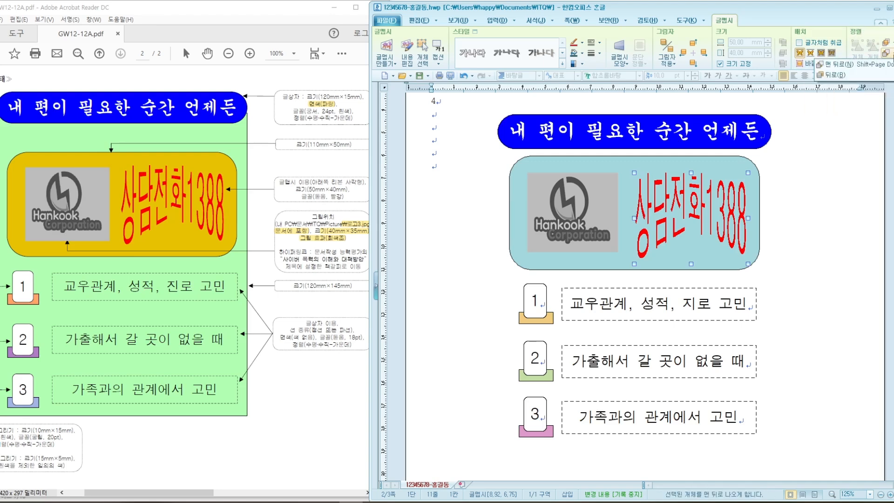
left_click(813, 63)
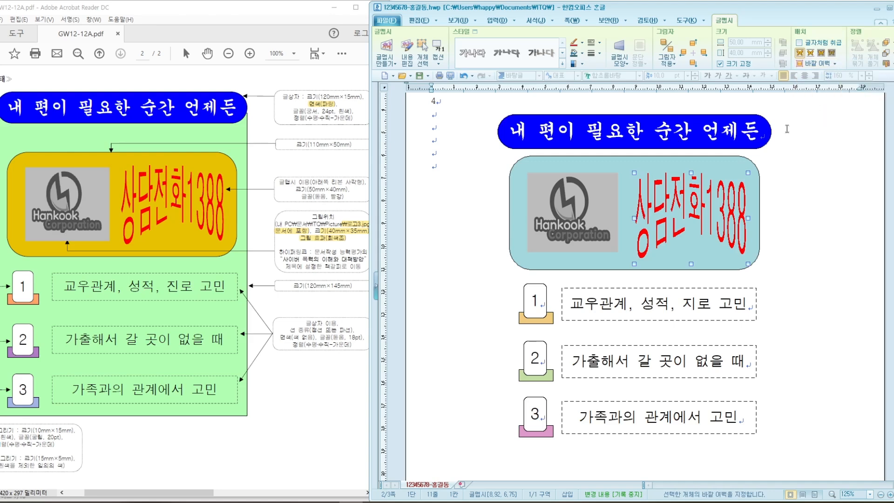
left_click(730, 169)
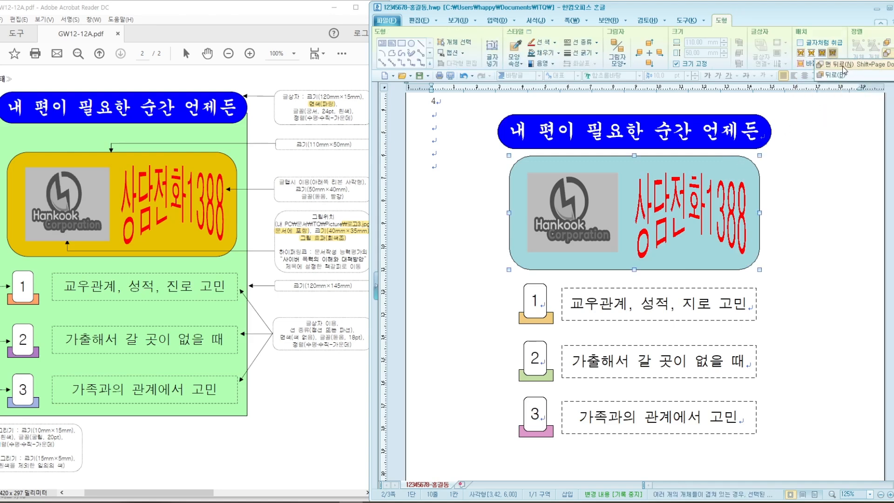
left_click(851, 187)
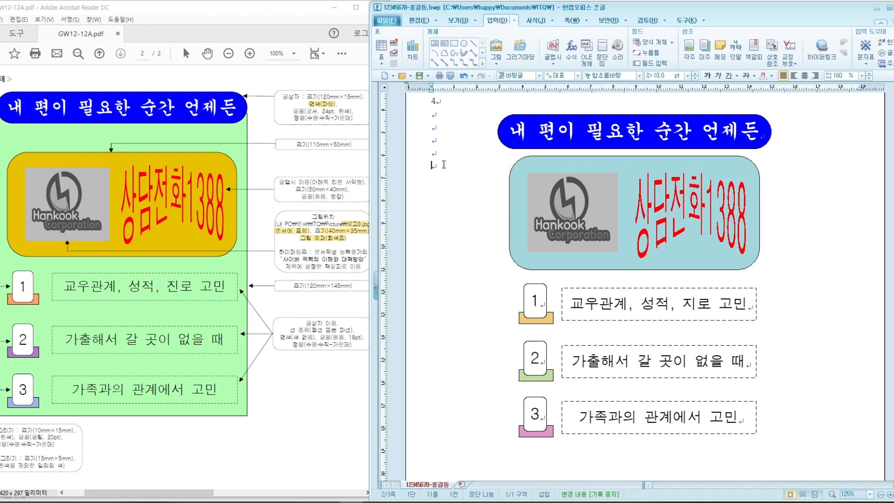
Draw a rectangle about 18 mm by 23 mm beside the teal shape, then set its size to 120 × 145 mm and lock it.
left_click(454, 43)
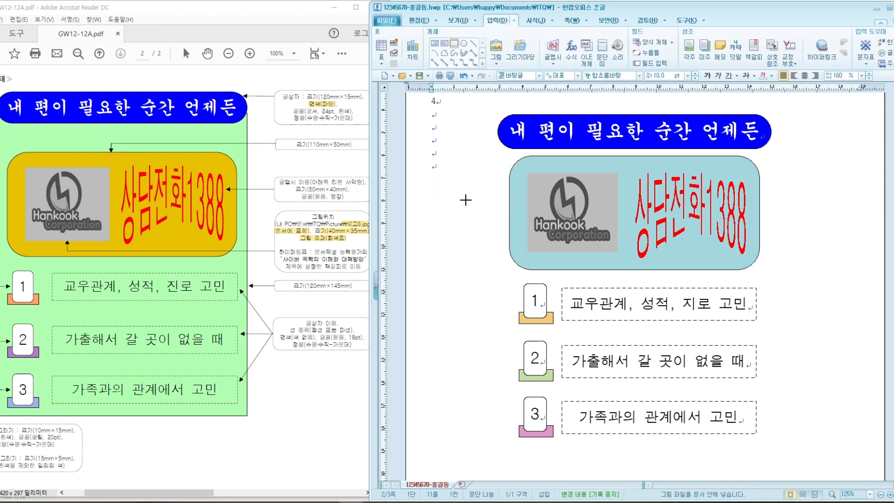
left_click_drag(433, 157, 475, 210)
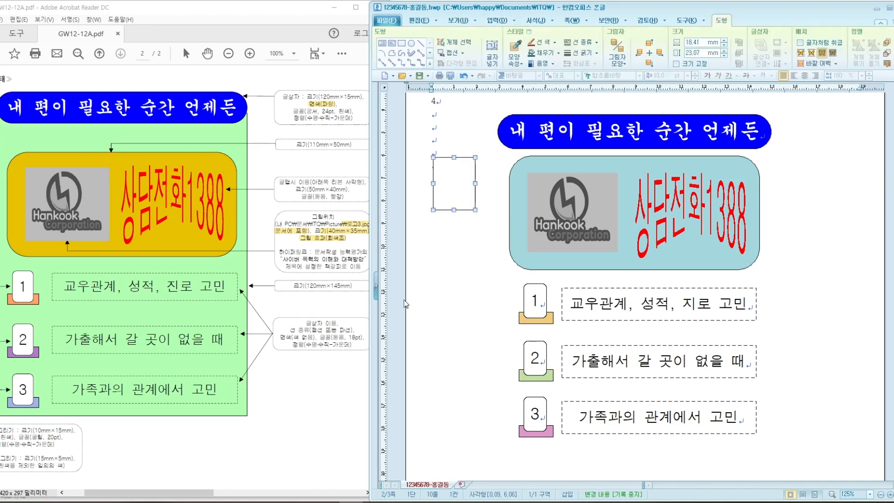
double_click(473, 186)
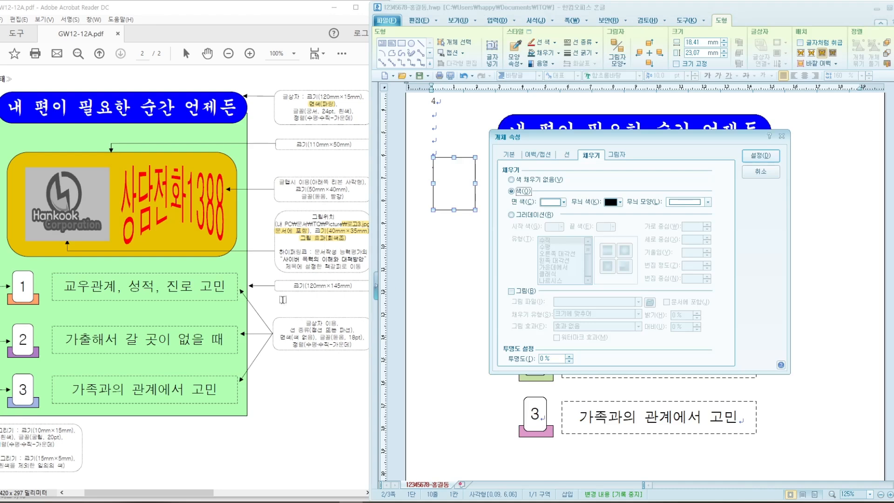
left_click(506, 157)
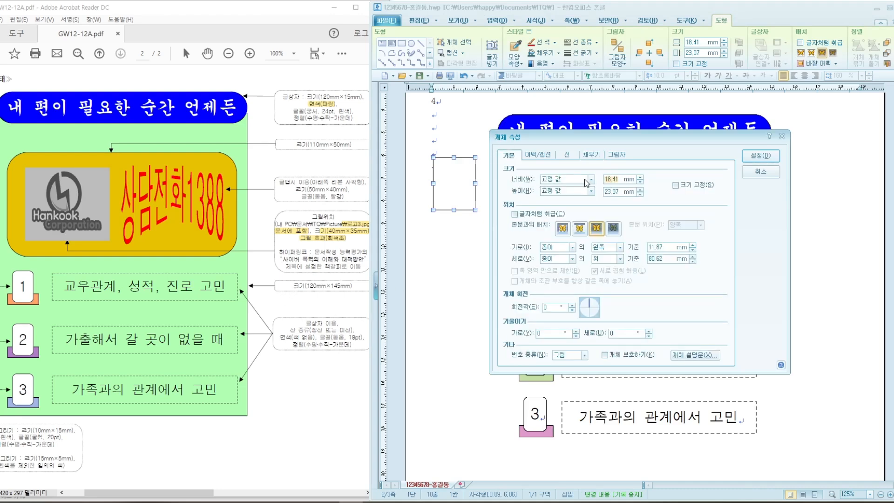
type("120")
key("Tab")
type("145")
left_click(676, 185)
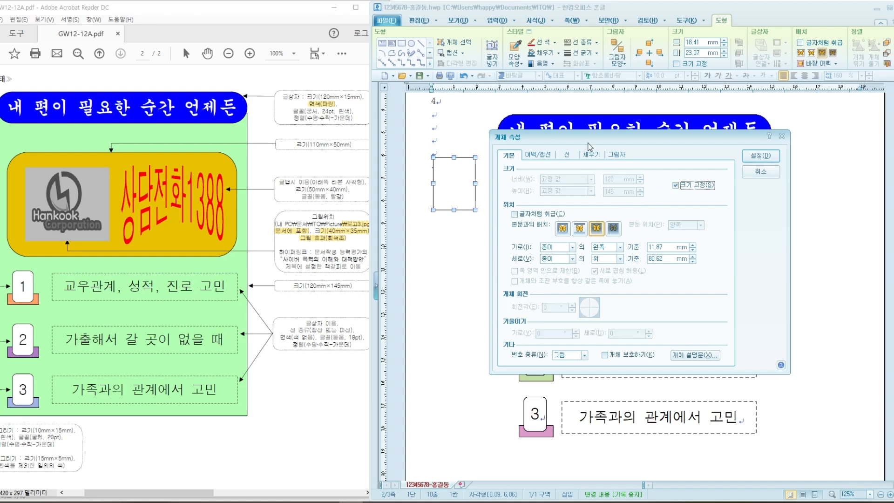
Give the 120 × 145 mm rectangle a light orange fill and apply the object properties.
left_click(566, 156)
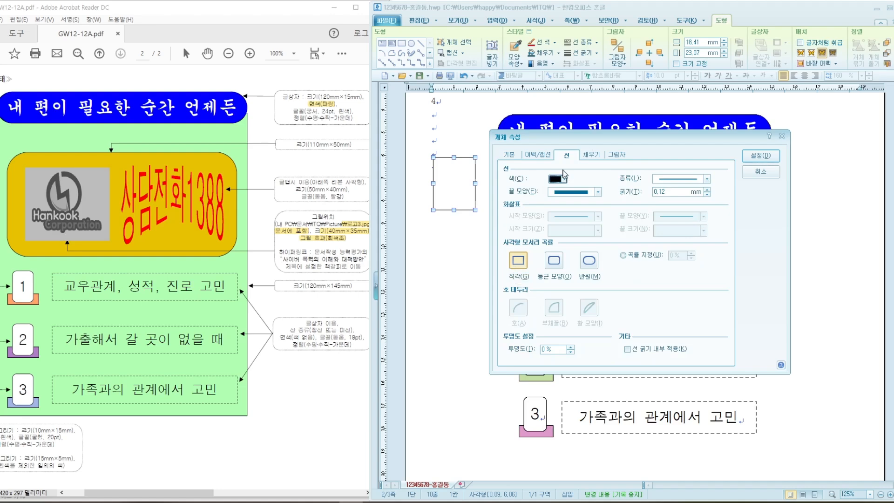
left_click(591, 155)
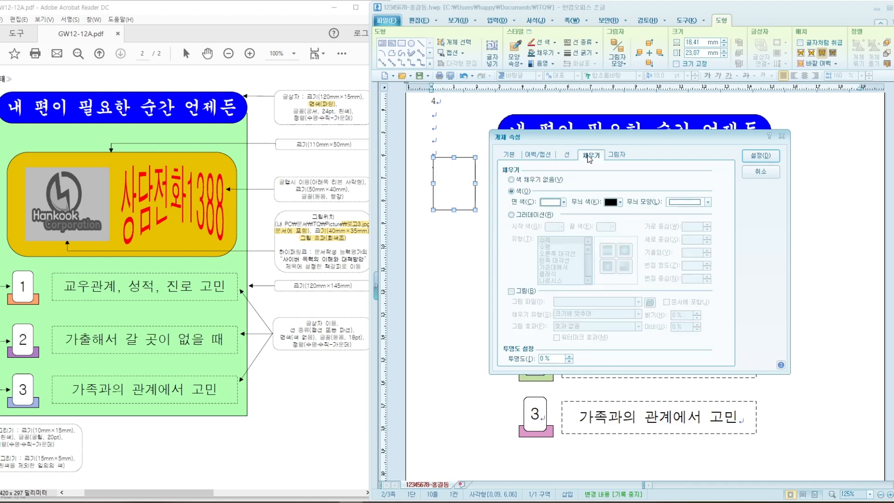
left_click(564, 202)
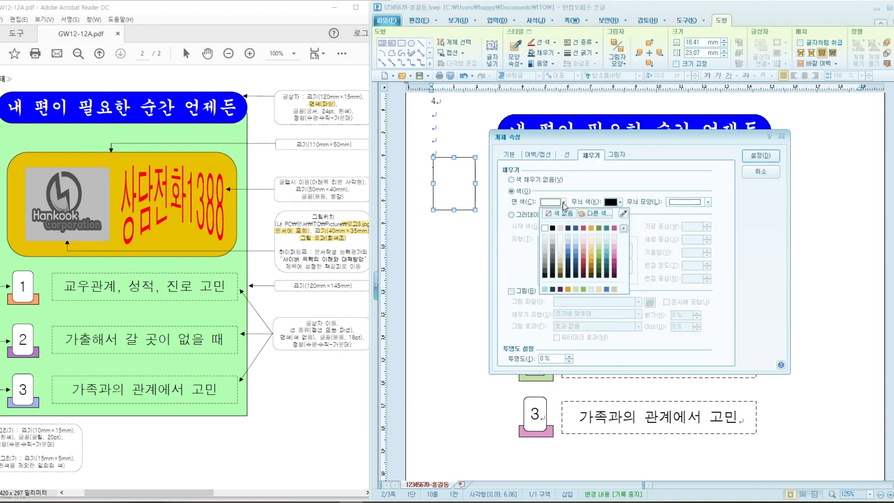
left_click(585, 241)
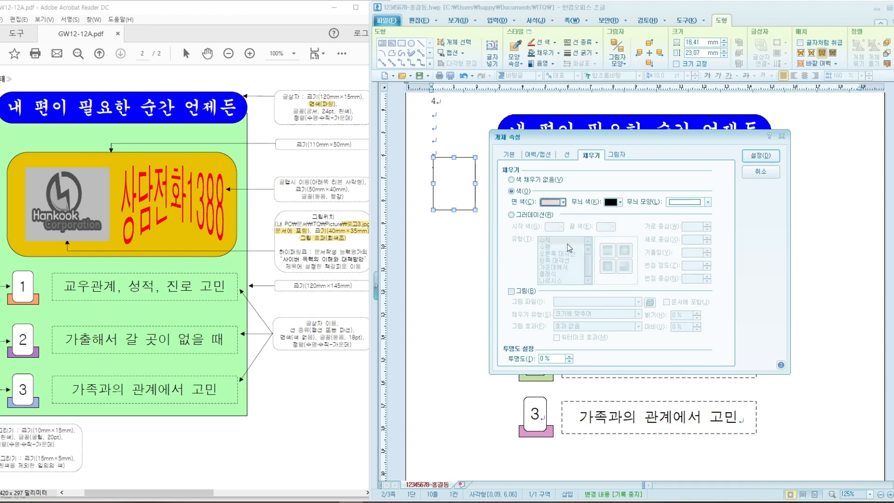
left_click(564, 204)
left_click(594, 245)
left_click(773, 158)
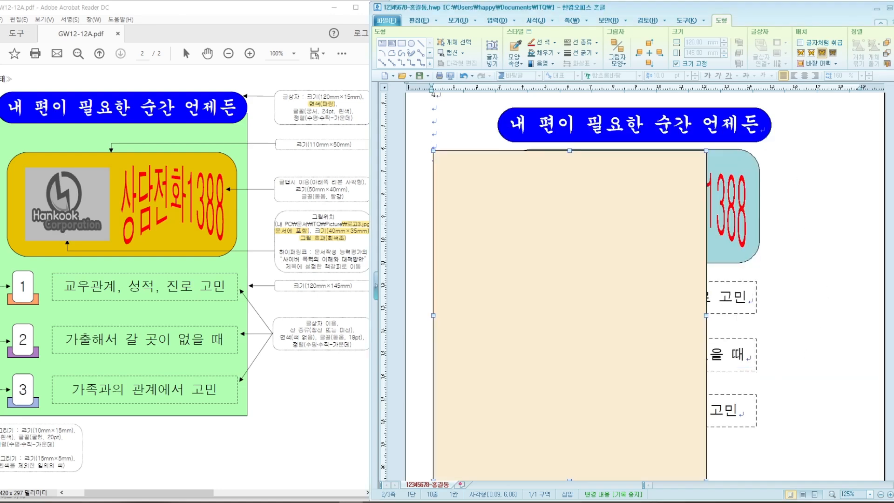
Align the light orange rectangle under the blue title box, place it behind the text and send it to the very back.
left_click_drag(622, 351, 686, 368)
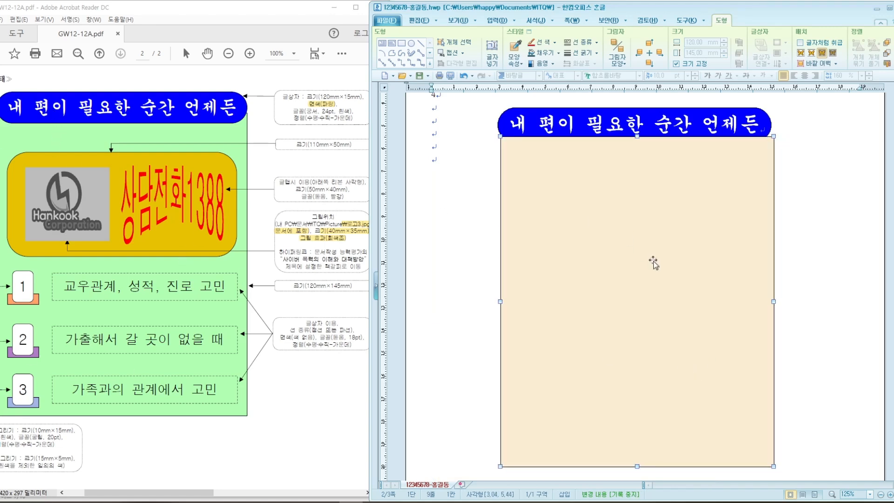
left_click_drag(653, 262, 650, 262)
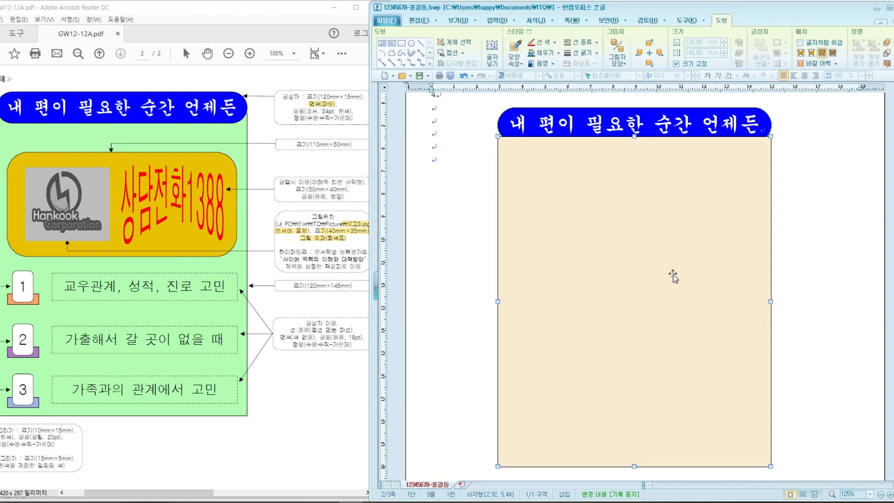
left_click(833, 53)
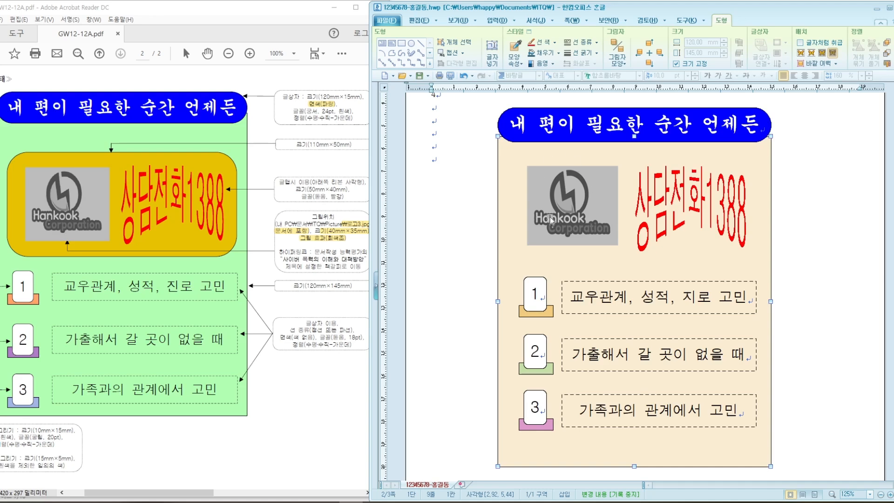
left_click(833, 52)
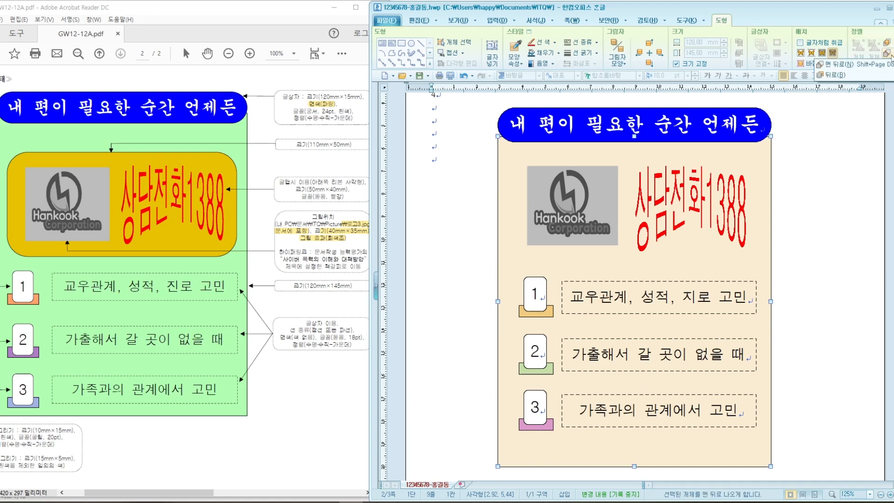
left_click(835, 65)
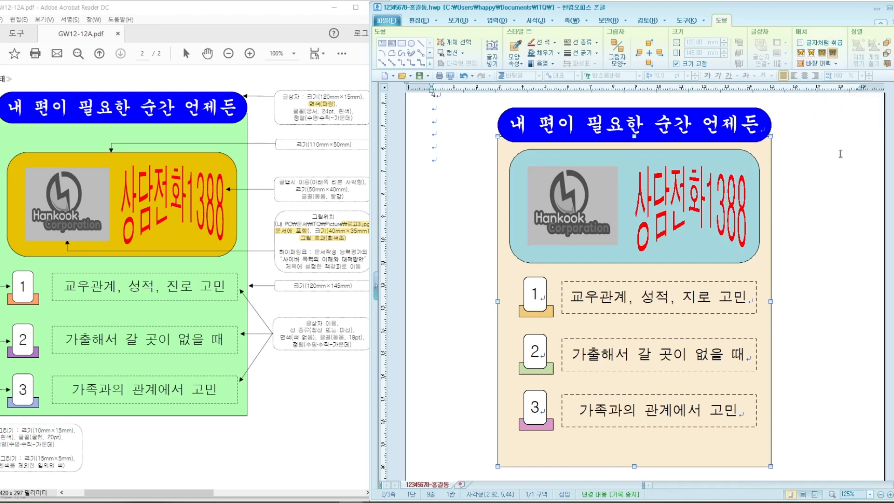
left_click(837, 238)
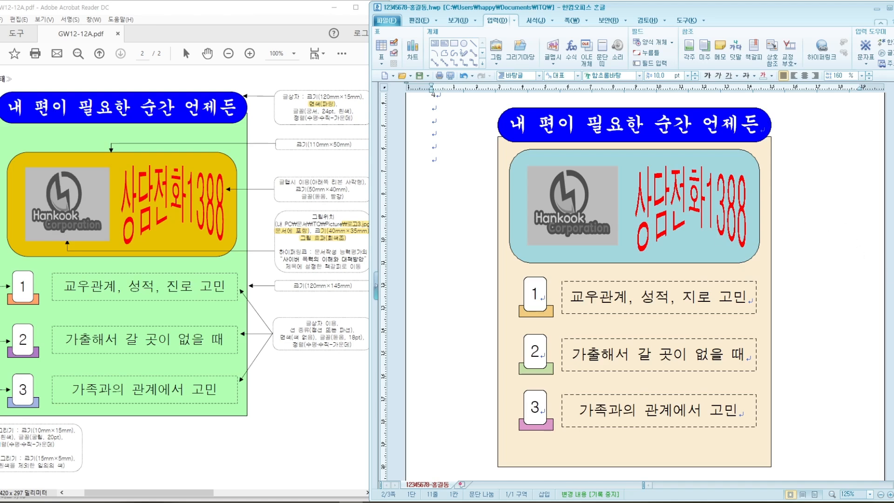
left_click_drag(893, 266, 885, 264)
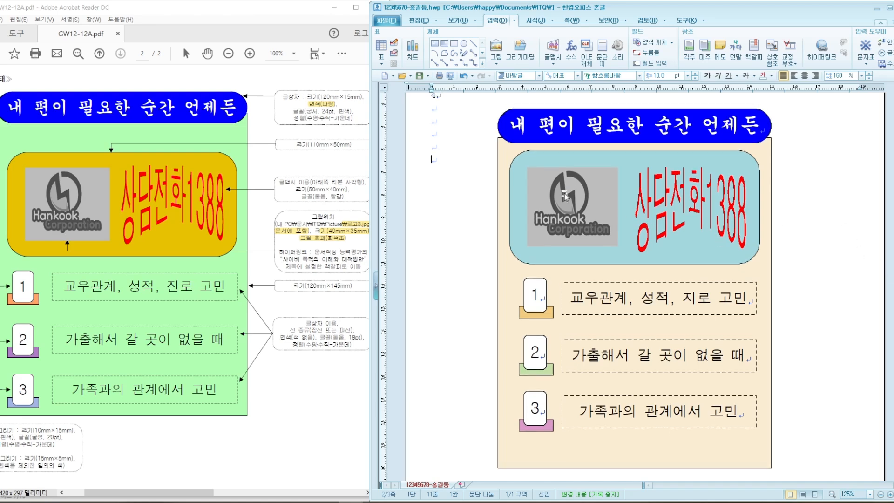
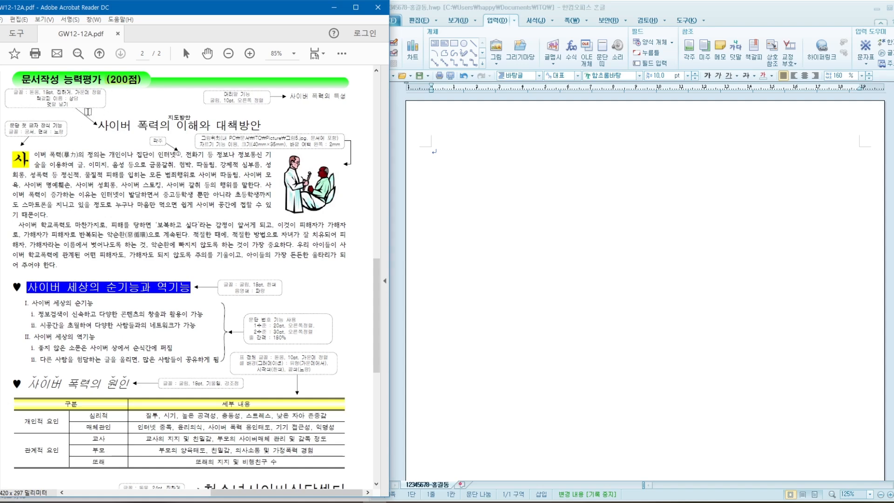
Enter the title 사이버 폭력의 이해와 대책방안 on the empty third page, followed by a blank line, as in the exam PDF.
mouse_move(376, 287)
left_mouse_down()
mouse_move(381, 279)
mouse_move(380, 350)
mouse_move(381, 296)
mouse_move(380, 304)
left_mouse_up()
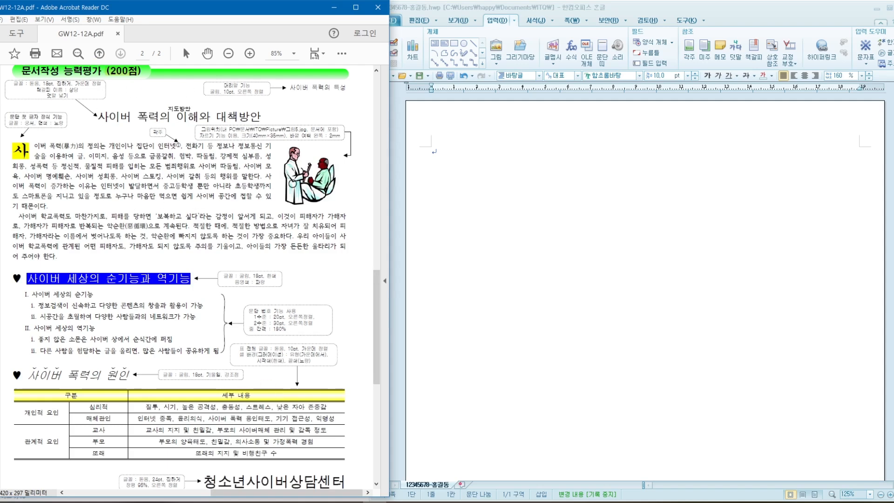
left_click_drag(376, 287, 375, 335)
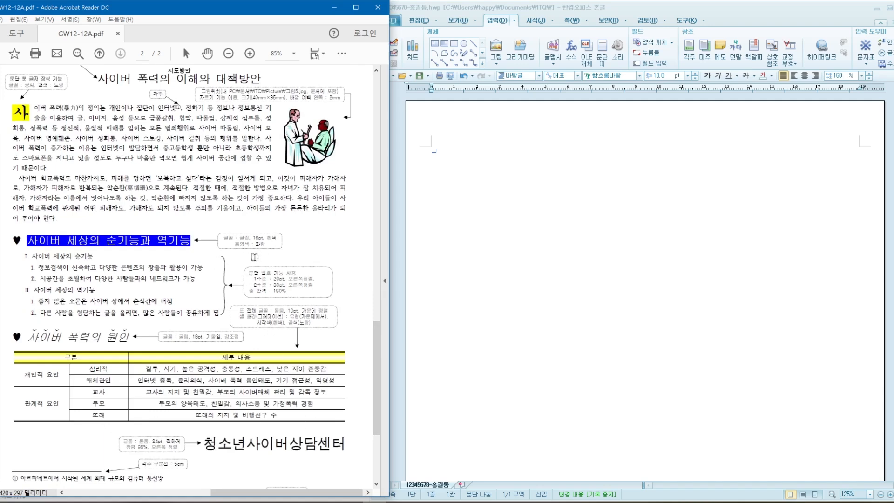
left_click_drag(378, 367, 378, 297)
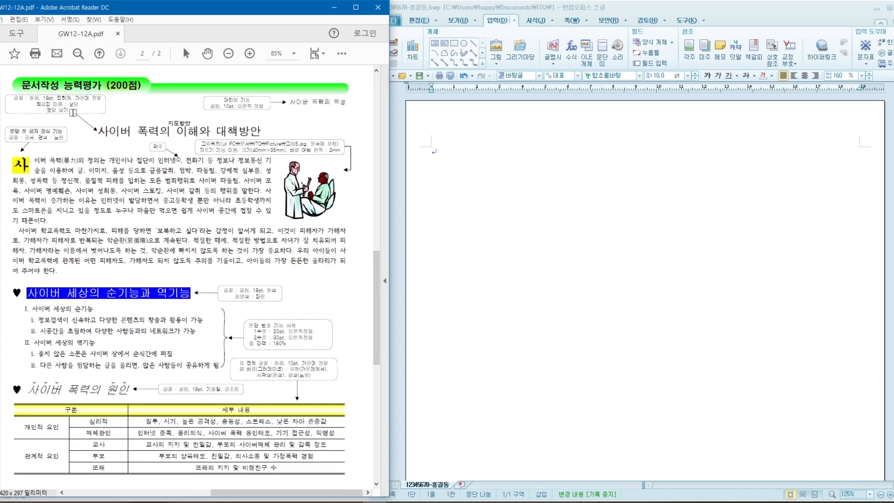
mouse_move(376, 336)
left_mouse_down()
mouse_move(373, 380)
mouse_move(378, 337)
left_mouse_up()
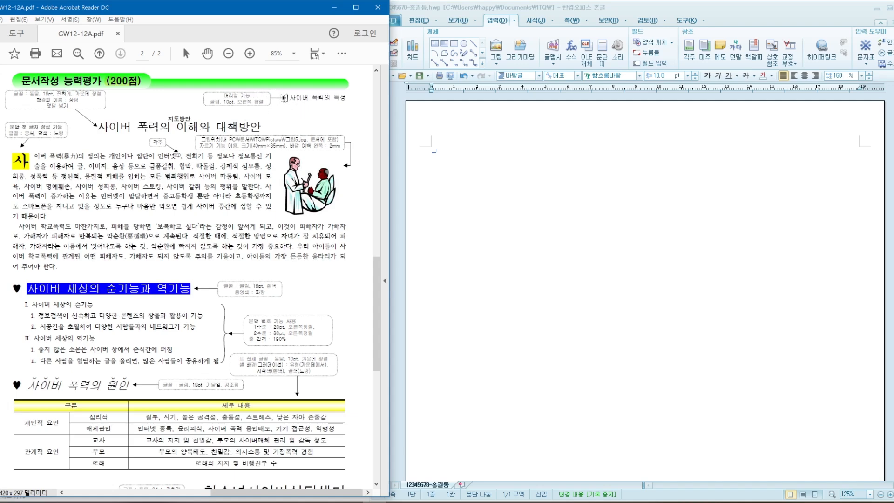
left_click(447, 157)
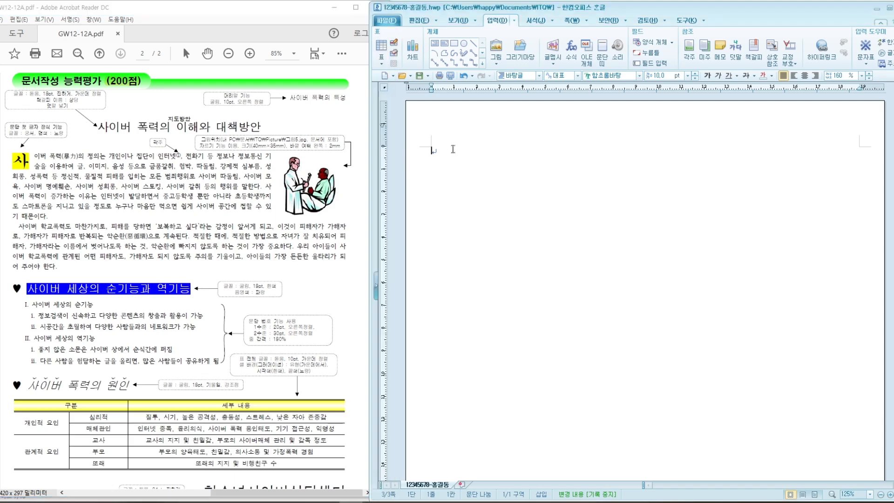
type("사이")
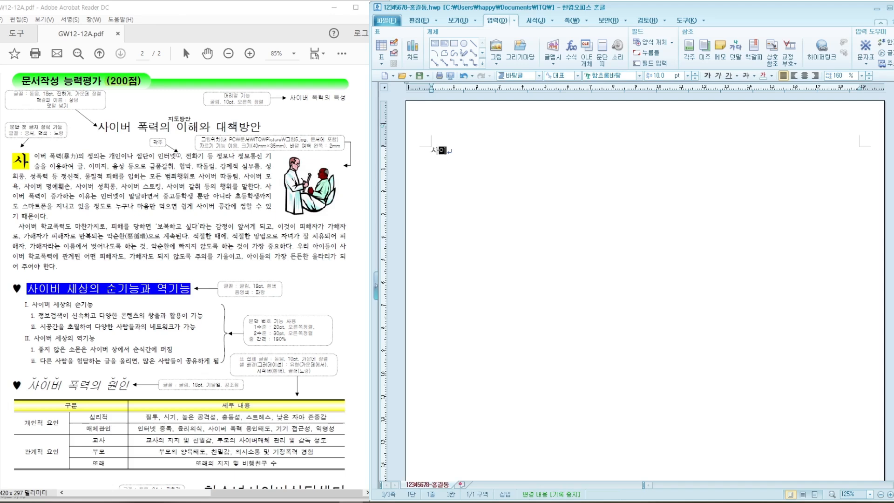
type("버 폭력ㅇ의 이해와 대책")
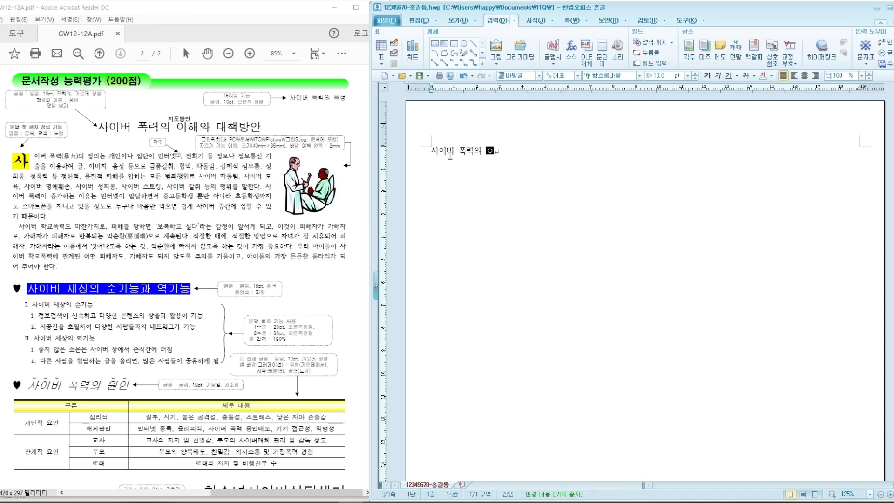
type("방안")
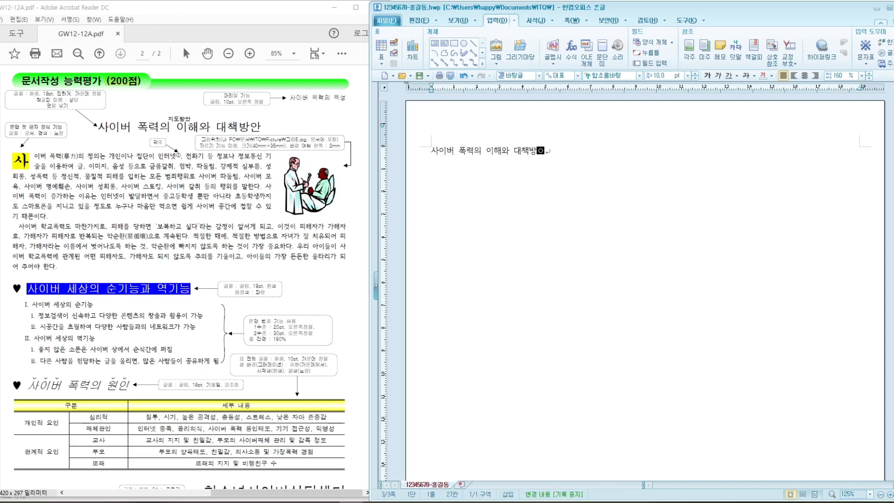
key("Return")
key("Return")
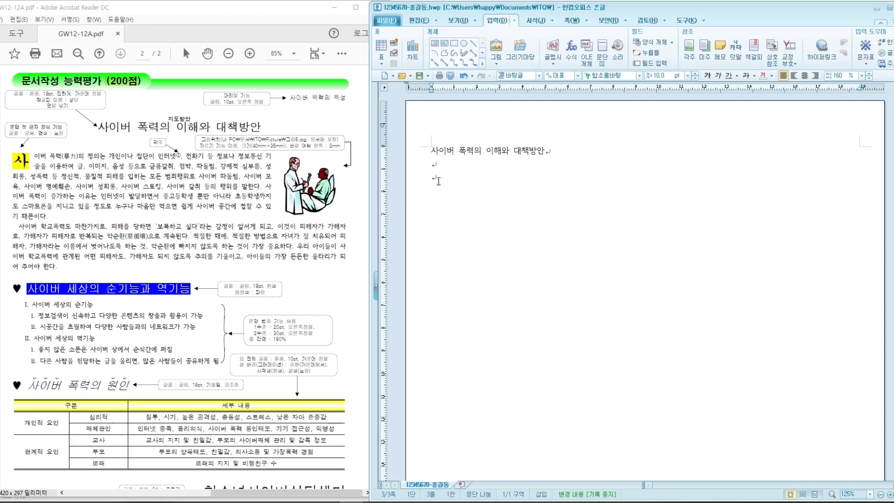
Start the body text with 사이버 폭력 and convert 폭력 to 폭력(暴力) using the 한글(漢字) format.
type("사이버 폭ㄹ")
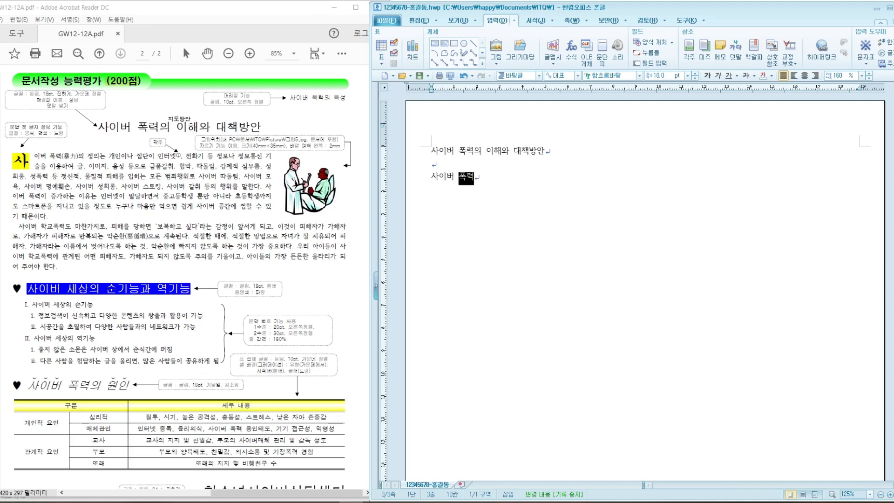
key("F9")
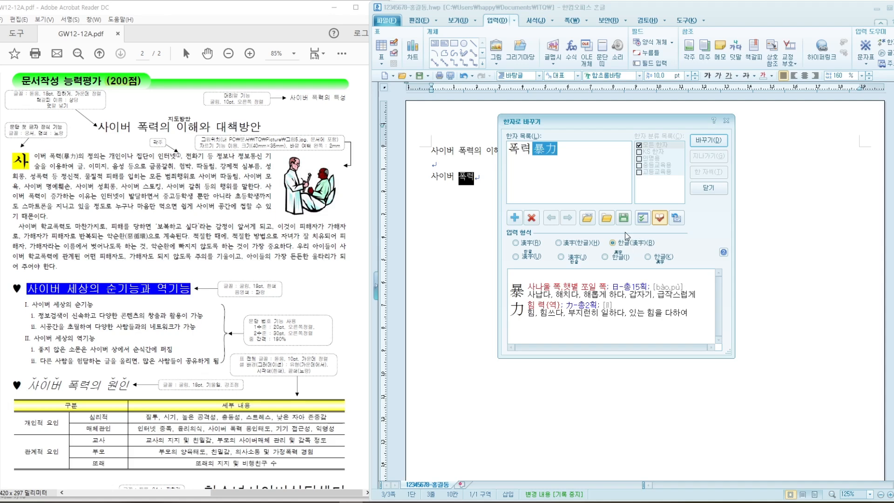
left_click(709, 140)
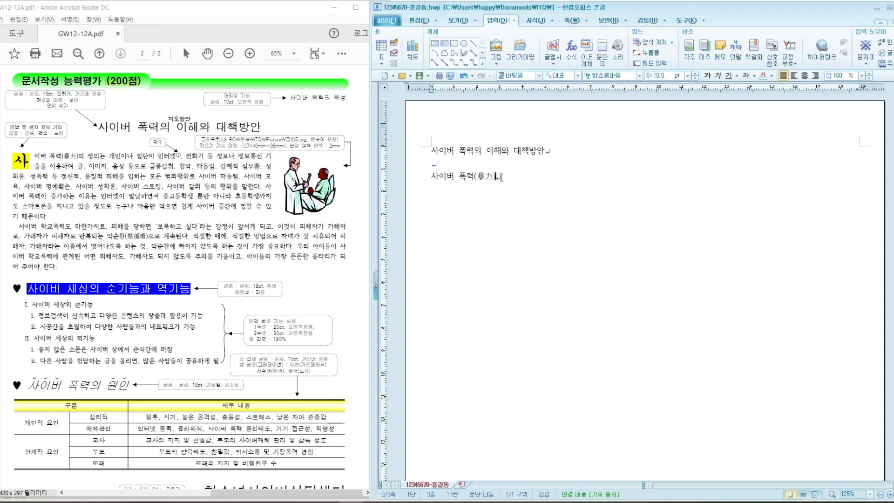
Continue the first body sentence after 폭력(暴力) with 의 정의는 개인이나 집단이 인터넷, 전화기 등 정보나 정보통신 기.
type("ㅇ 정ㅇㅢ는 개인이ㄴㅏ 집단이 이")
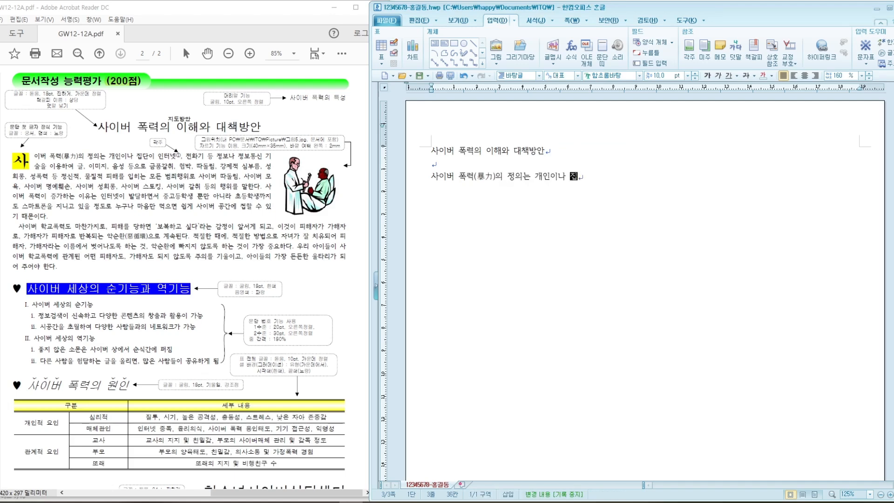
type("ㄴ터넷")
left_click(624, 179)
type(", ")
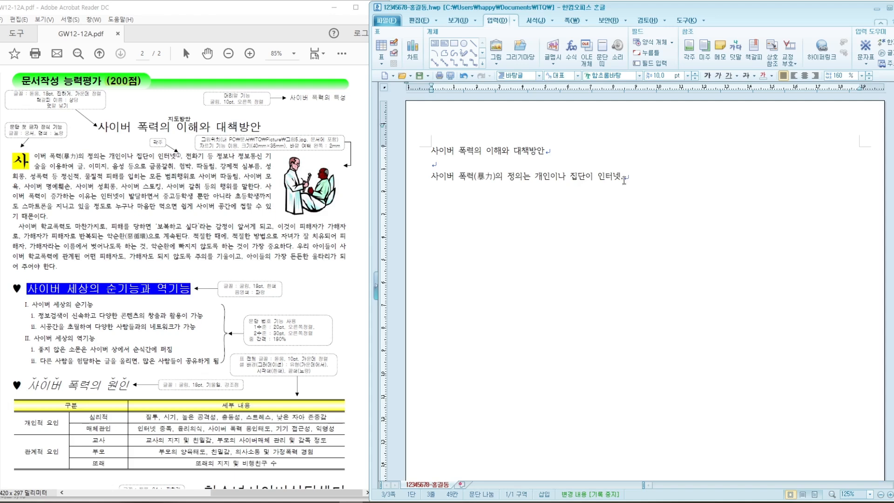
type("전")
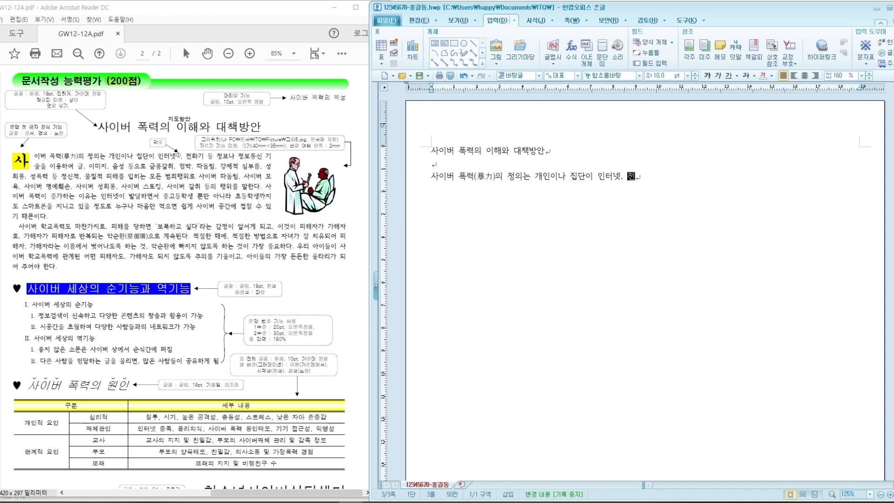
type("화기 ")
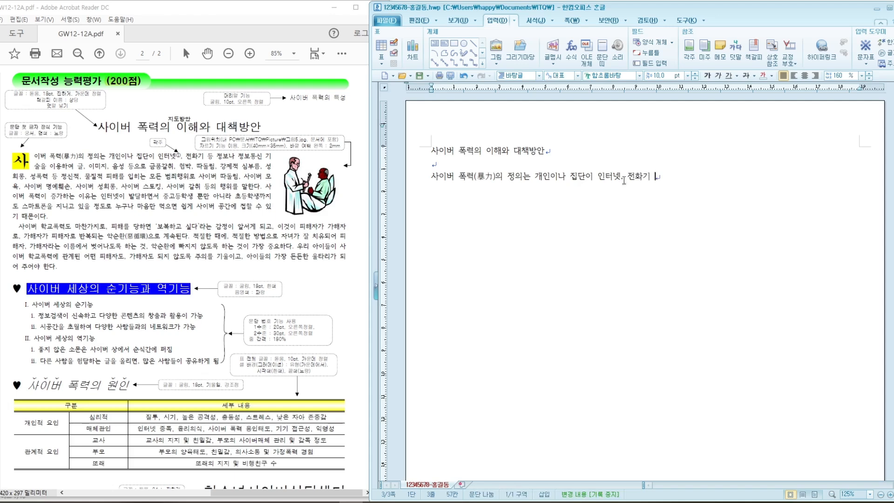
type("등 정보나 정")
type("보토")
type("통신 ㄱ")
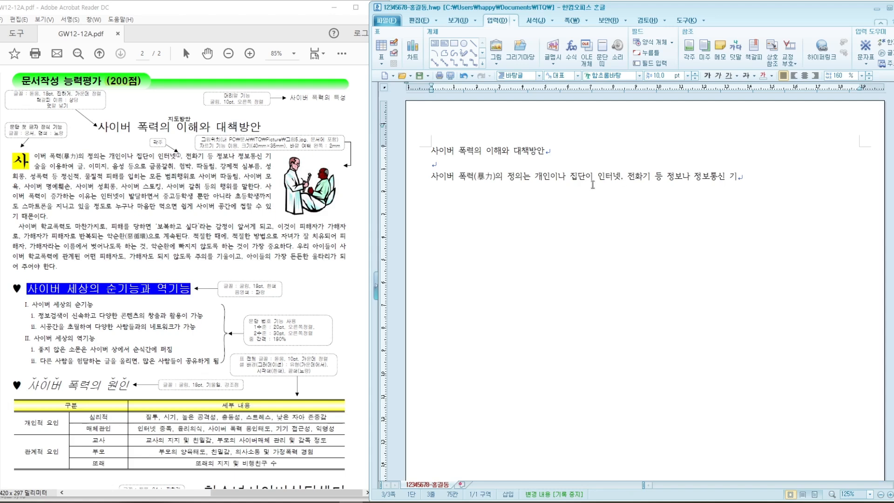
Complete both body paragraphs from 술을 이용하여 through 든든한 울타리가 되어 주어야 한다., keeping each paragraph's lines unbroken.
key("Return")
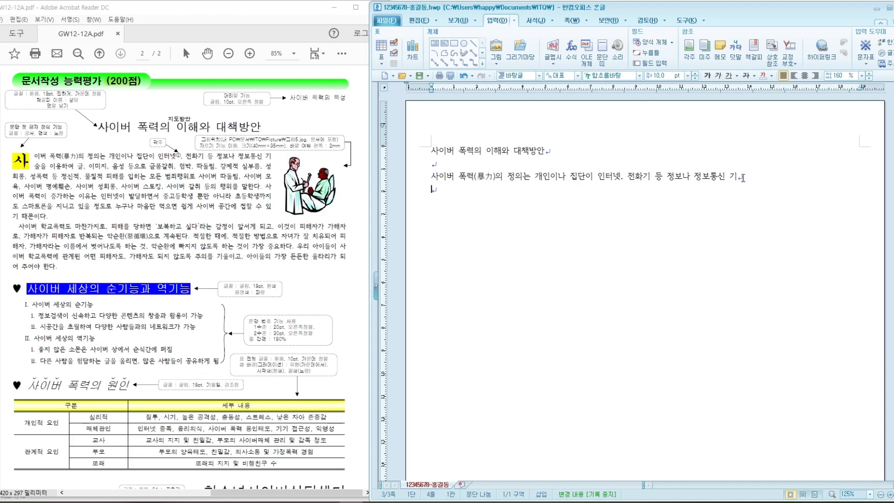
key("BackSpace")
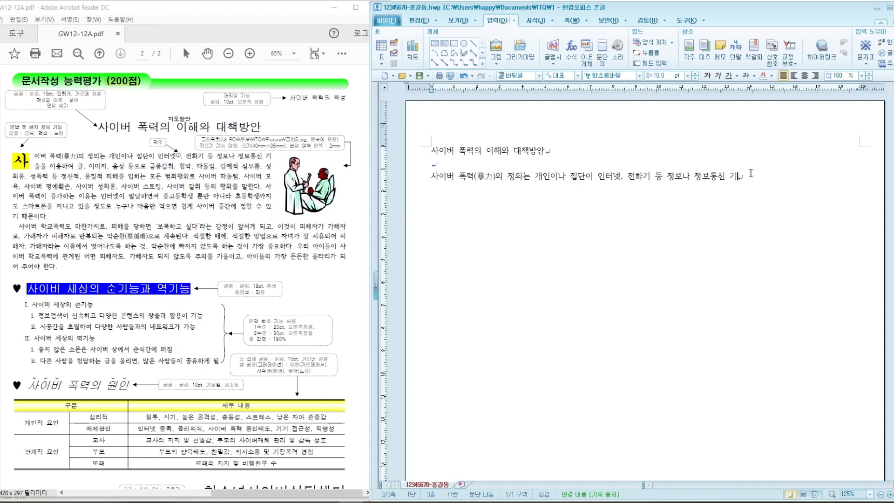
type("술을 이용하여 글, 이미지, 음성 등으로 금품갈취, 협박, 따돌림, 강제적 심부름, 성희롱, 성폭력 등 정신적, 물질적 피해를 입히는 모든 범죄행위로 사이버 따돌림, 사이버 모욕, 사이버 명예훼손, 사이버 성희롱, 사이버 스토킹, 사이버 갈취 등의 행위를 말한다. 사이버 폭력이 증가하는 이유는 인터넷이 발달하면서 중고등학생 뿐만 아니라 초등학생까지도 스마트폰을 지니고 있을 정도로 누구나 마음만 먹으면 쉽게 사이버 공간에 접할 수 있기 때문이다.\\n 사이버 학교폭력도 마찬가지로, 피해를 당하면 ‘보복하고 싶다’라는 감정이 앞서게 되고, 이것이 피해자가 가해자로, 가해자가 피해자로 반복되는 악순환(惡循環)으로 계속된다. 적절한 때에, 적절한 방법으로 자녀가 잘 치유되어 피해자, 가해자라는 이름에서 벗어나도록 하는 것, 악순환에 빠지지 않도록 하는 것이 가장 중요하다. 우리 아이들이 사이버 학교폭력에 관계된 어떤 피해자도, 가해자도 되지 않도록 주의를 기울이고, 아이들의 가장 든든한 울타리가 되어 주어야 한다.")
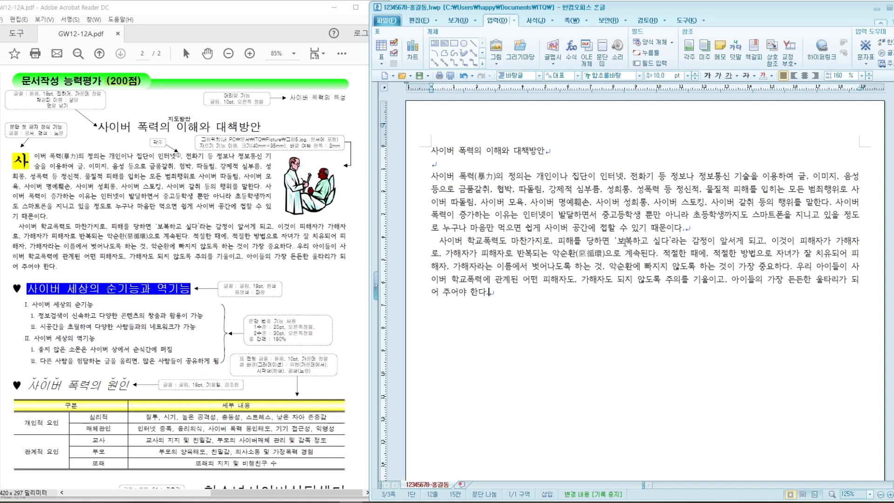
left_click(691, 230)
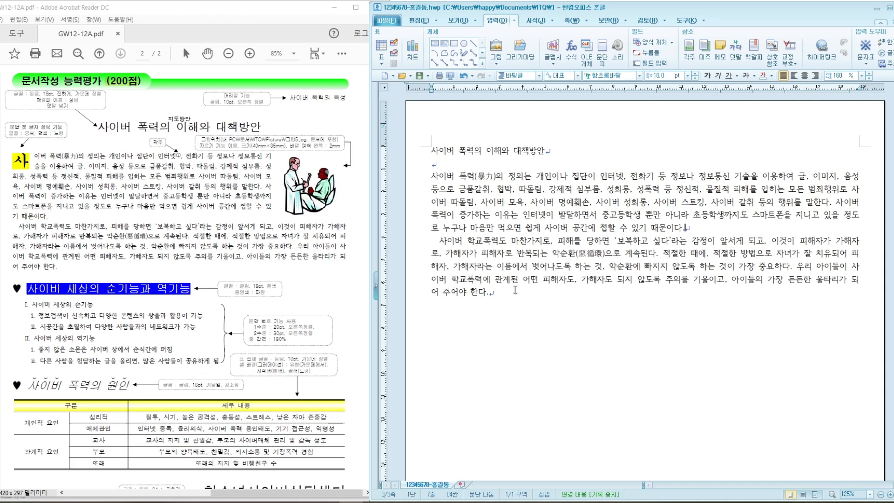
left_click(500, 301)
left_click(442, 243)
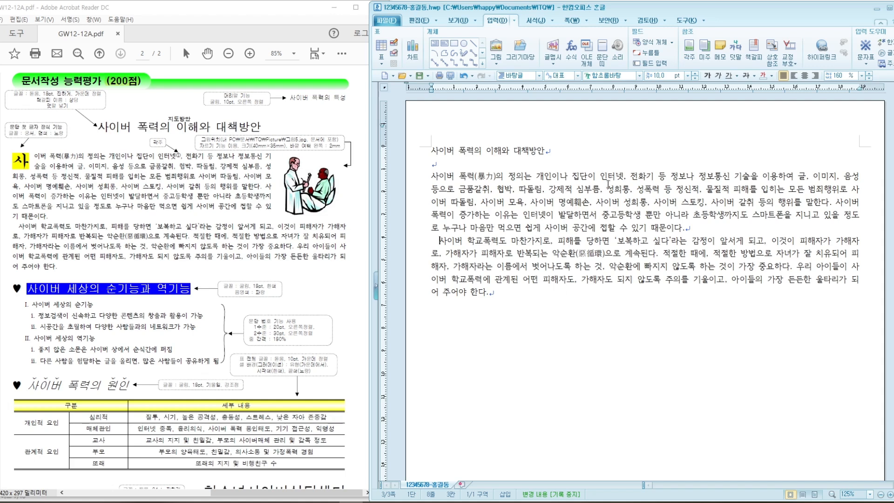
left_click(495, 293)
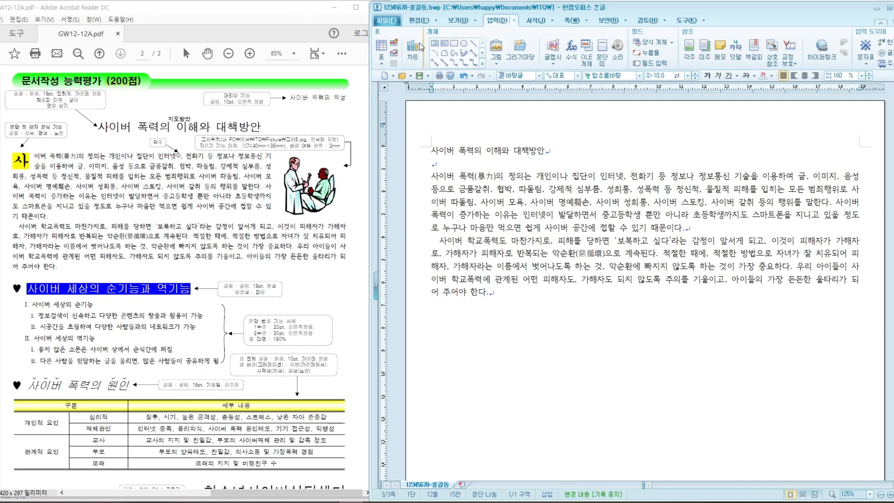
Show the 조판 부호 marks, review the body text, chart, equations and drawing across all pages, and hide the marks again.
left_click(458, 21)
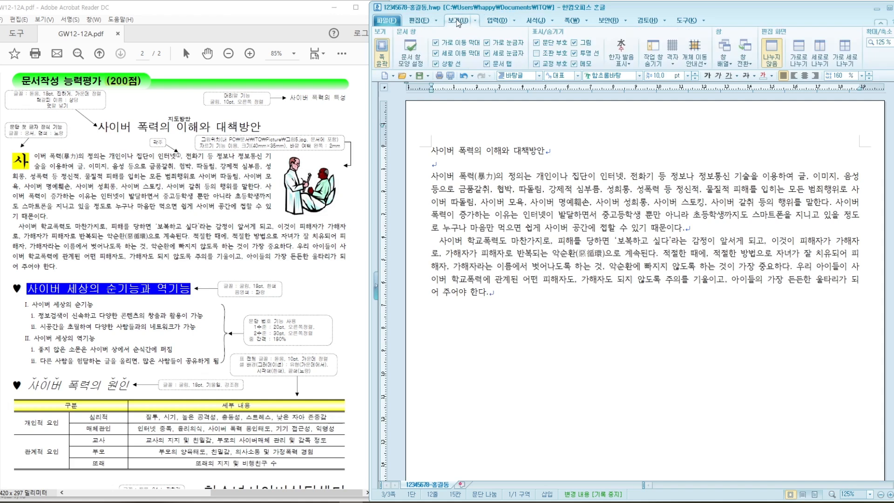
left_click(538, 54)
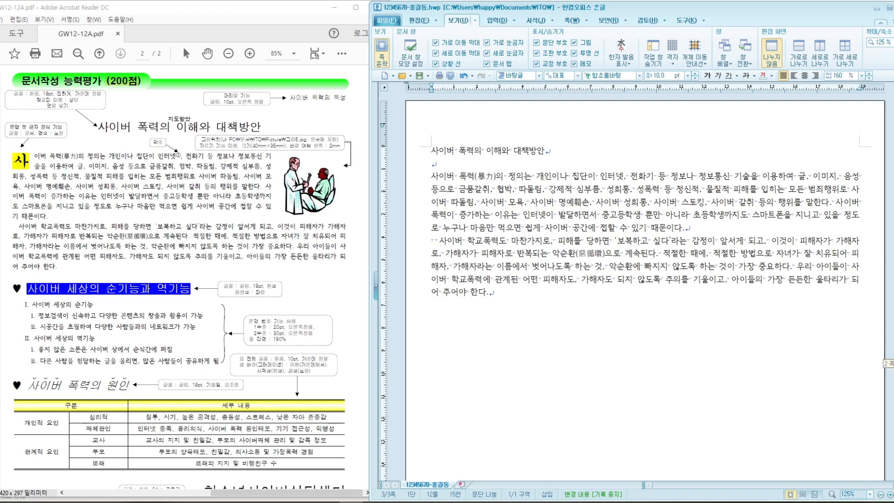
left_click_drag(891, 364, 891, 265)
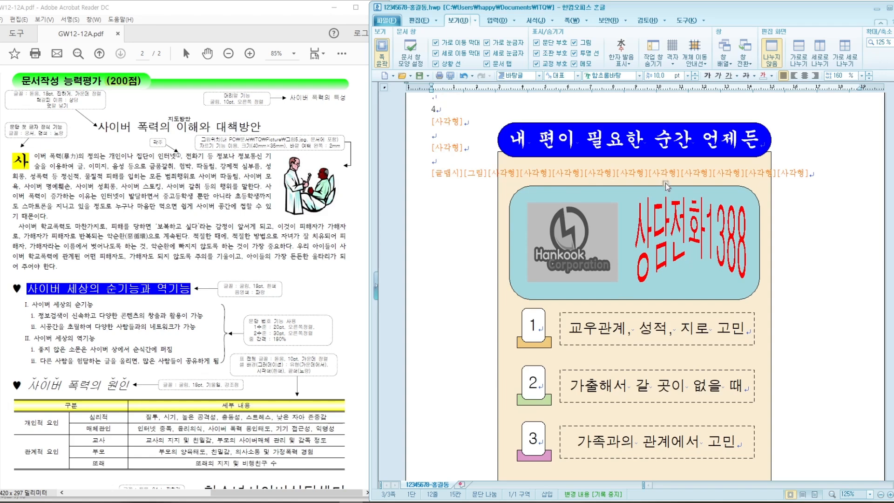
scroll(647, 279, "up", 15)
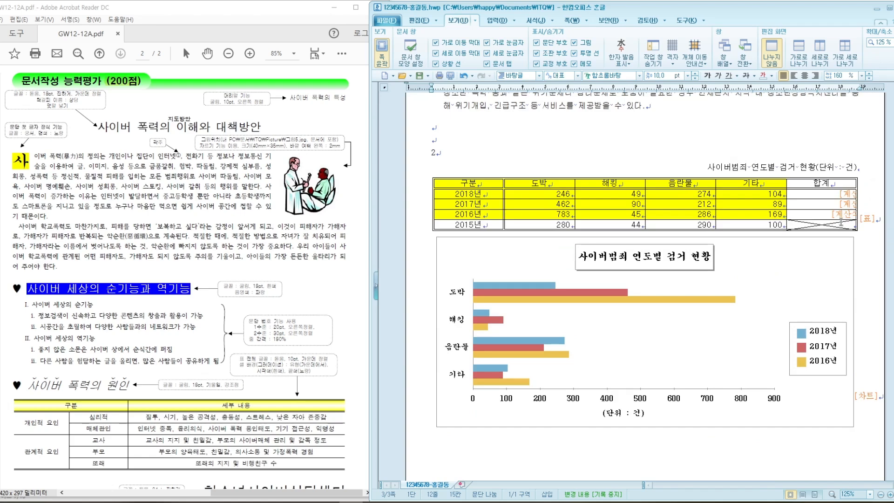
scroll(645, 285, "down", 12)
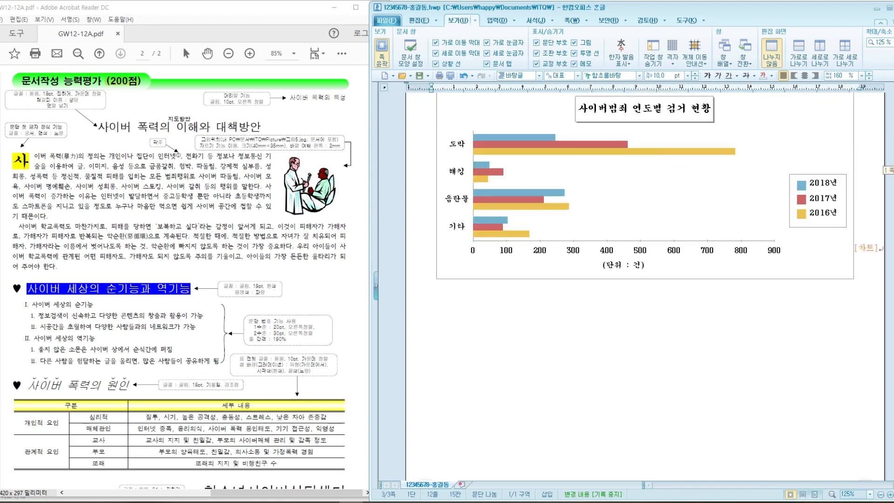
scroll(645, 284, "down", 15)
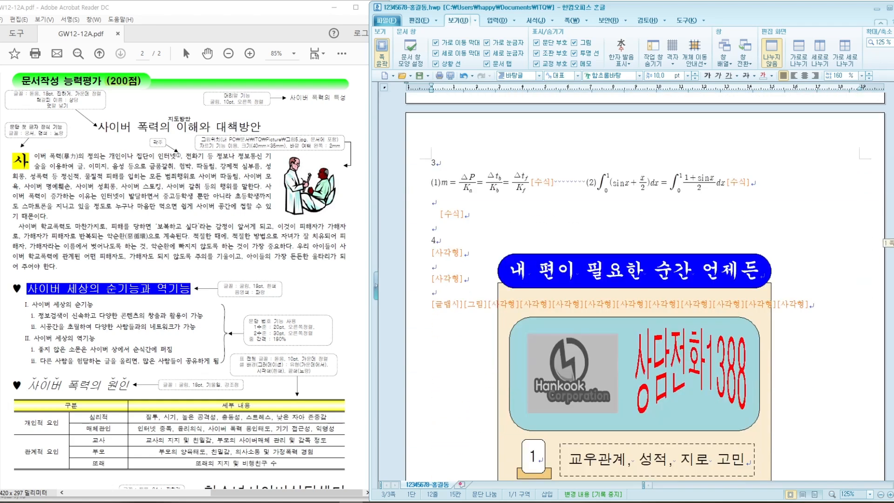
scroll(573, 400, "down", 3)
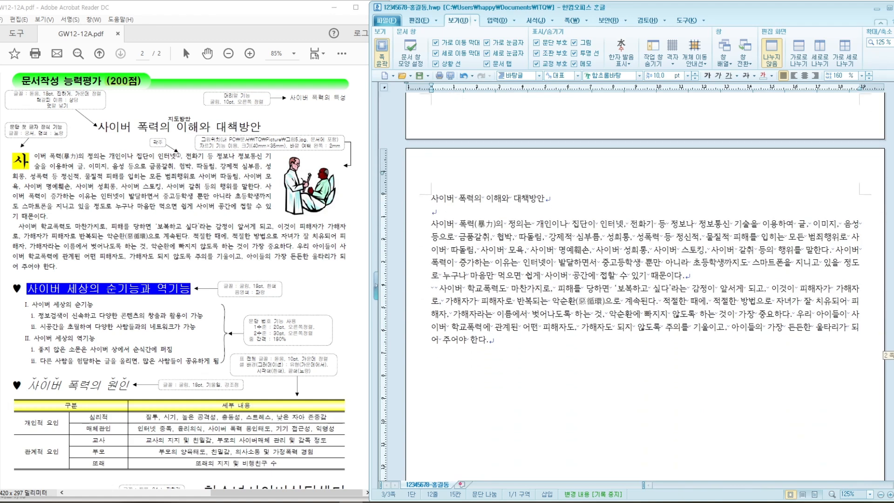
left_click(562, 370)
left_click(536, 53)
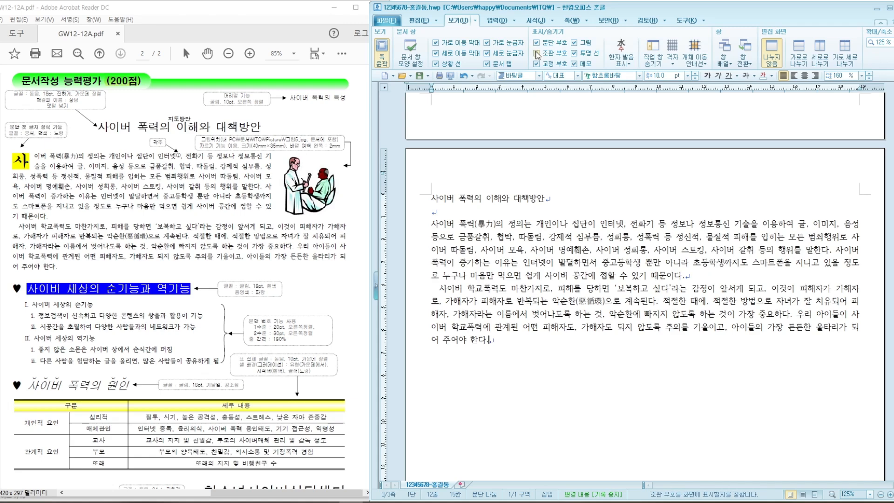
Compare the equations and the question 4 drawing on page two with 조판 부호 shown and hidden, and return to page three.
left_click(528, 341)
scroll(839, 196, "down", 15)
scroll(838, 195, "up", 5)
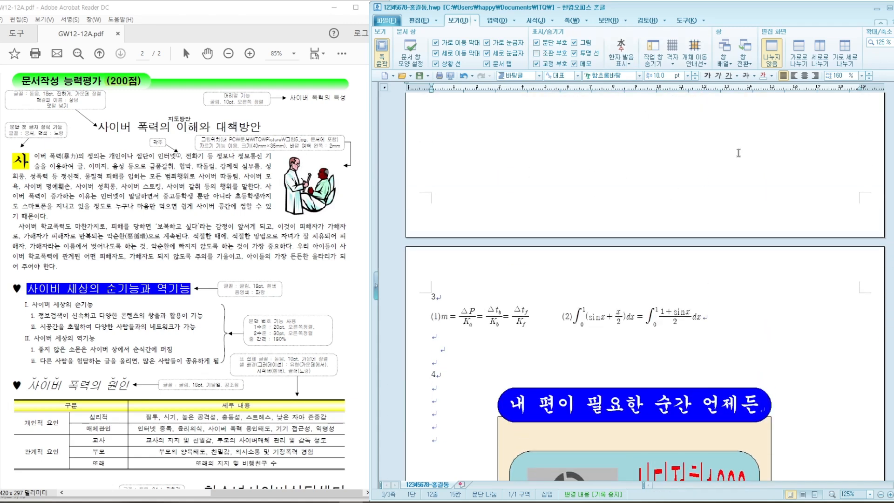
left_click(537, 52)
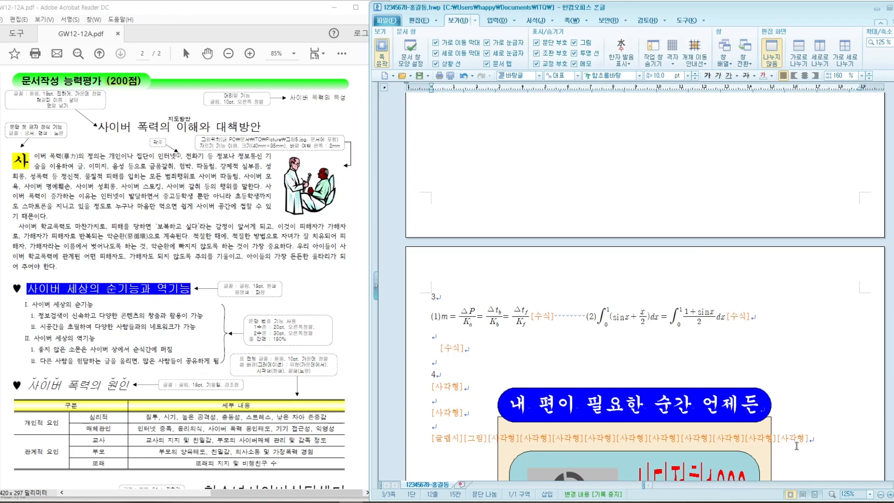
left_click(537, 54)
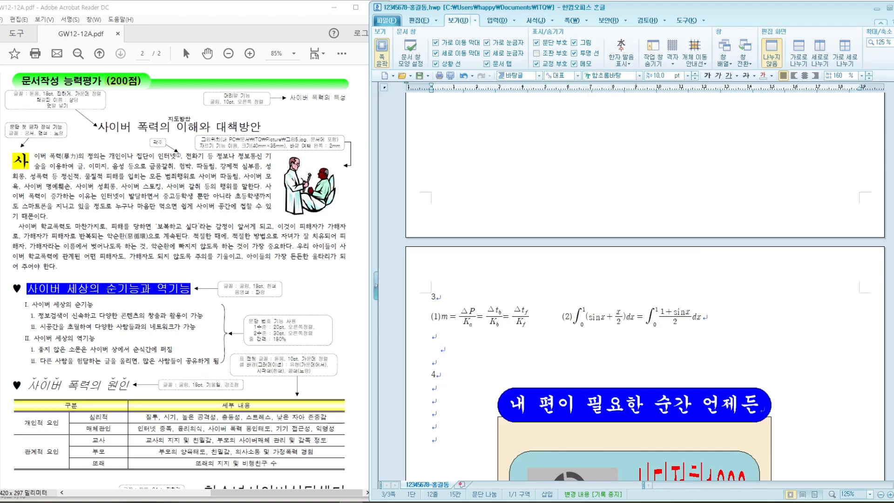
scroll(645, 286, "down", 15)
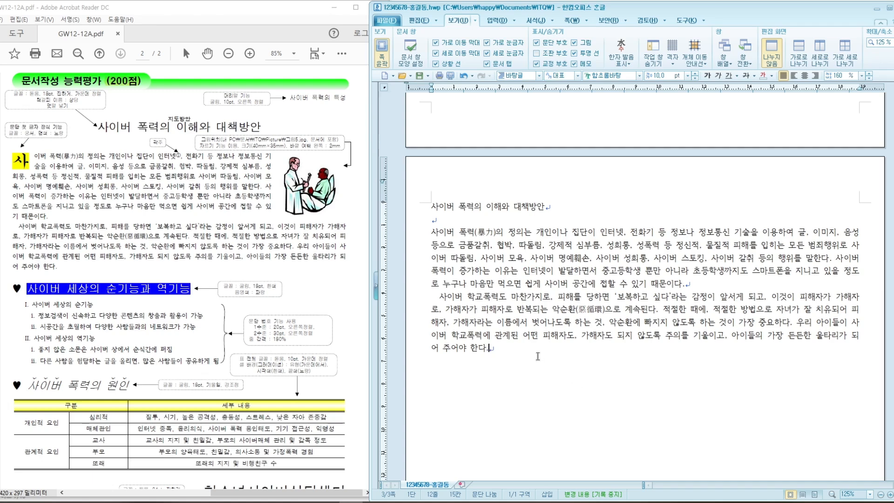
Leave a blank line below the last body paragraph and open the 문자표 character table on the new line.
key("Return")
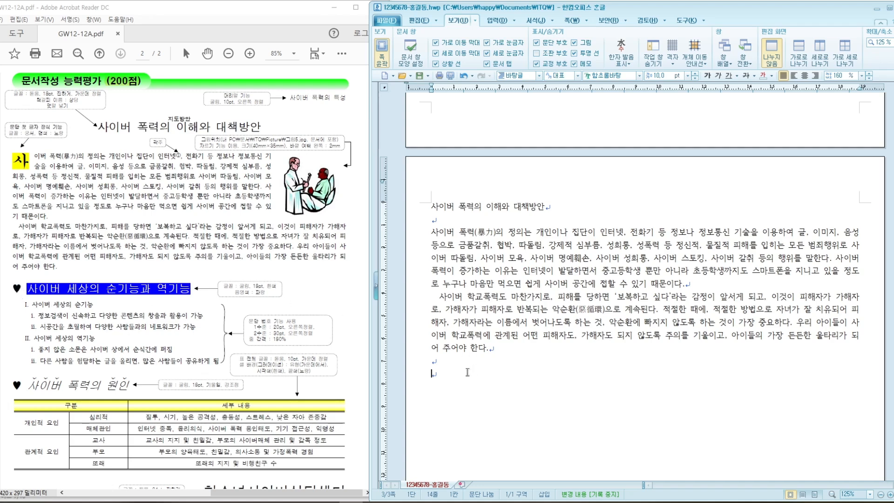
right_click(440, 376)
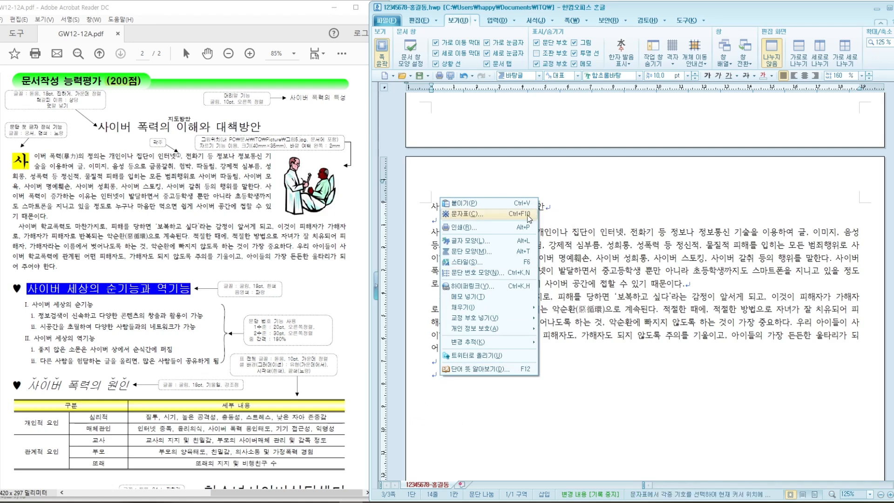
left_click(438, 374)
right_click(438, 374)
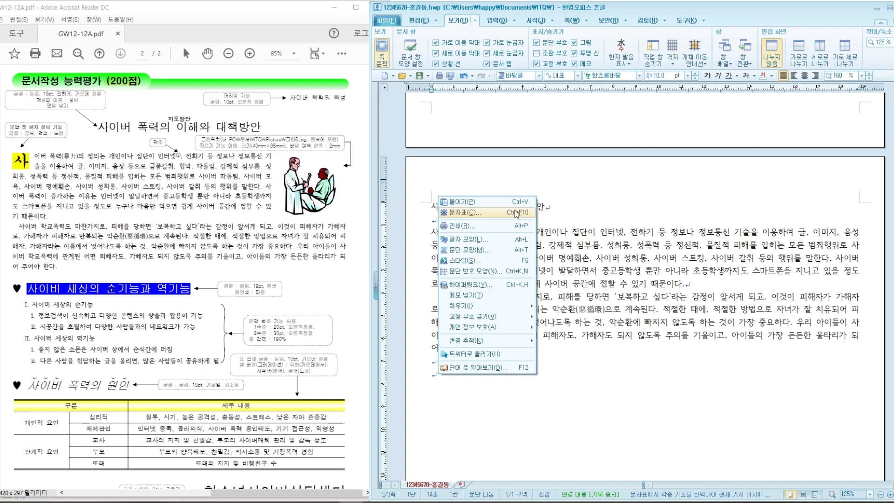
left_click(464, 214)
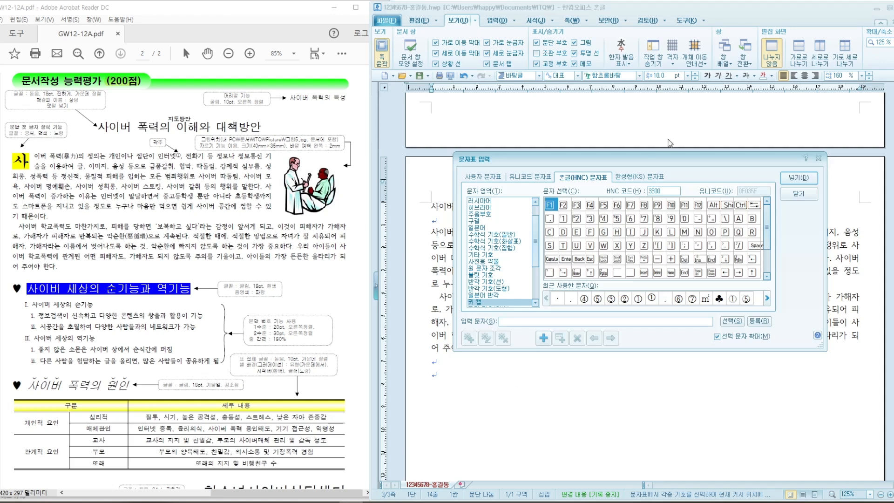
Look through the 문자표 tables and insert the ♥ symbol from the 기호2 set of 사용자 문자표 on the new line.
left_click_drag(661, 163, 599, 152)
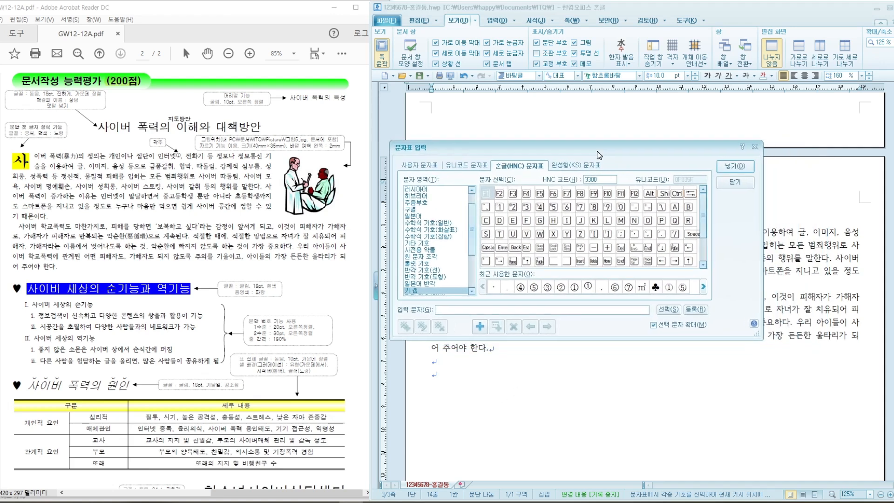
left_click(426, 169)
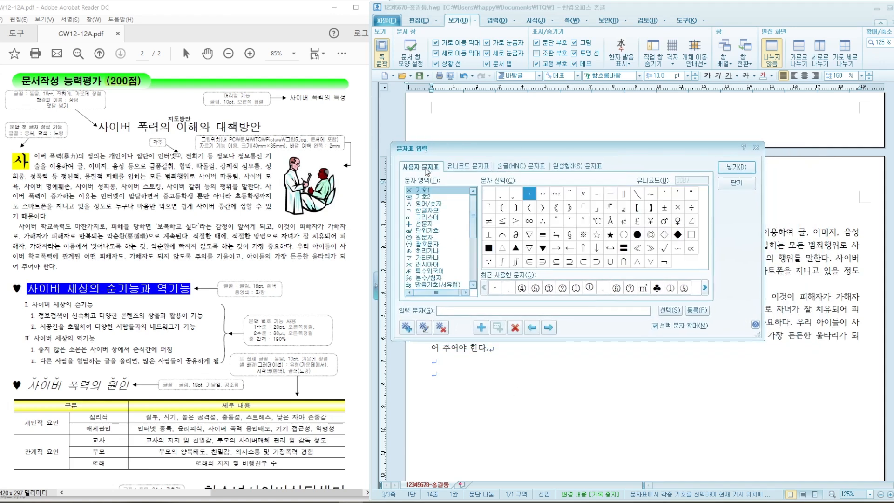
left_click(463, 166)
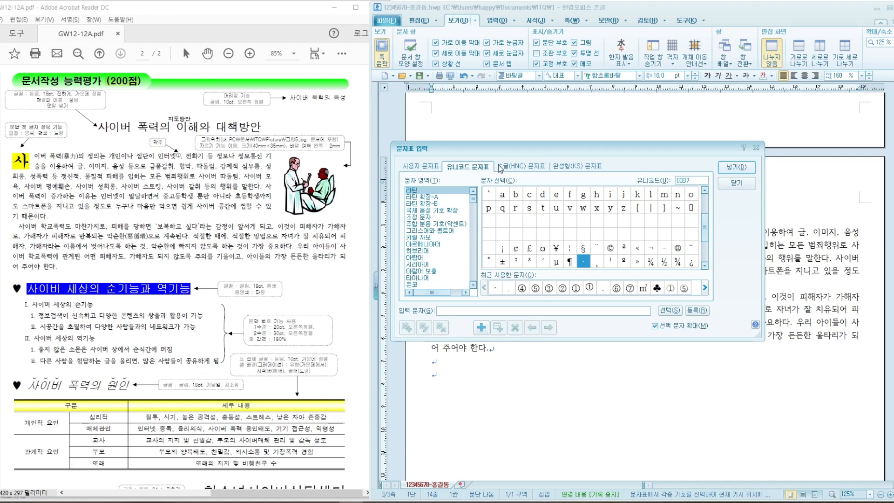
left_click(532, 167)
left_click(582, 169)
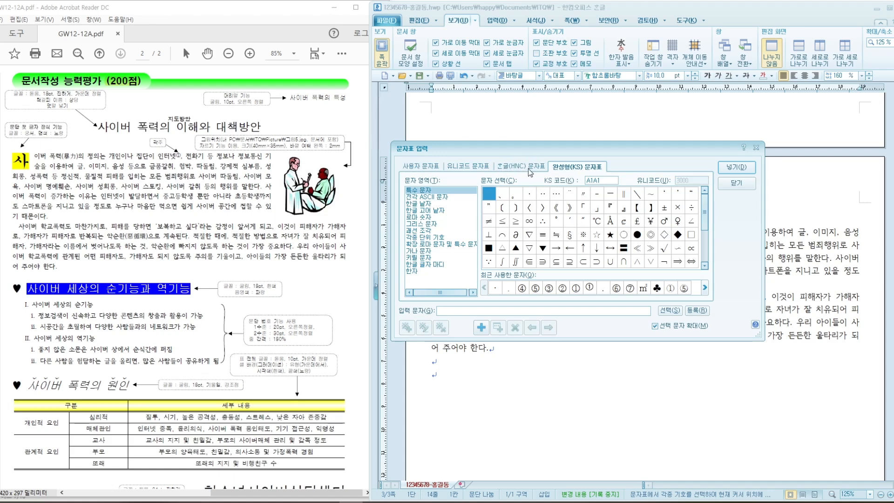
left_click(421, 168)
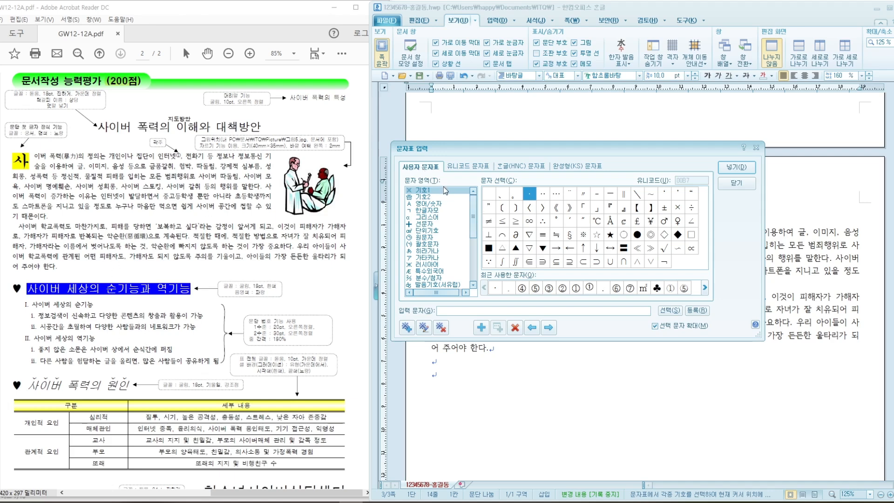
left_click(424, 191)
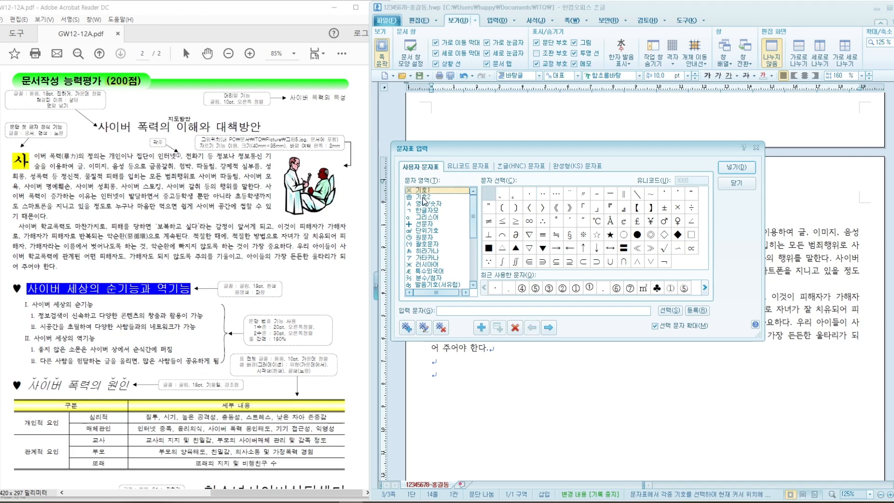
left_click(424, 197)
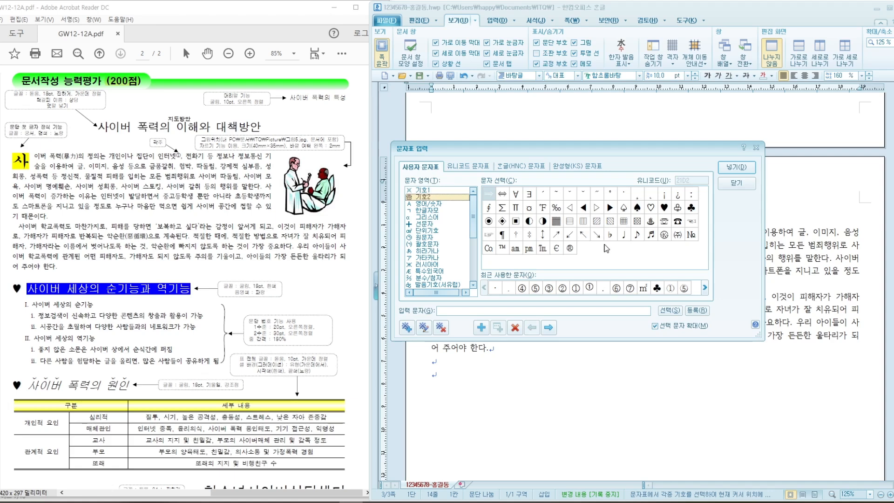
left_click(424, 192)
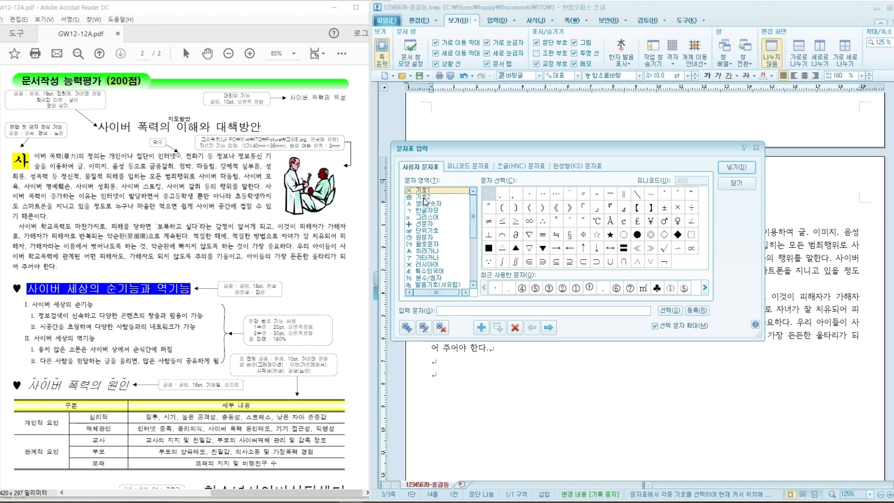
left_click(424, 199)
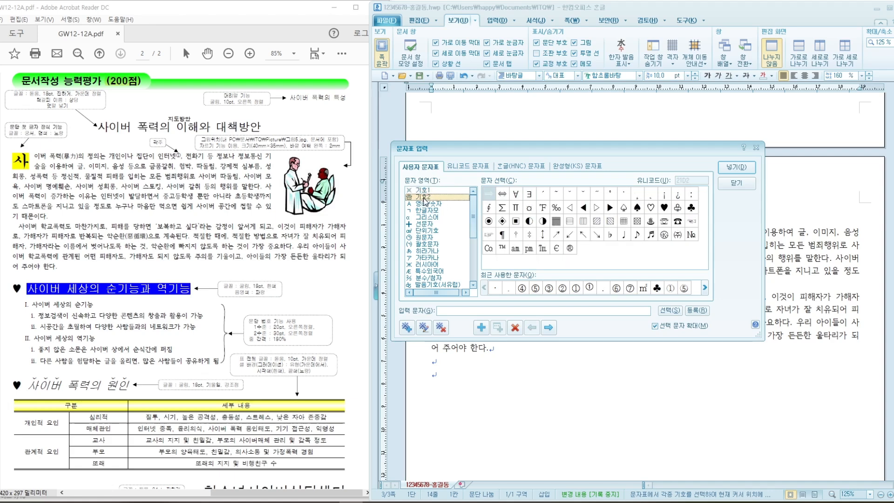
left_click(665, 208)
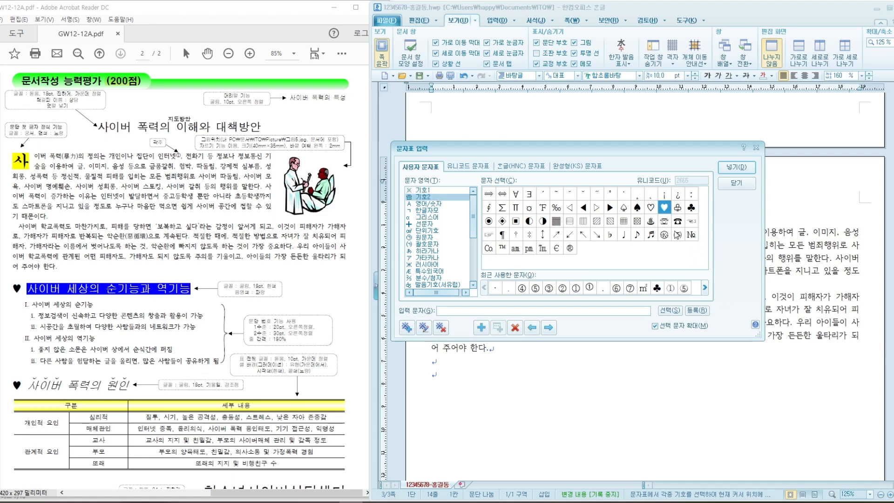
left_click(737, 167)
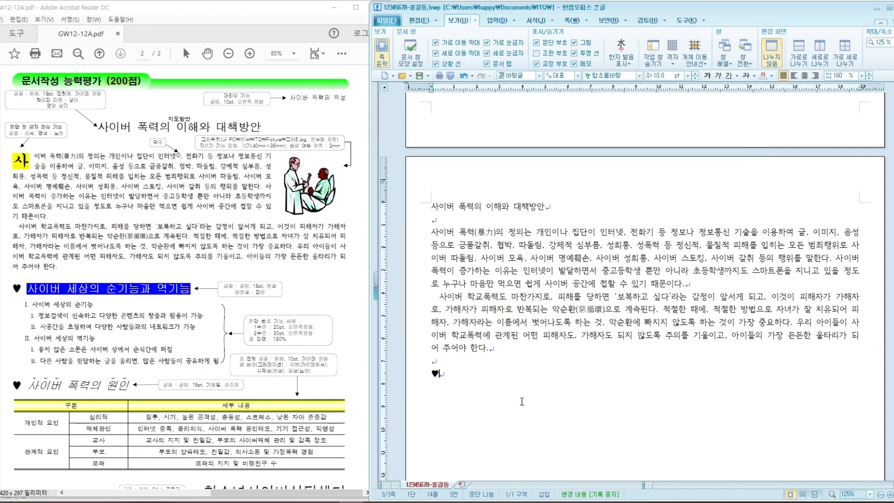
Enter the subheading 사이버 세상의 순기능 과 역기능 after the heart, with the line 사이버 세상의 순기능 below it.
type("사")
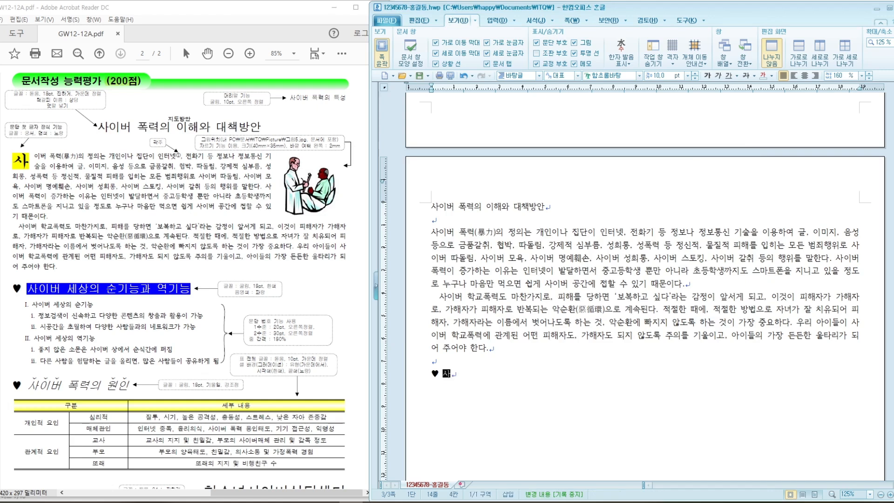
type("이버 세상의")
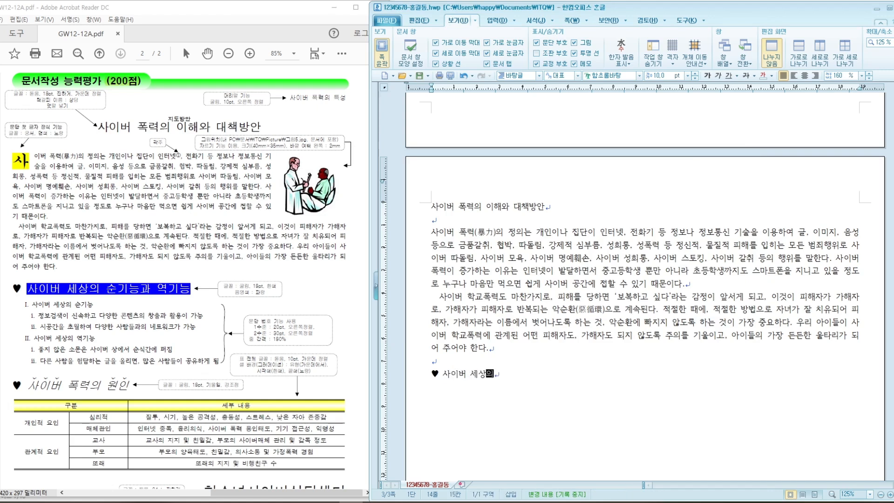
type(" 순기능 과 역기능")
key("Return")
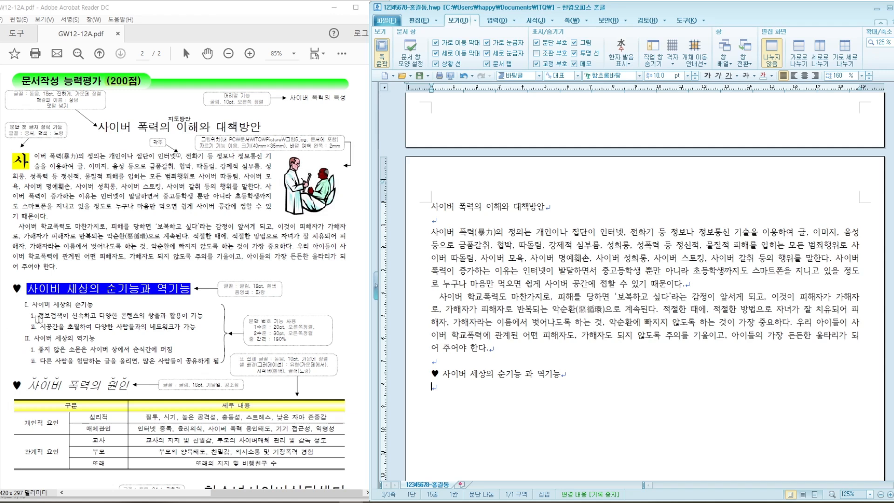
type("사이버 세사")
type("ㅇ의 순기능")
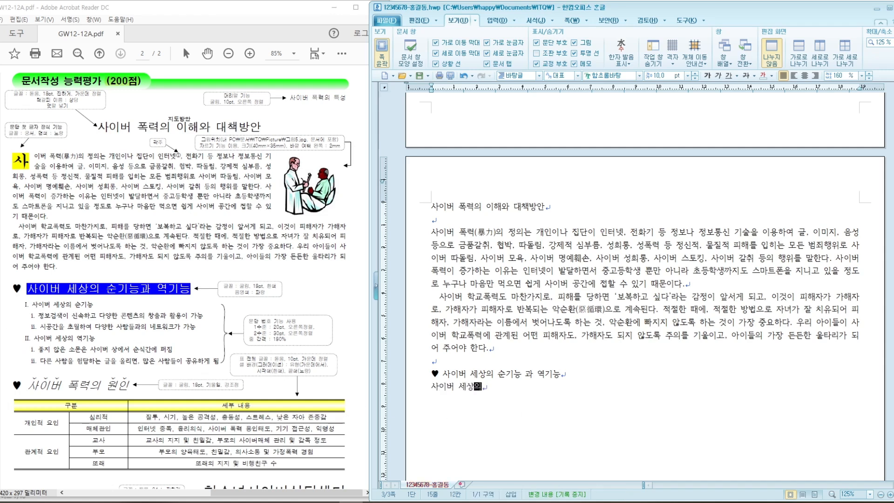
key("Return")
Add the line 정보검색이 신속하고 다양한 콘텐츠의 창출과 활용이 가능 below 사이버 세상의 순기능.
type("정보검색")
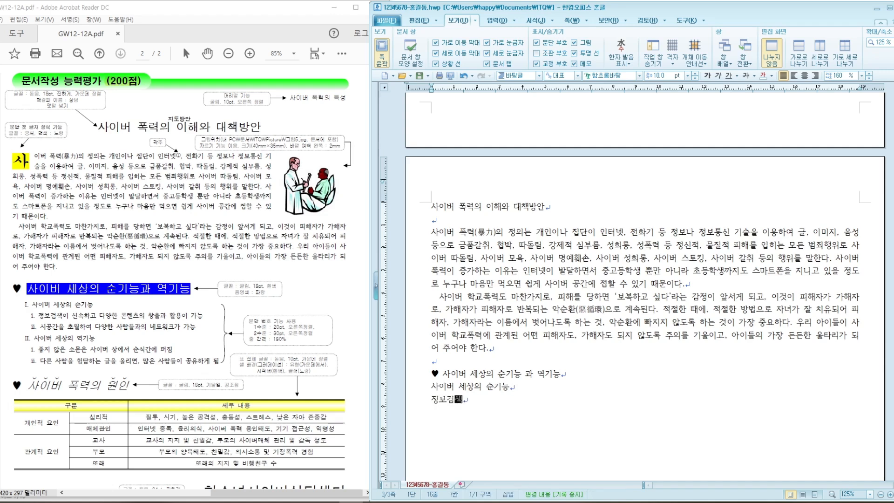
type("이 신속ㅎㅏ고 다양한 ㄴ")
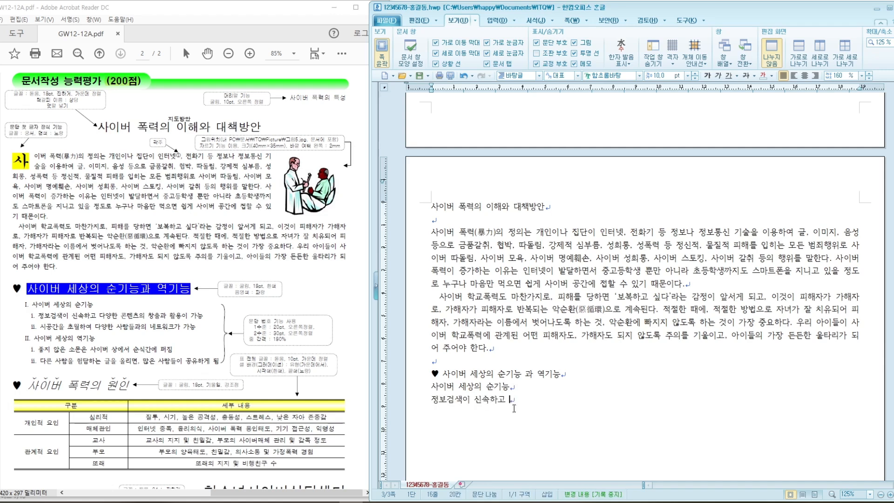
key("BackSpace")
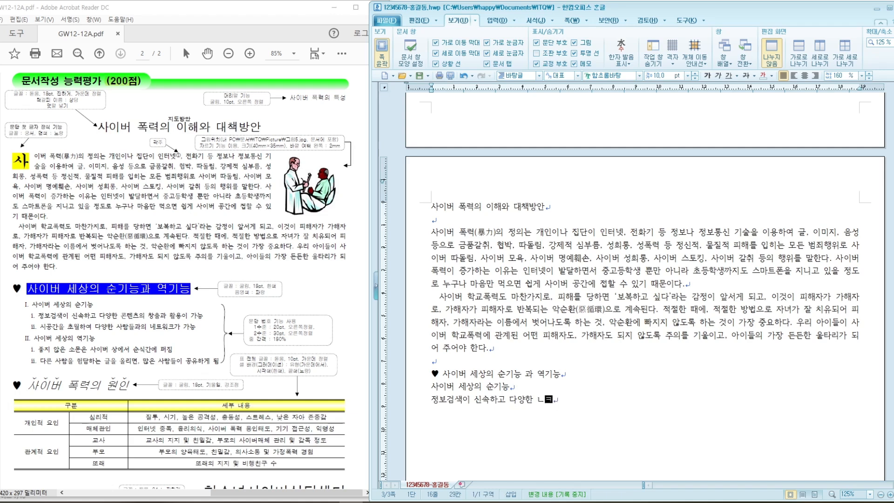
type("코")
type("ㄴ텐ㅊ")
type("의 창출과 ")
type("호할요")
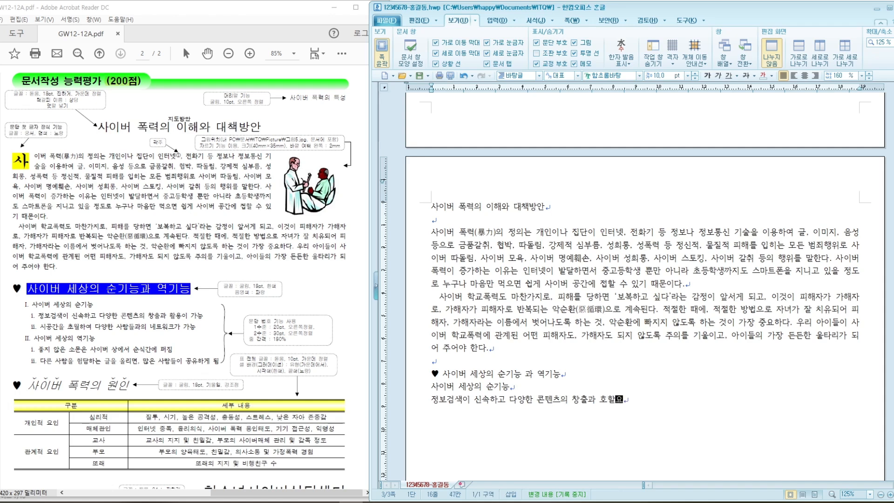
key("BackSpace")
key("BackSpace")
key("BackSpace")
type("활용이 가능")
key("Return")
Add the line 시공간을 초월하여 다양한 사람들과의 네트워크가 가능 as the next list entry.
type("시공간으")
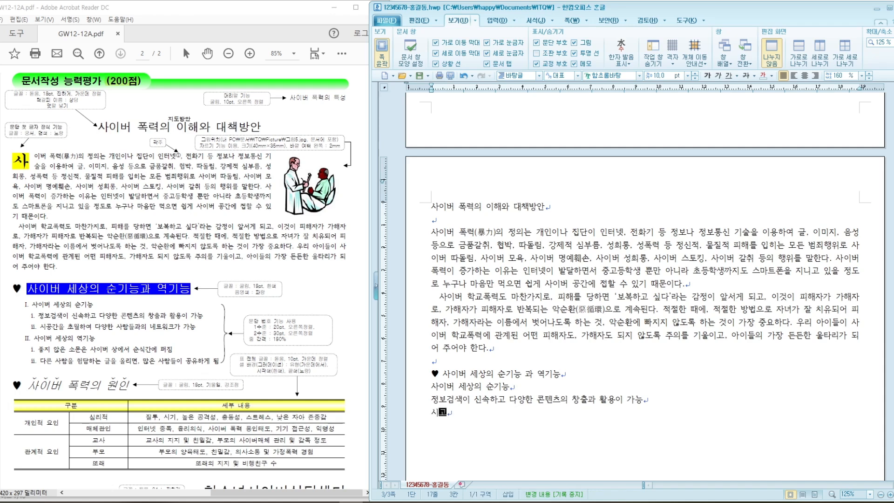
type("을 초")
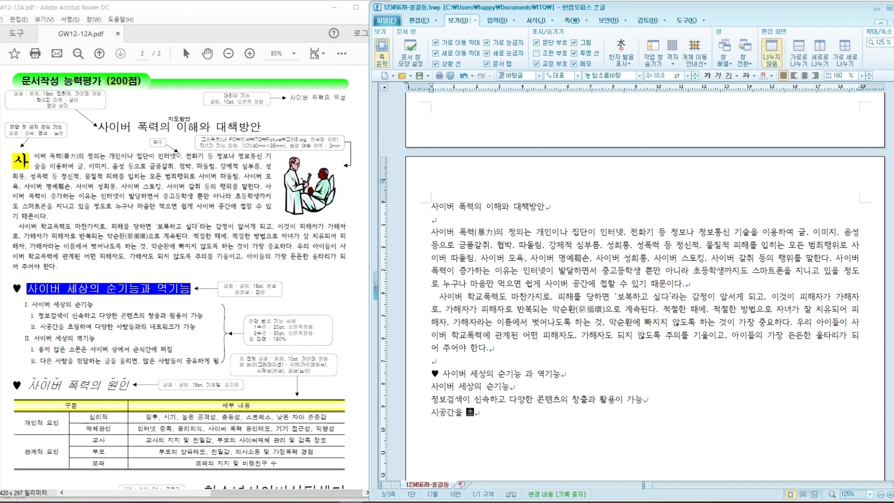
type("월하여 다양한 사람들ㄱ")
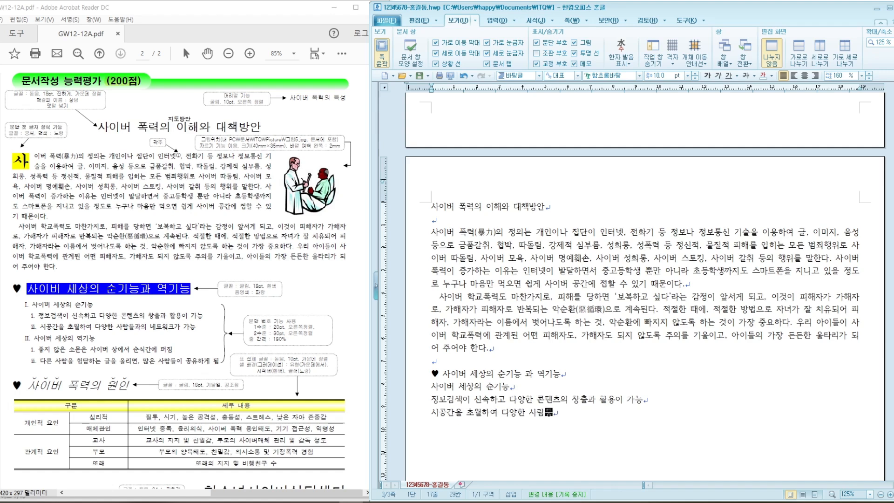
key("BackSpace")
key("BackSpace")
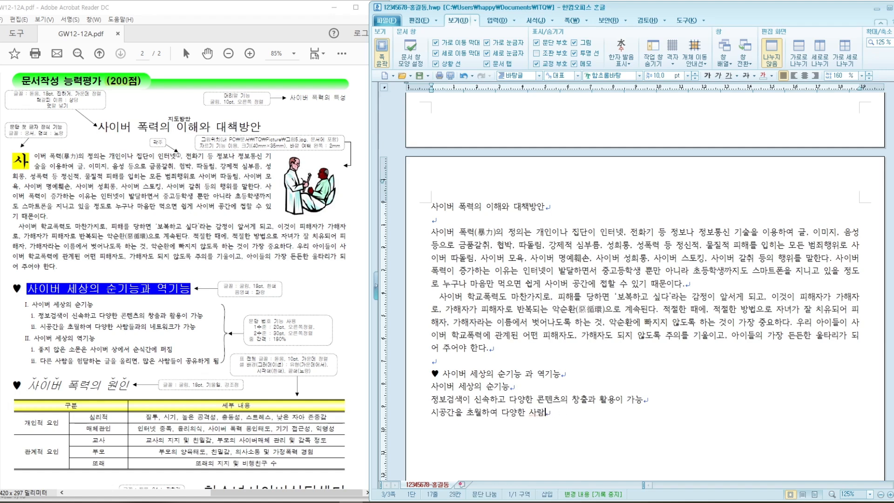
type("ㄹㄱㅘ의 네트우")
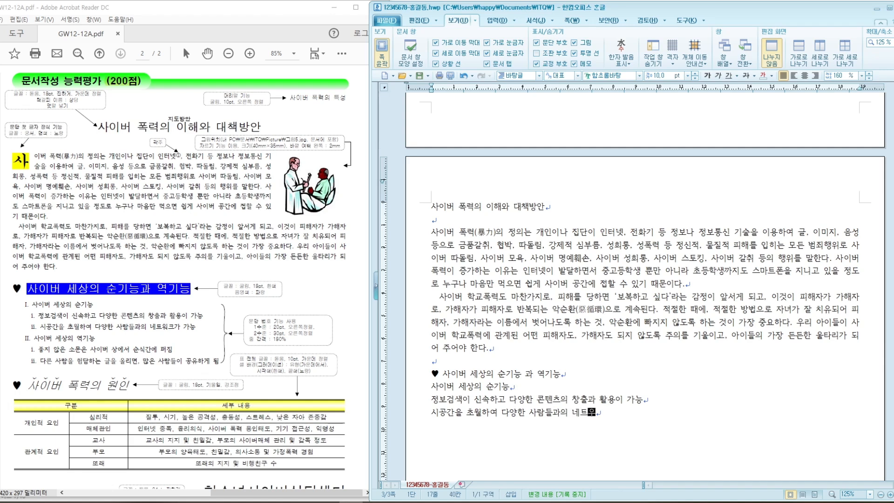
type("크가 가능")
key("Return")
Add the line 사이버 세상의 역기능 and begin the line below it with 좋지 않은.
type("사")
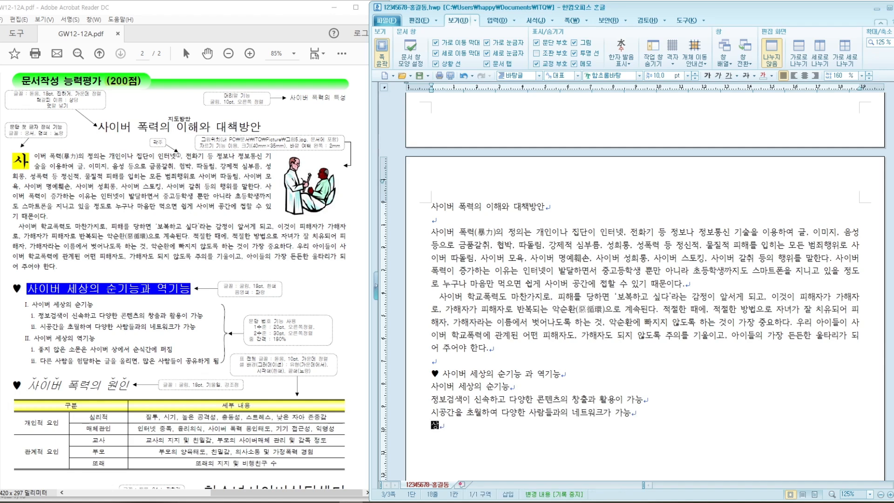
type("이버 세상ㅇ 영ㄱ기능")
key("Return")
type("좋")
type("지 않은 소")
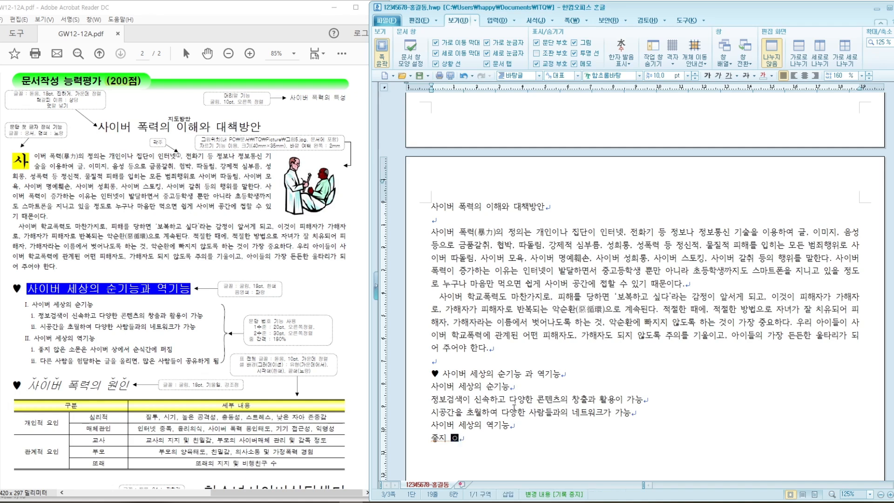
Complete the line under 사이버 세상의 역기능 as "좋지 않은 소문은 사이버 상에서 순식간에 퍼짐" and start a new line.
type("문")
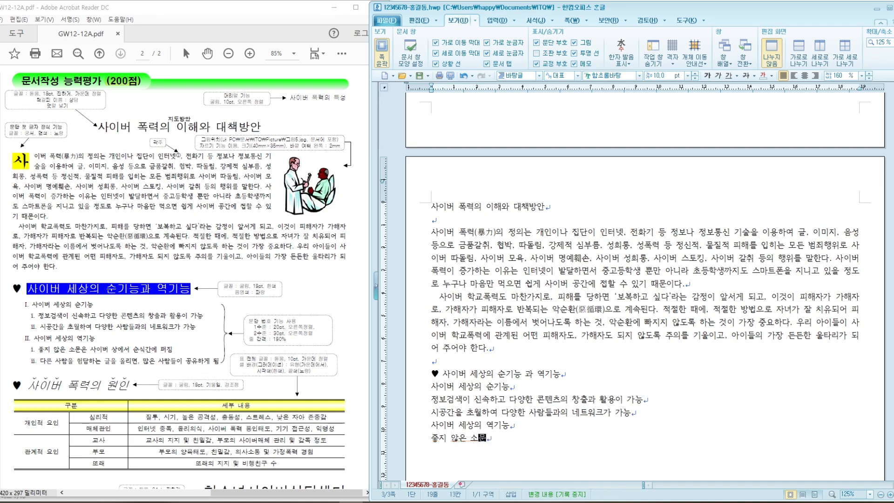
type("은 사이버 상ㅇ")
type("서 순ㅅ")
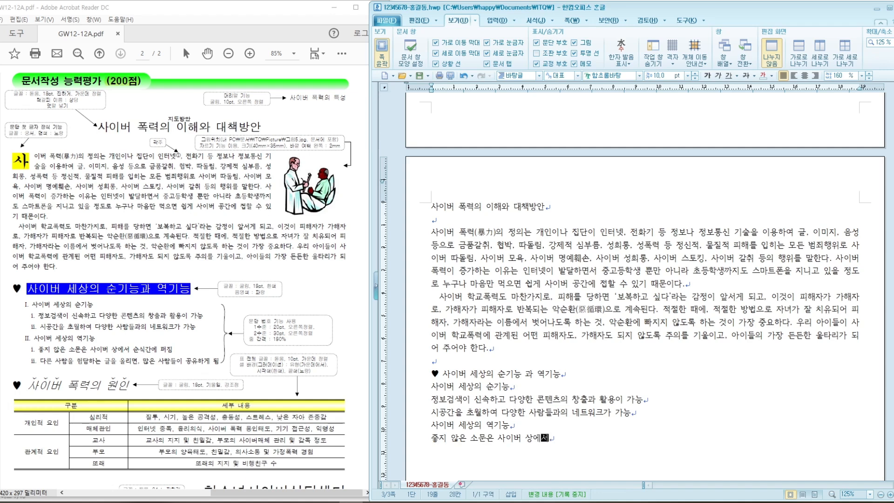
type("간에 퍼짐")
key("Return")
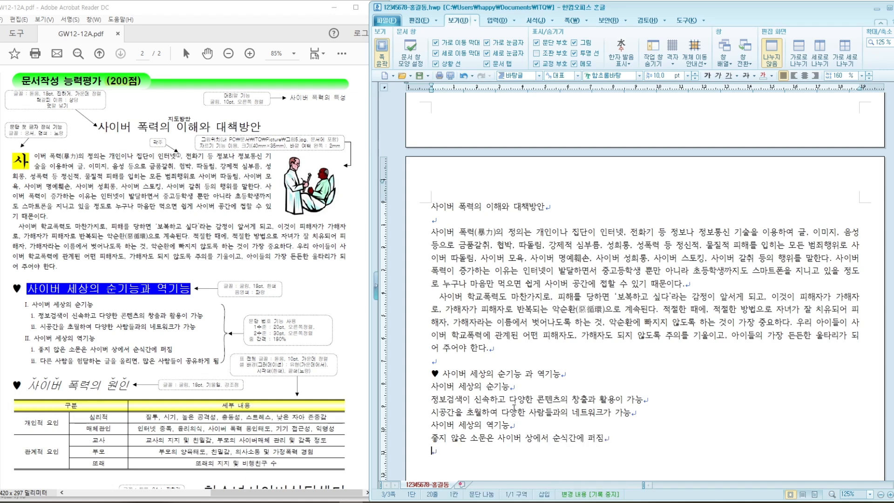
Write the next line as "다른 사람을 험담하는 글을 올리면, 많은 사람들이 공유하게 됨".
type("다른 사람을 ")
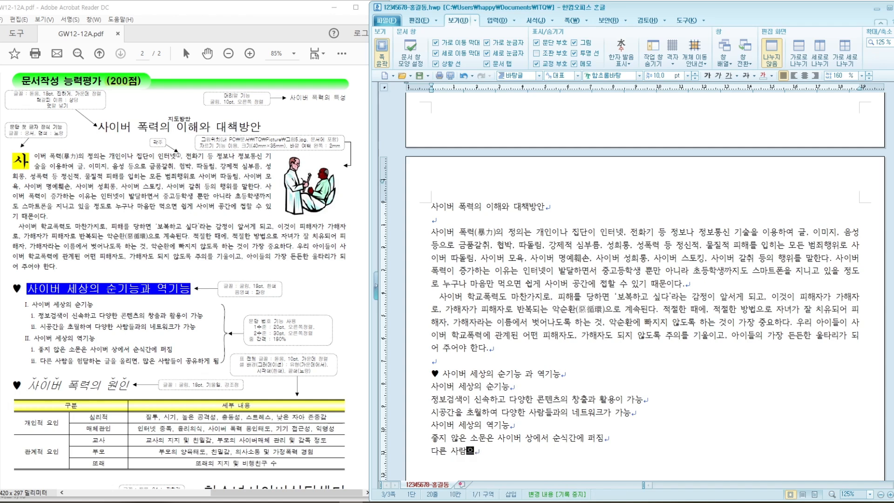
type("험담하")
type("는 글을 올")
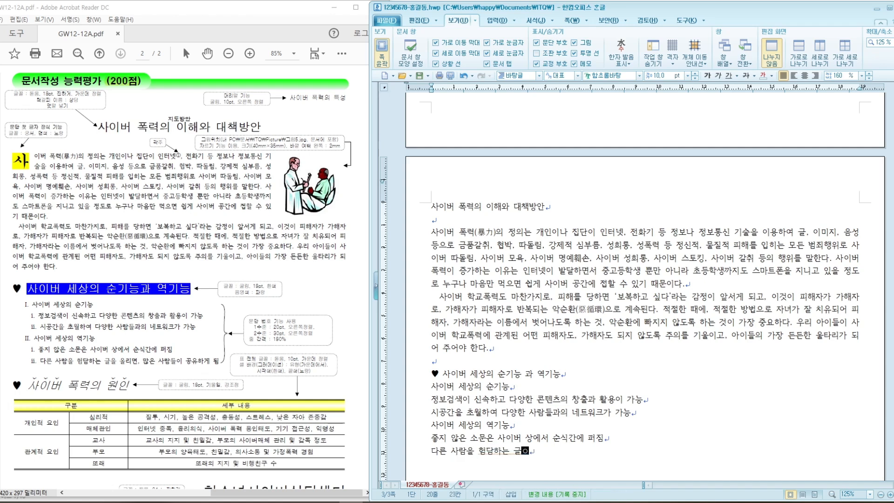
type("리면")
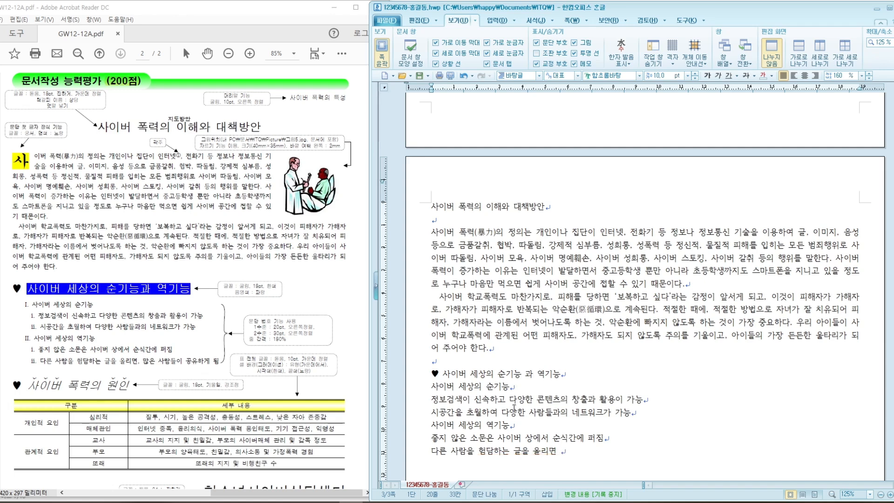
type(", 많은 사람들이 공유")
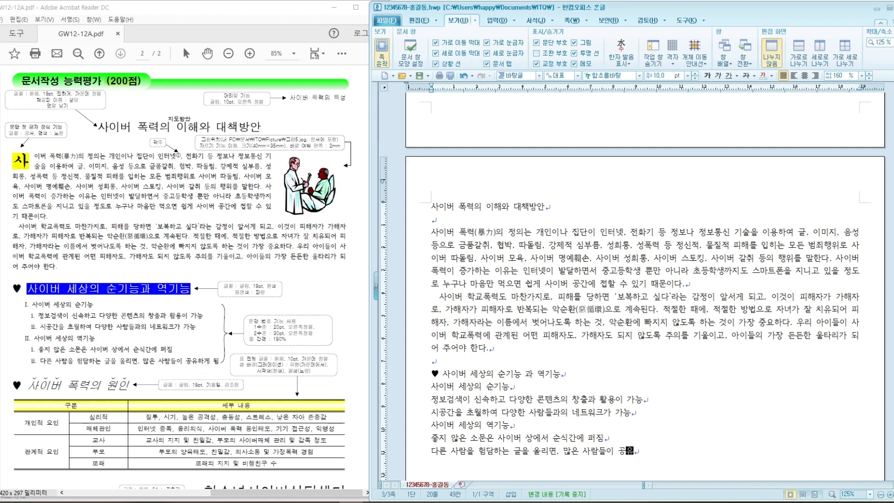
type("하게 되")
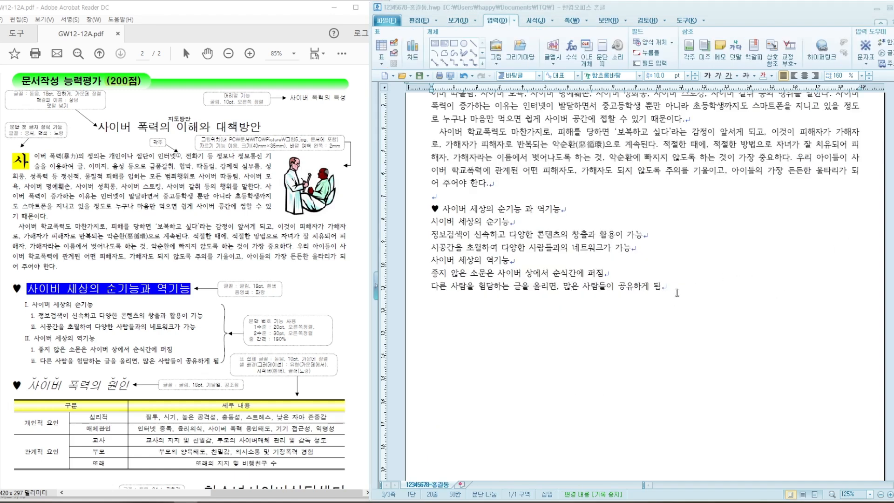
Leave one blank line after the last sentence and insert a ♥ special character on the line below it.
left_click(677, 291)
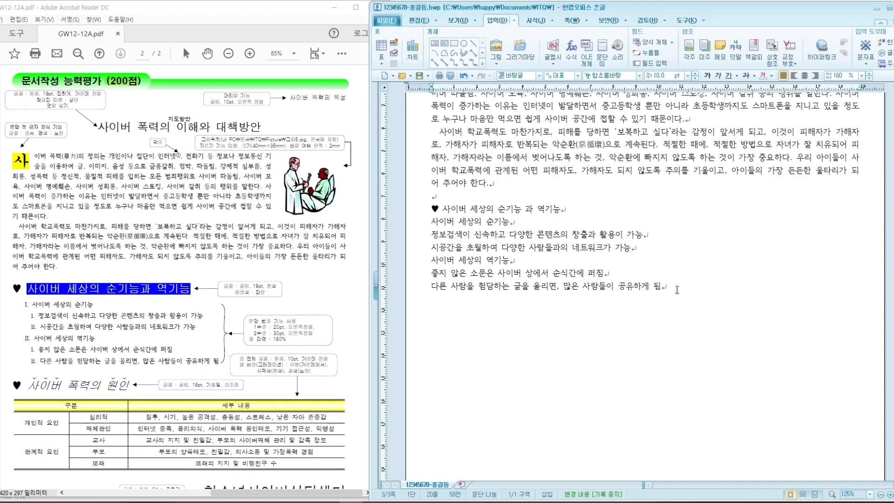
key("Return")
key("Return")
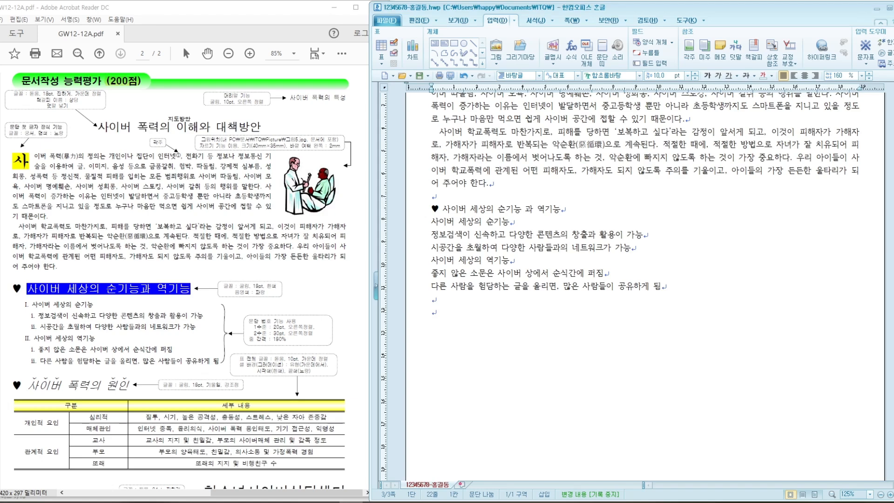
right_click(433, 314)
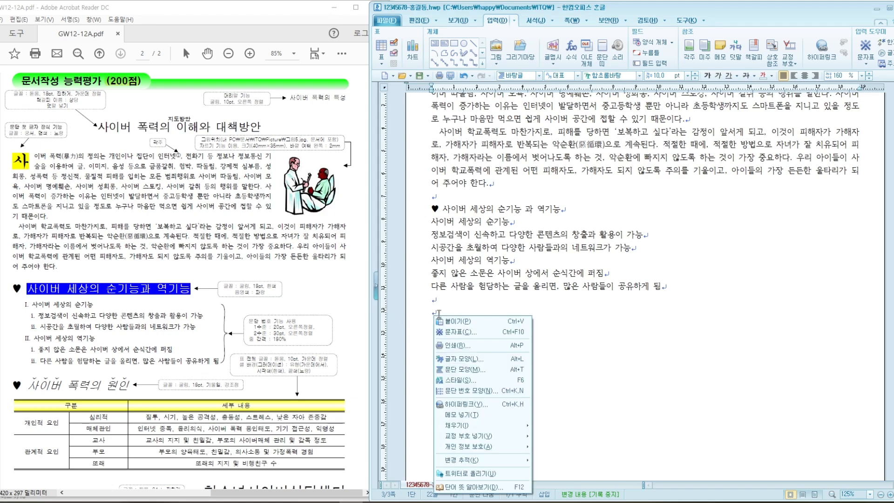
left_click(459, 332)
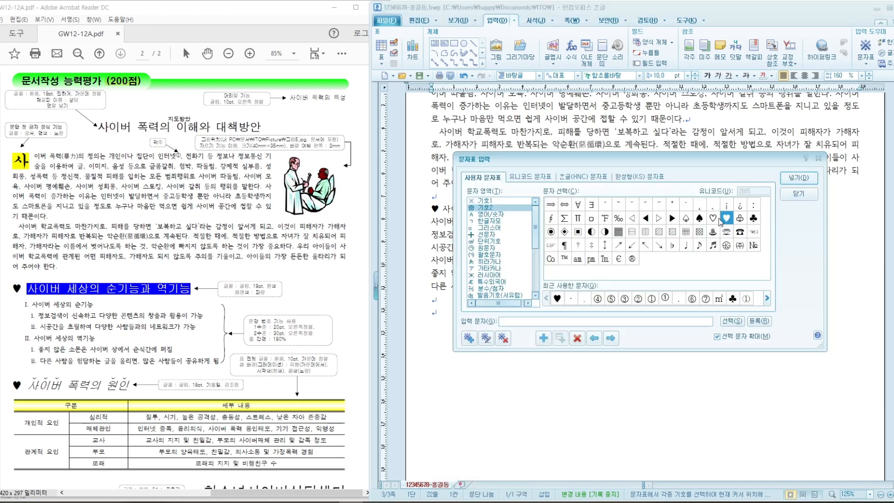
left_click(798, 177)
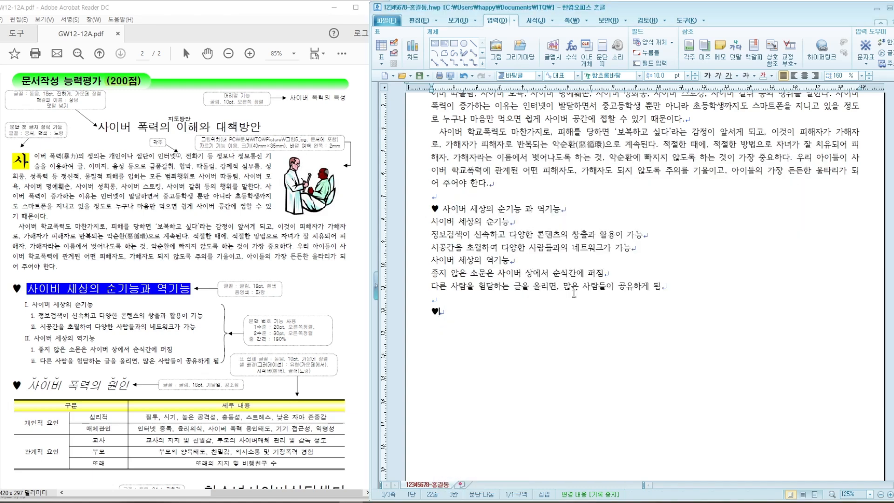
Write the heading "사이버 폭력의 원인" after the ♥ symbol and start a new line.
type("사이버")
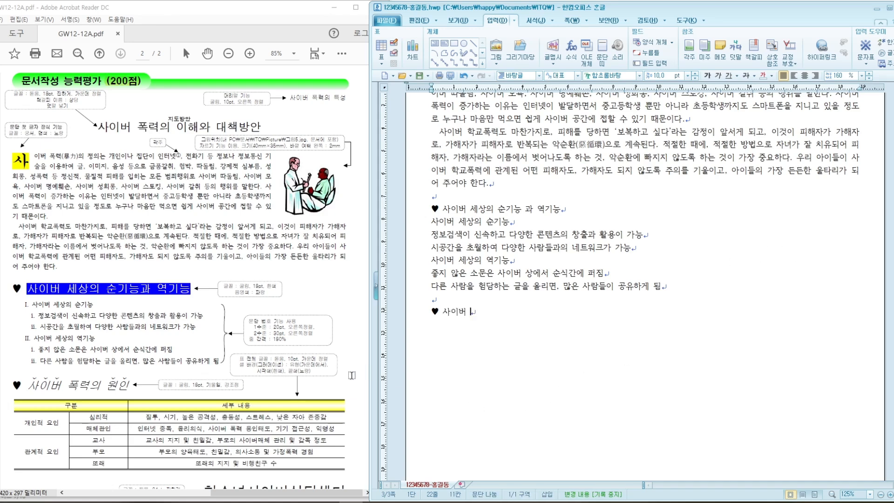
left_click(355, 373)
left_click_drag(379, 316, 378, 427)
left_click(481, 315)
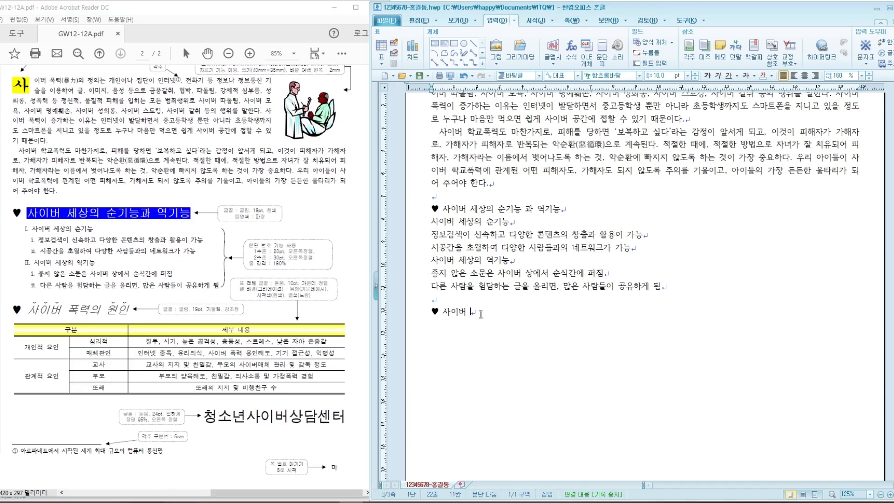
type("폭력")
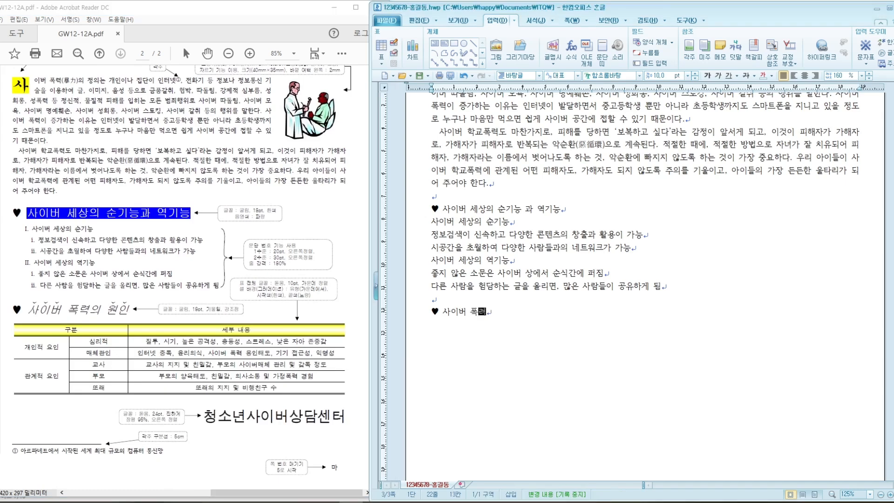
type("의 원인")
key("Return")
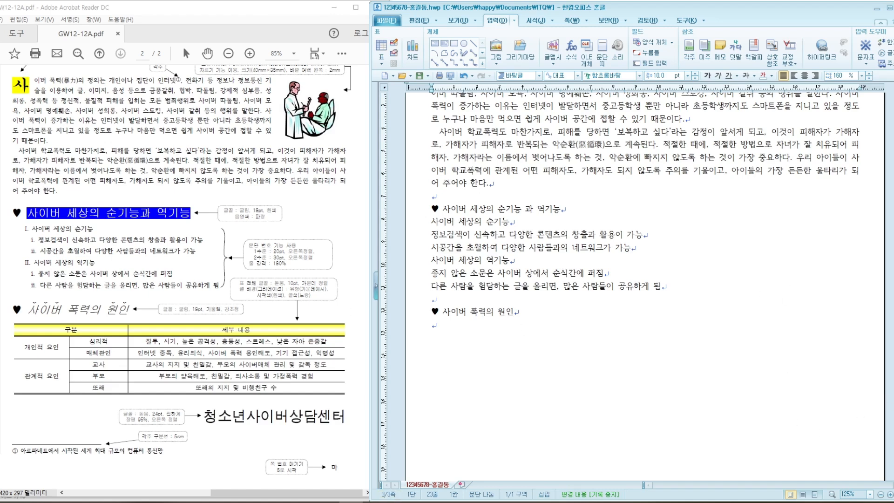
Insert a table with 6 rows and 3 columns below the 사이버 폭력의 원인 heading.
scroll(891, 181, "up", 15)
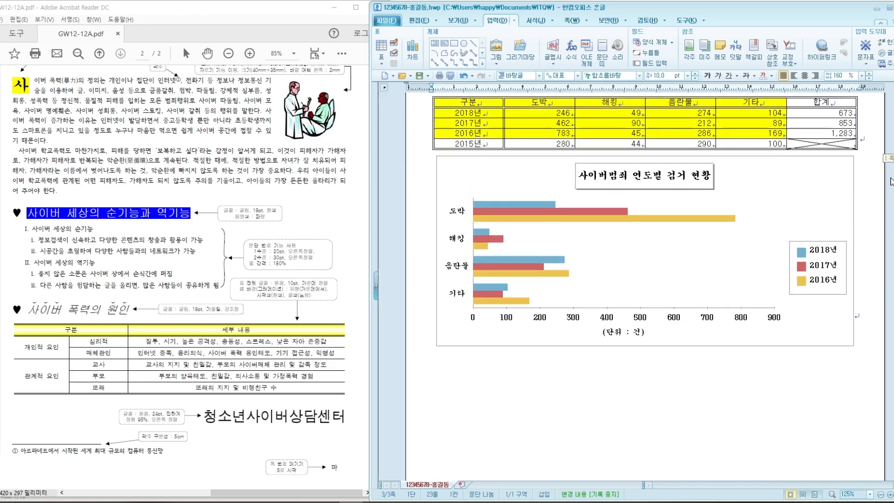
scroll(891, 182, "up", 2)
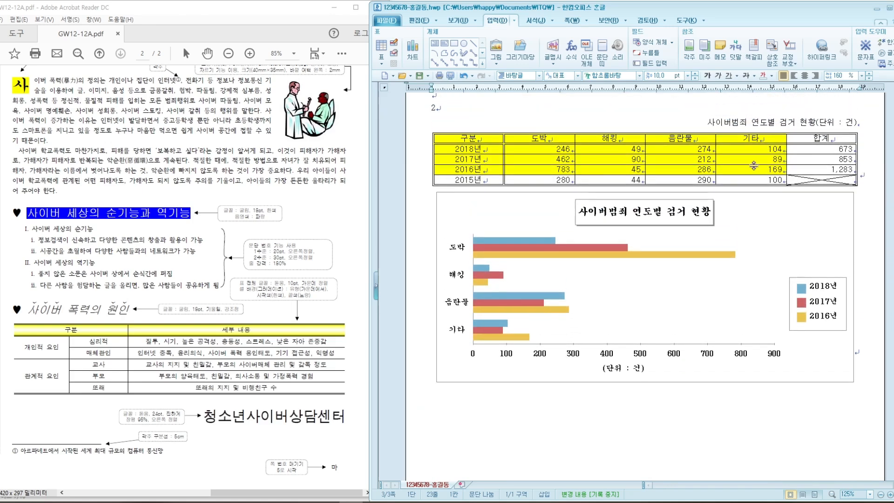
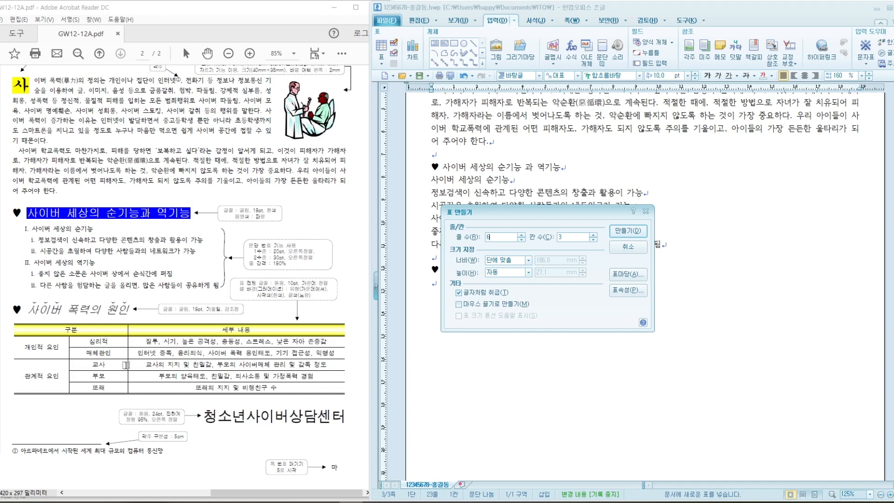
double_click(576, 240)
type("6")
left_click(626, 237)
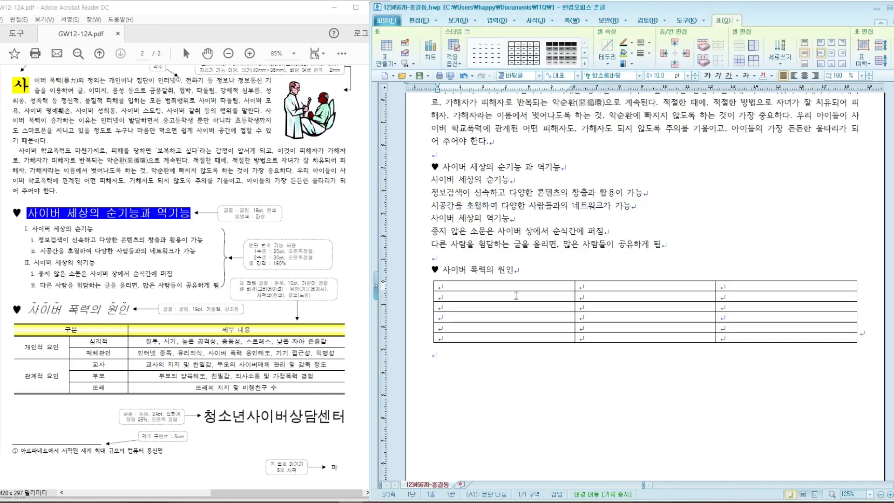
Narrow the table's first two columns and widen the third to match the proportions of the sample table in the PDF.
left_click_drag(575, 297, 495, 299)
left_click_drag(716, 296, 561, 298)
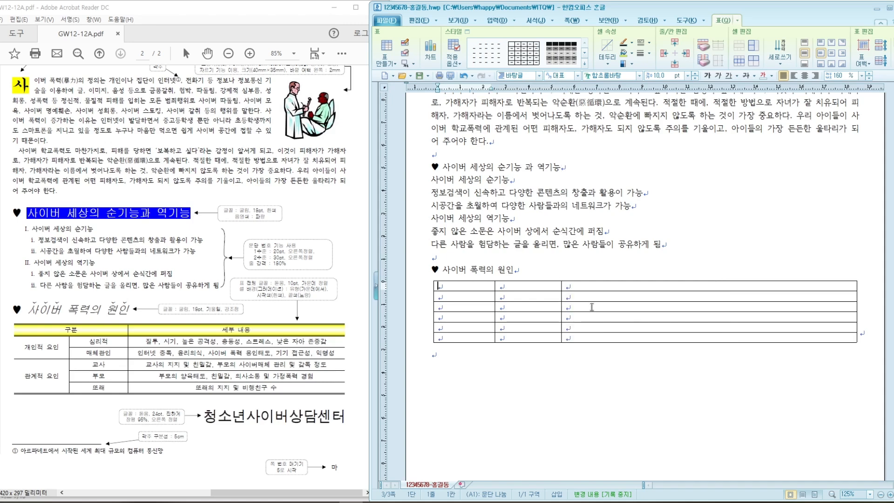
left_click_drag(493, 298, 570, 299)
left_click_drag(495, 298, 498, 300)
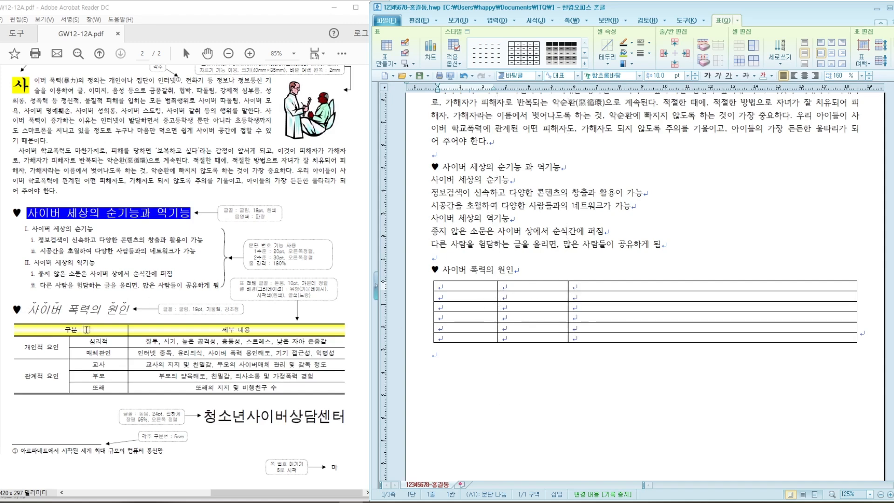
Merge the first two cells of the table's header row.
left_click_drag(464, 284, 515, 285)
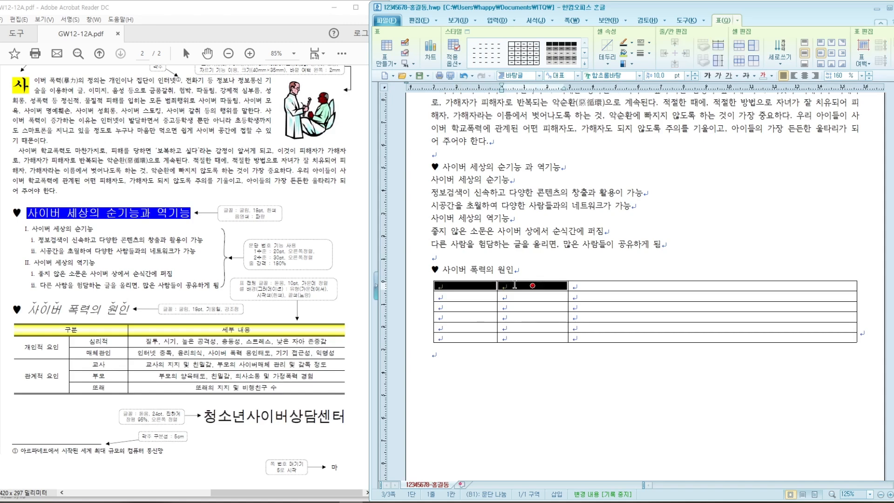
right_click(514, 285)
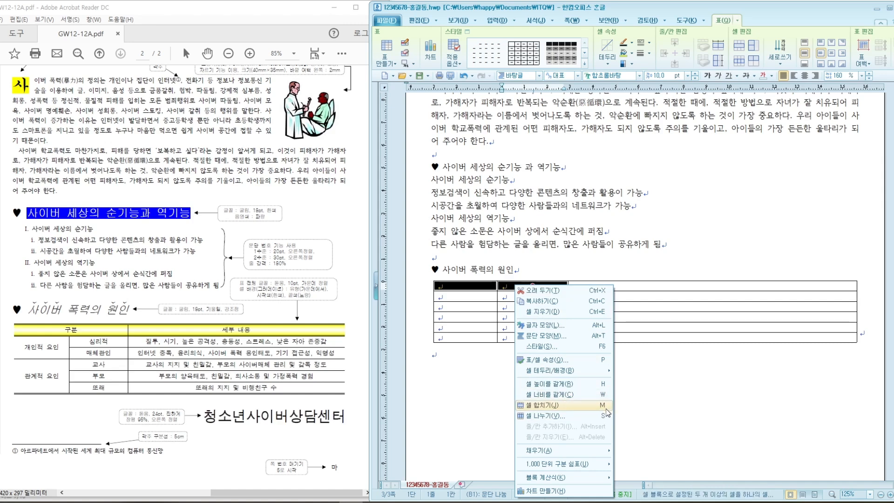
left_click(538, 406)
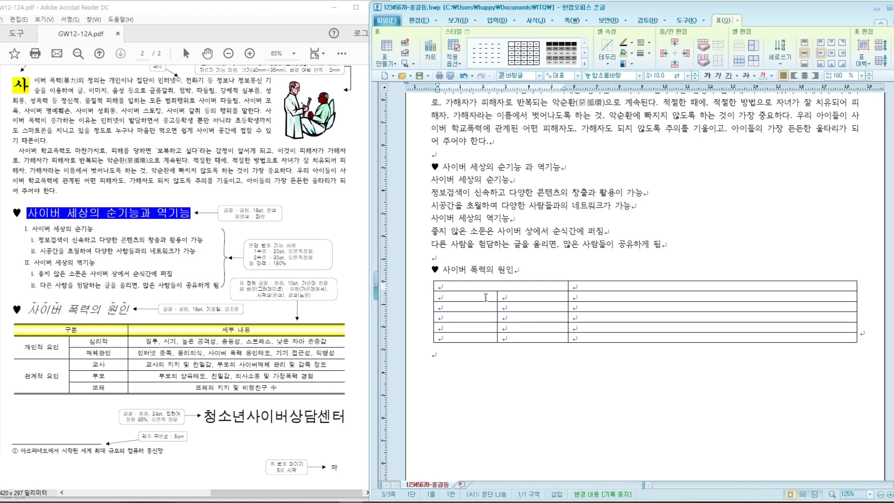
Merge the first-column cells of rows 2 and 3, and those of rows 4 to 6.
left_click_drag(485, 297, 486, 306)
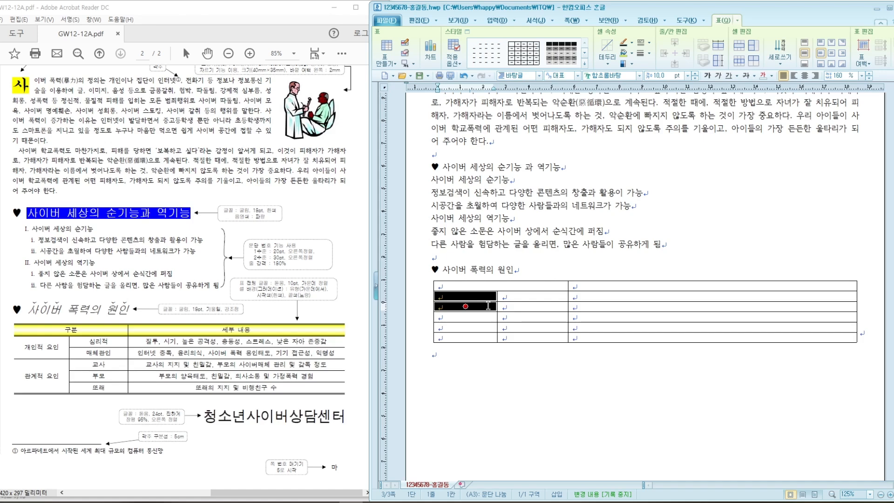
key("m")
left_click_drag(489, 318, 489, 337)
key("m")
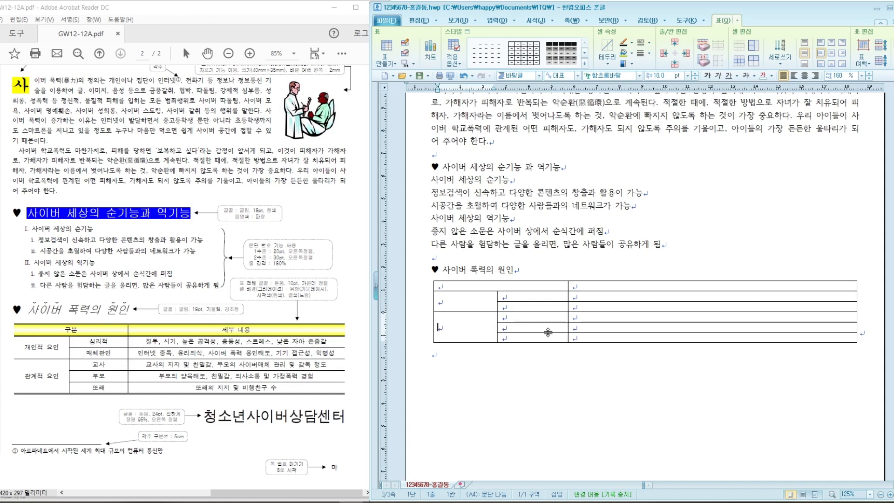
Fill the first column's merged cells with 구분, 개인적 요인 and 관계적 요인 from the header row down.
left_click(459, 286)
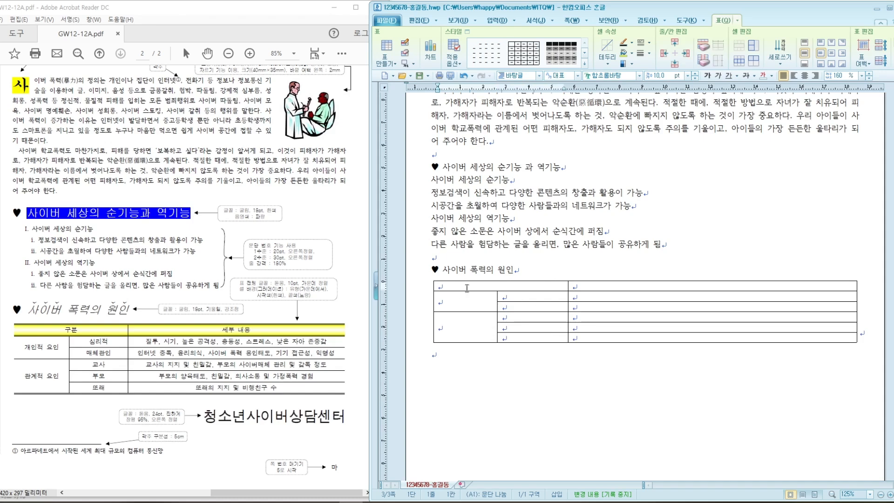
type("구분")
left_click(463, 301)
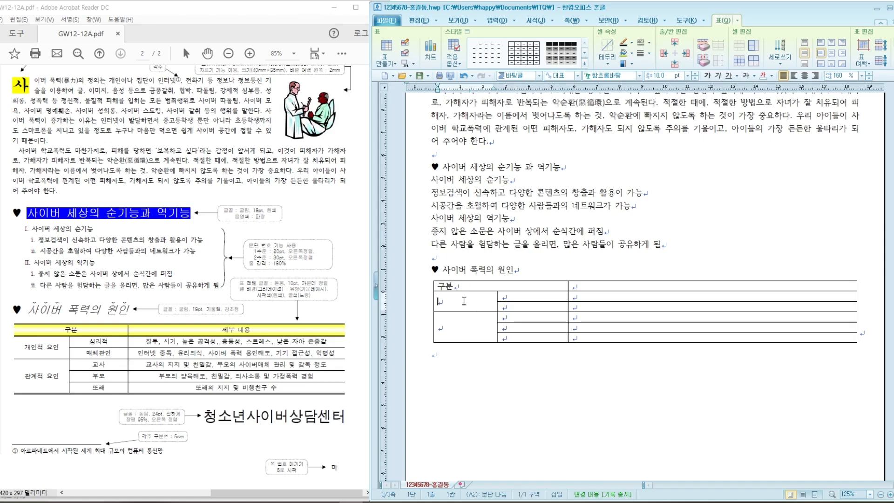
type("개인적")
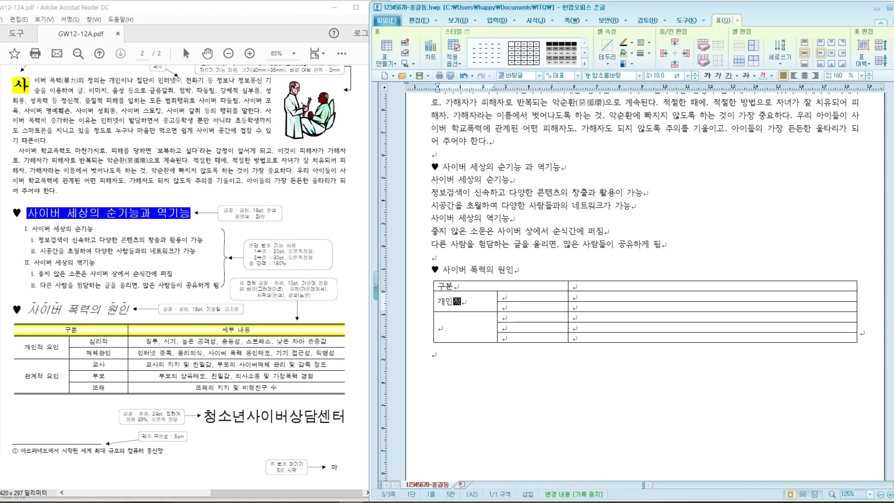
type(" 요인")
left_click(453, 336)
type("관계")
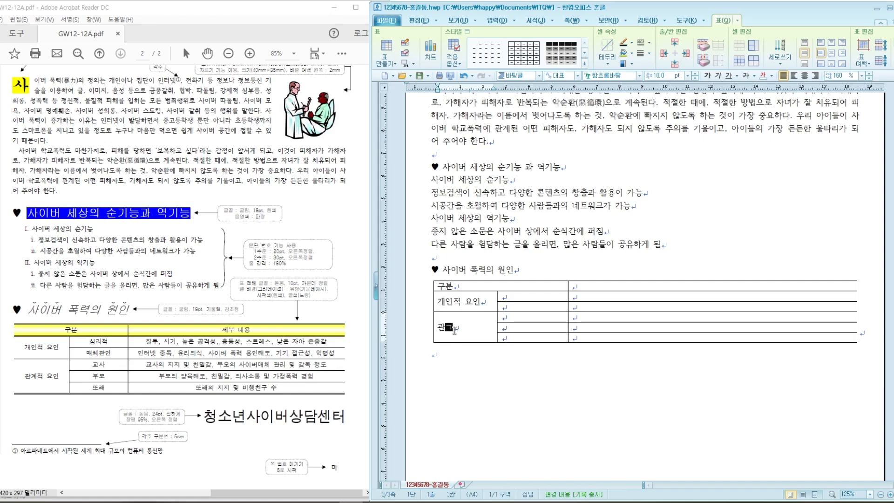
type("적 ㅇ")
type("요인")
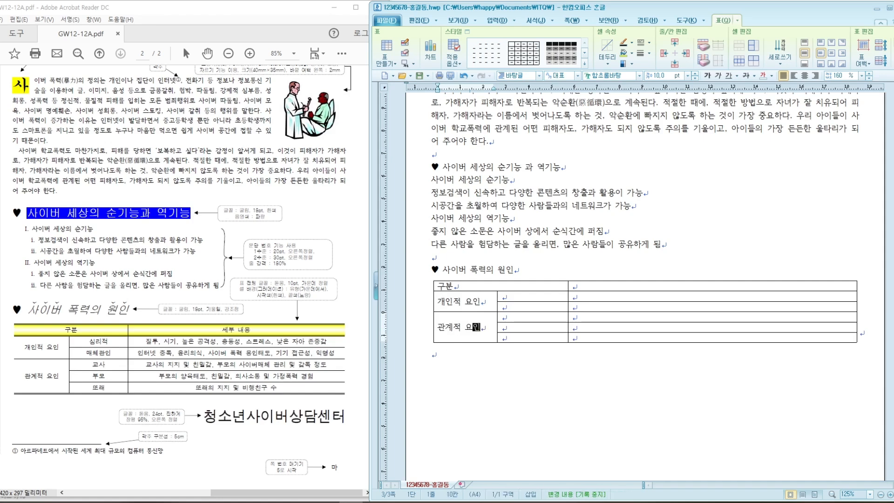
Fill the table's second column below the header with 심리적, 매체관인, 교사, 부모 and 또래, one per row.
left_click(531, 297)
type("심리적")
key("Down")
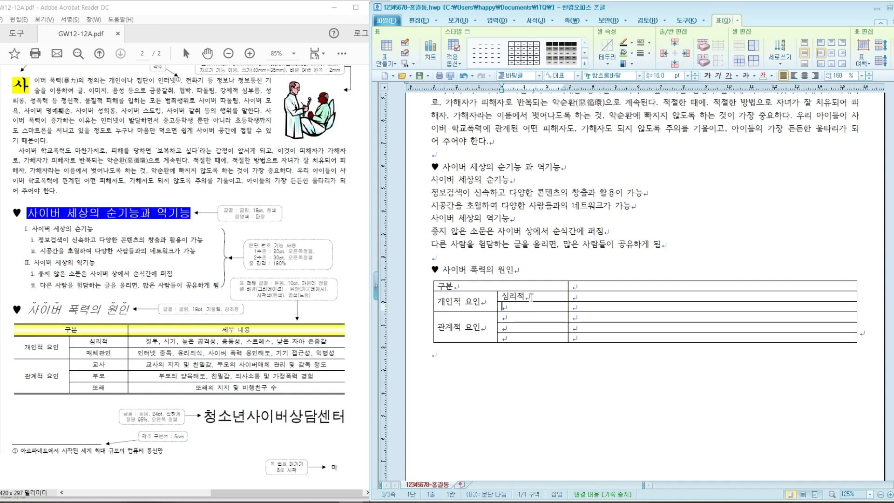
type("매체관")
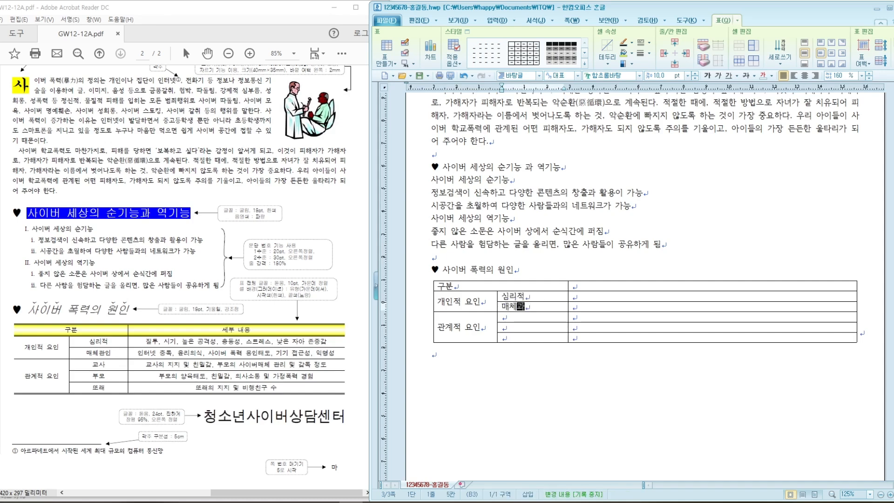
type("ㅇ")
left_click(555, 316)
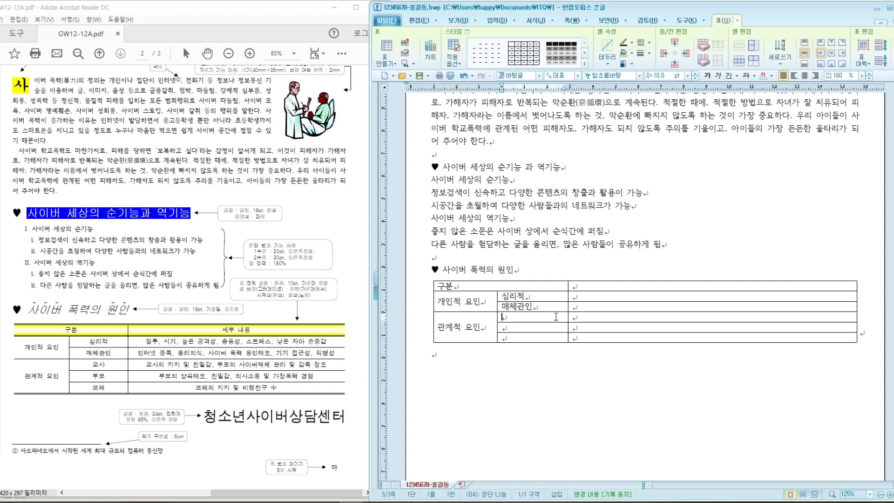
type("교사")
key("Down")
type("부모")
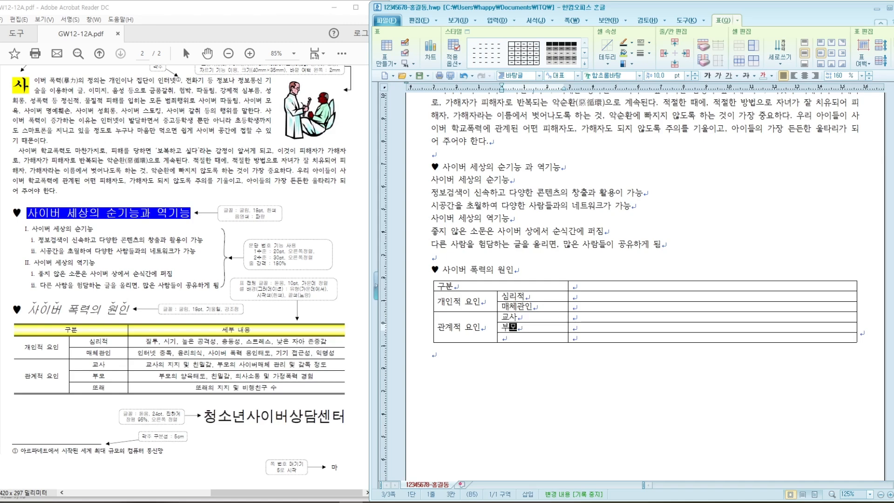
key("Down")
type("또래")
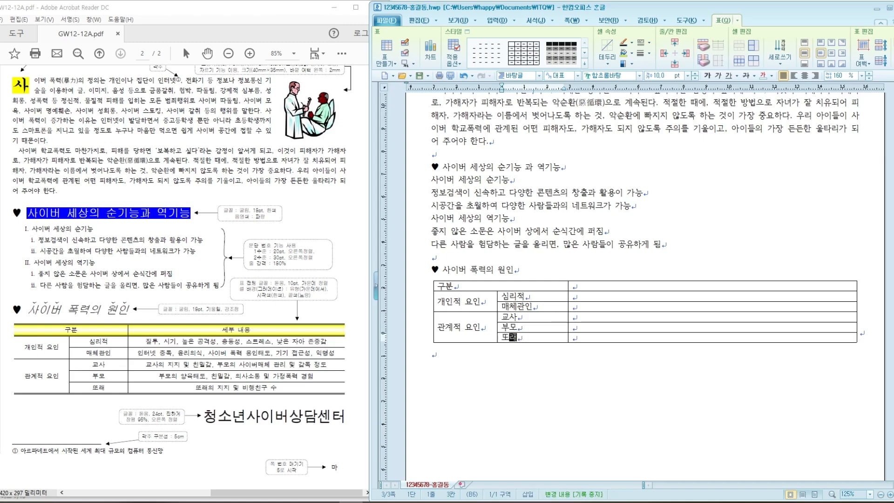
Enter the third column's header 세부 내용 and the 심리적 row's text "질투, 시기, 높은 공격성, 충동성, 스트레스, 낮은 자아 존중감".
left_click(703, 286)
type("세부 내용")
key("Down")
type("지")
type("투, 시기, 높ㅇ")
type("은 공격성, ")
type("충동성, ㅅ")
type("스트레스, 낮ㅇ")
type("은 장")
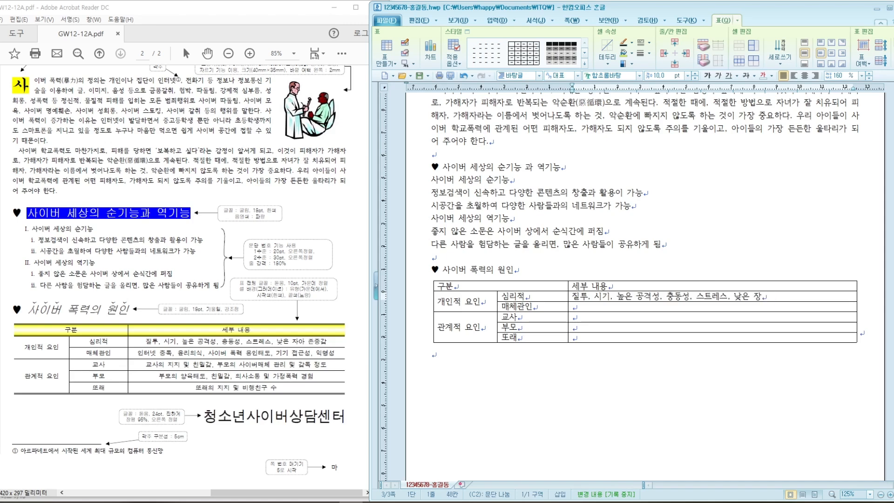
type("아 자아 존중ㄱ")
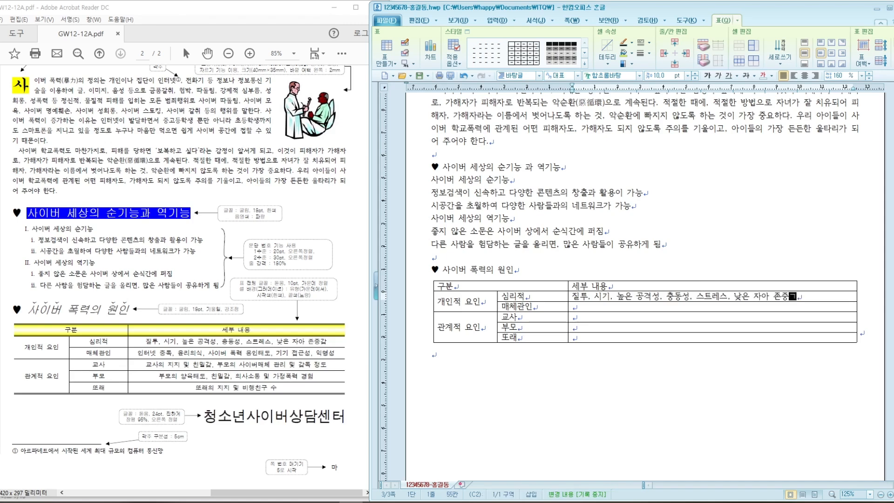
Enter "인터넷 중독, 윤리의식, 사이버 폭력 용인태도, 기기 접근성, 익명성" in the third column of the 매체관인 row.
key("Down")
type("인")
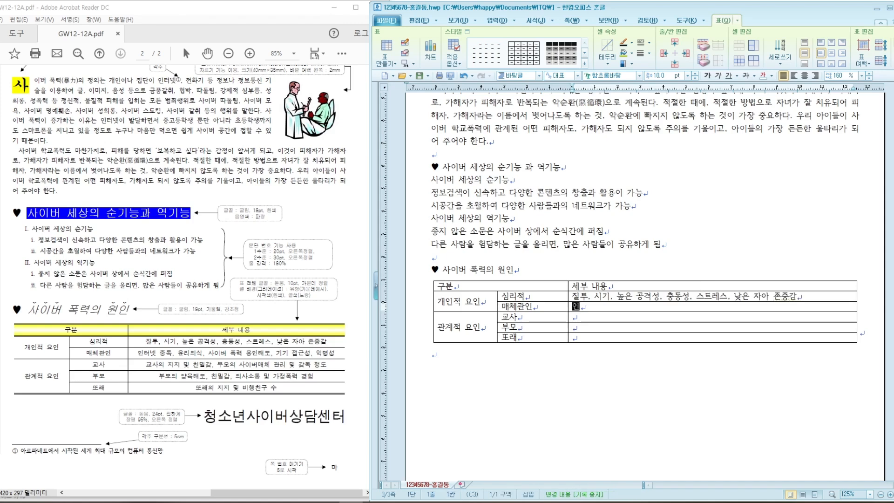
type("테넷 중독, 유")
type("리의식, 사이버 ㅇ")
key("BackSpace")
key("BackSpace")
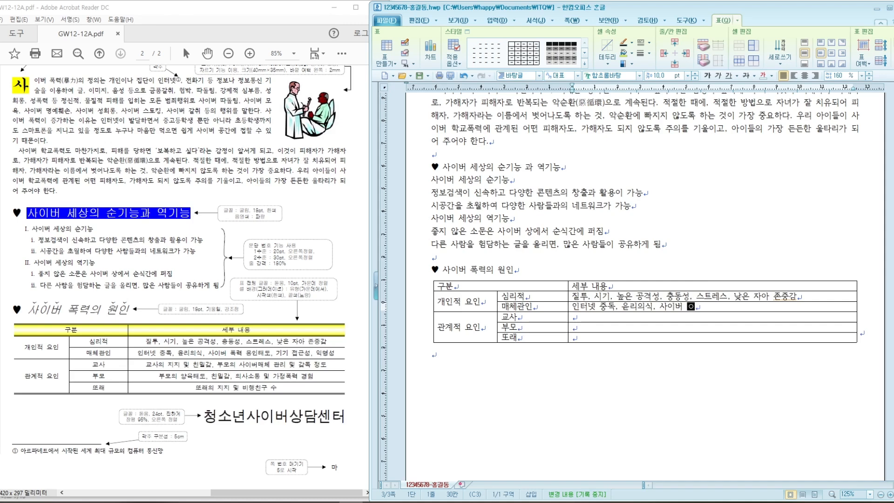
type("포")
type("ㄱ력")
type(" 용인태도")
type(", 기기")
type(" 접근성.")
key("BackSpace")
type(", 익명ㅅ")
Enter "교사의지지 및 친밀감, 부모의 사이버매체 관리 및 감독 정도" in the third column of the 교사 row.
key("Down")
type("교사")
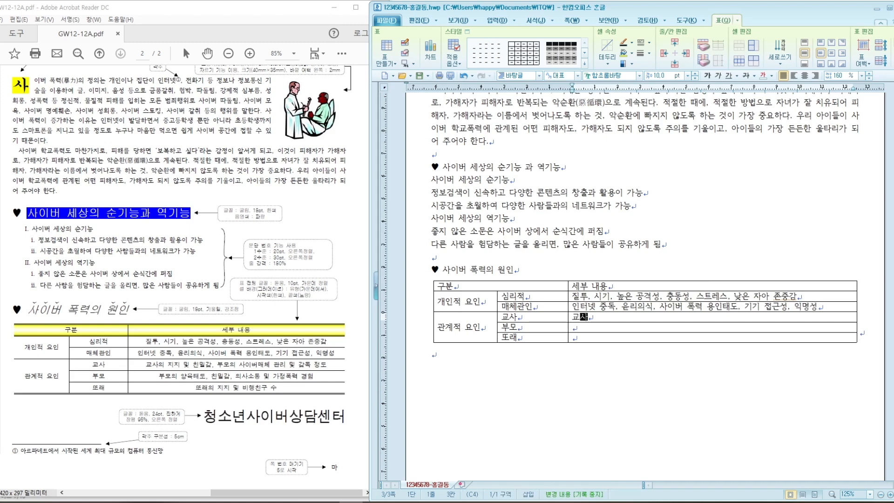
type("의 지지 및 ")
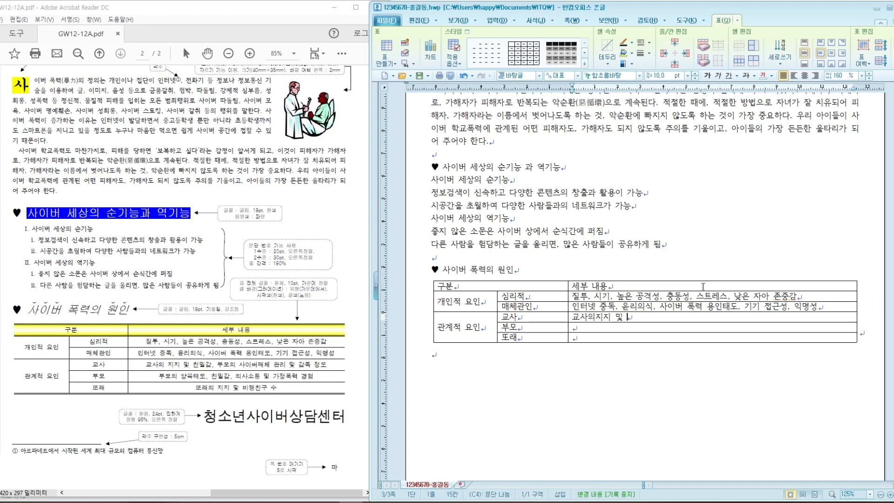
type("및")
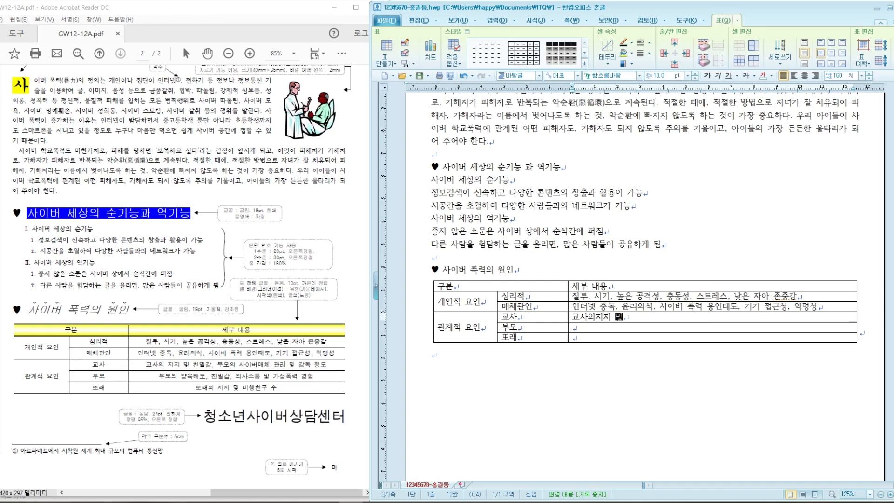
type(" ㅊ밀가ㅁ,")
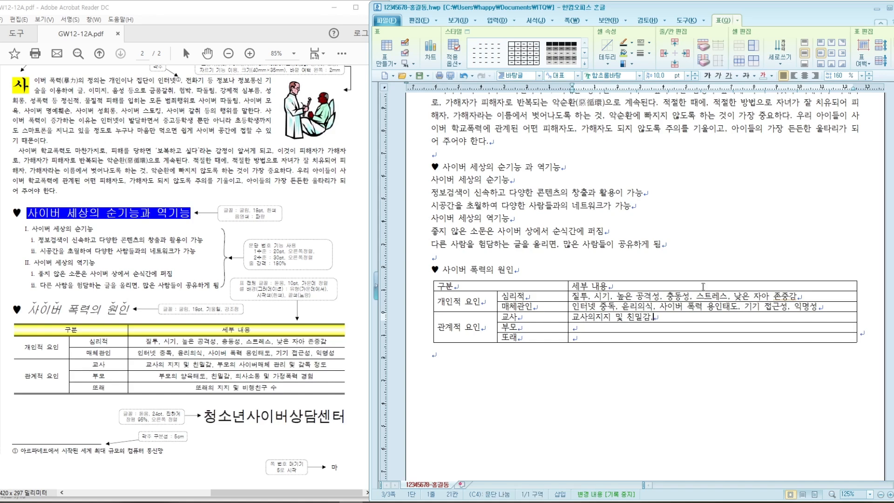
type(" ㅂ모으")
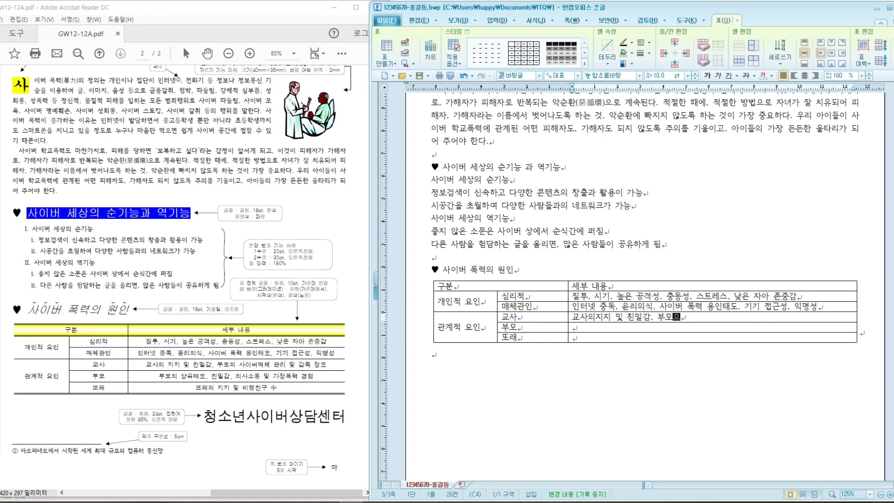
type(" 사이버매체 관리 및 감독")
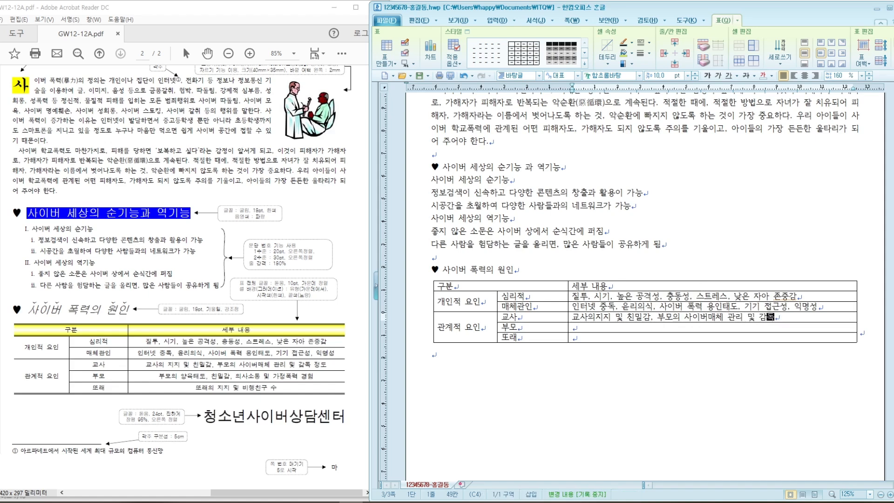
type(" 정도.")
Enter "부모의 양육태도, 친밀감, 의사소통 및 가정폭력 경험" in the third column of the 부모 row.
key("Down")
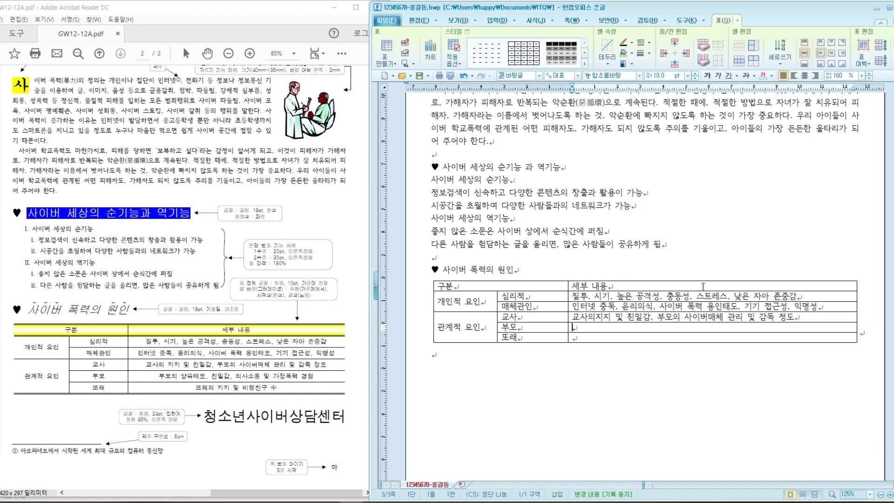
type("부보의")
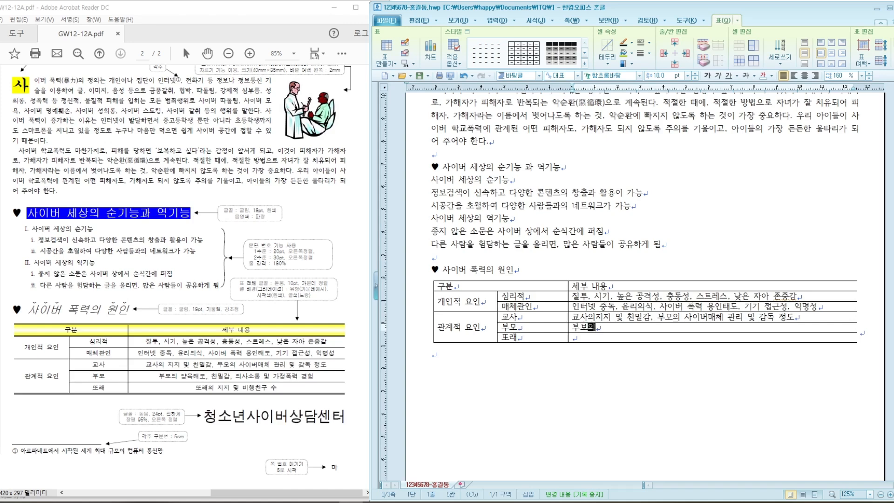
key("BackSpace")
key("BackSpace")
type("모의 야ㅇ육태도")
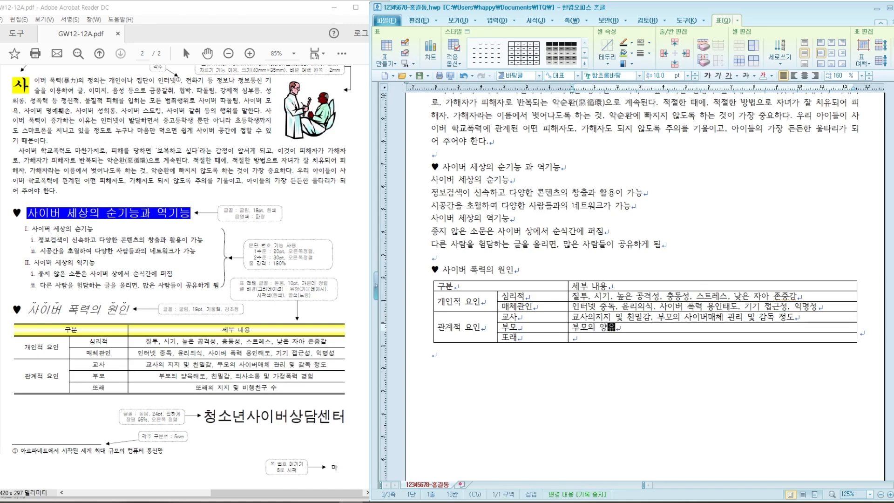
type(",")
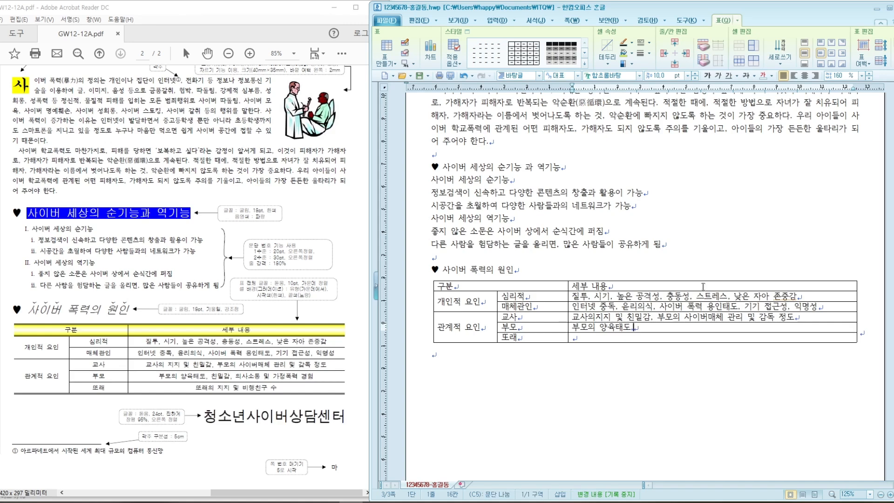
type(" 친밀")
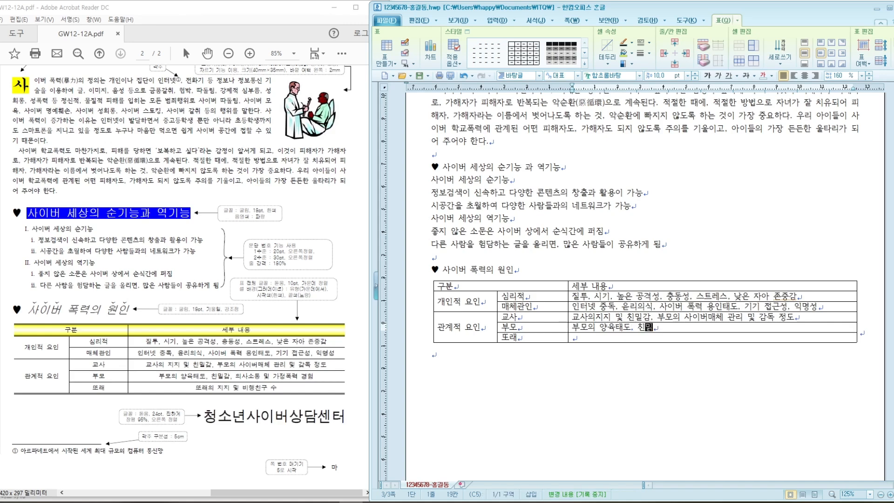
type("감, 의사소통 및 가정폭")
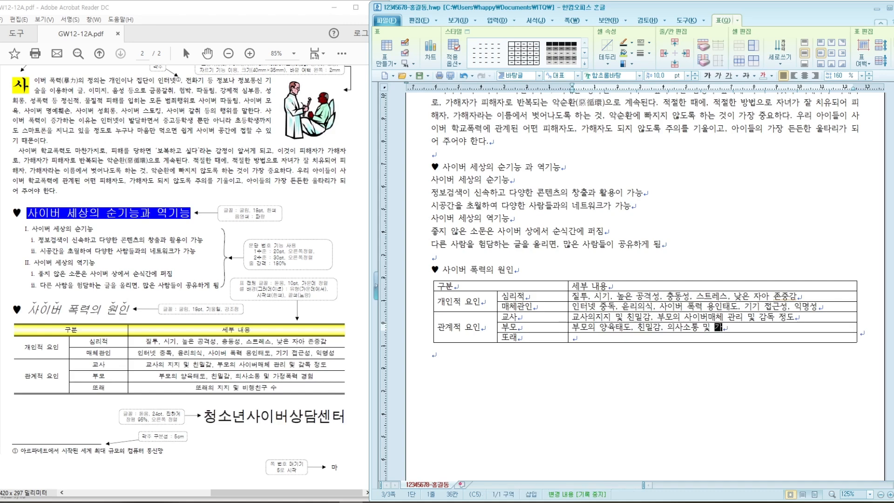
type("경허")
Enter "또래의지지 및 비행친구 수" in the third column of the 또래 row.
key("Down")
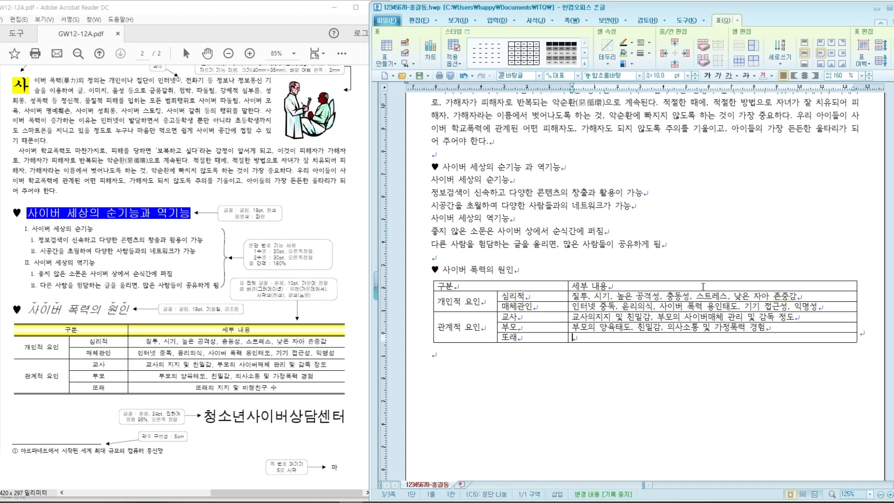
type("또래의지")
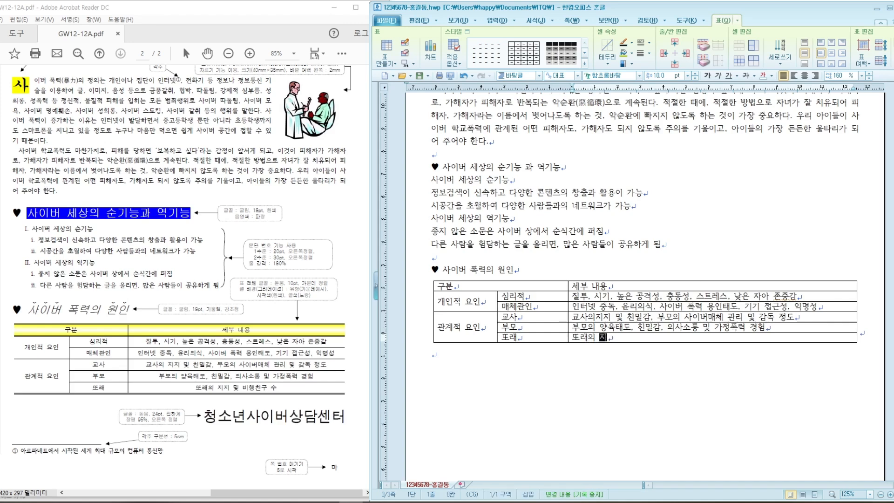
type("지 미및 비행친구 수")
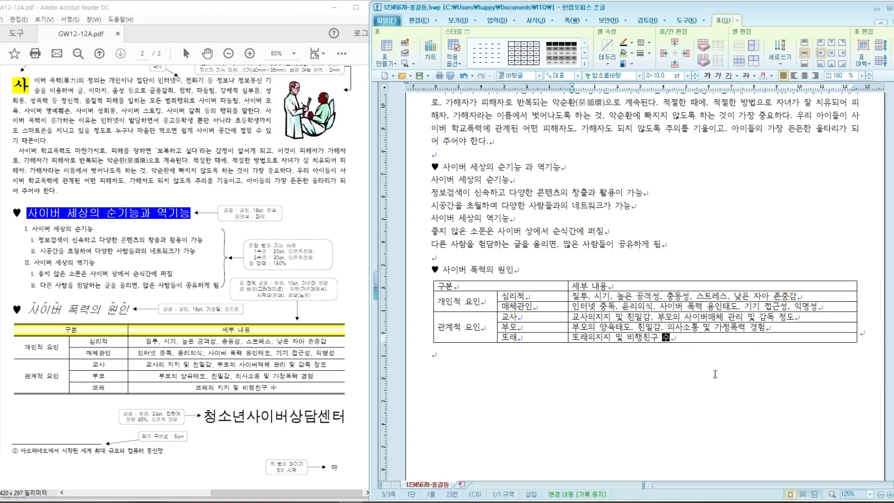
left_click(690, 337)
Insert two new paragraphs directly after the table, leaving one blank line before the next text line.
left_click(867, 331)
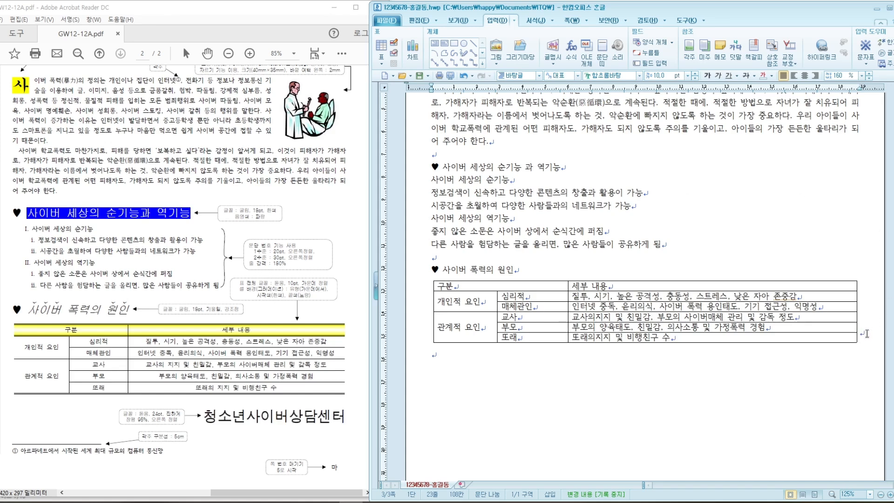
left_click(444, 360)
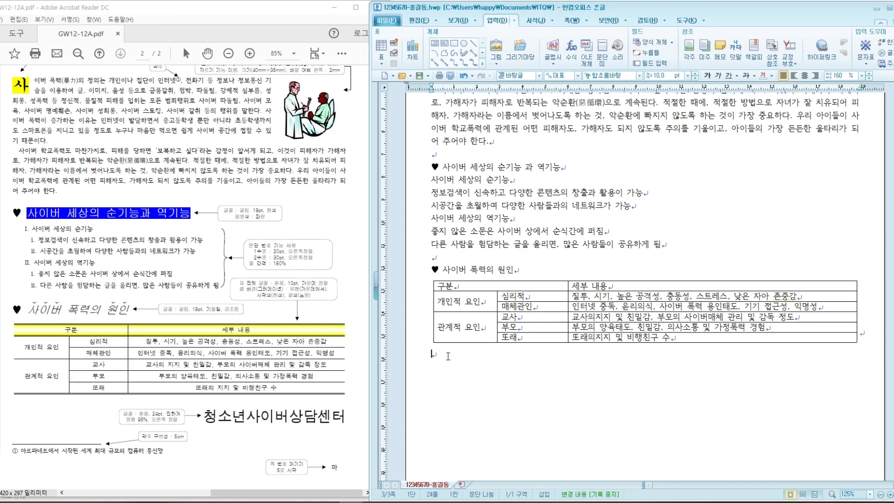
left_click(875, 334)
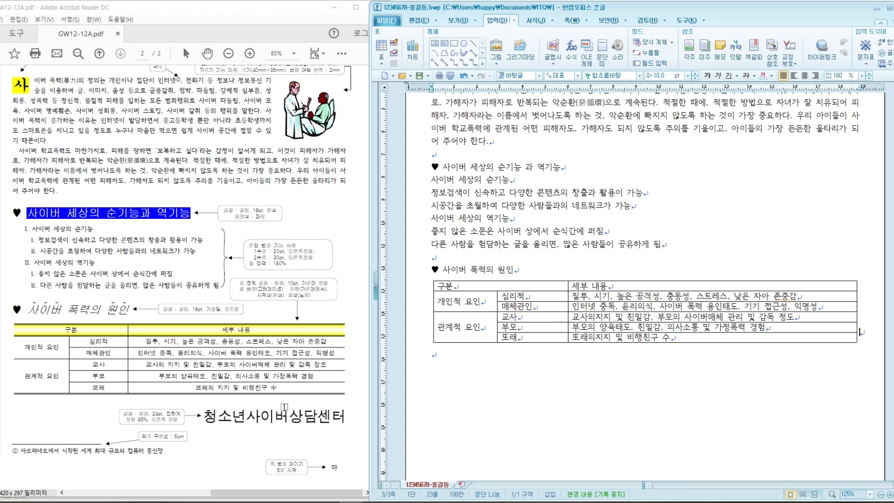
key("Return")
key("Return")
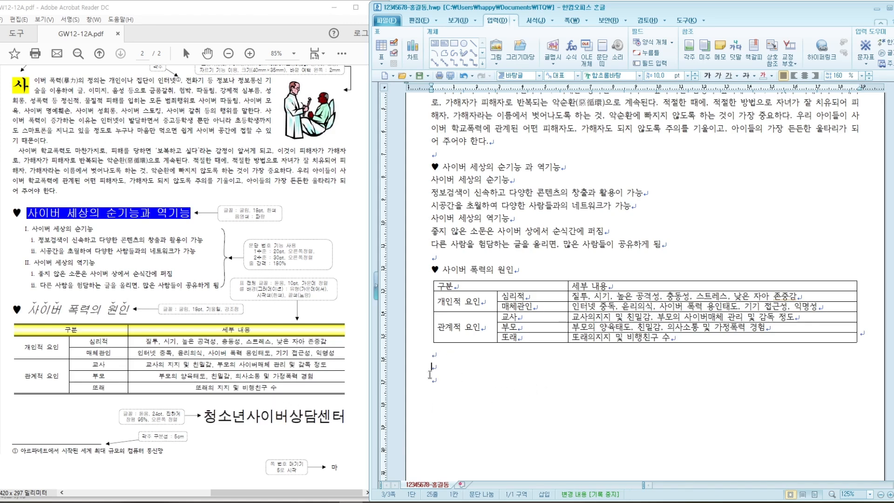
Enter the organization name 청소년사이버상담센터 without spaces on the second line below the table.
type("청소년 사이버")
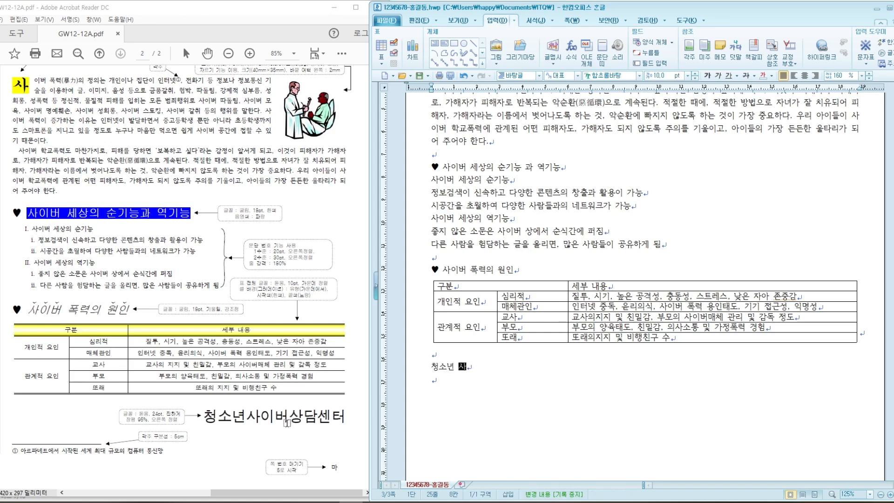
key("BackSpace")
key("BackSpace")
key("BackSpace")
key("BackSpace")
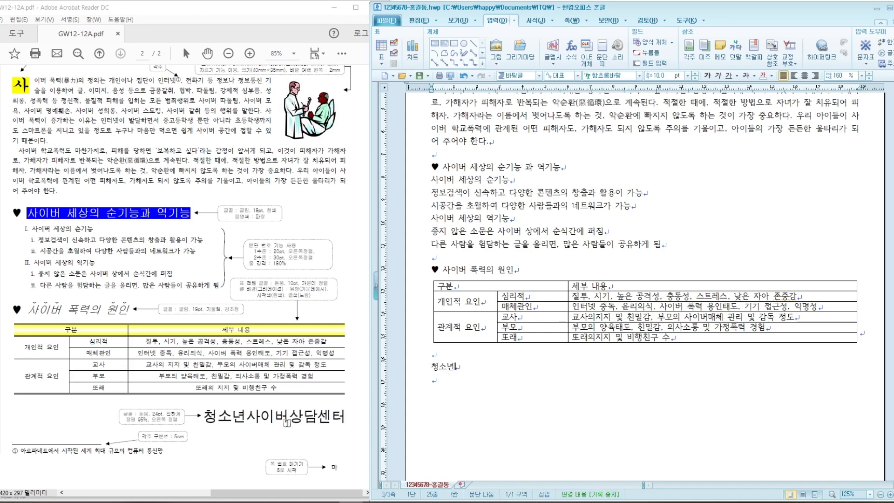
type("사이버 사\\")
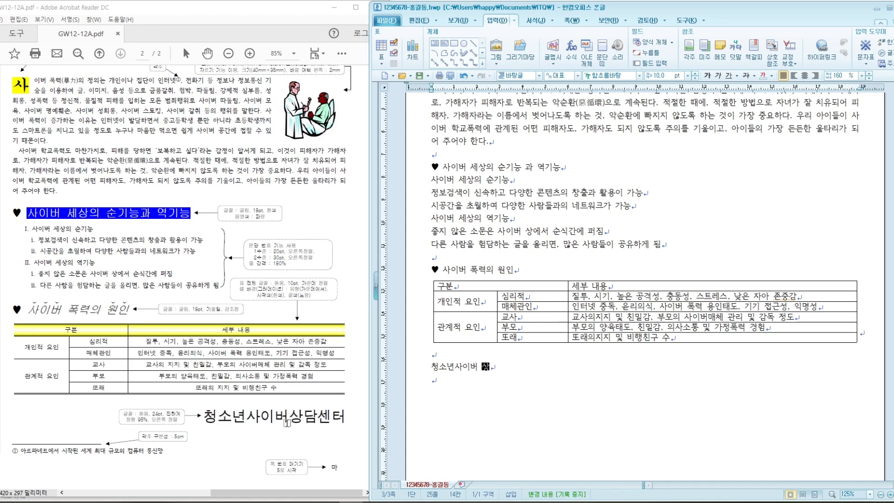
type("사")
key("BackSpace")
key("BackSpace")
type("상담센터")
left_click(548, 382)
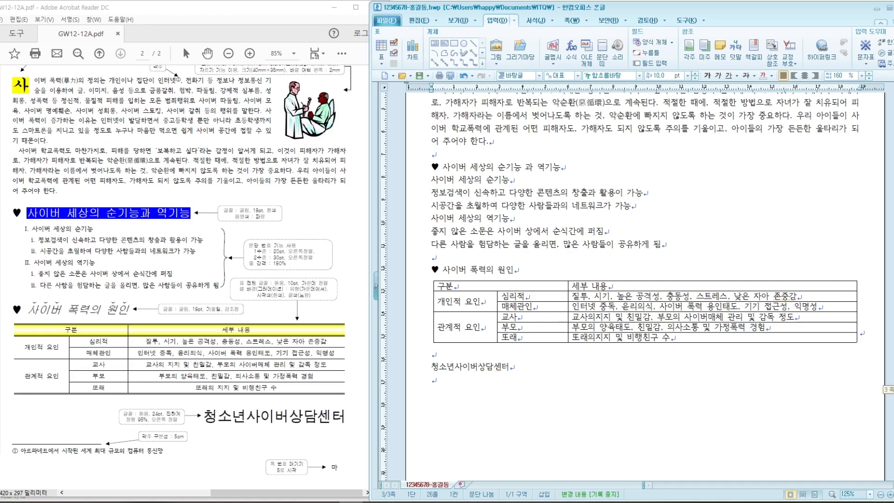
scroll(628, 315, "up", 5)
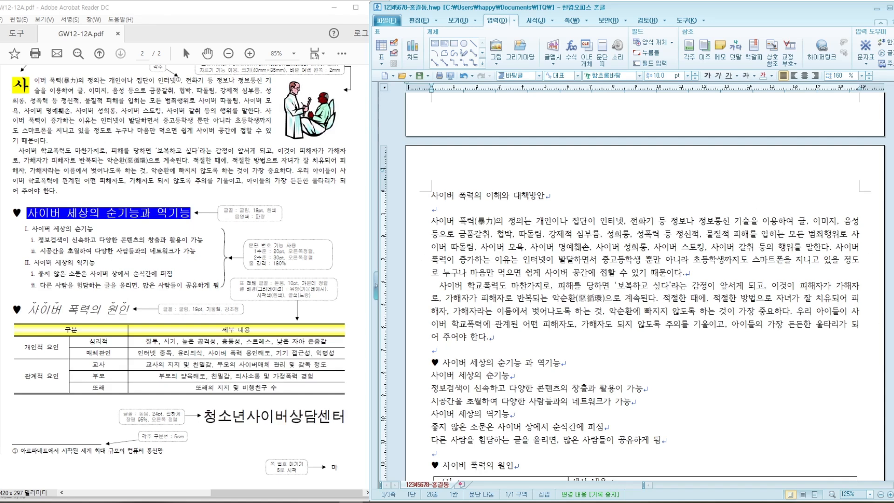
scroll(645, 294, "down", 5)
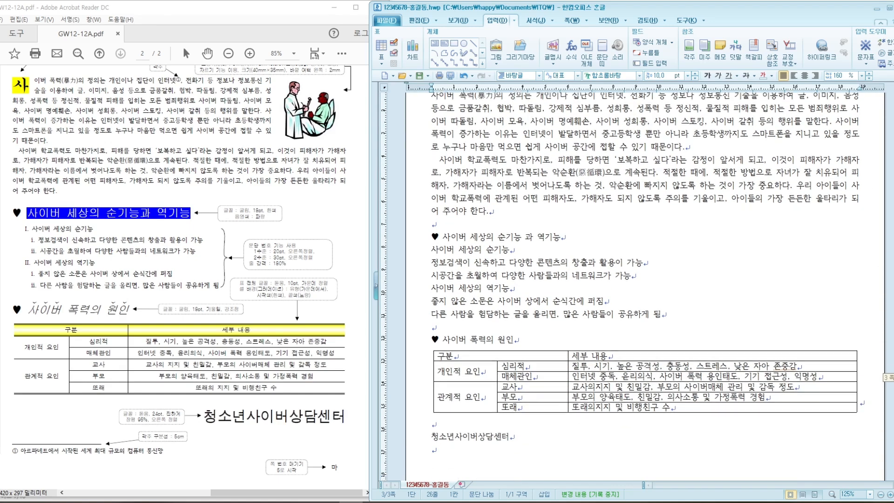
scroll(645, 286, "down", 1)
scroll(645, 287, "up", 4)
scroll(645, 286, "down", 2)
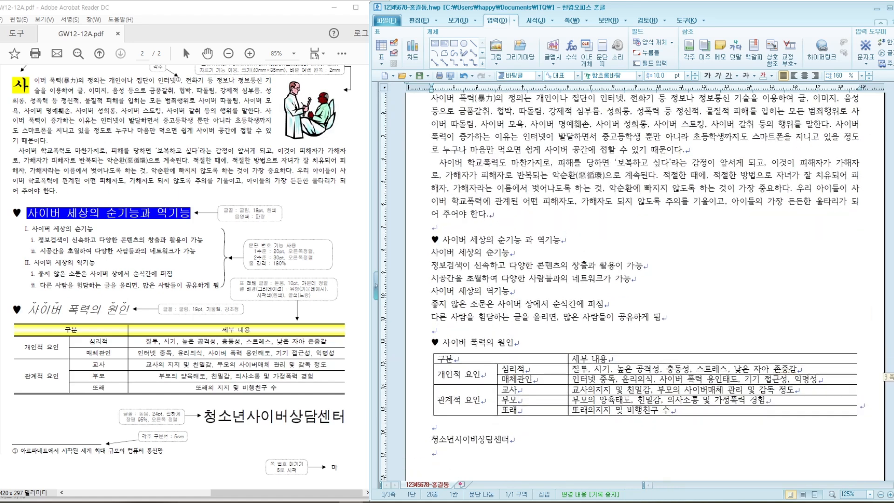
Check the entered page 3 text and table, then save the document.
scroll(645, 287, "up", 2)
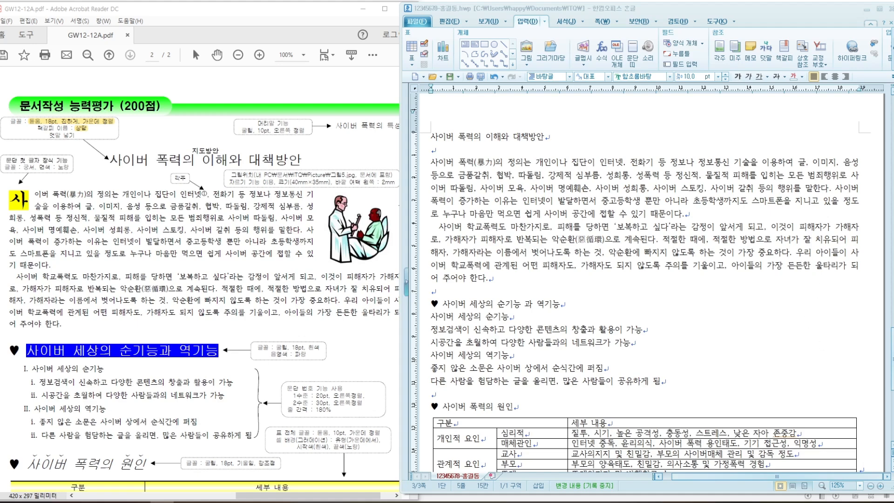
scroll(645, 286, "down", 3)
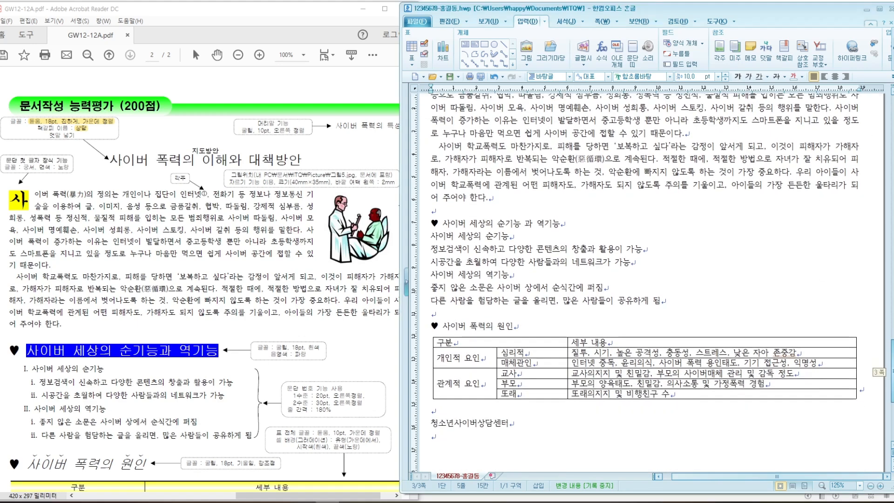
scroll(645, 279, "up", 3)
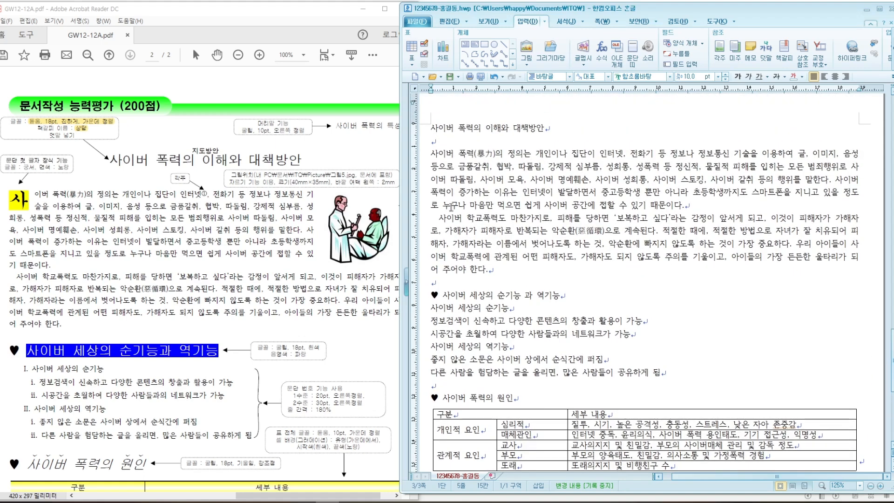
left_click(569, 298)
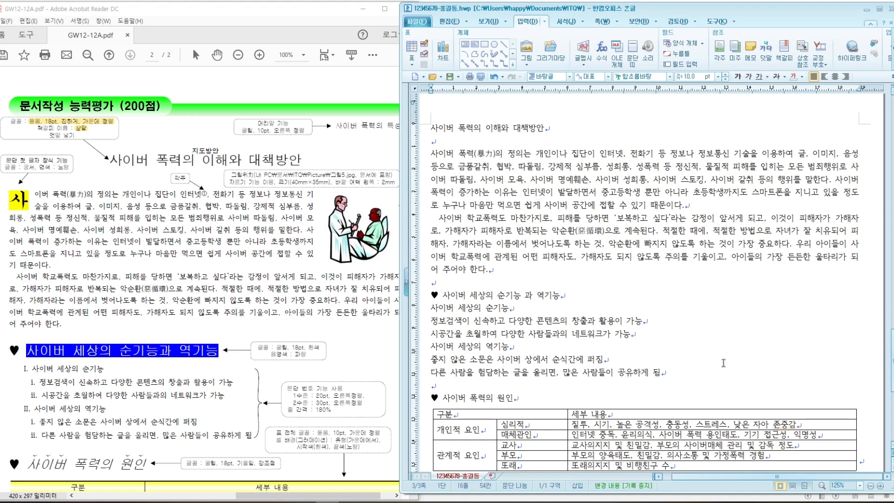
left_click(449, 77)
Create a page header (머리말) for both pages (양 쪽) with no preset layout (없음).
mouse_move(354, 497)
left_mouse_down()
mouse_move(338, 497)
mouse_move(355, 499)
left_mouse_up()
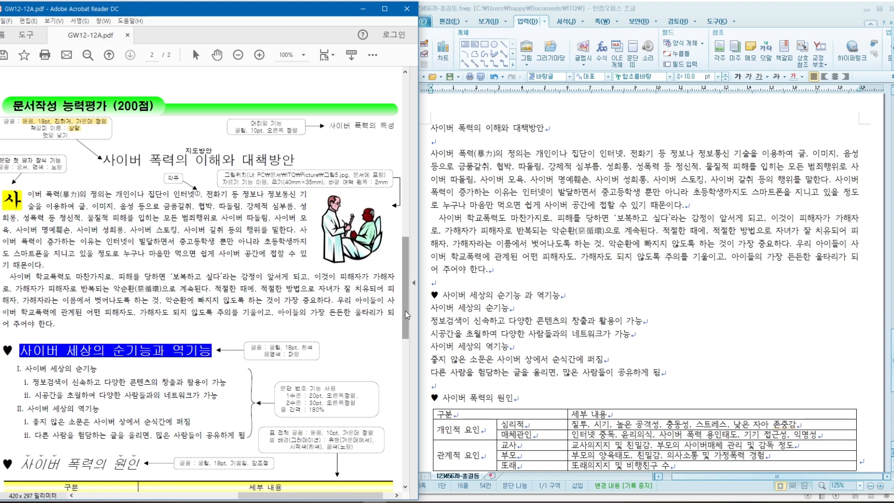
left_click_drag(405, 311, 405, 310)
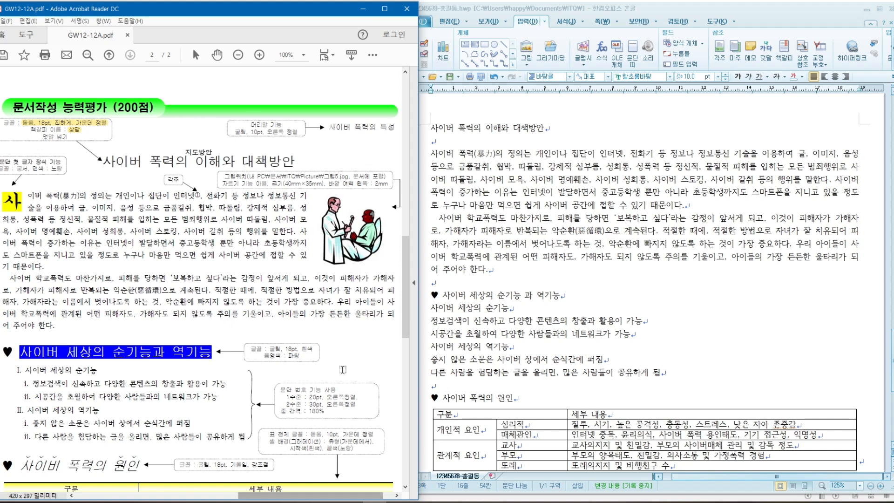
left_click_drag(404, 313, 405, 308)
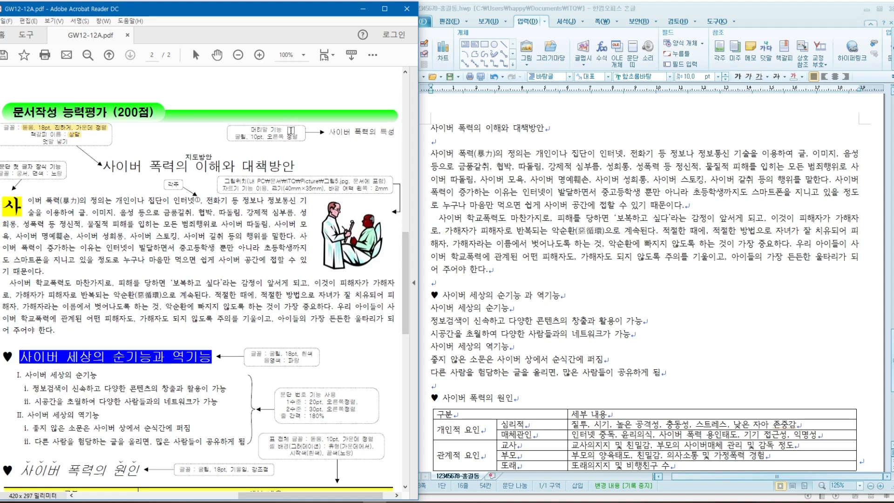
left_click(512, 137)
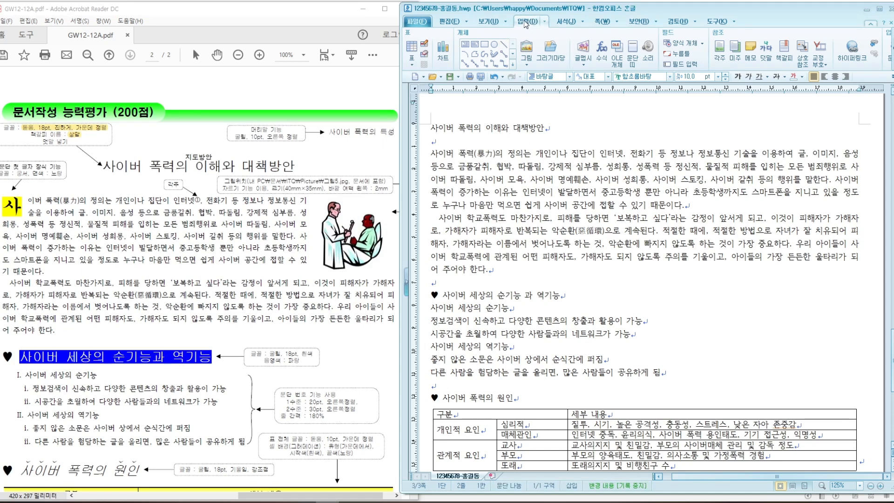
left_click(596, 21)
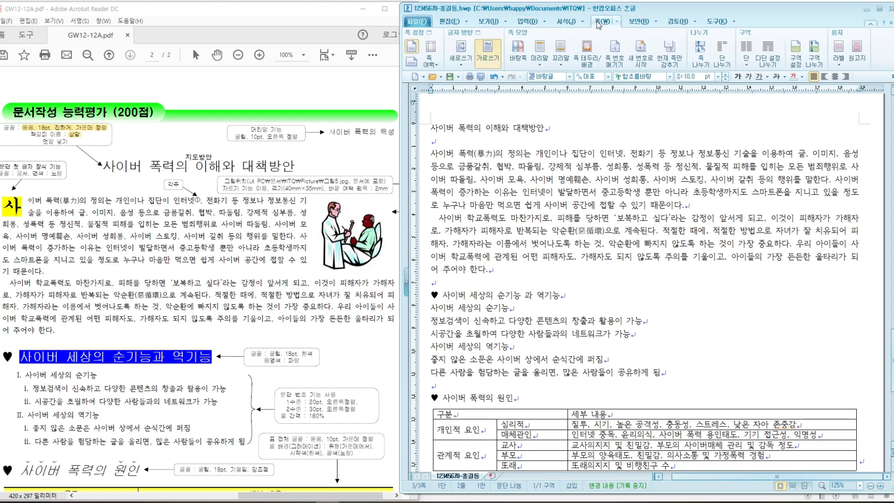
left_click(542, 48)
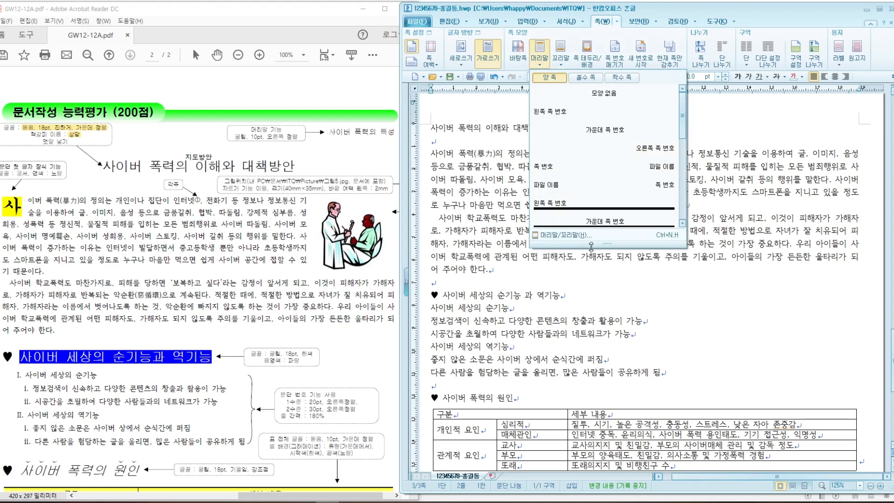
left_click(557, 235)
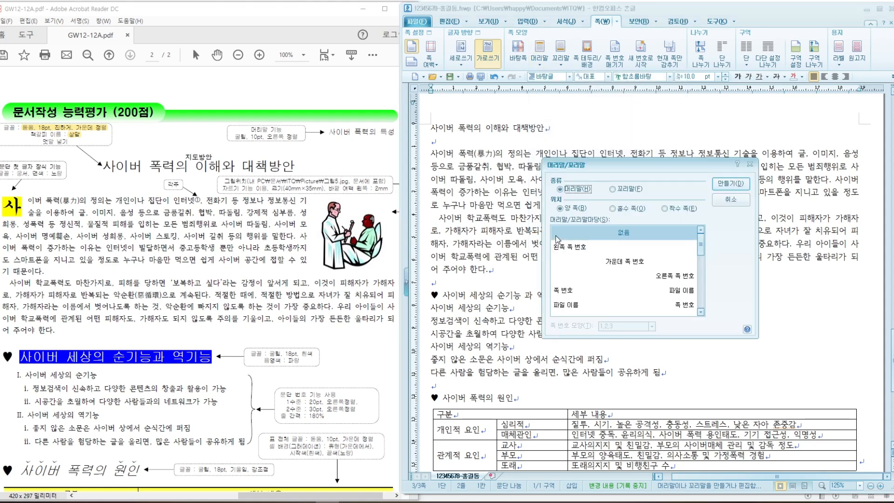
left_click_drag(622, 170, 484, 150)
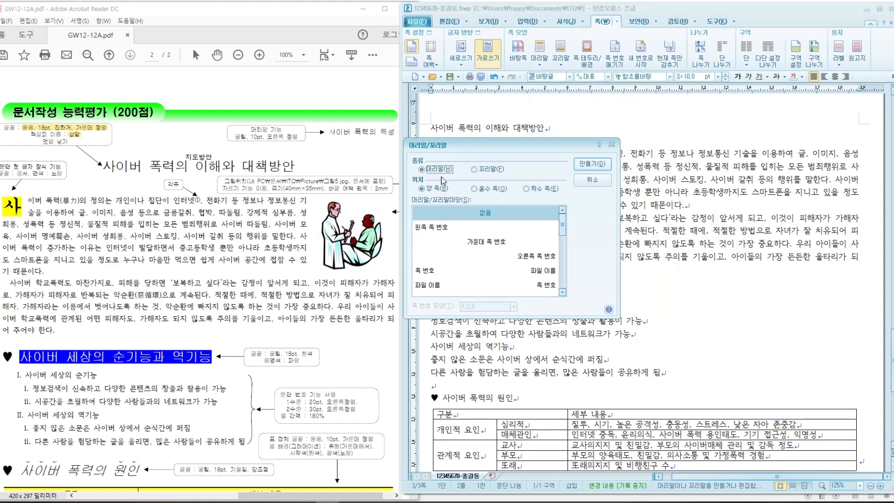
left_click(593, 166)
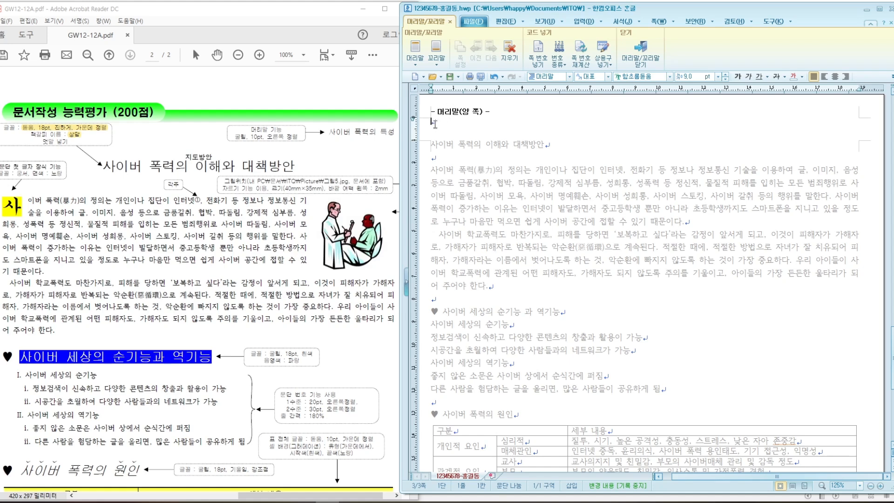
Enter "사이버 폭력의 특성" as the header text.
type("사")
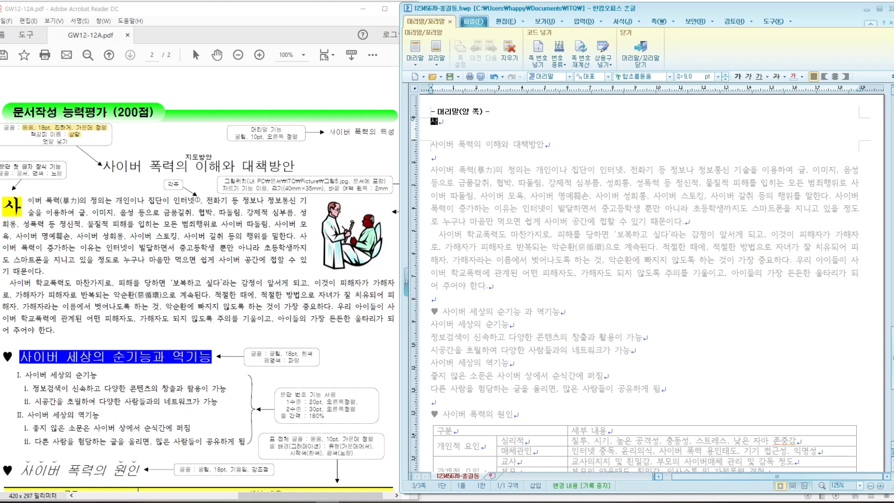
type("이버 ㅌ폭력의 ")
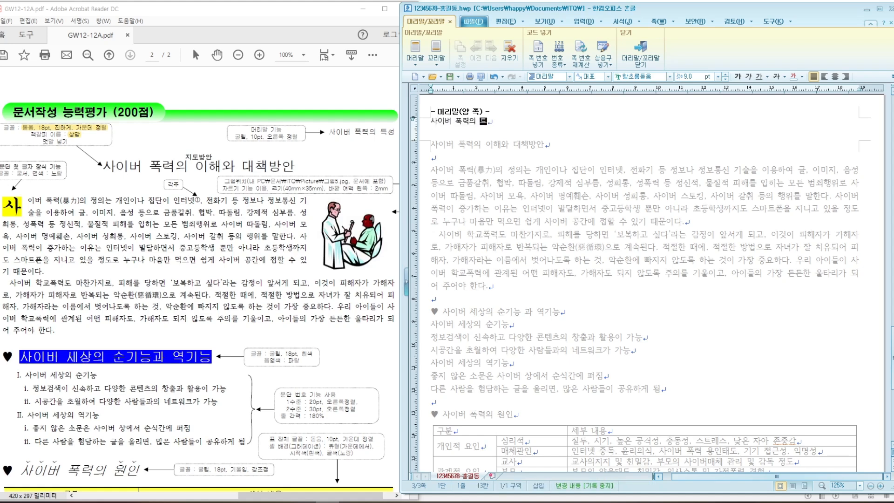
type("특성")
Format the header text as 굴림, 10 pt, right-aligned, and close header editing.
triple_click(436, 122)
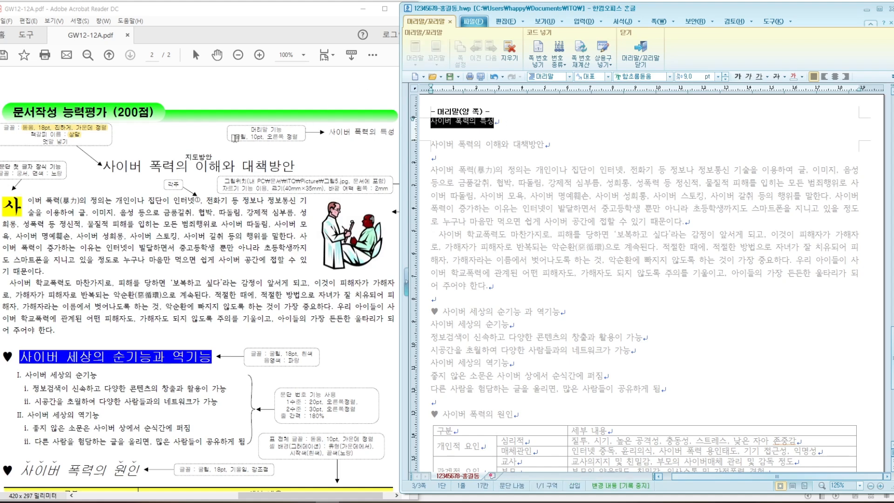
left_click_drag(235, 138, 293, 140)
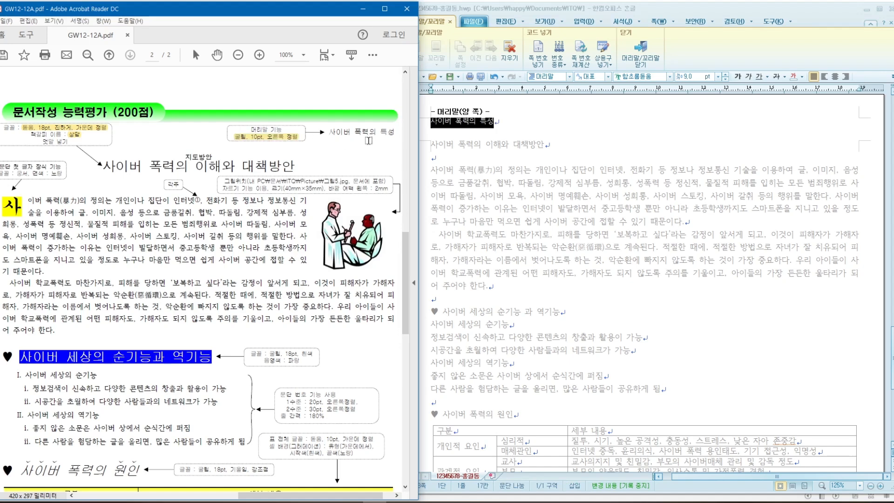
left_click(656, 78)
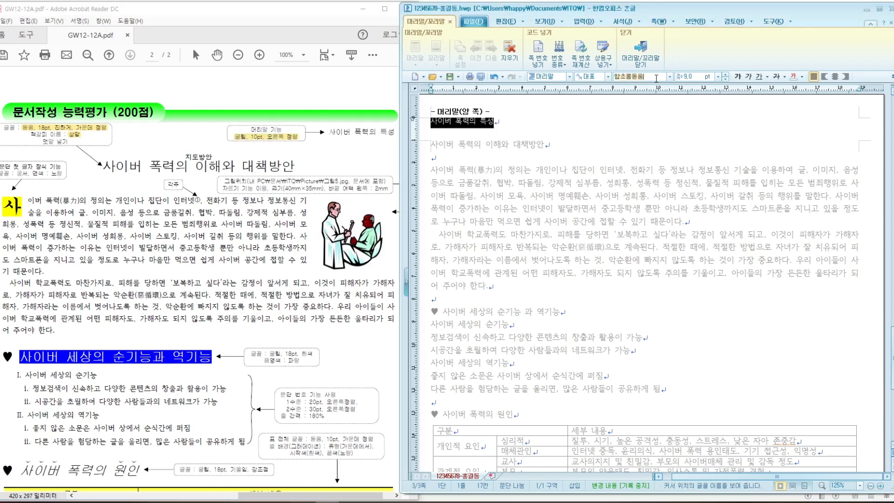
type("굴림")
key("Return")
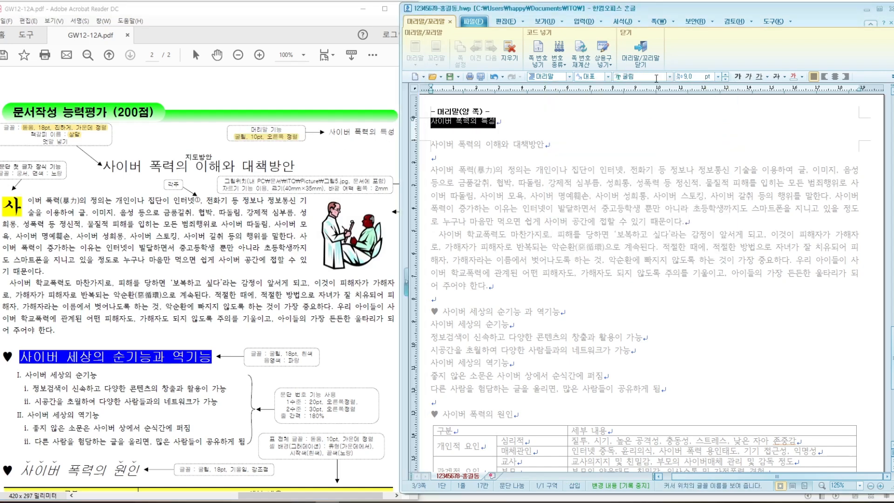
left_click(725, 75)
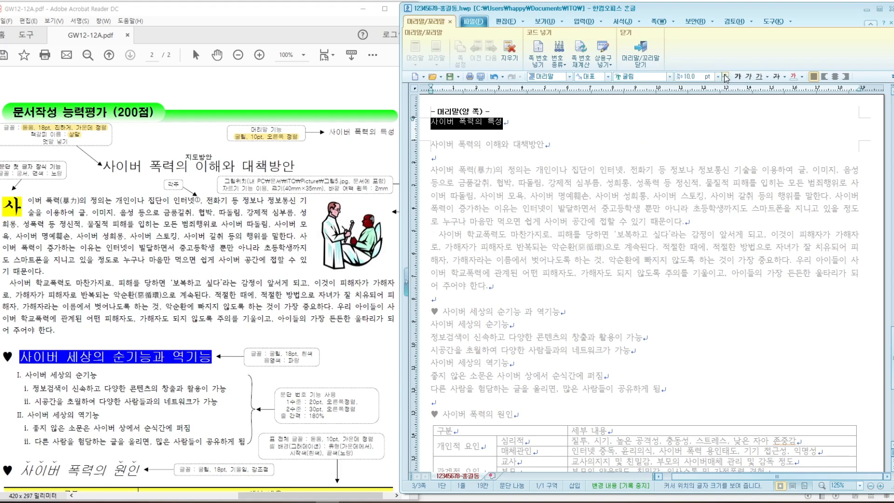
left_click(845, 77)
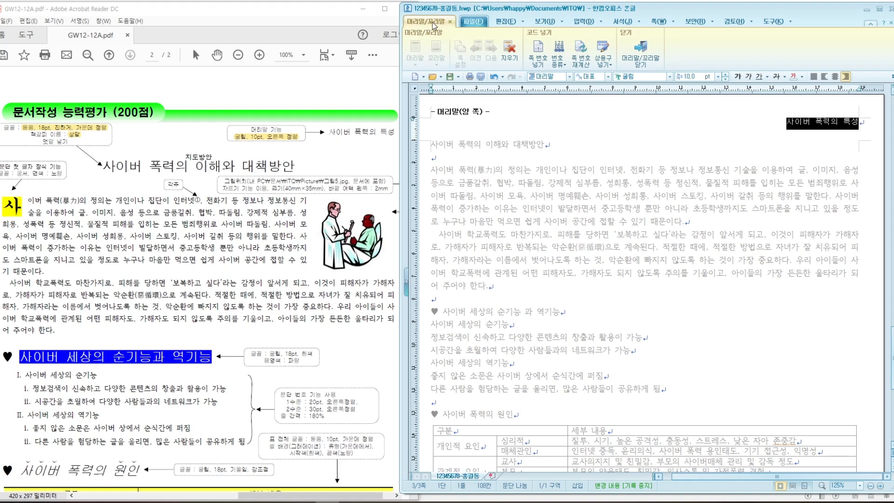
left_click(646, 53)
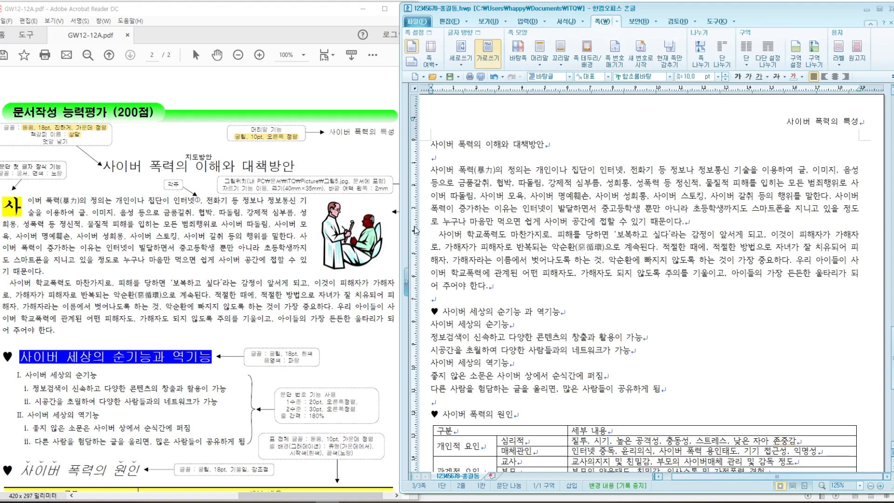
Set the font of the title line 사이버 폭력의 이해와 대책방안 to 돋움.
left_click_drag(268, 496, 250, 496)
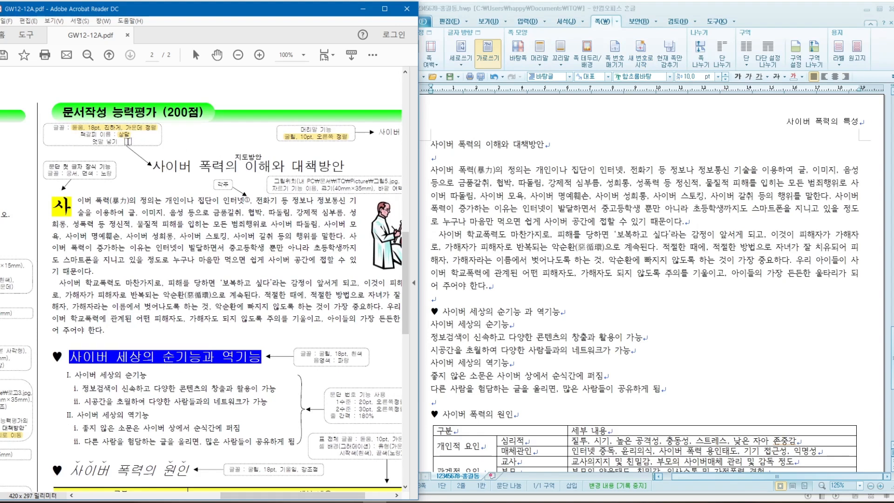
left_click(431, 145)
left_click_drag(432, 144, 553, 147)
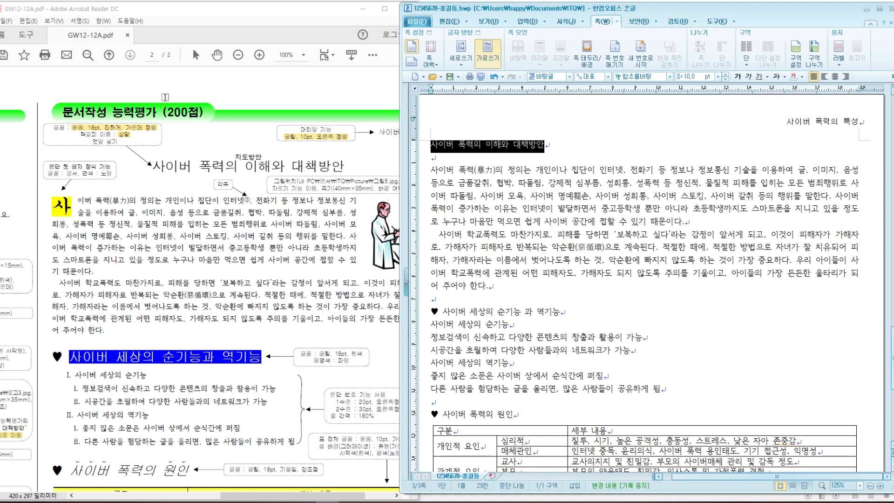
left_click(659, 78)
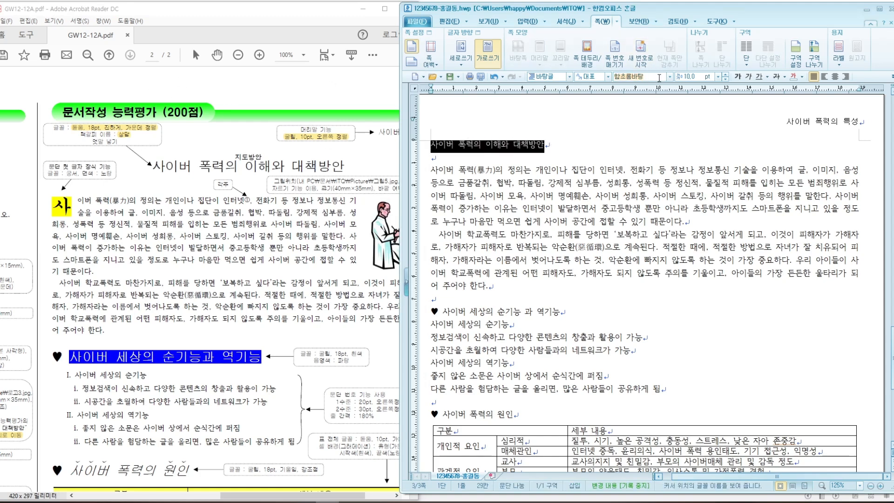
type("돋움")
key("Return")
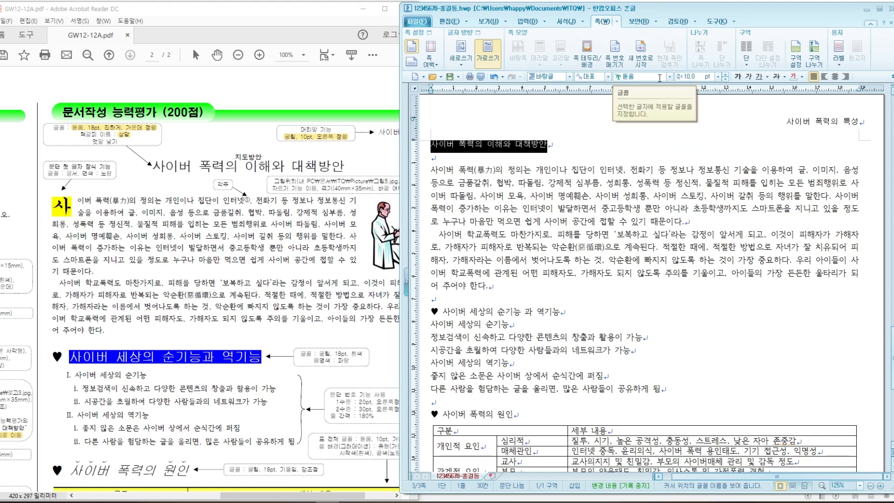
Set the title's font size to 18 pt and make it bold and centered.
left_click(721, 77)
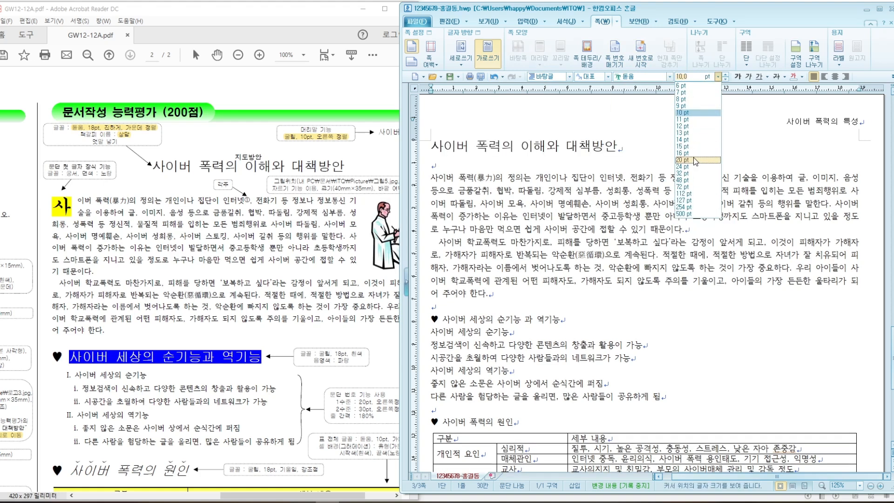
left_click(688, 77)
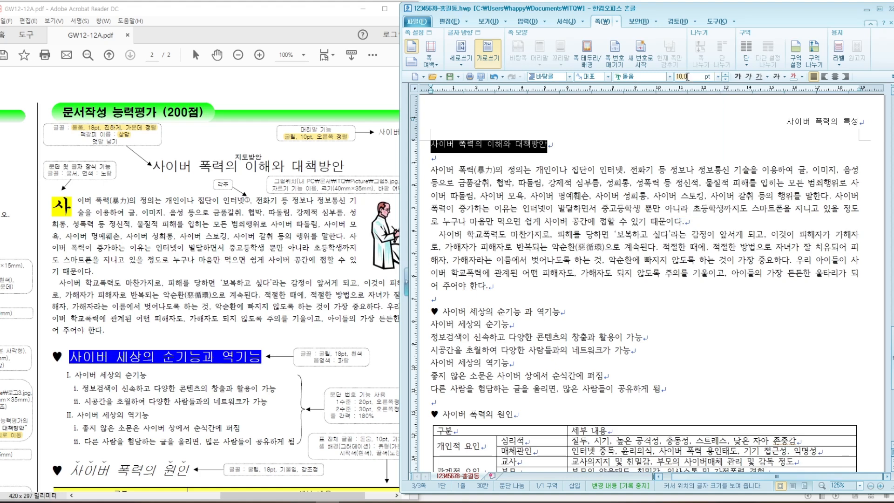
key("BackSpace")
key("BackSpace")
key("BackSpace")
key("BackSpace")
type("18")
key("Return")
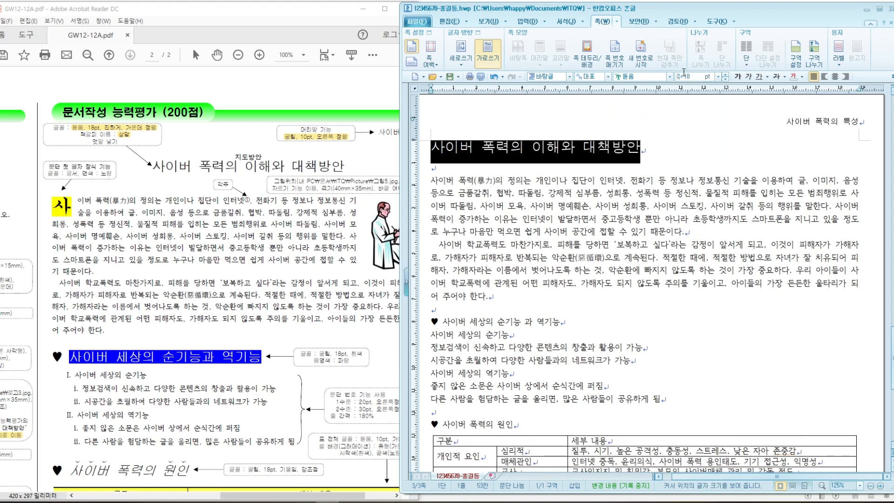
left_click(737, 78)
left_click(834, 76)
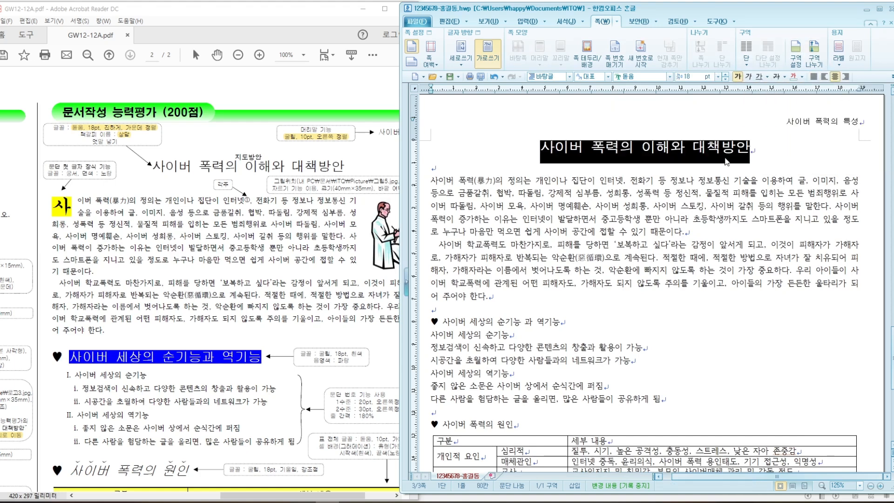
Insert a bookmark named 상담 at the start of the title 사이버 폭력의 이해와 대책방안.
left_click(79, 134)
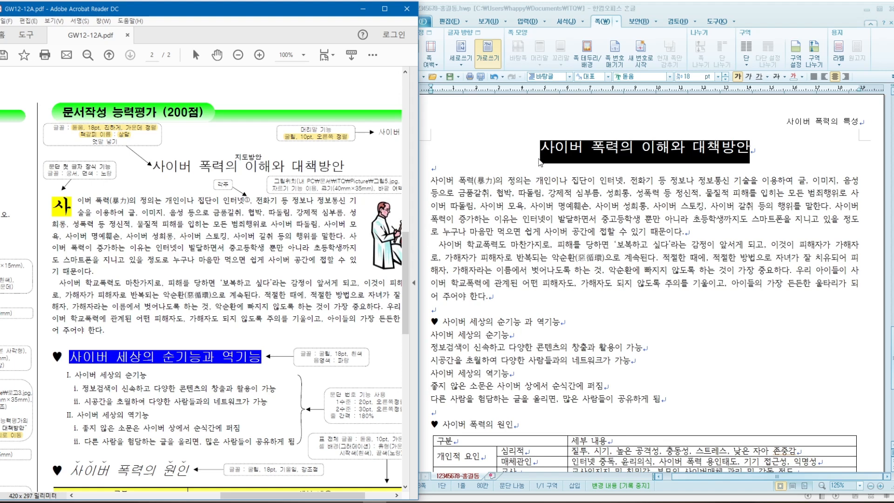
left_click(754, 154)
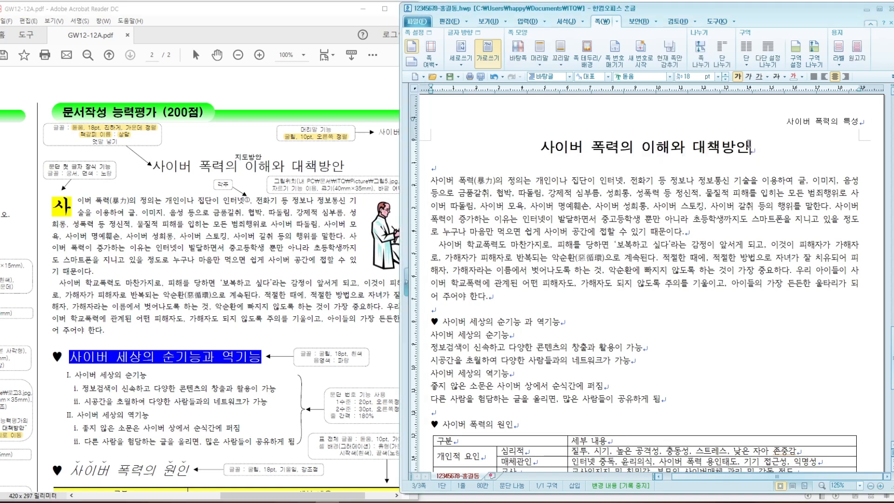
key("Home")
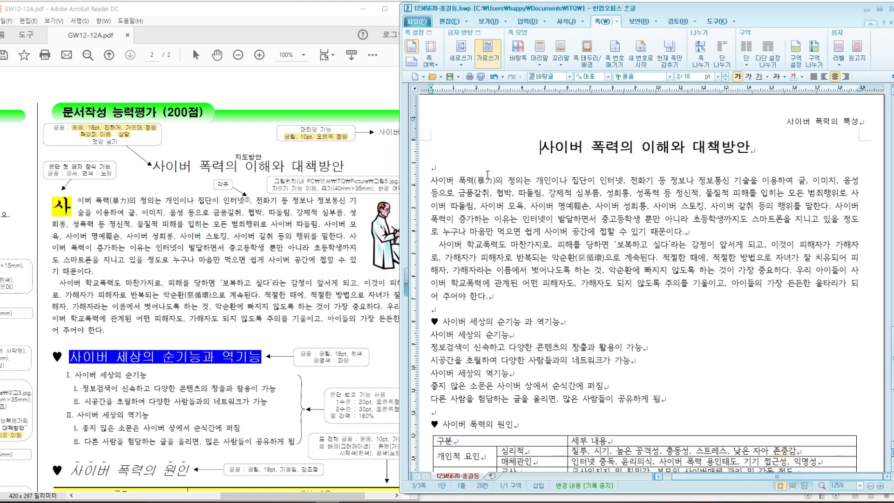
left_click(524, 22)
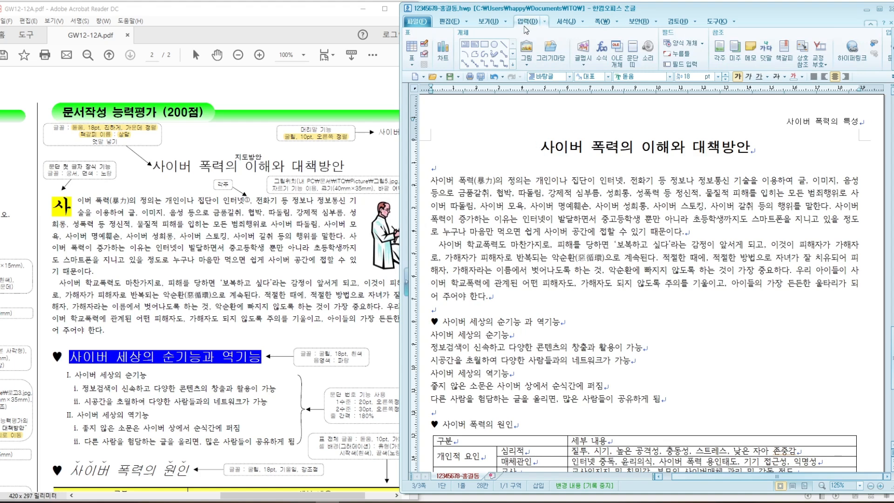
left_click(787, 58)
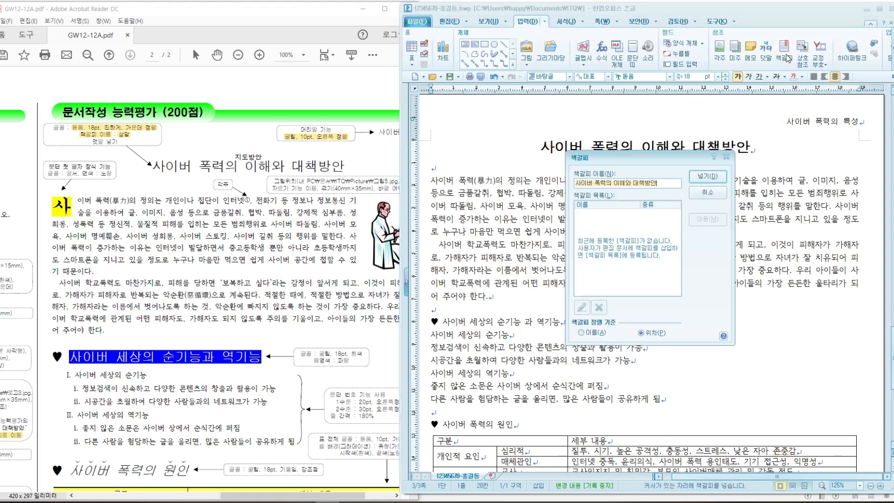
left_click_drag(677, 157, 588, 130)
type("상담")
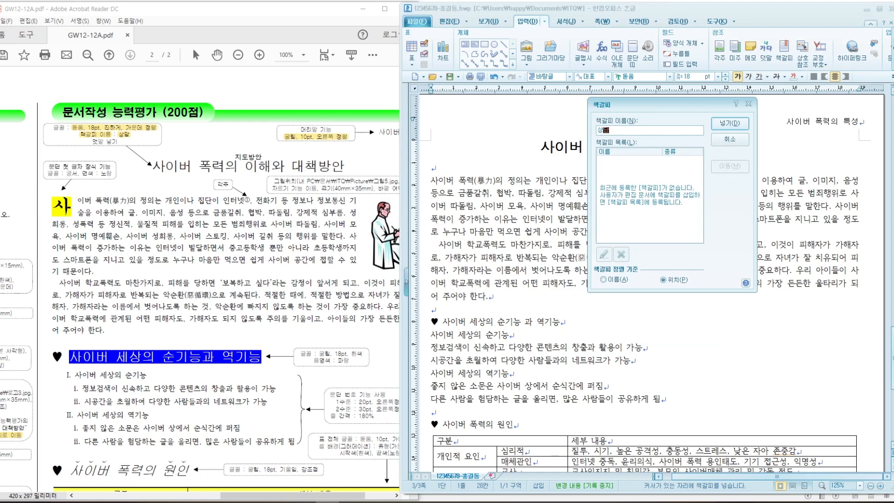
left_click(725, 130)
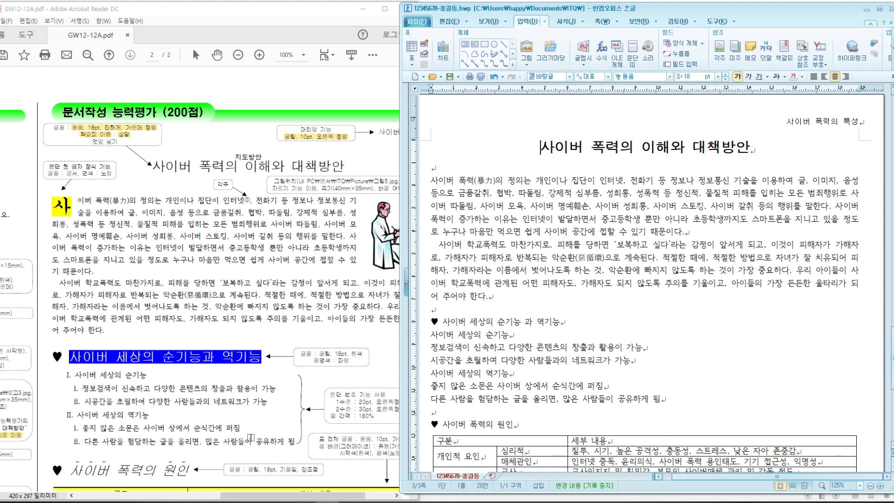
Hyperlink the grayscale Hankook logo picture on page 2 to the 상담 bookmark and follow the link to test it.
left_click_drag(278, 496, 149, 486)
left_click_drag(407, 296, 407, 353)
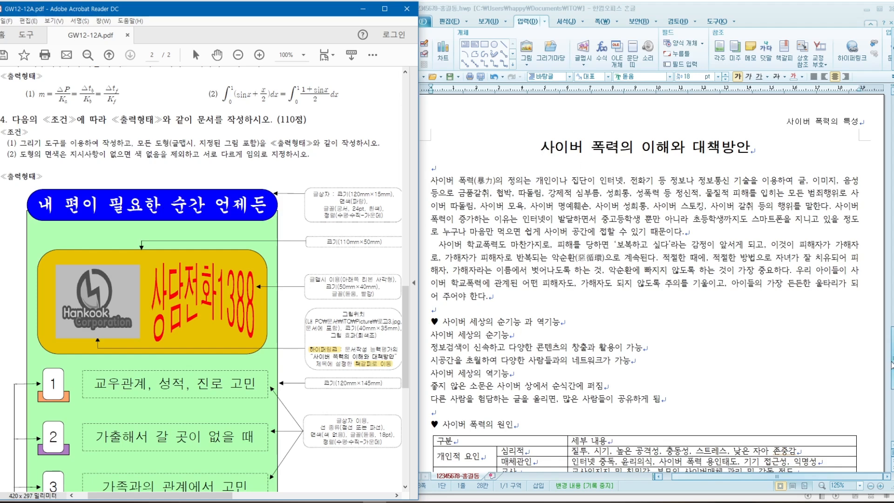
left_click_drag(891, 358, 891, 281)
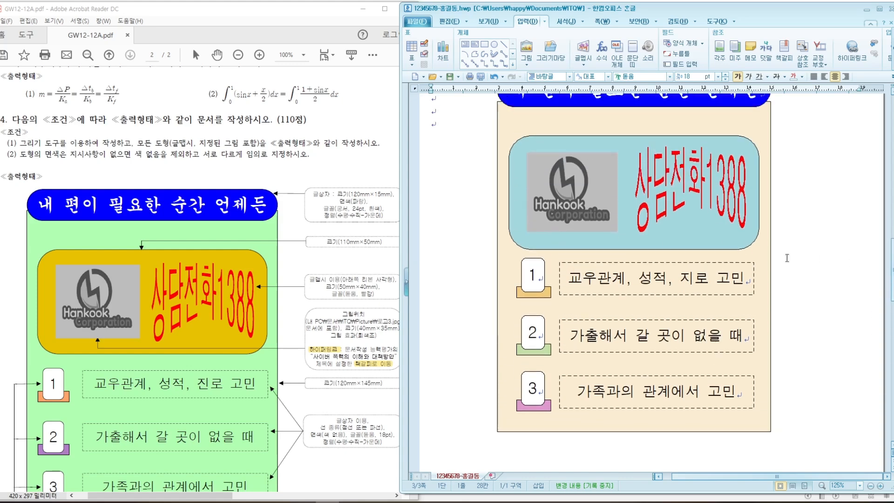
left_click(573, 205)
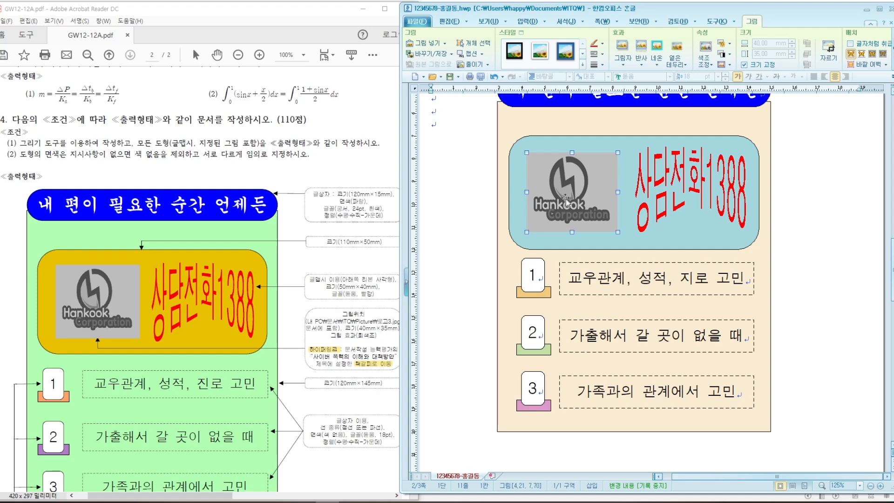
left_click(522, 24)
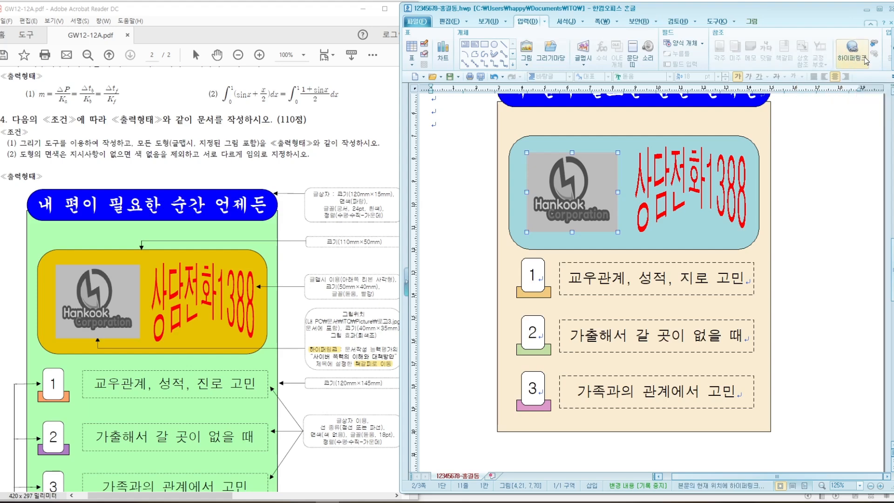
left_click(852, 51)
left_click_drag(685, 142, 653, 106)
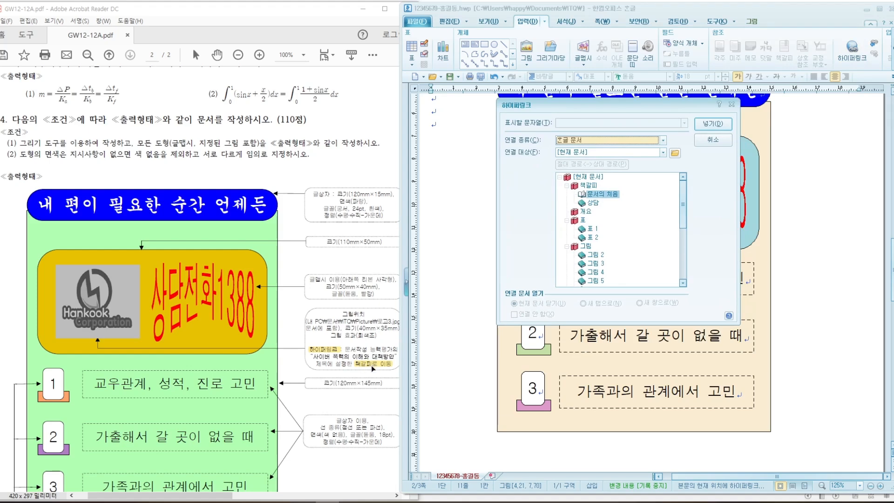
left_click(594, 205)
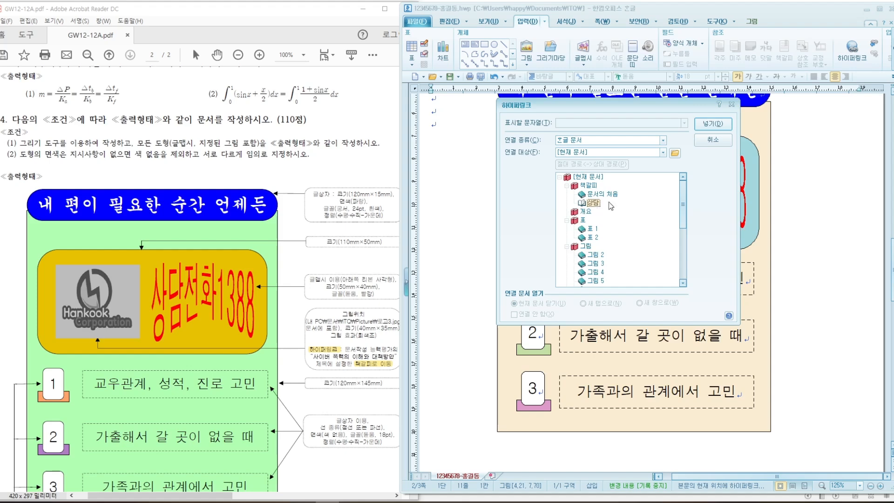
left_click(713, 124)
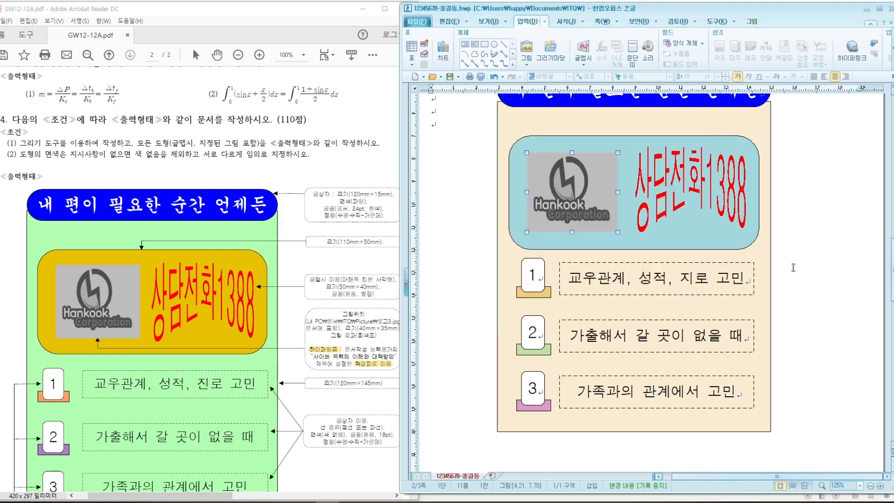
key("Escape")
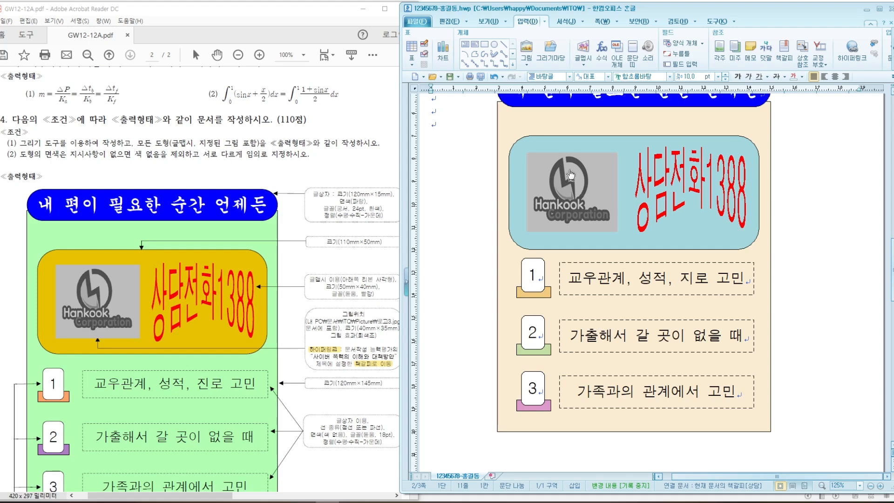
scroll(571, 193, "down", 5)
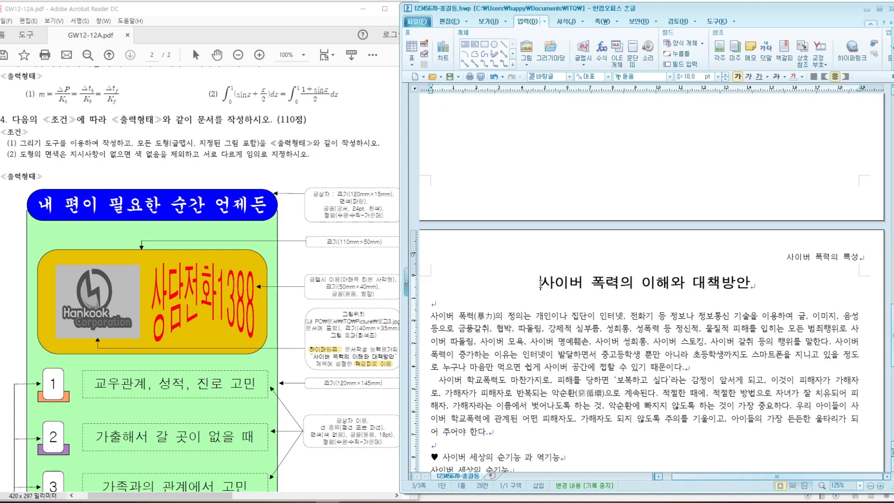
Switch to the PDF sample in Acrobat Reader and highlight the small text 지도방안 above the title.
left_click_drag(224, 498, 374, 498)
left_click_drag(406, 365, 406, 329)
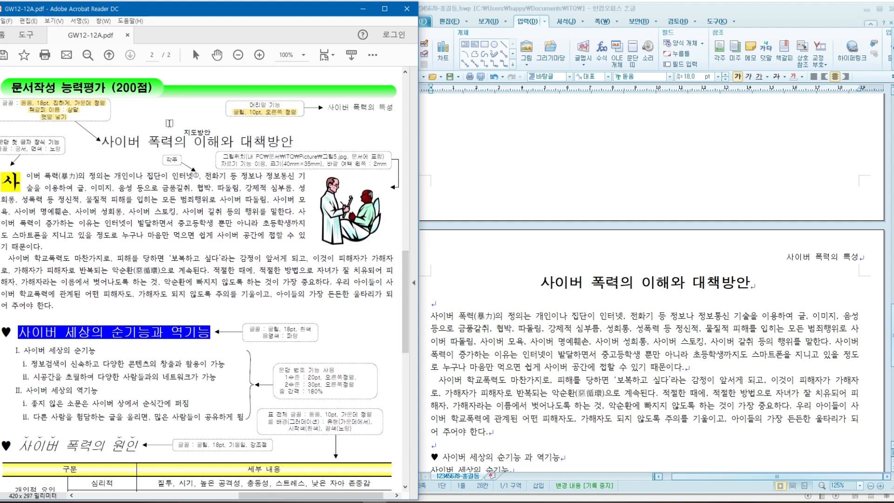
left_click_drag(184, 132, 211, 133)
left_click(211, 132)
In the Hangul document, add 지도방안 as annotation text (덧말) above the title 사이버 폭력의 이해와 대책방안.
left_click_drag(544, 282, 749, 285)
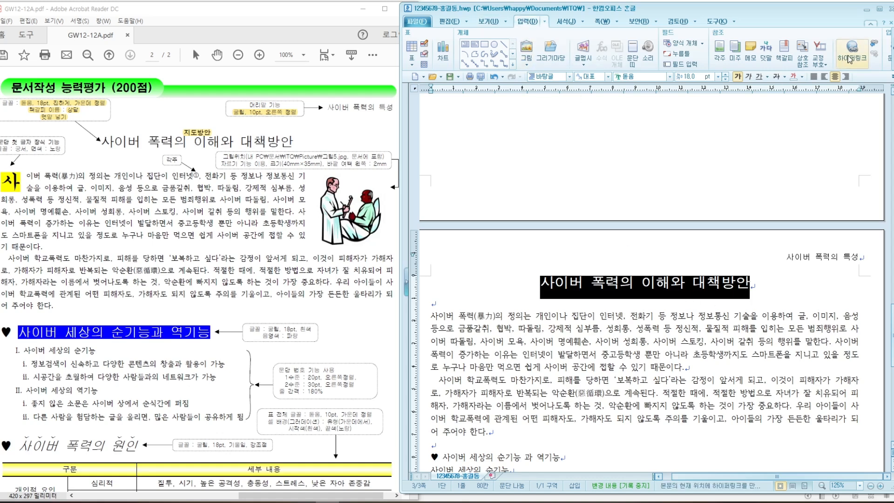
left_click(765, 56)
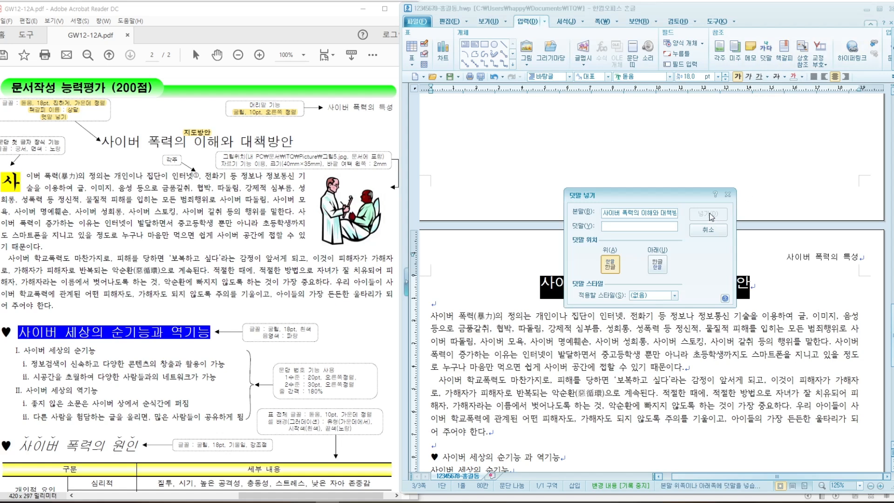
left_click_drag(669, 194, 578, 137)
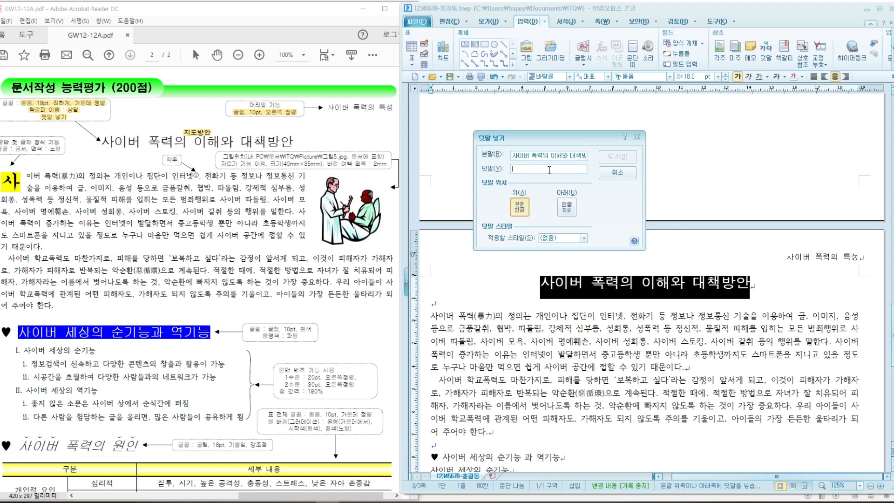
type("지도방안")
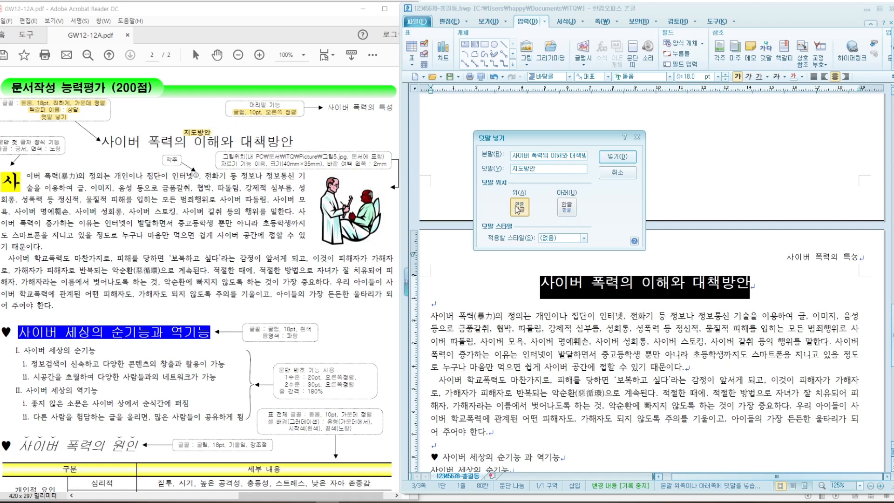
left_click(629, 157)
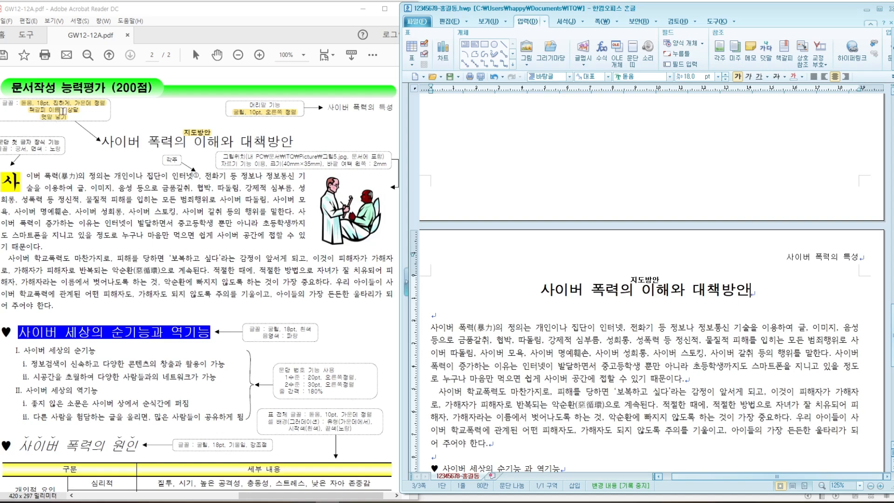
In the PDF sample, highlight the instruction 문단 첫 글자 장식 기능 beside the first body paragraph.
left_click_drag(684, 477, 674, 481)
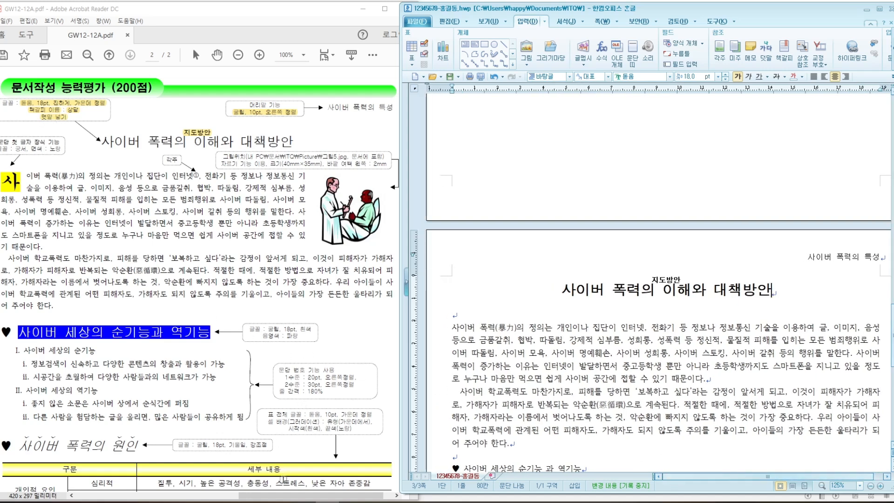
left_click_drag(277, 498, 258, 497)
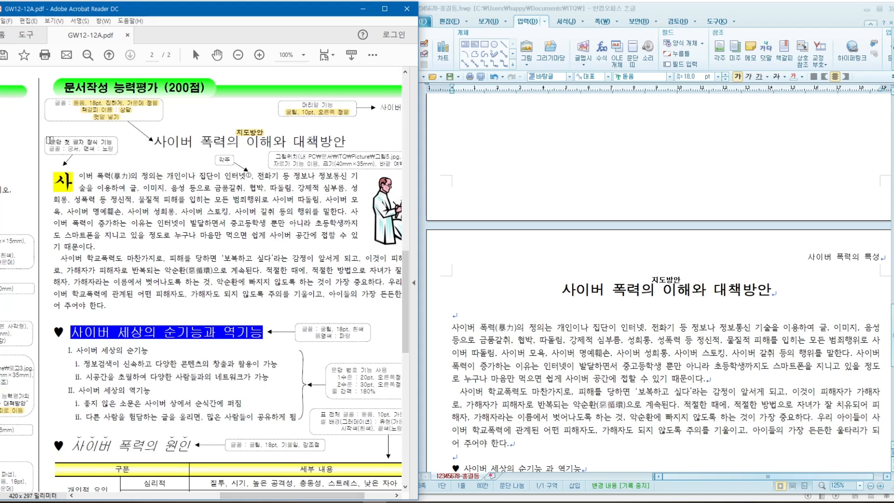
left_click_drag(48, 140, 103, 141)
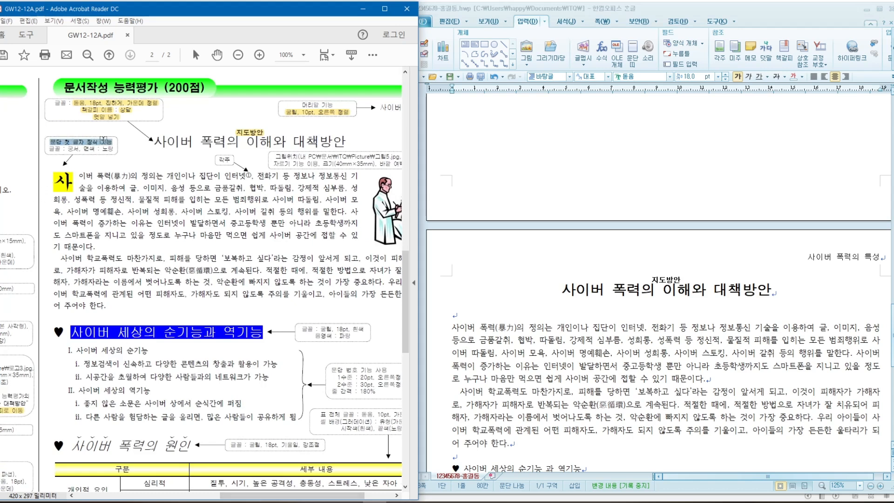
left_click(127, 140)
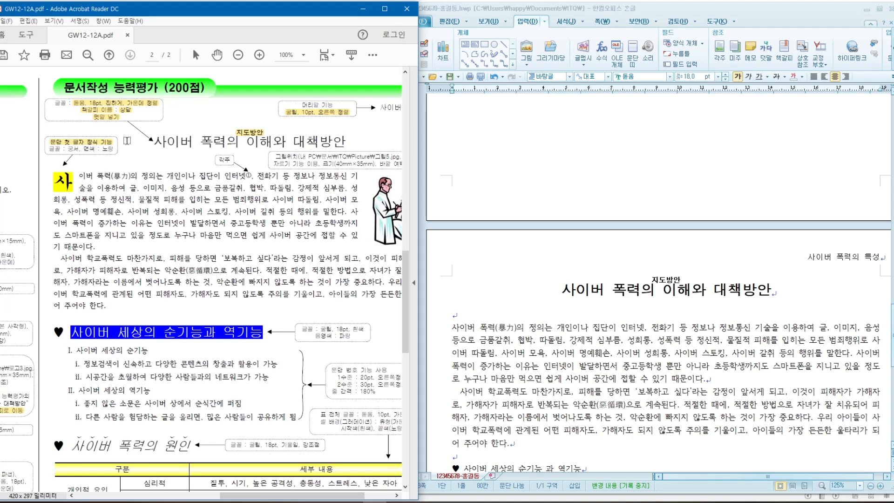
left_click(453, 328)
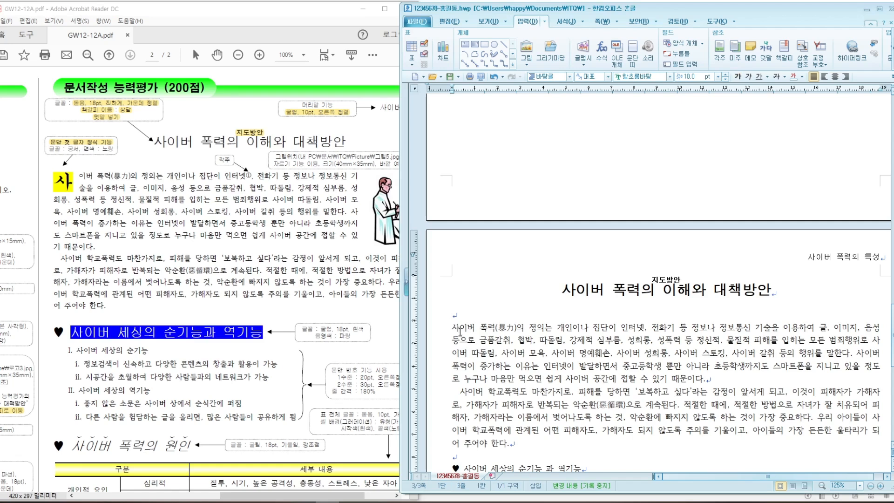
scroll(652, 326, "down", 3)
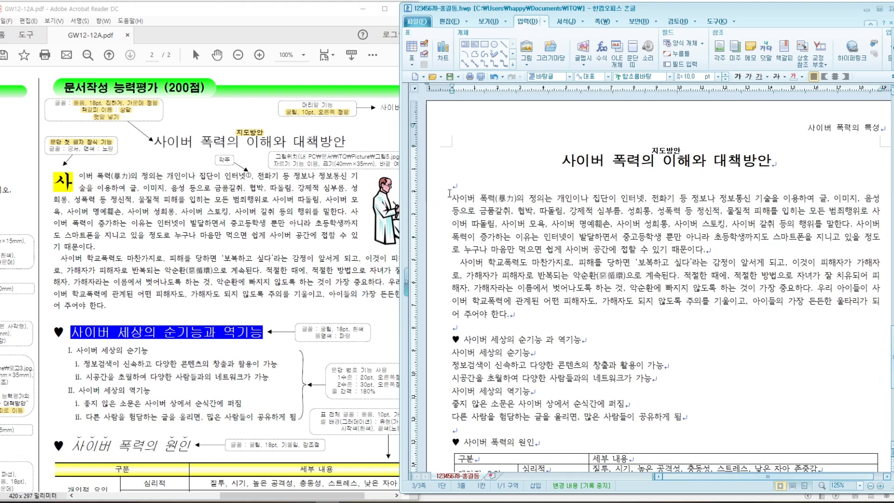
left_click_drag(451, 198, 458, 198)
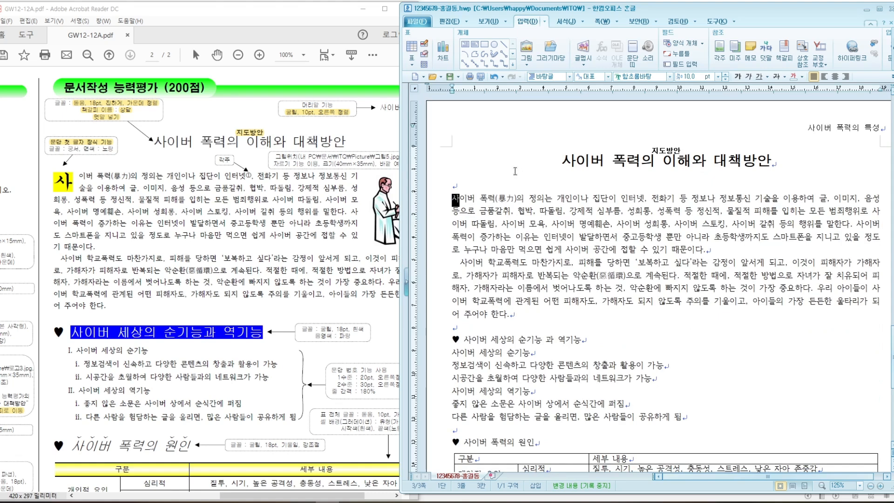
left_click(473, 201)
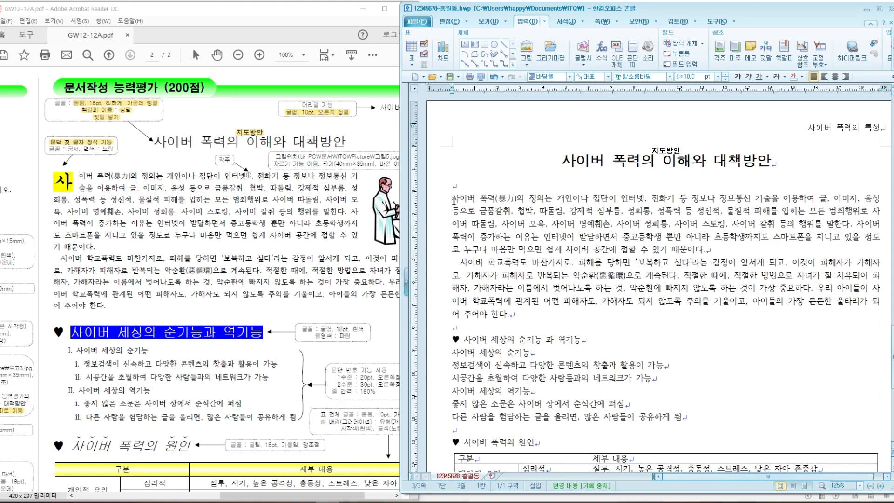
left_click_drag(454, 201, 459, 204)
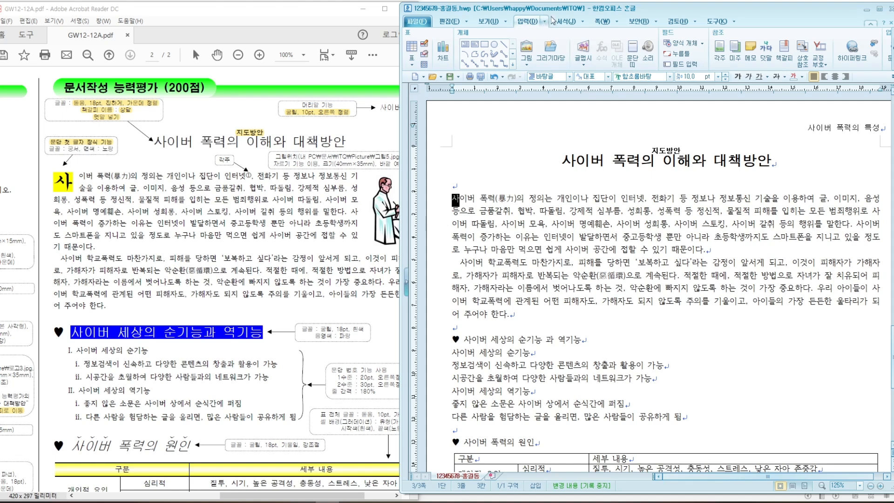
left_click(584, 22)
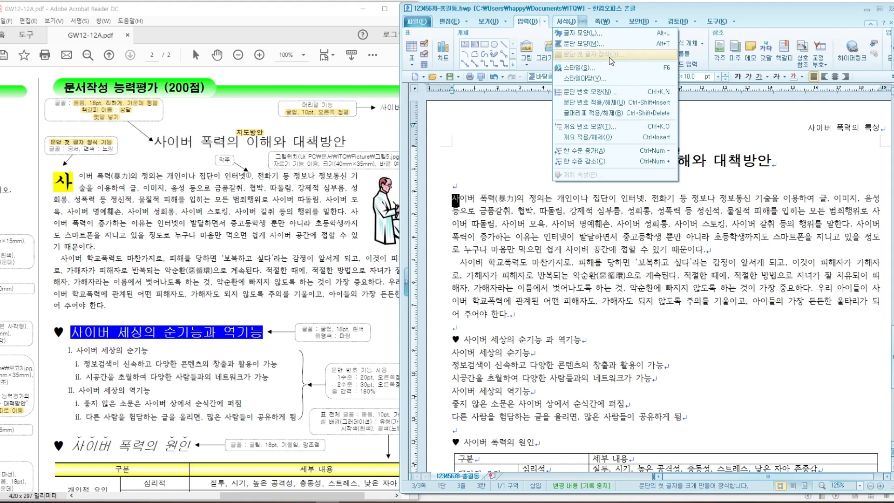
key("Escape")
Open the first-letter decoration settings for the first body paragraph in the Hangul document and choose the two-line drop cap shape.
left_click(465, 202)
left_click(459, 199)
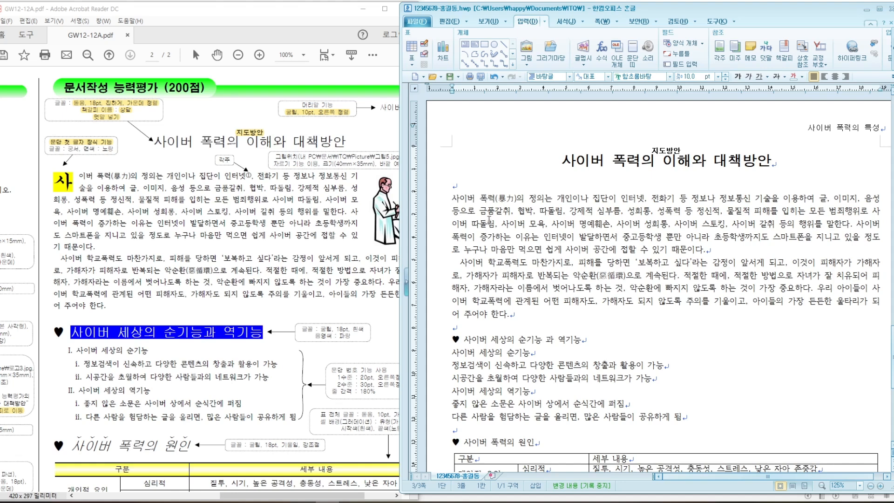
left_click(584, 23)
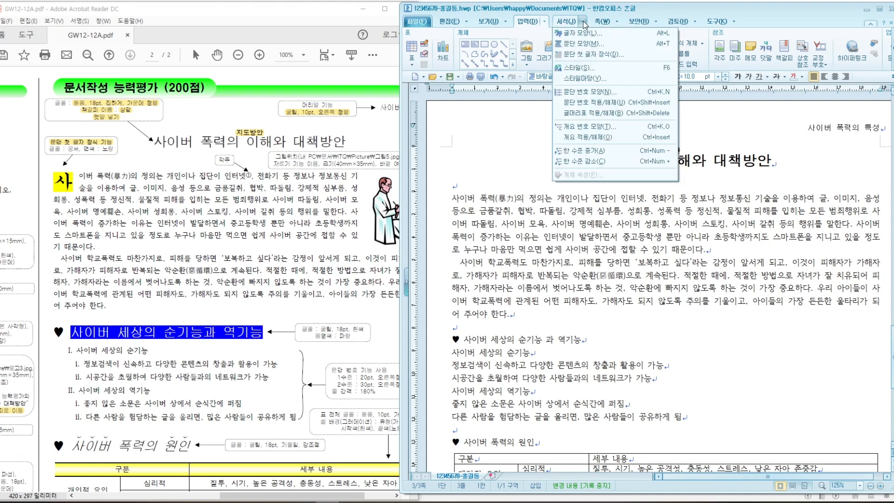
left_click(593, 55)
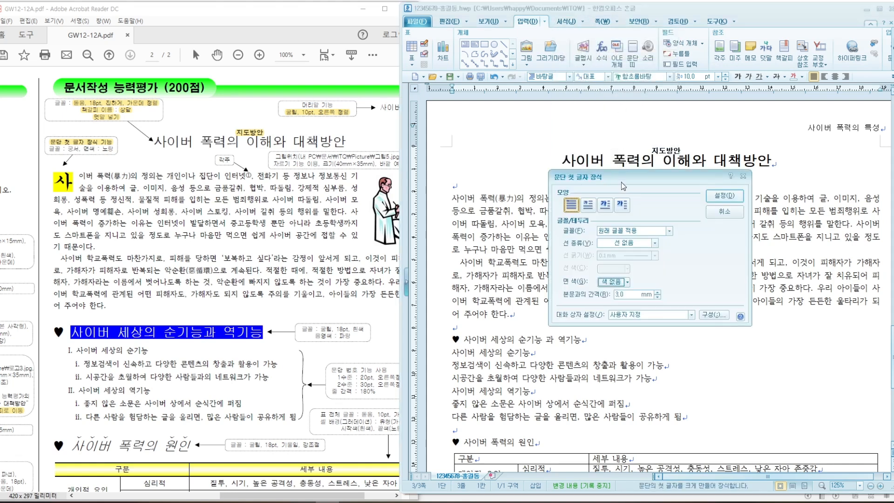
left_click_drag(593, 177, 561, 137)
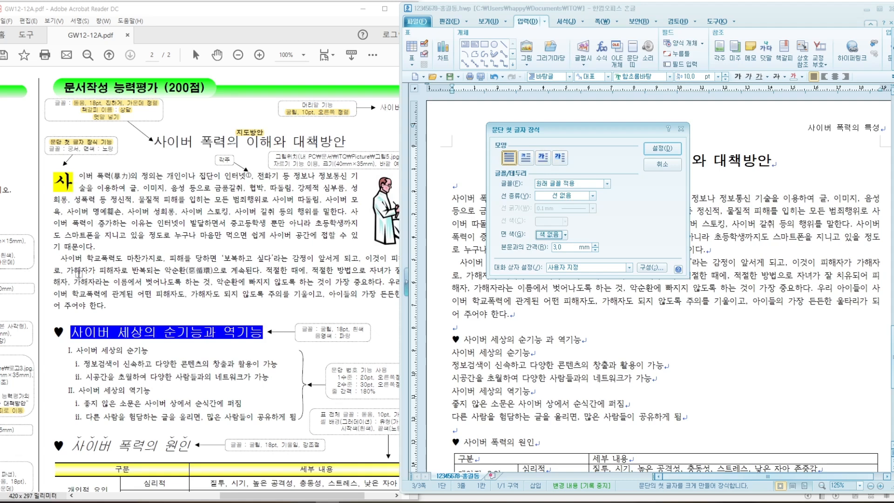
left_click(528, 158)
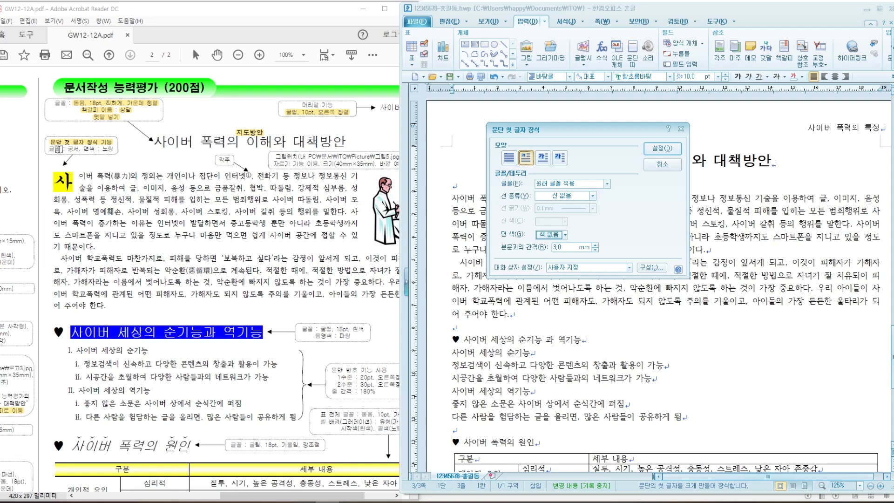
Highlight the drop cap's font and fill instruction in the PDF sample, and apply the drop cap with 궁서 font and yellow fill FFFF00.
left_click_drag(48, 149, 108, 151)
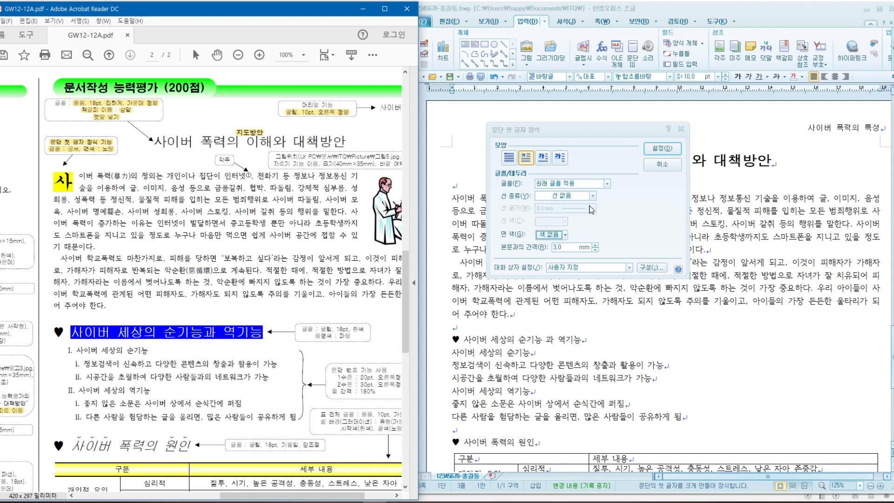
left_click(570, 185)
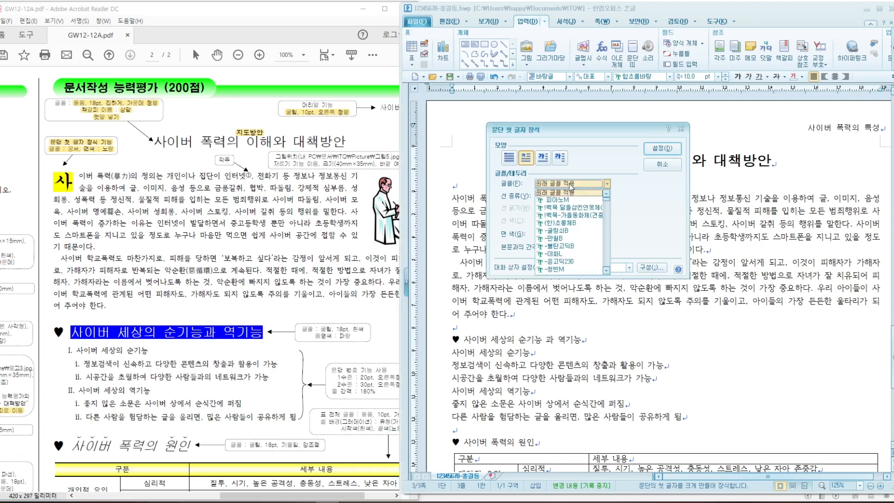
left_click(570, 186)
type("궁서")
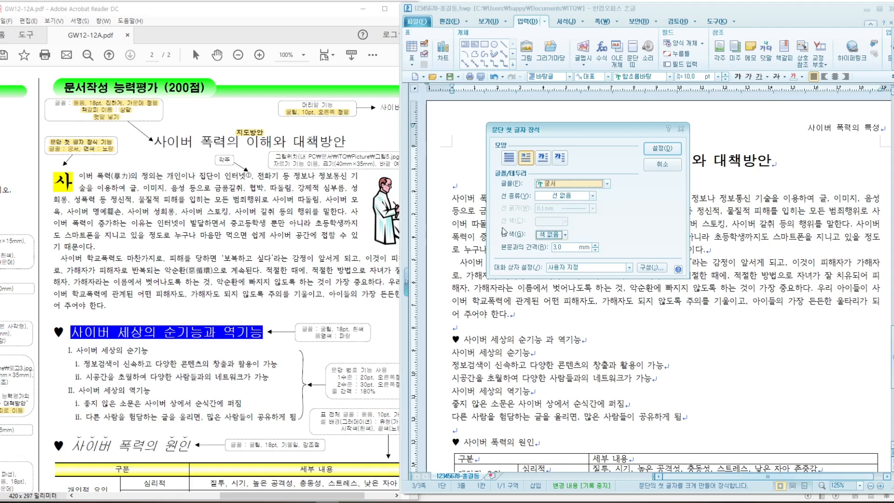
left_click(565, 236)
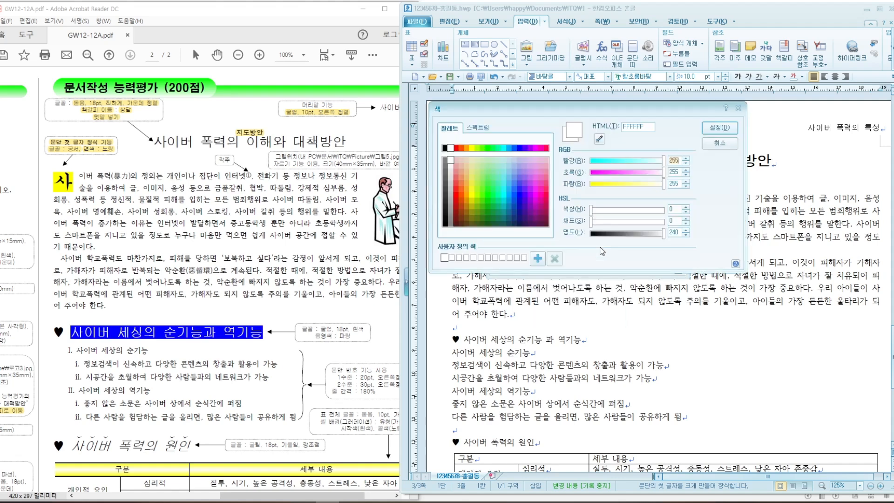
left_click(471, 149)
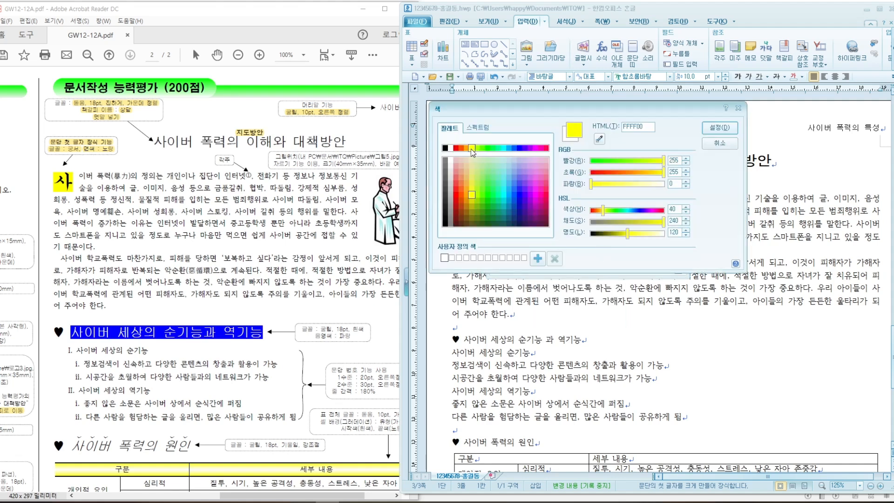
left_click(720, 127)
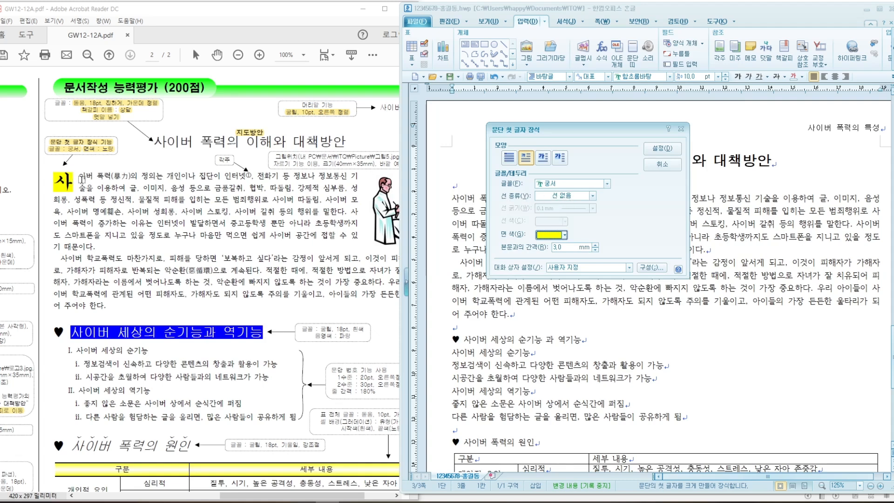
left_click(664, 149)
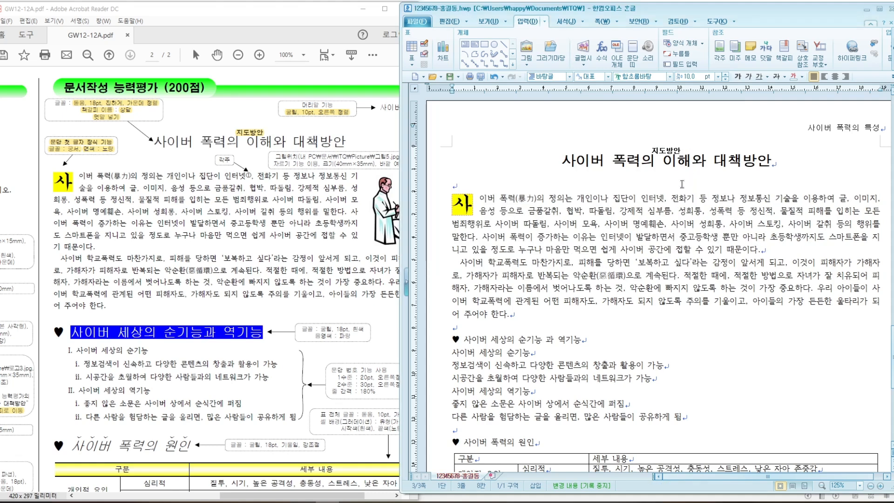
Switch the display of transparent lines (투명 선) off and back on in the Hangul document.
left_click(543, 213)
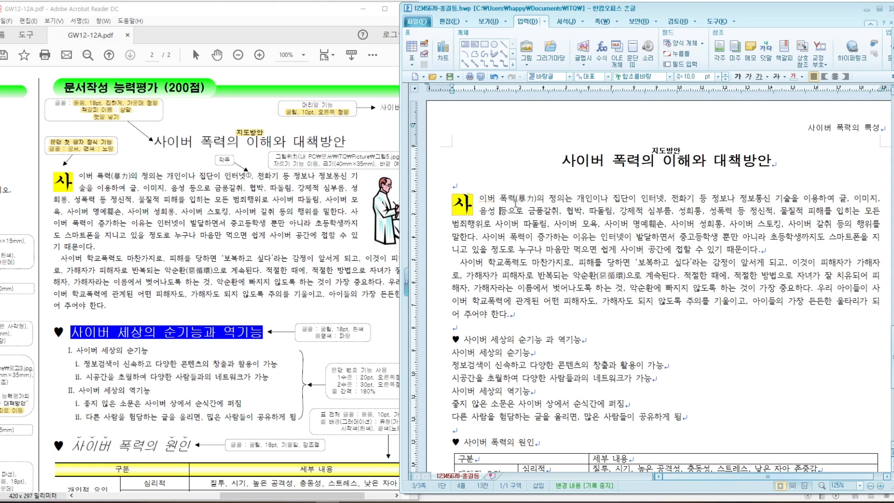
left_click(487, 21)
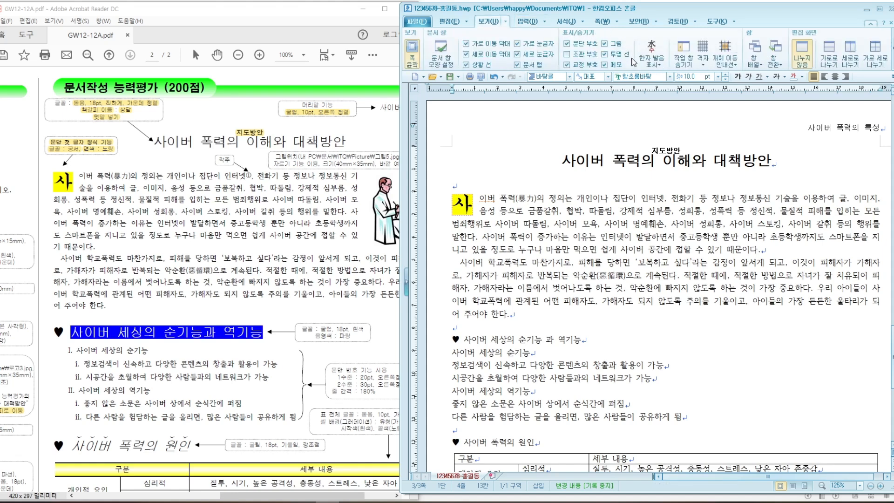
left_click(606, 52)
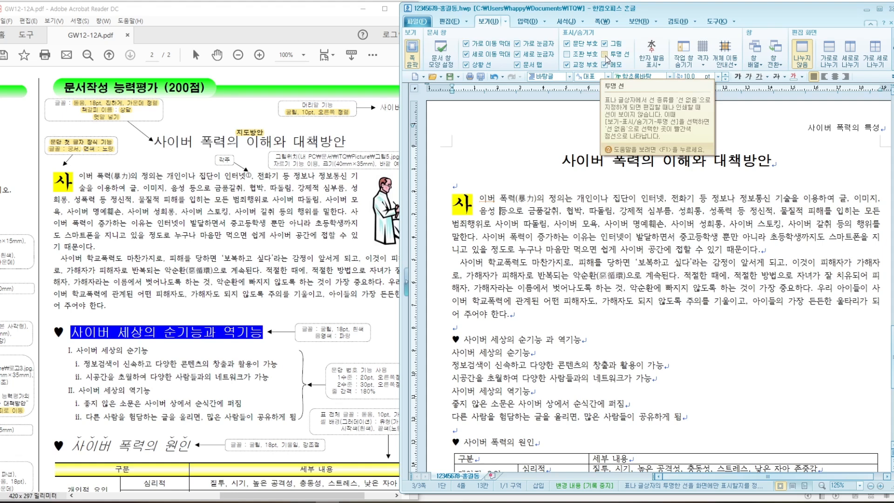
left_click(605, 54)
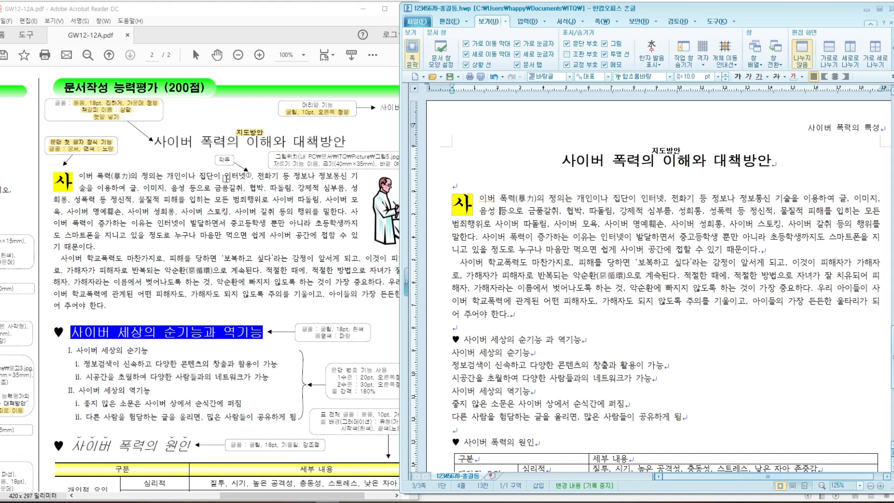
In the PDF sample, highlight the 각주 label, the ① mark after 인터넷 and the footnote text at the page end.
left_click(225, 161)
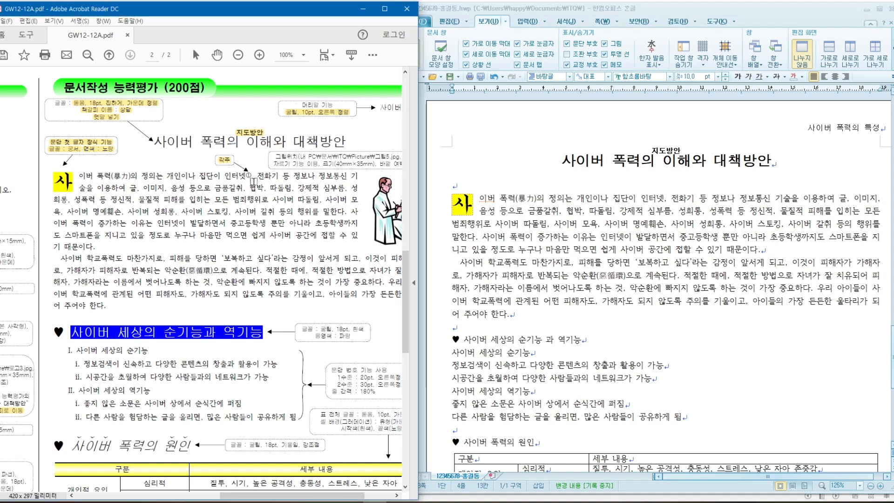
left_click_drag(247, 175, 253, 176)
left_click_drag(406, 278, 411, 407)
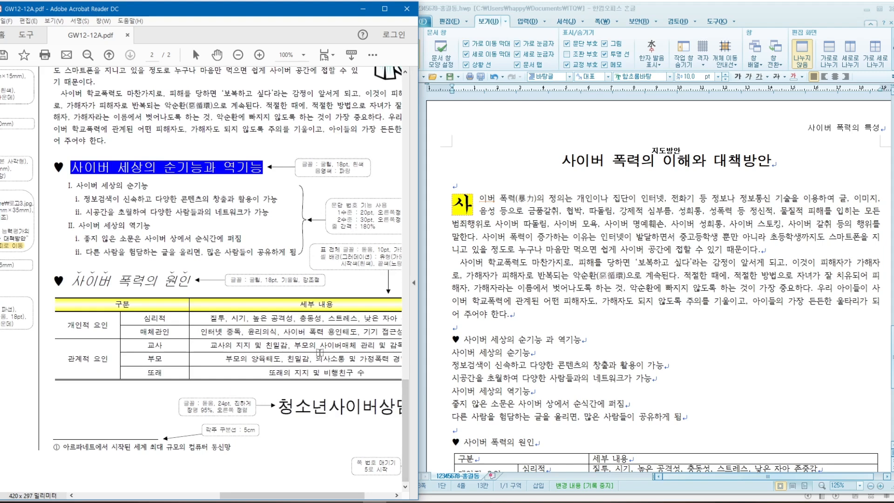
left_click_drag(54, 447, 210, 455)
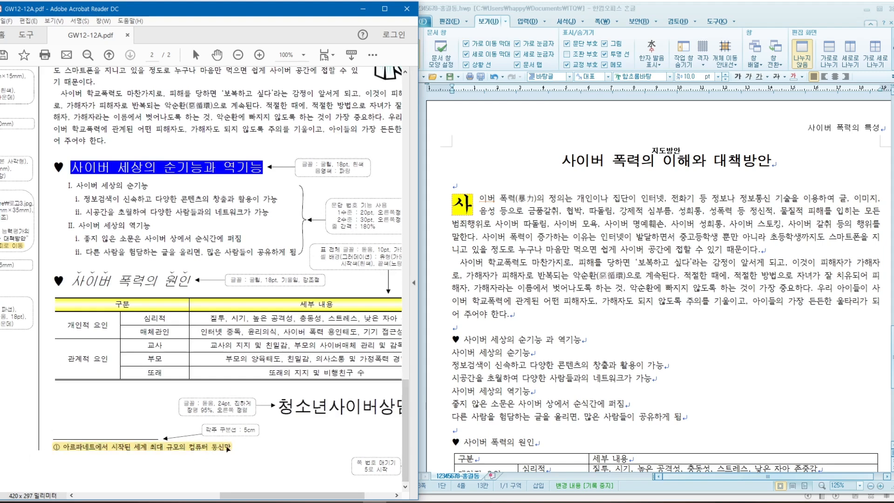
left_click_drag(405, 433, 407, 358)
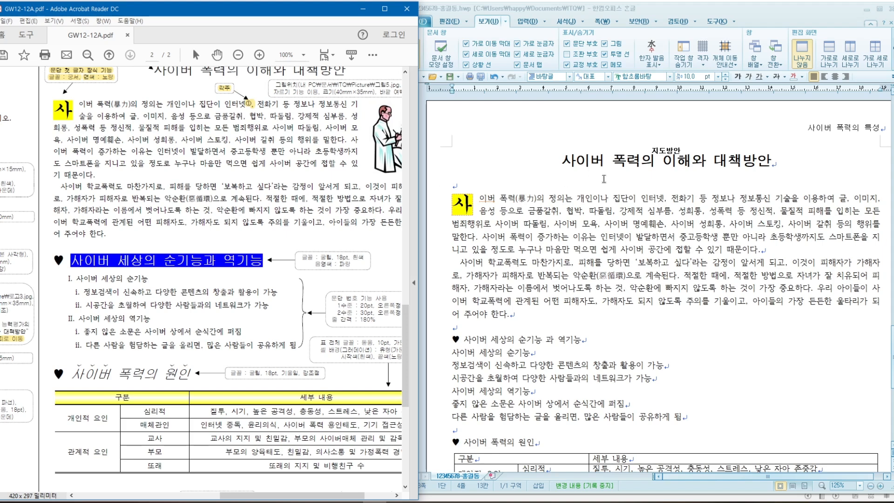
In the Hangul document, insert a footnote directly after the word 인터넷 in the first body paragraph.
left_click(677, 198)
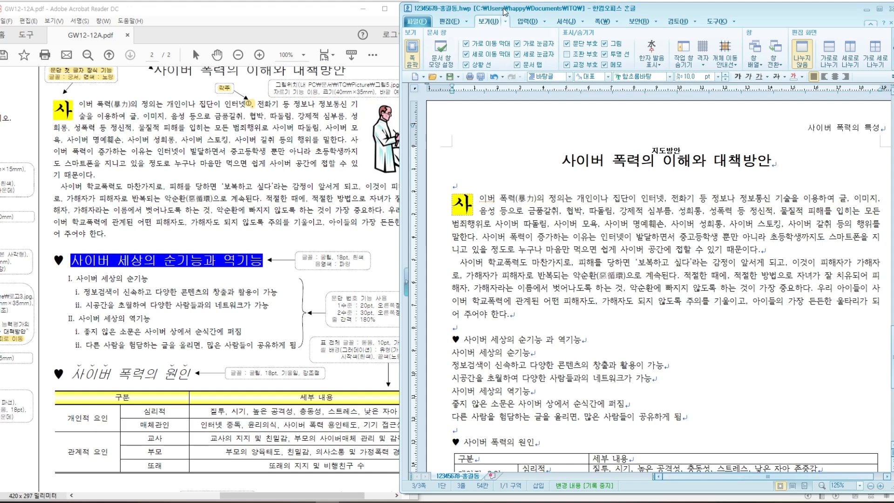
left_click(527, 21)
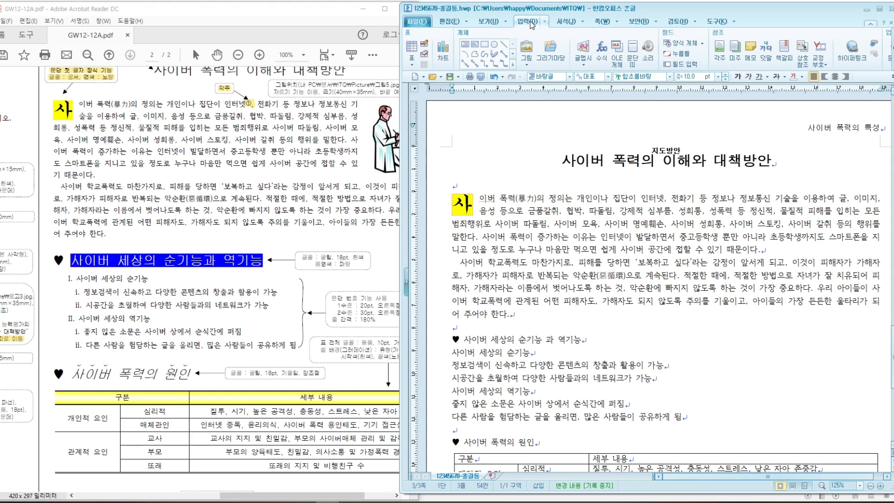
type(",")
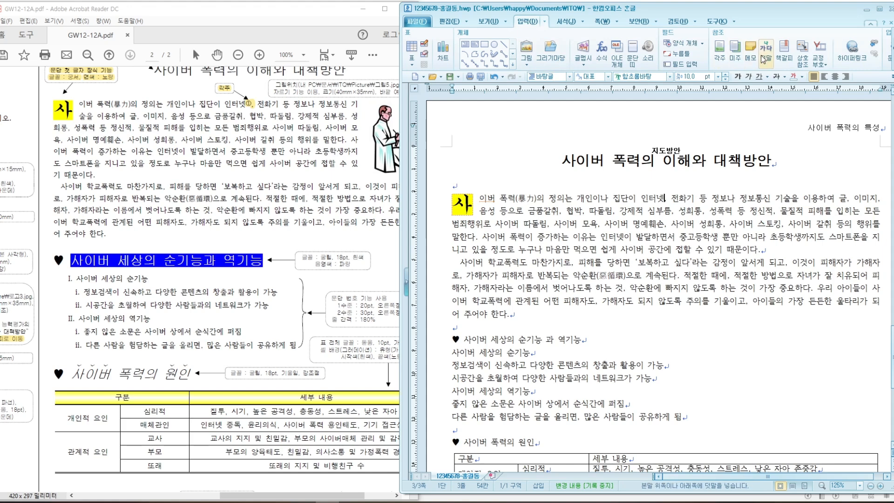
left_click(721, 55)
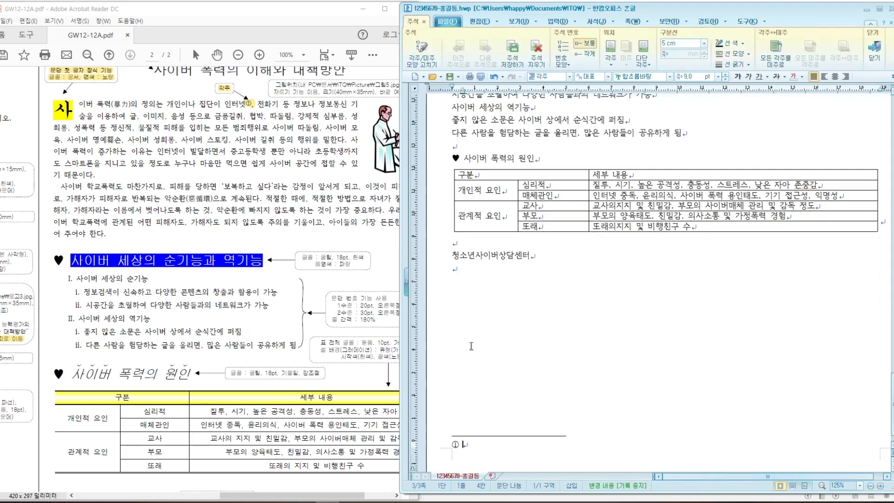
Enter the footnote text 아르파네트에서 시작된 세계 최대 규모의 컴퓨터 통신망, following the PDF sample.
left_click(370, 365)
left_click_drag(407, 339, 403, 397)
left_click(471, 449)
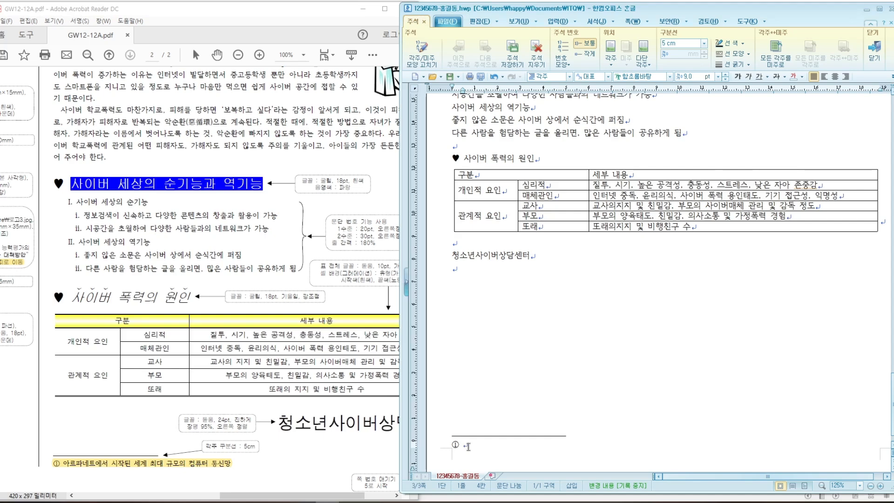
type("아르")
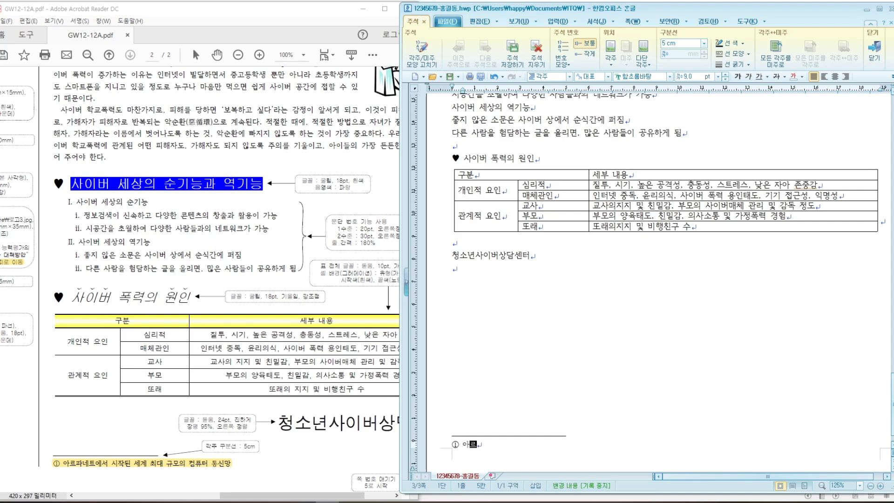
type("파네트에서 ")
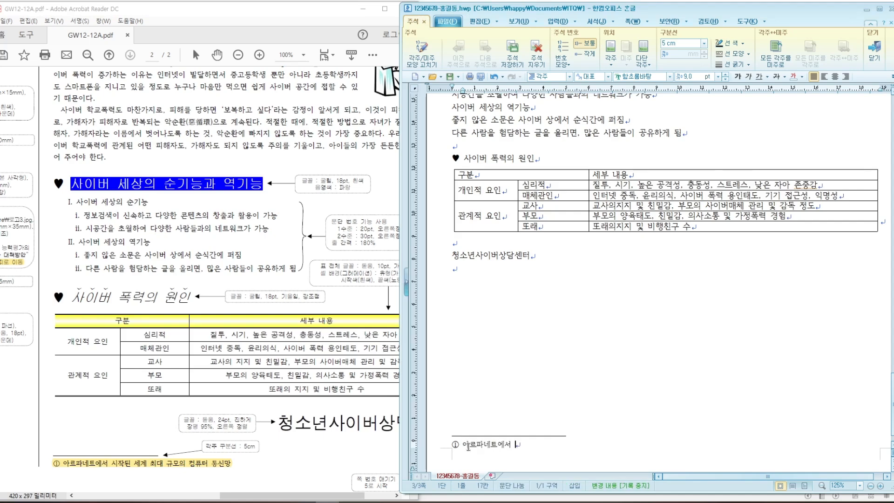
type("시작된 세")
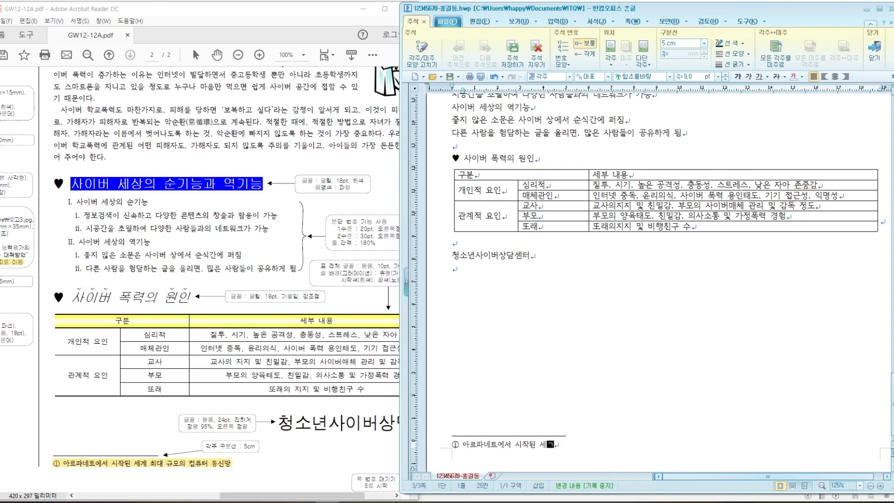
type("계 최대 ㄱ")
type("규모의 컴")
type("퓨터 ㅌ")
type("통신ㅁ")
type("망")
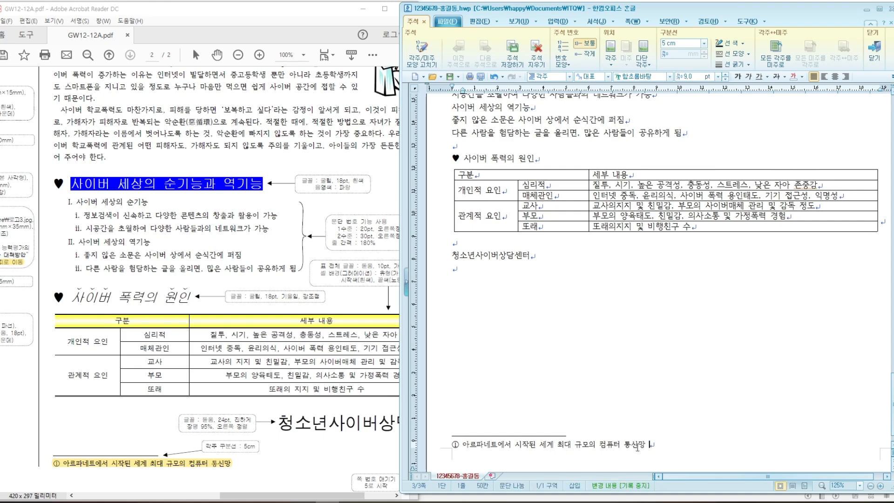
key("BackSpace")
Change the footnote's number format (번호 모양) to 가,나,다.
left_click(461, 445)
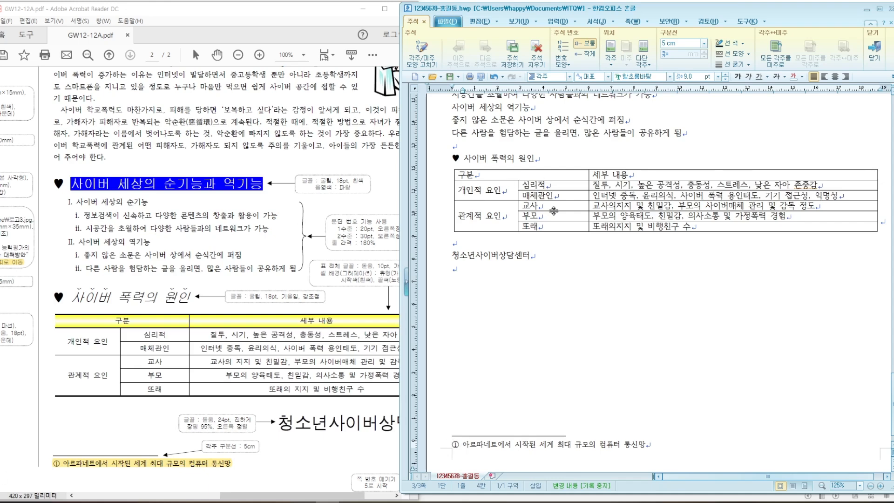
left_click(454, 438)
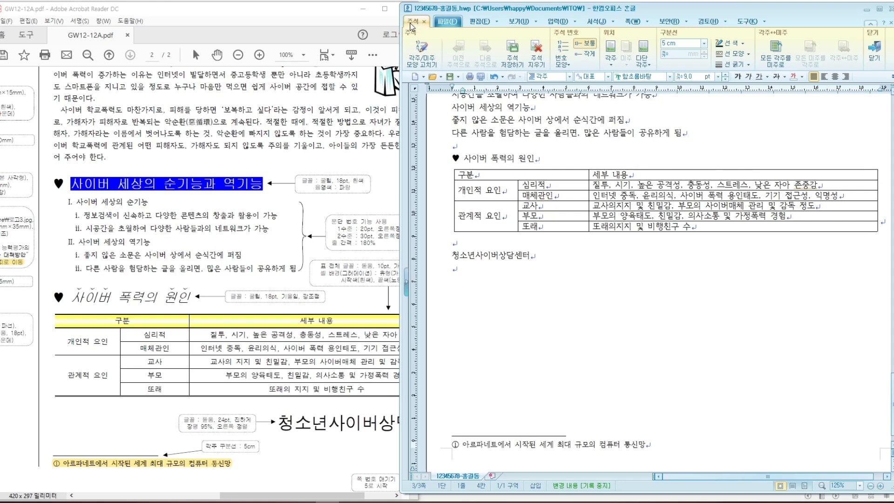
left_click(431, 65)
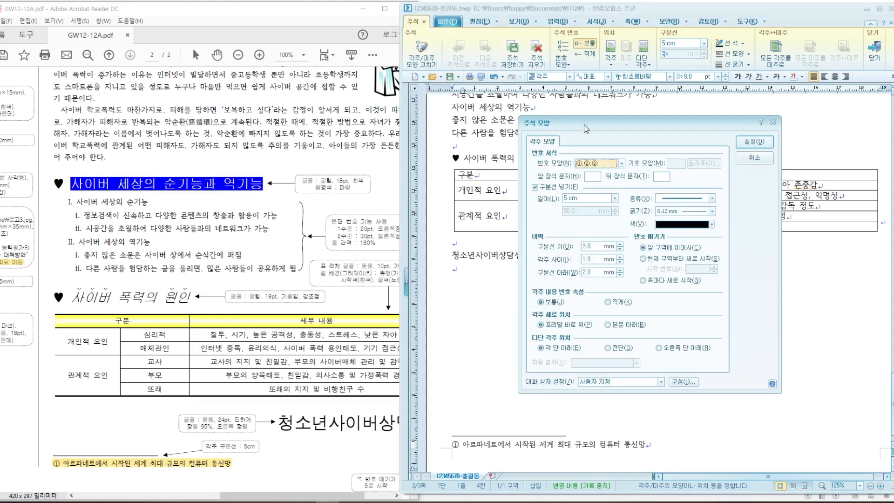
left_click_drag(585, 125, 522, 116)
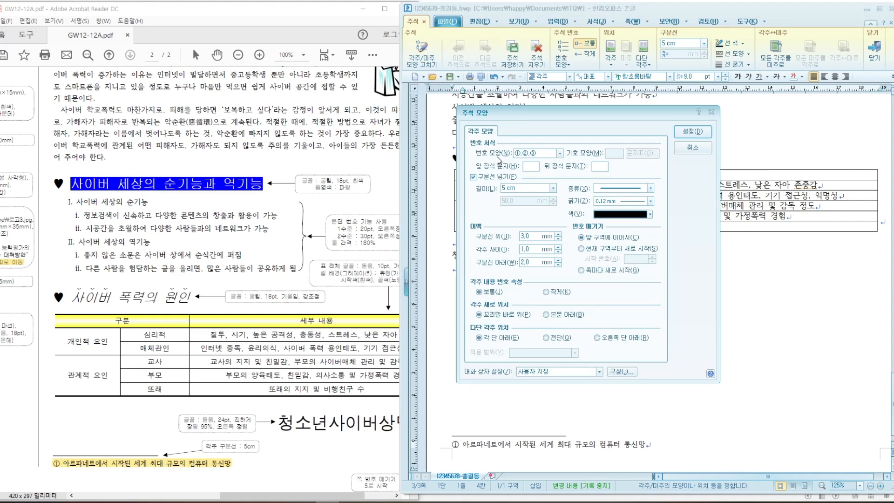
left_click(560, 155)
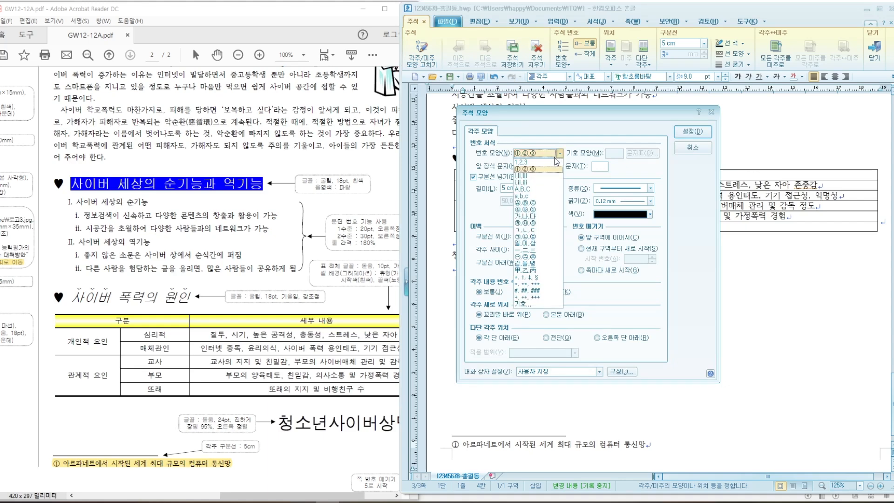
left_click(536, 216)
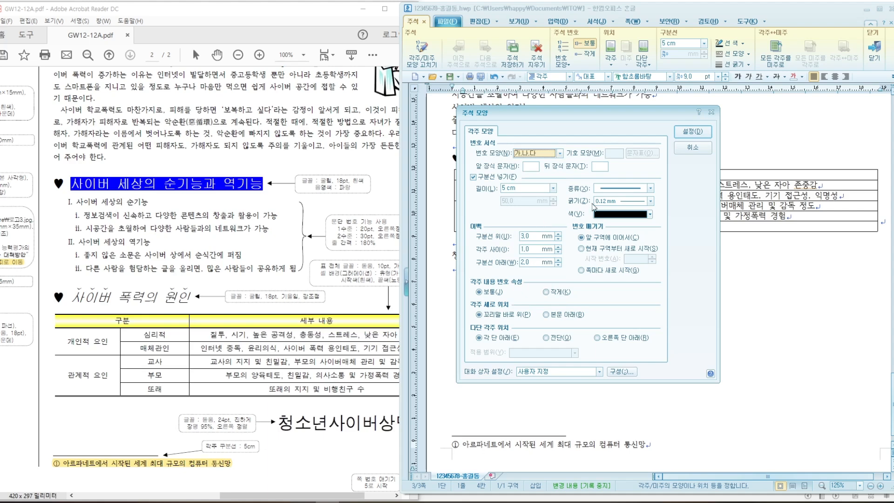
left_click(692, 135)
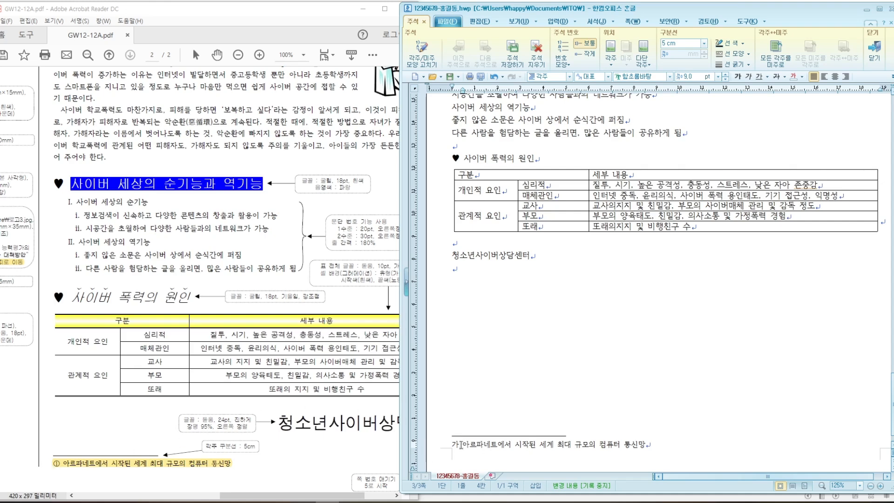
Set the footnote's number format (번호 모양) to ①,②,③ to match the PDF sample.
left_click(425, 61)
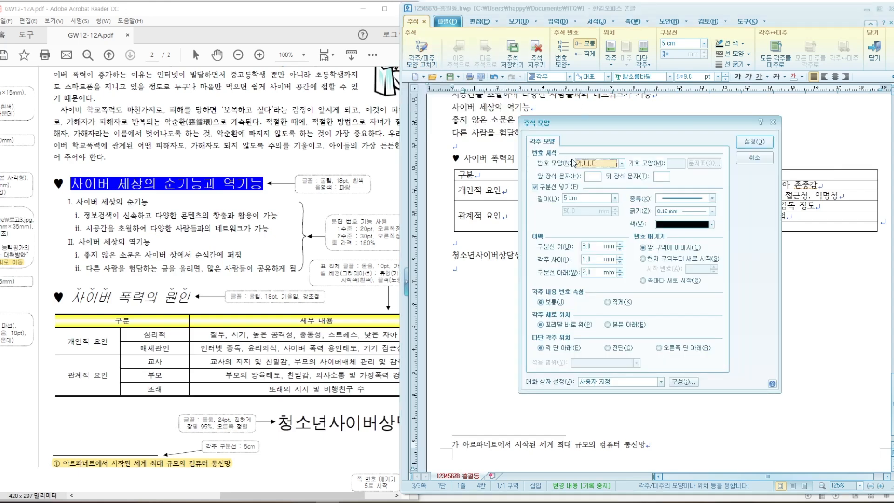
left_click(622, 163)
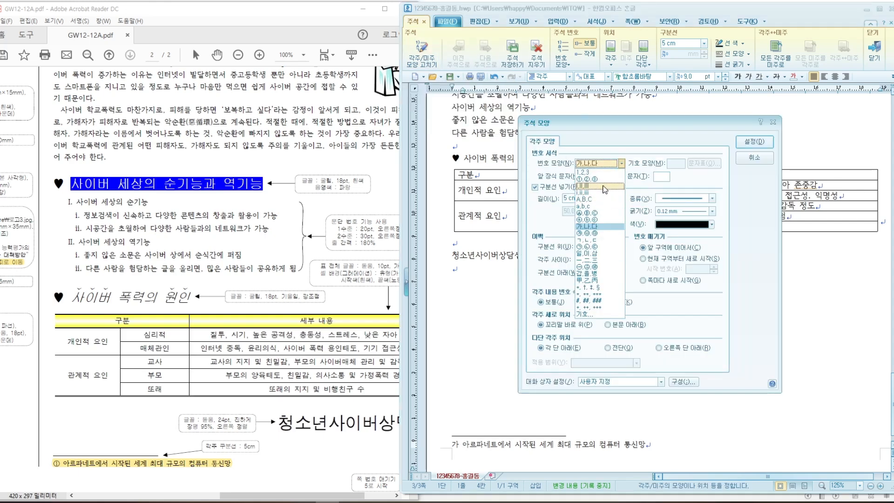
left_click(599, 179)
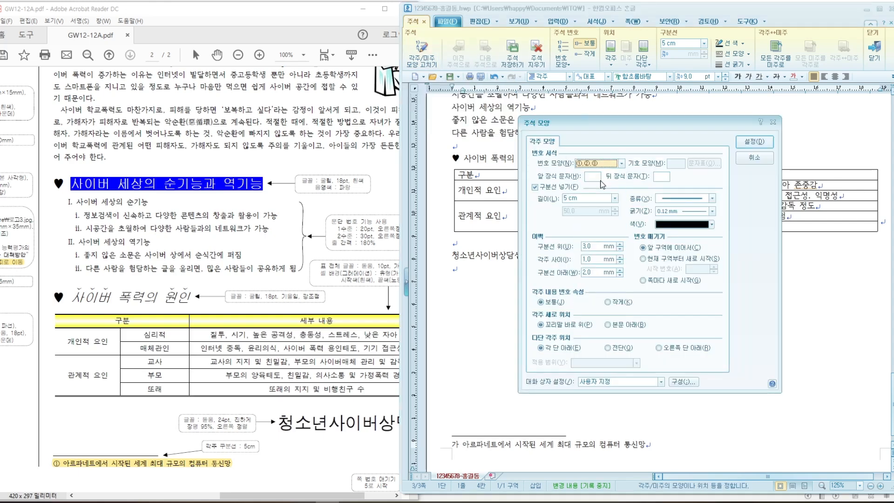
left_click(757, 141)
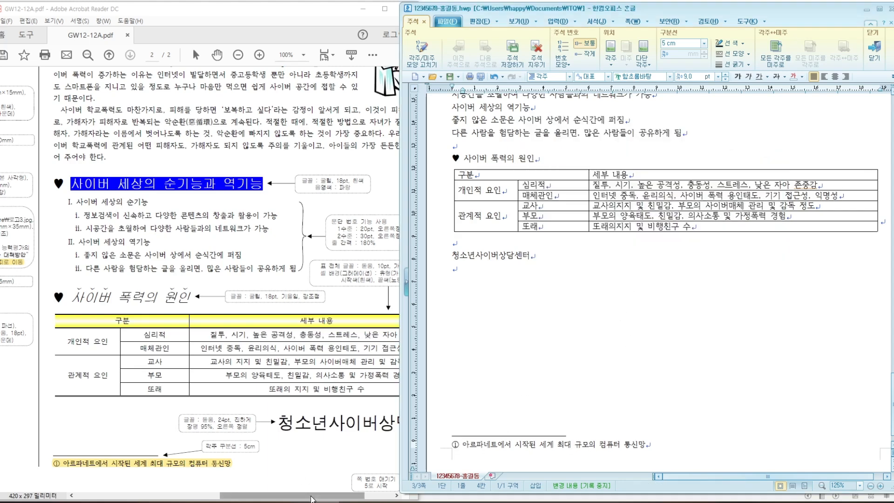
Leave footnote editing and return to the first body paragraph under the title on page 3.
scroll(888, 380, "up", 5)
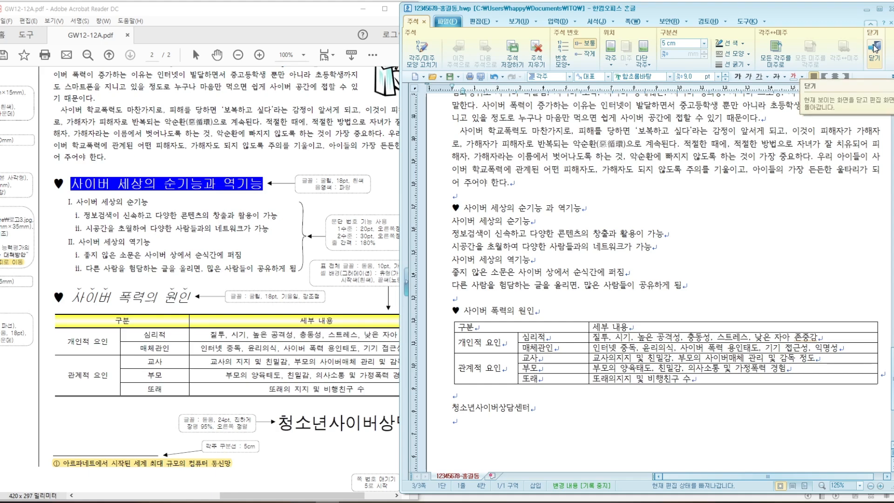
scroll(784, 278, "up", 7)
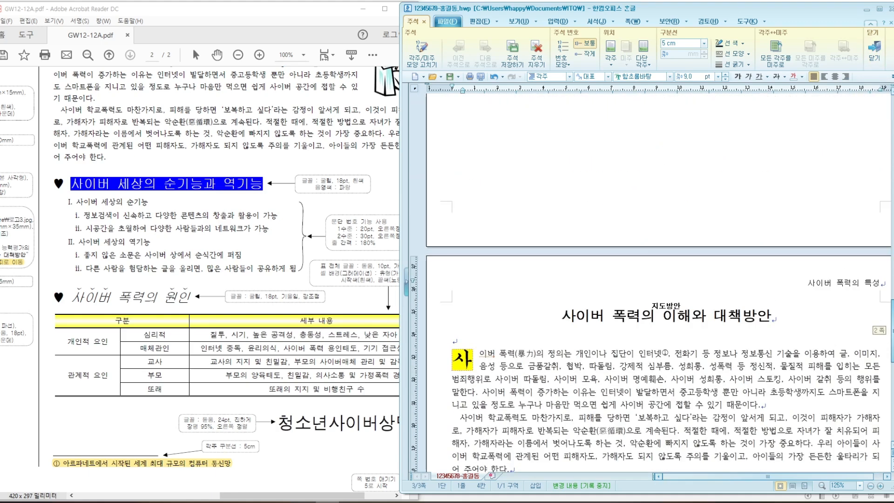
scroll(783, 278, "down", 4)
left_click(757, 237)
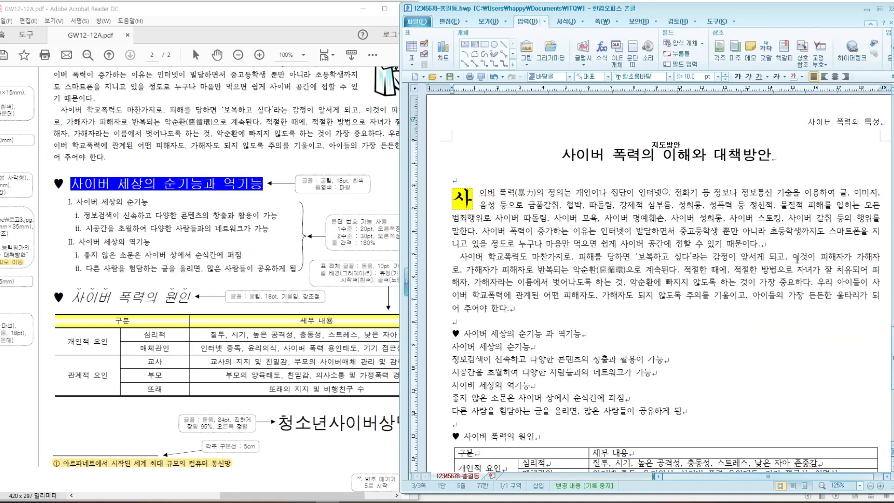
left_click(723, 218)
left_click_drag(892, 358, 892, 339)
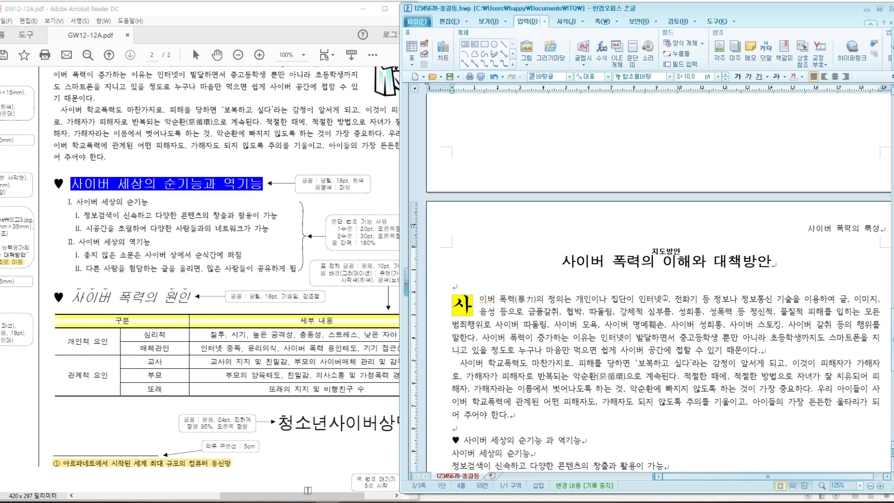
In the PDF sample, highlight 그림위치, the path 문서\ITQ\Picture\그림5.jpg and 문서에 포함 in the picture instructions.
left_click_drag(308, 497, 328, 499)
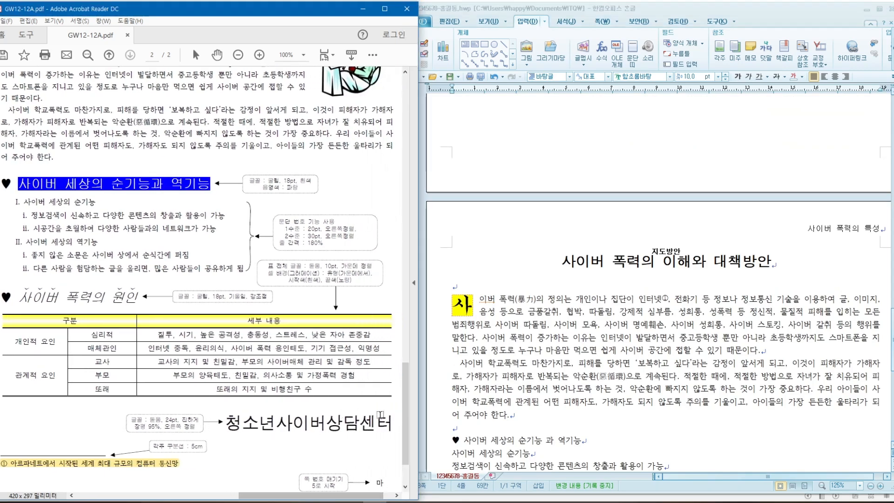
left_click_drag(405, 429, 404, 347)
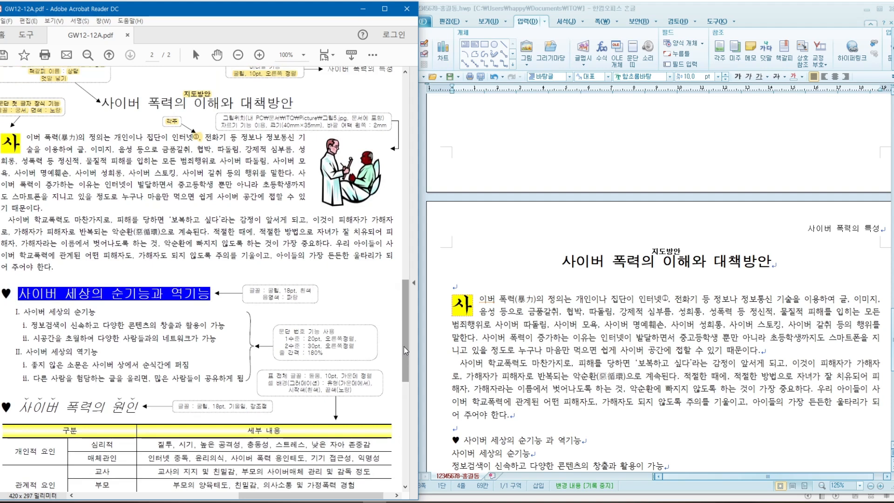
scroll(404, 348, "up", 1)
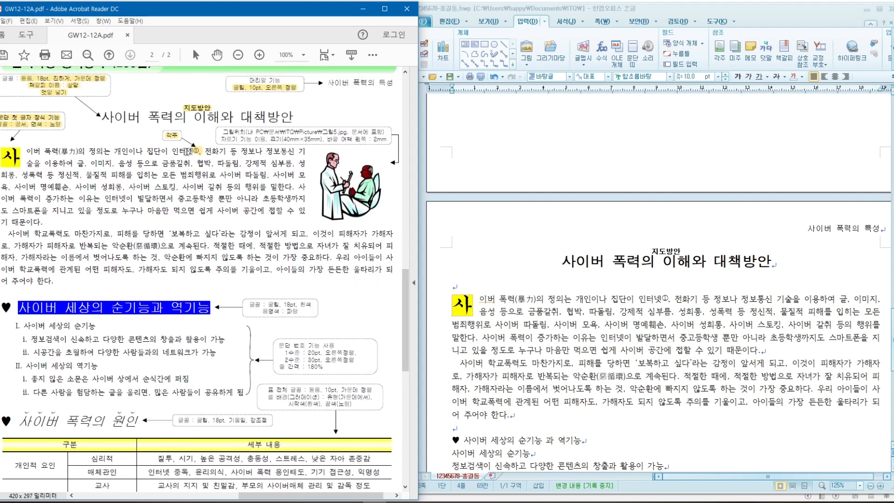
left_click_drag(222, 132, 244, 132)
left_click_drag(276, 133, 329, 133)
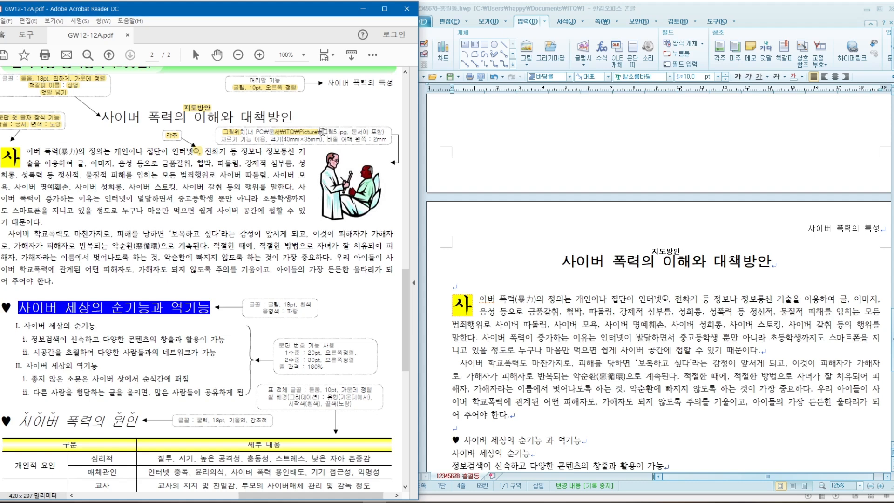
left_click_drag(323, 133, 383, 132)
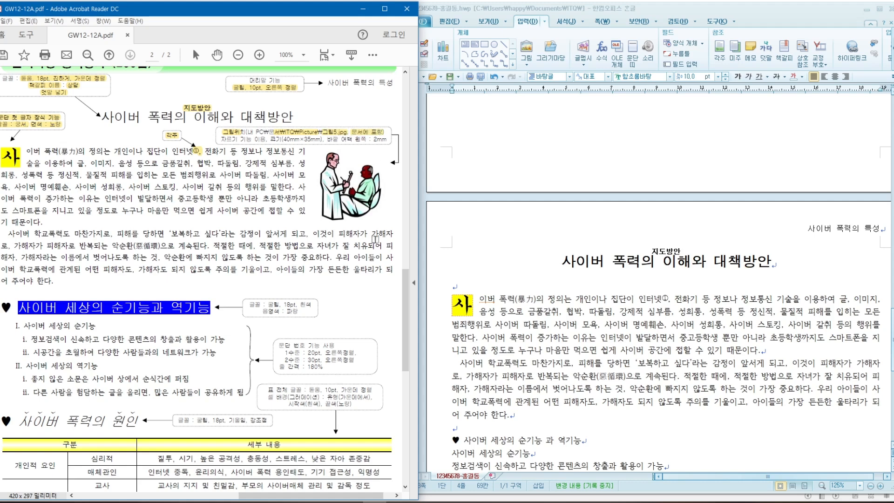
In the Hangul document, start inserting a picture at the end of the first body paragraph and open the ITQ\Picture folder.
left_click(774, 352)
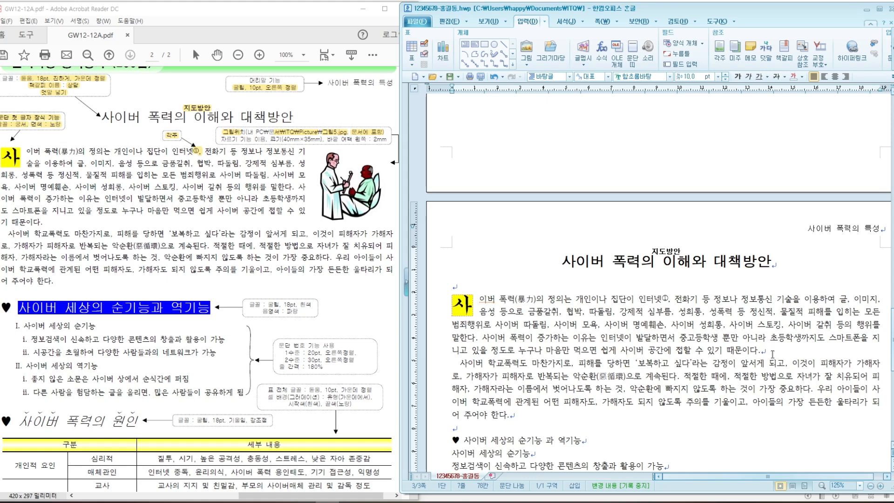
left_click(416, 22)
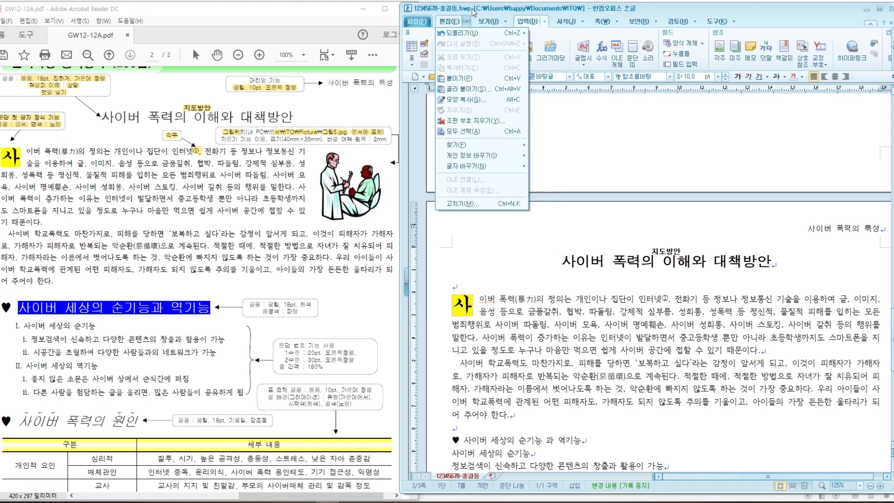
left_click(835, 348)
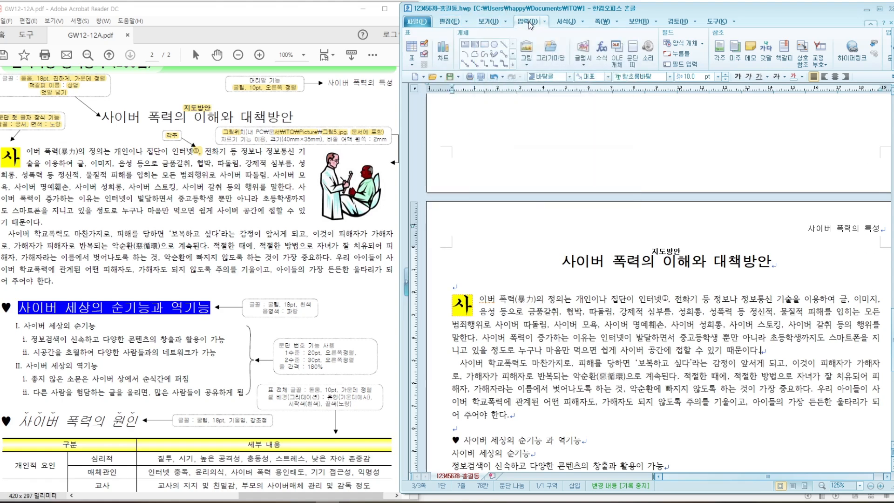
left_click(528, 48)
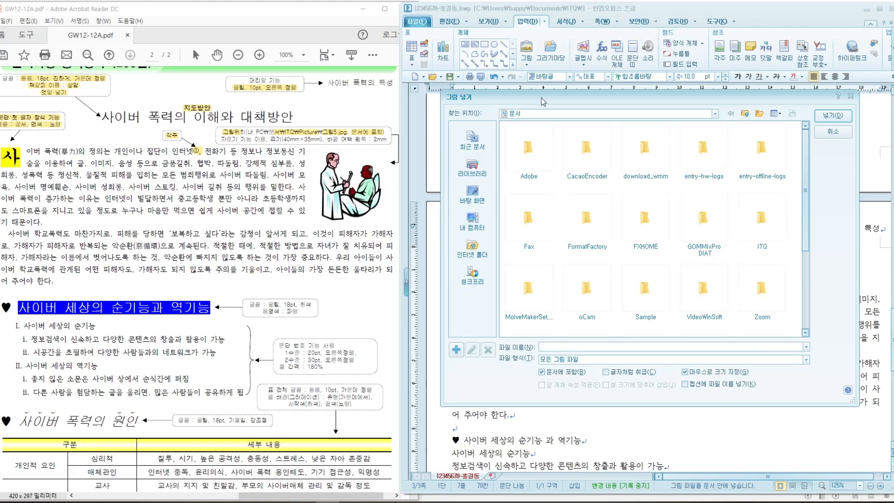
left_click_drag(543, 84, 543, 81)
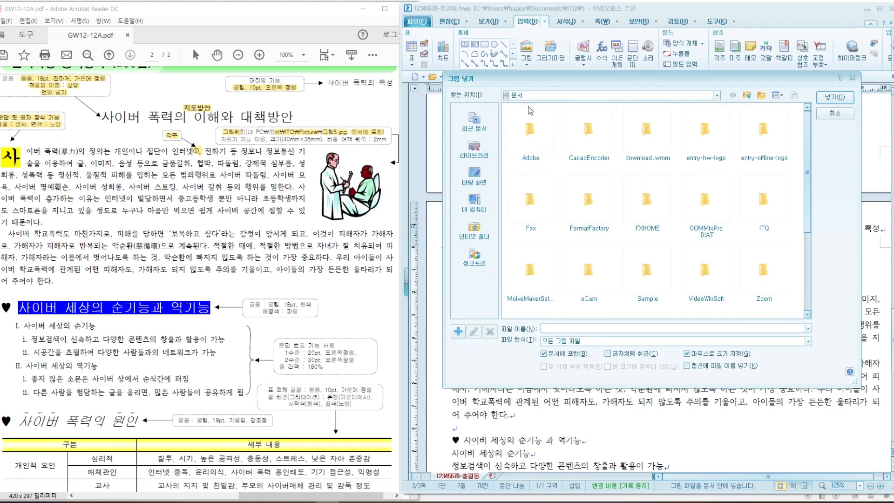
double_click(767, 201)
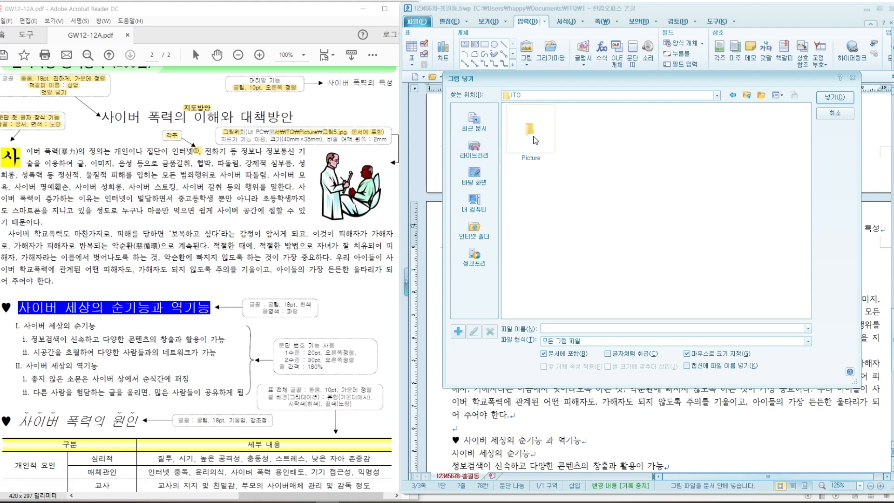
double_click(531, 136)
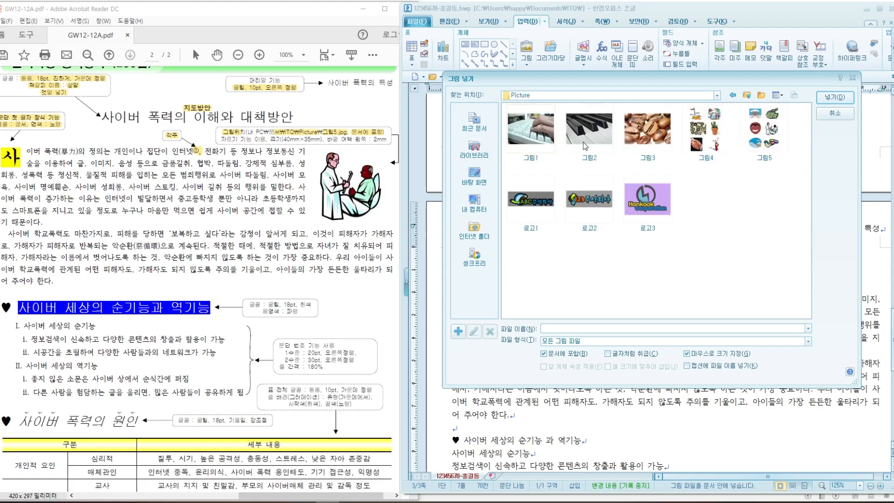
Switch the picture file list to 자세히 view and back to 작은 그림 view.
left_click_drag(588, 84, 567, 72)
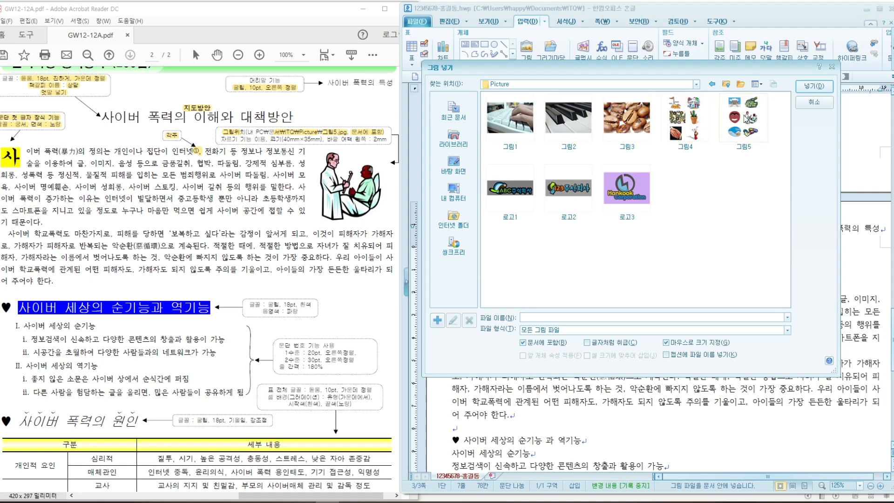
left_click(760, 86)
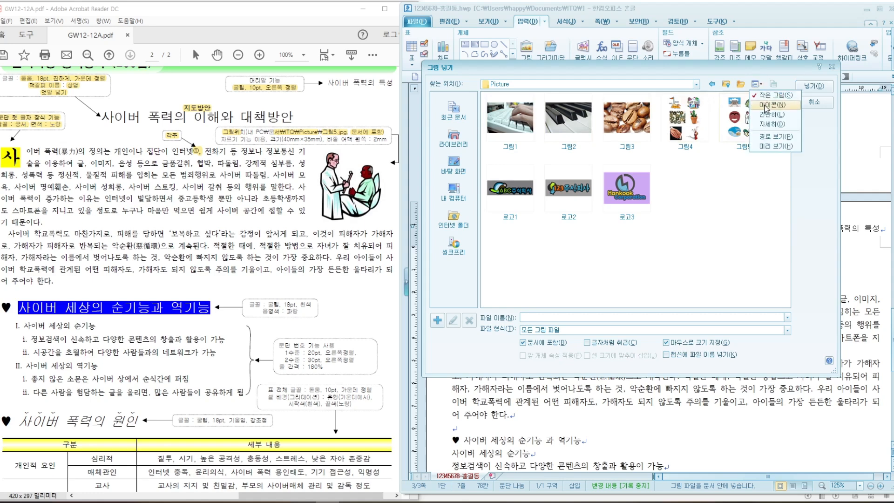
left_click(766, 124)
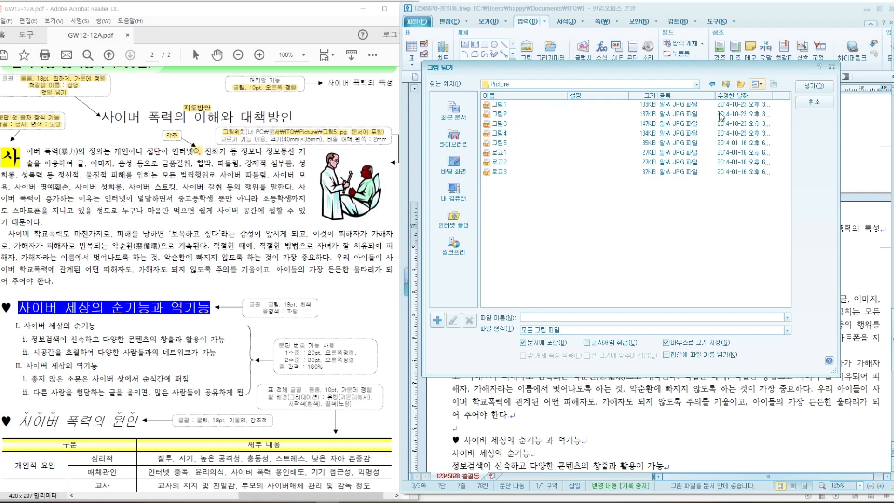
left_click(757, 84)
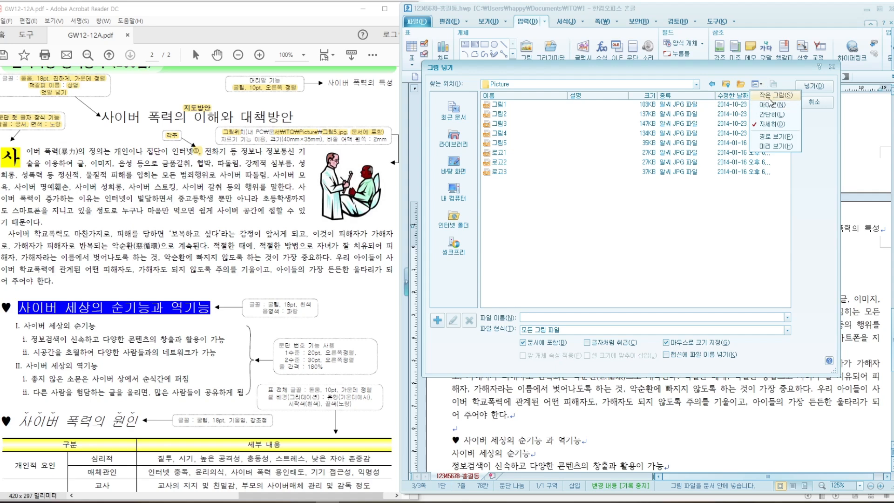
left_click(770, 105)
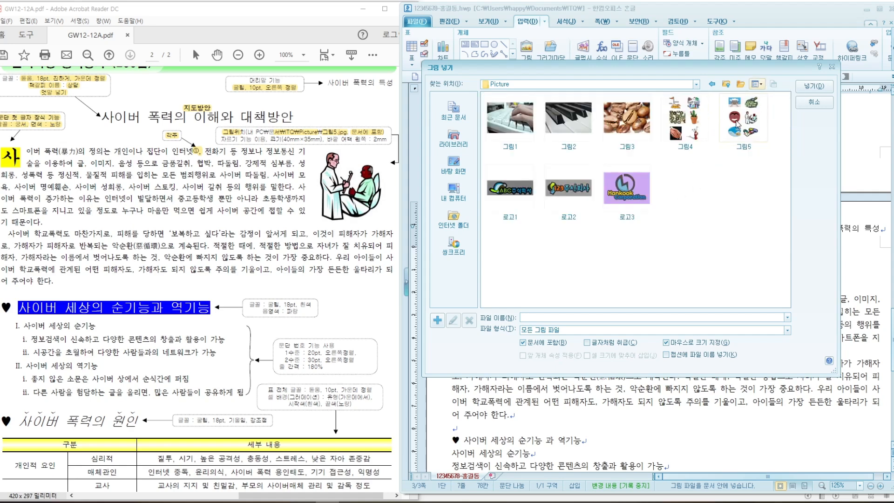
Show the picture file list in 자세히 view and select the file 그림5.
left_click(757, 84)
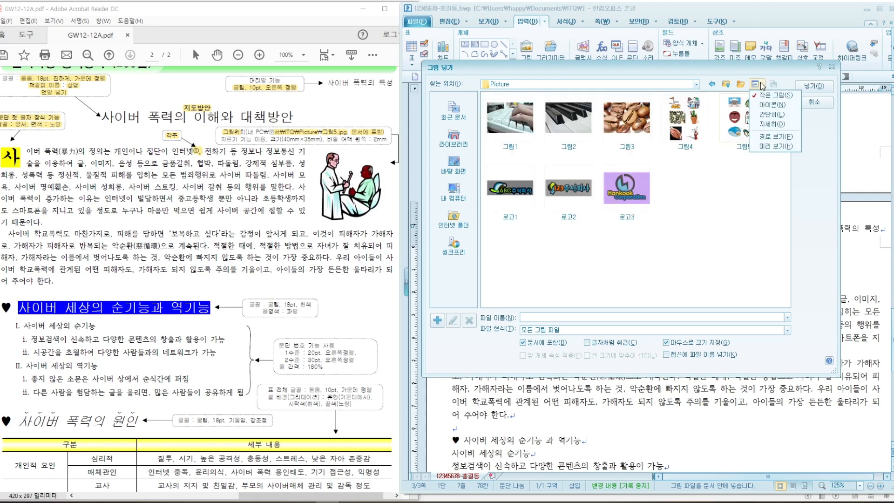
left_click(766, 124)
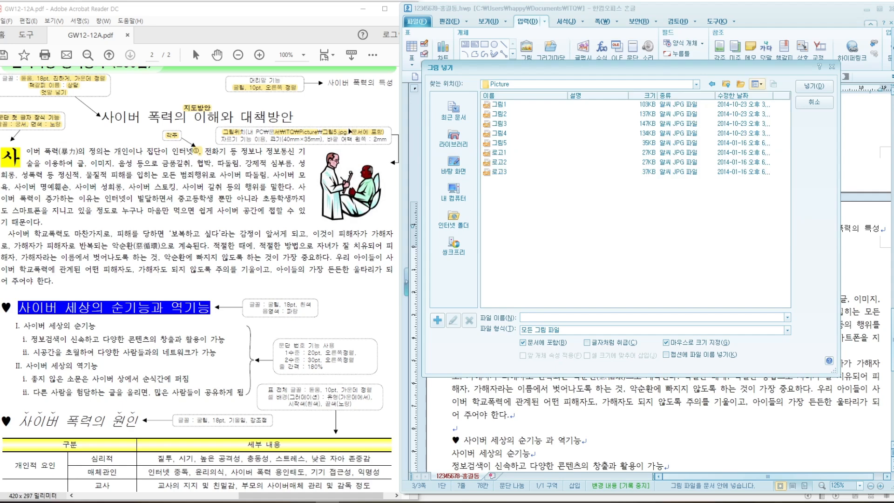
left_click(501, 144)
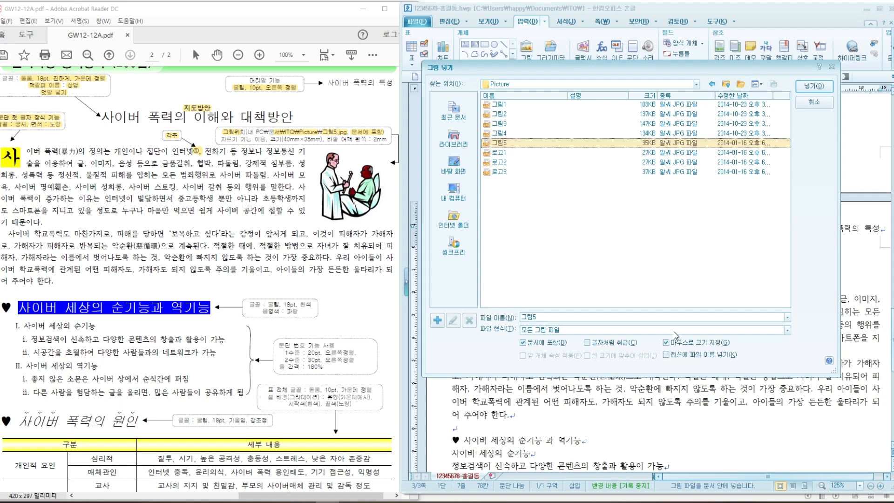
Insert 그림5 with 마우스로 크기 지정 enabled, drawing it about 30 mm wide and 40 mm high beside the first body paragraph.
left_click(666, 343)
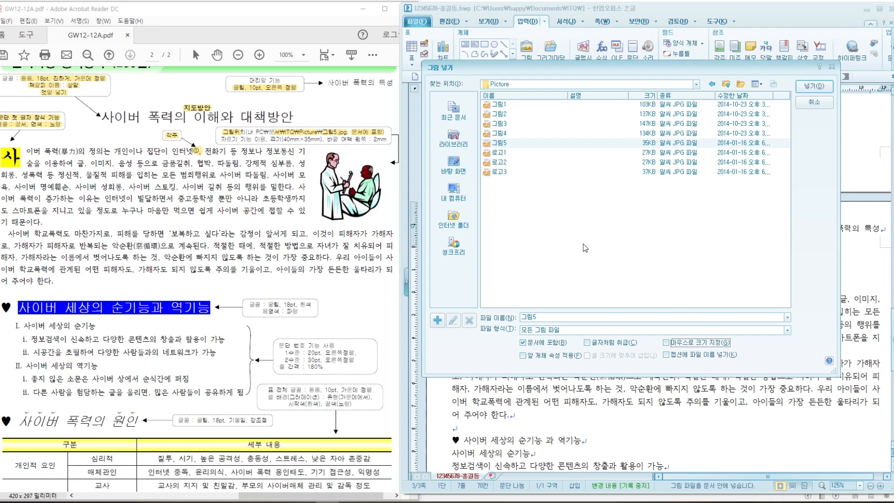
left_click(666, 344)
left_click(814, 85)
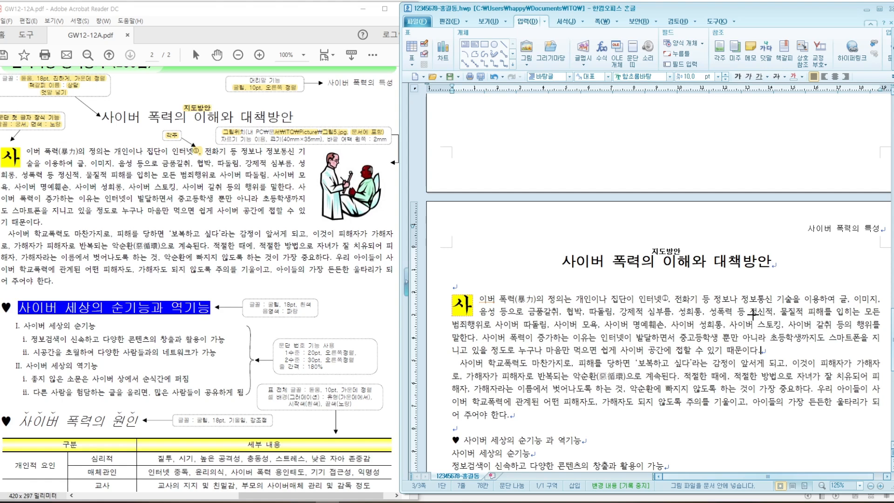
left_click_drag(802, 294, 870, 386)
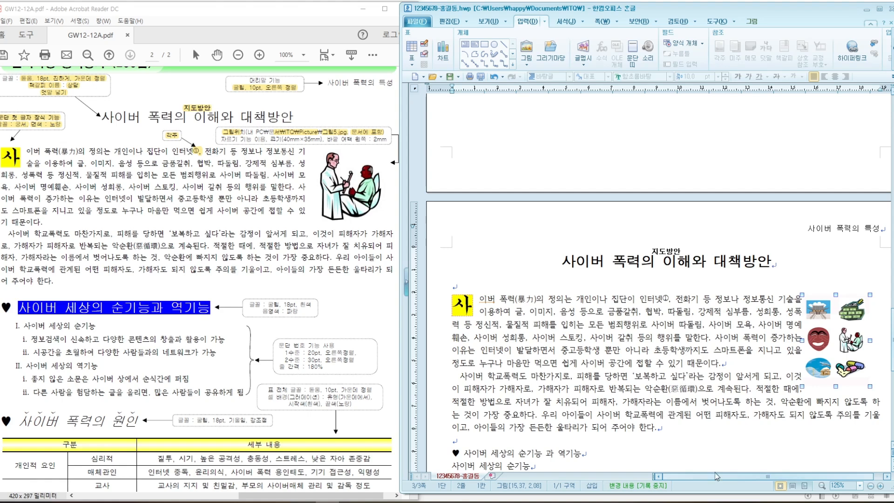
left_click_drag(714, 478, 740, 478)
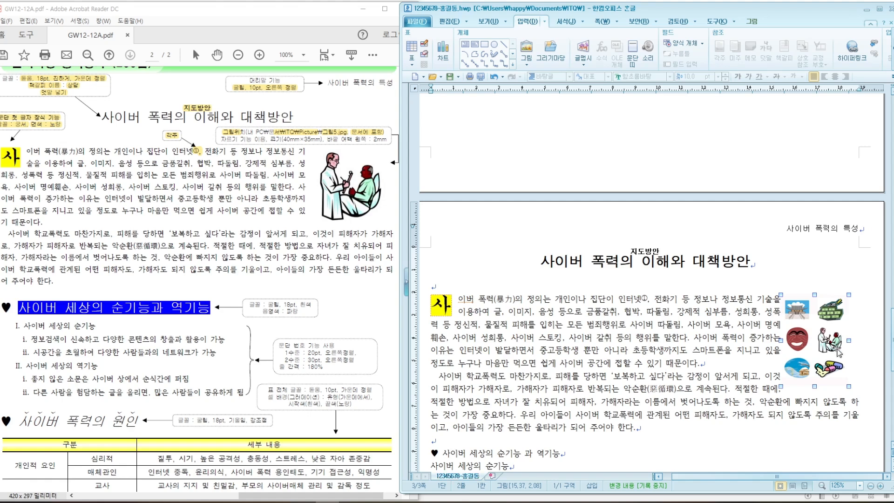
In the PDF sample, highlight 자르기 기능 이용 in the picture instructions and return to the Hangul document.
left_click_drag(221, 139, 263, 140)
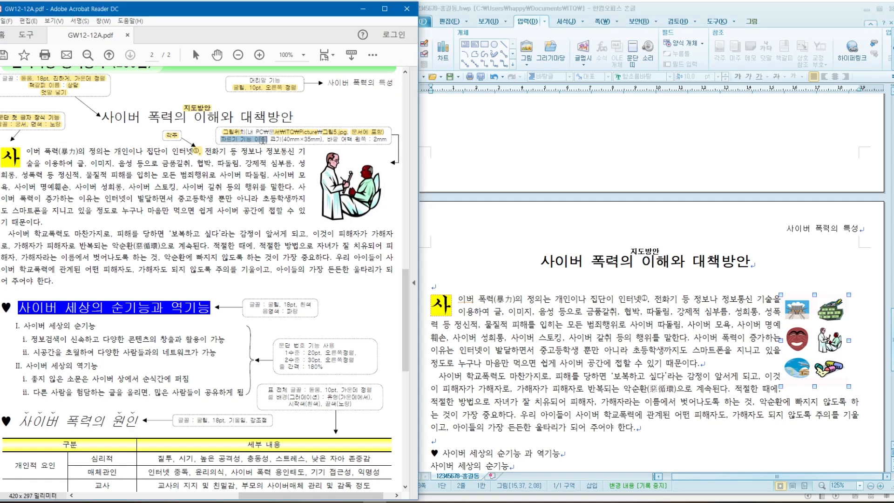
left_click(831, 344)
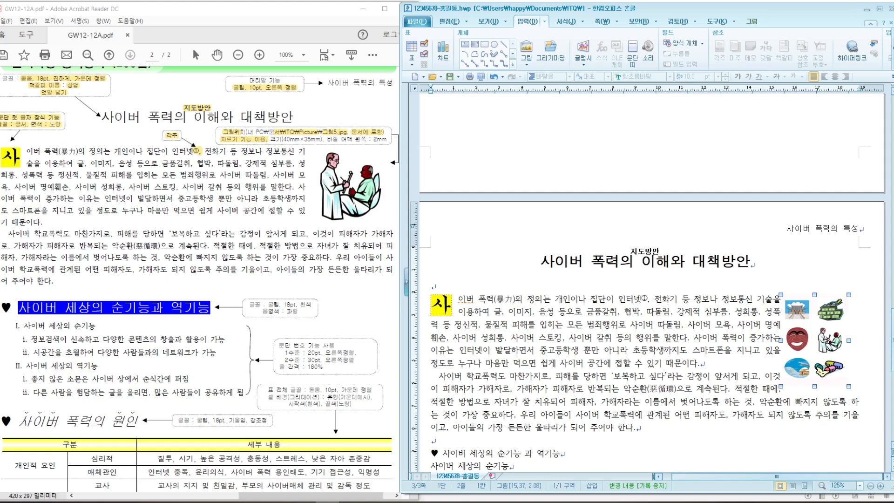
Crop the inserted picture to the doctor and patient illustration, about 13 mm wide and 15 mm high.
double_click(819, 341)
left_click(773, 170)
left_click(760, 22)
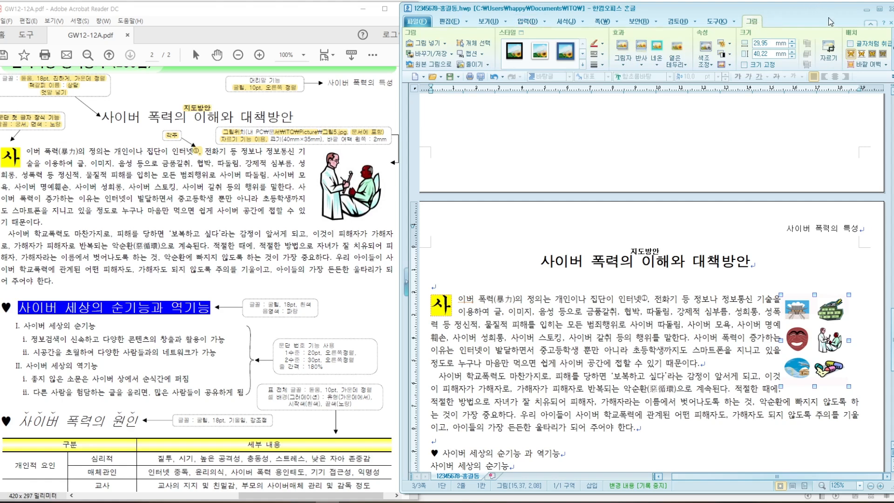
left_click(834, 65)
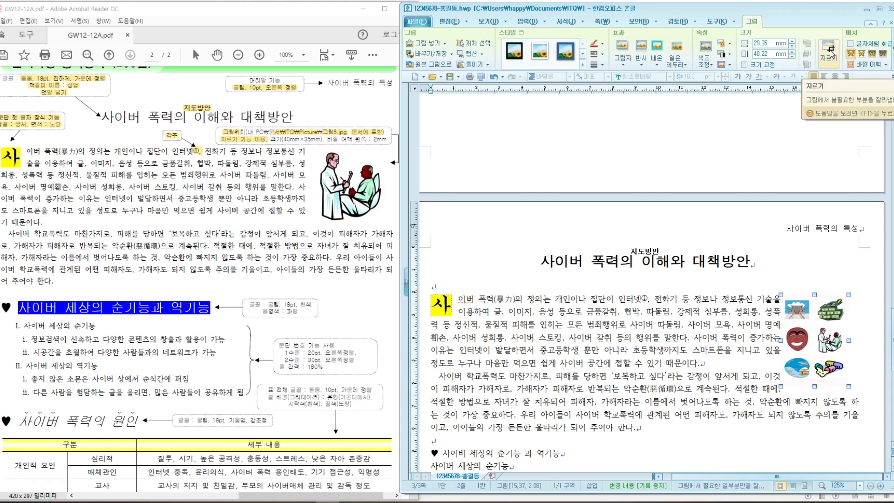
left_click(830, 51)
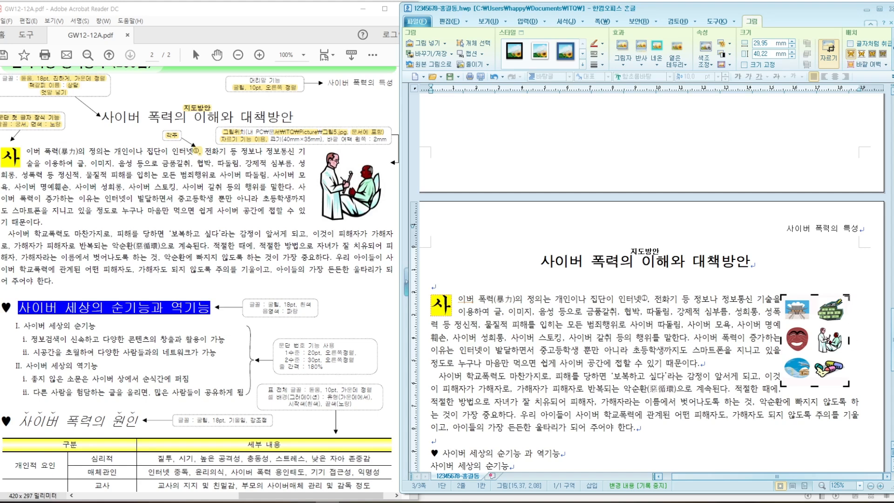
left_click_drag(846, 296, 848, 324)
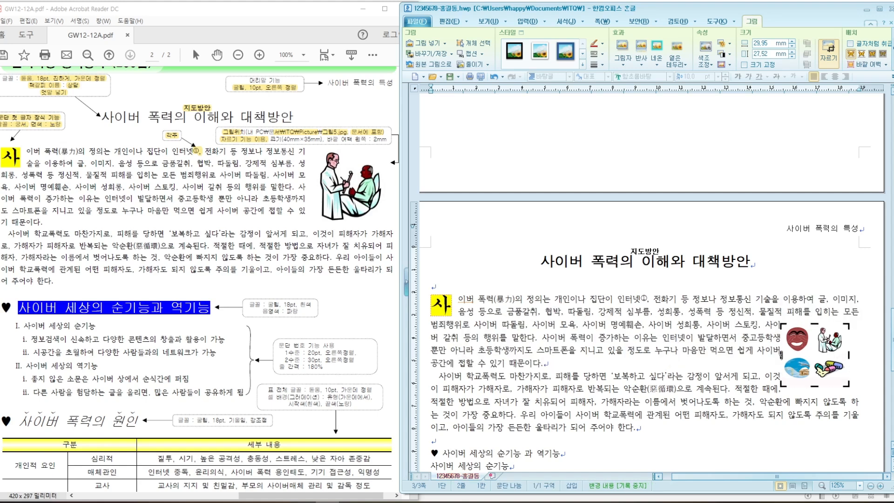
left_click_drag(781, 355, 812, 355)
left_click_drag(831, 386, 845, 340)
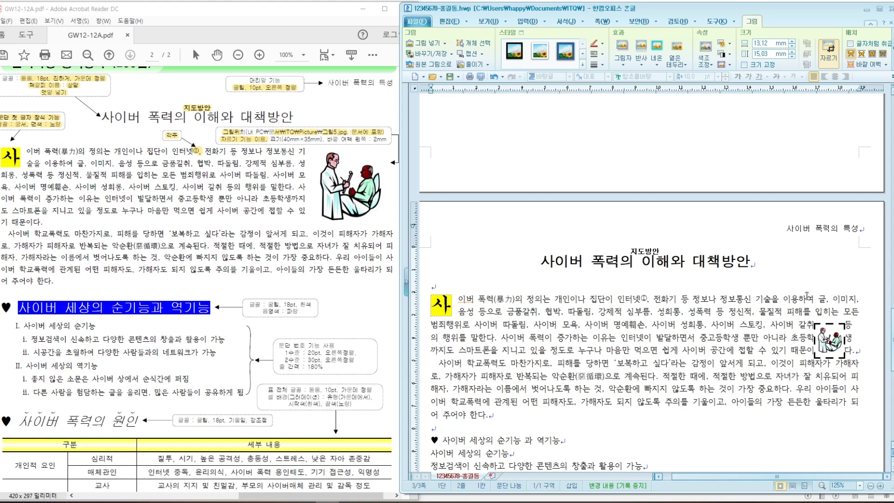
Remove the cropped picture from the document and put the cursor back in the first body paragraph.
left_click(783, 311)
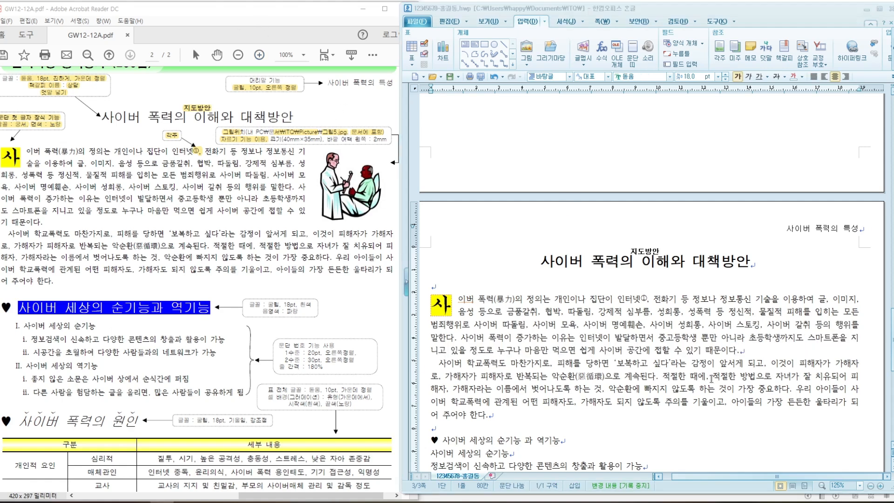
left_click(760, 354)
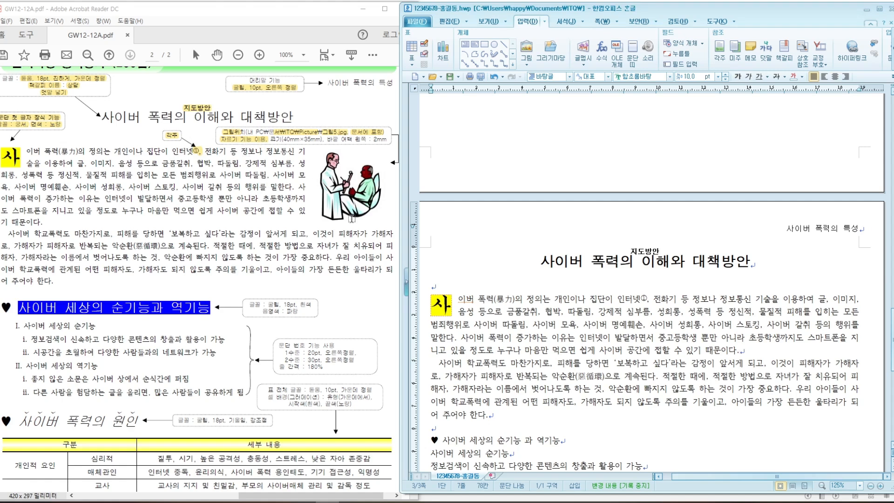
left_click(662, 301)
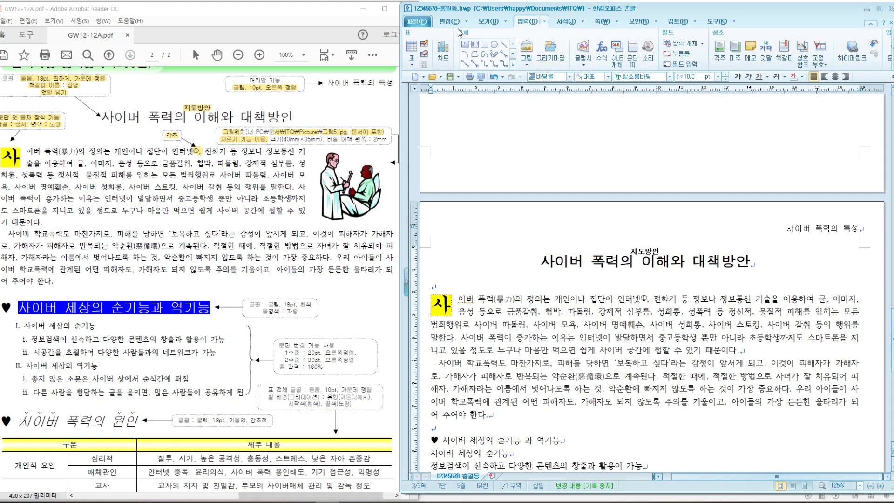
left_click(419, 21)
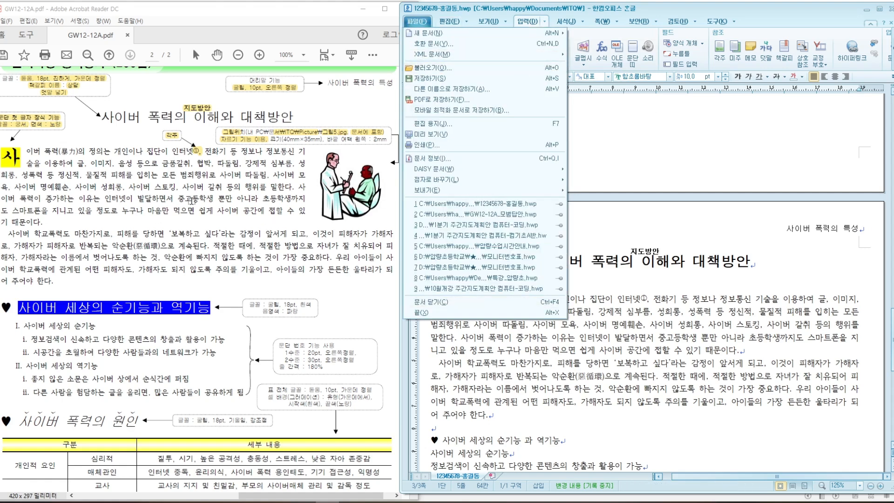
left_click(681, 320)
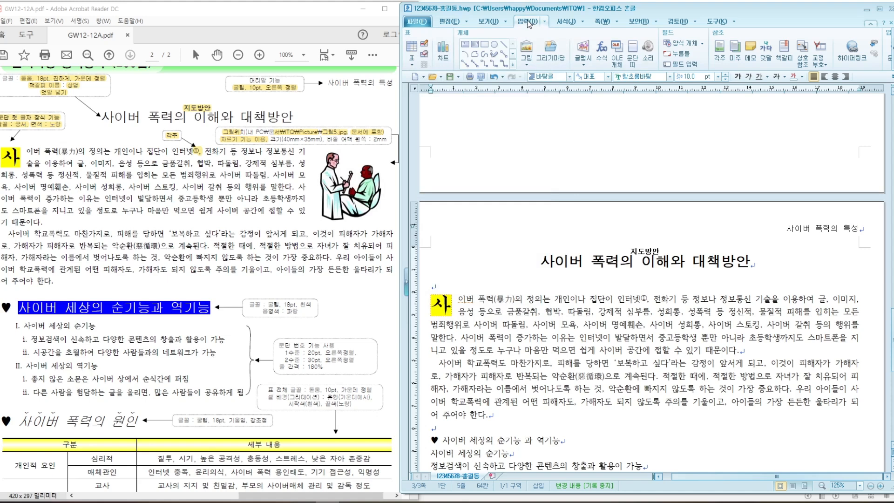
Start inserting a picture again and select 그림5 in the library's 문서\ITQ\Picture folder.
left_click(528, 55)
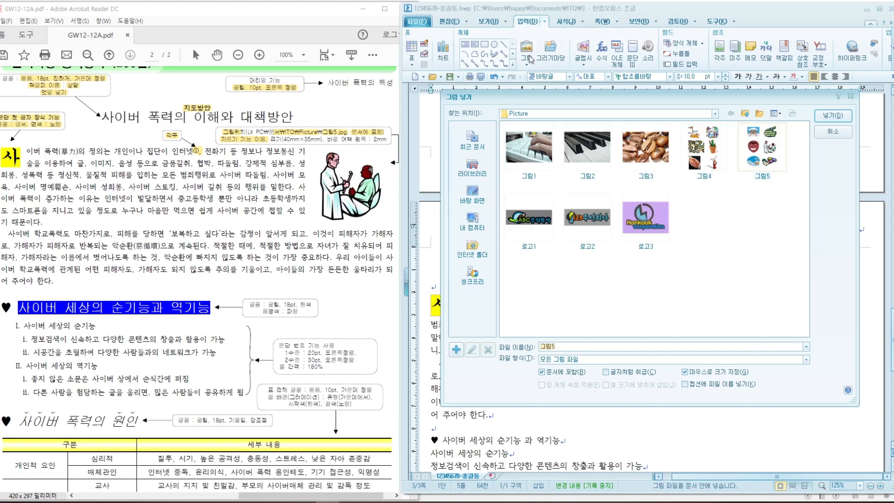
left_click_drag(558, 97, 530, 89)
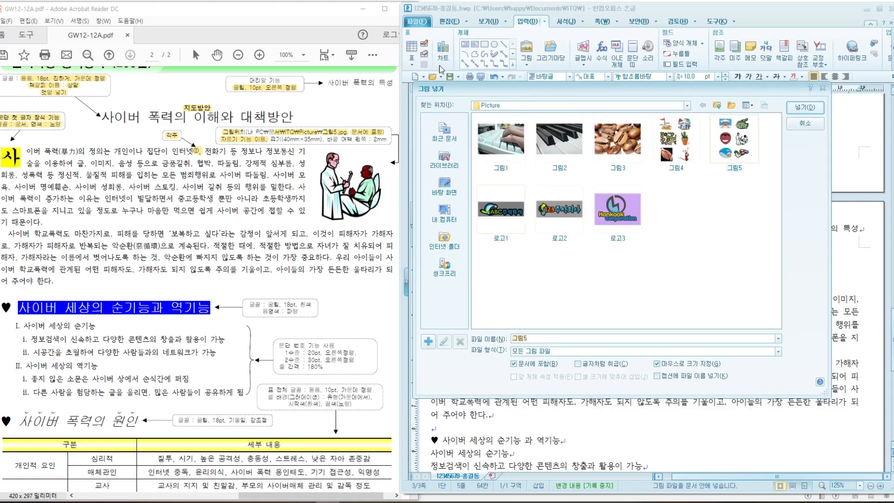
left_click(612, 168)
left_click_drag(538, 89, 543, 90)
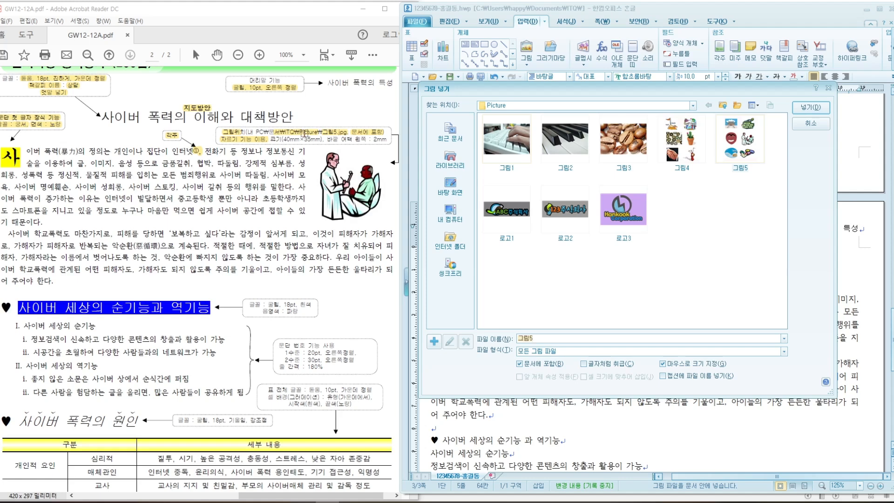
left_click(451, 163)
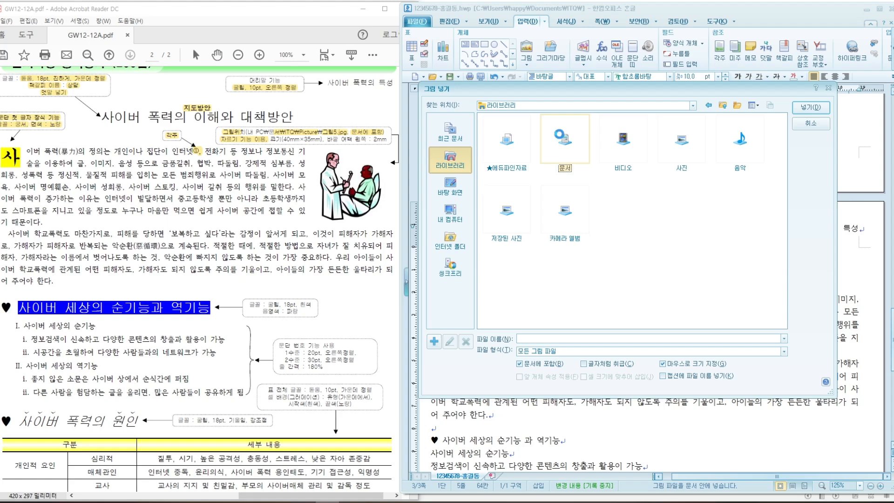
double_click(562, 138)
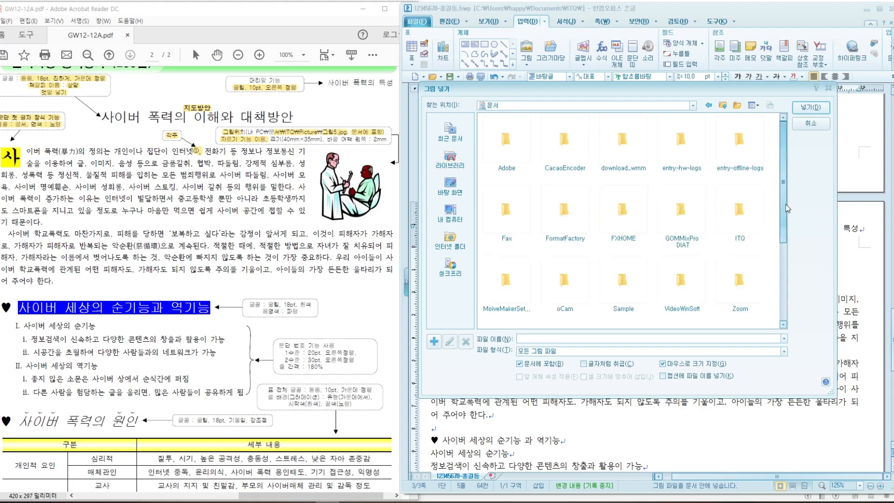
double_click(740, 212)
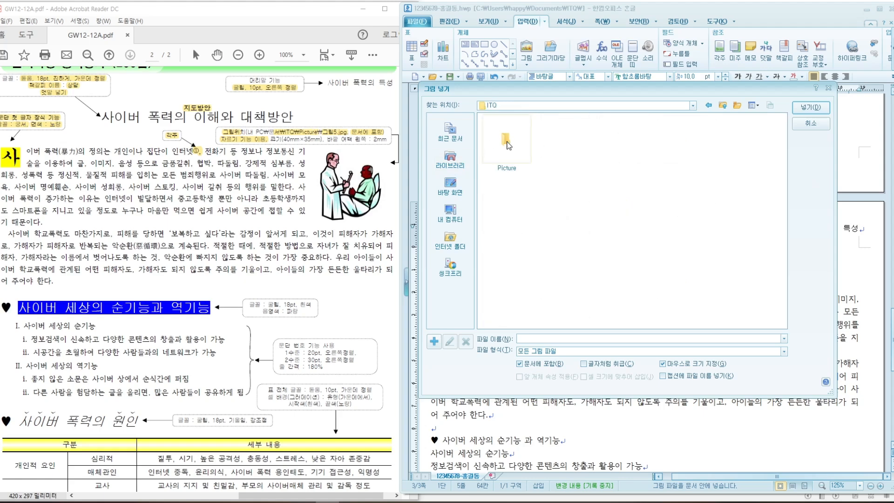
double_click(507, 143)
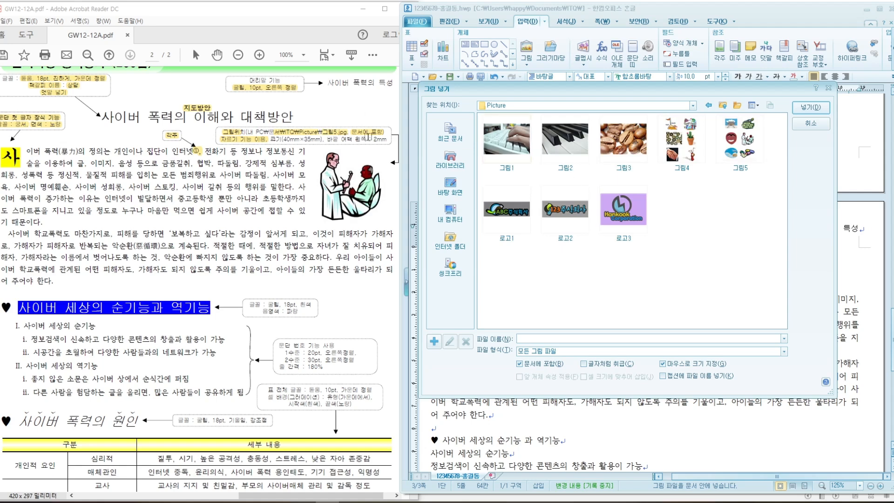
left_click(752, 142)
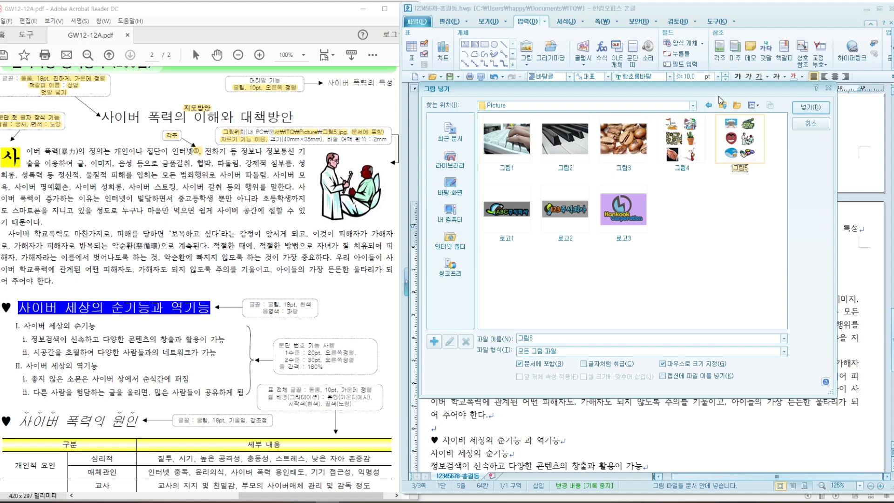
Show the Picture folder's files in 자세히 view, select 그림5, and return to 작은 그림 view.
left_click_drag(710, 89, 705, 77)
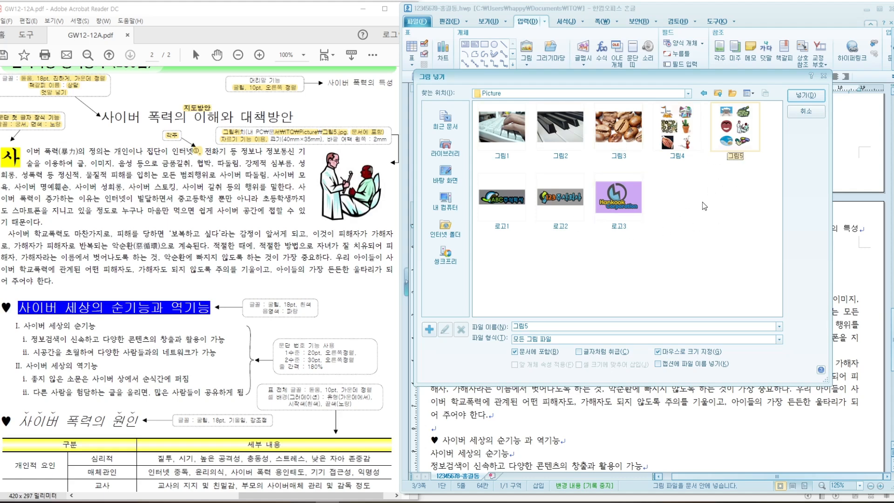
left_click(754, 95)
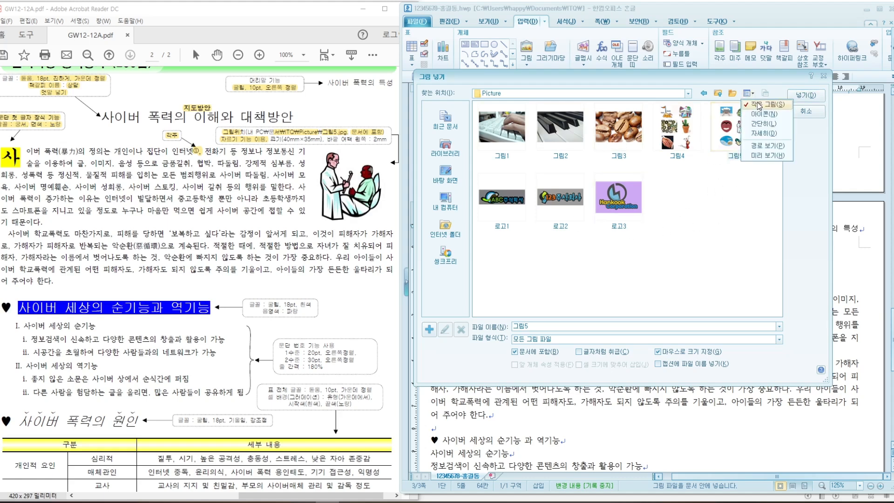
left_click(747, 134)
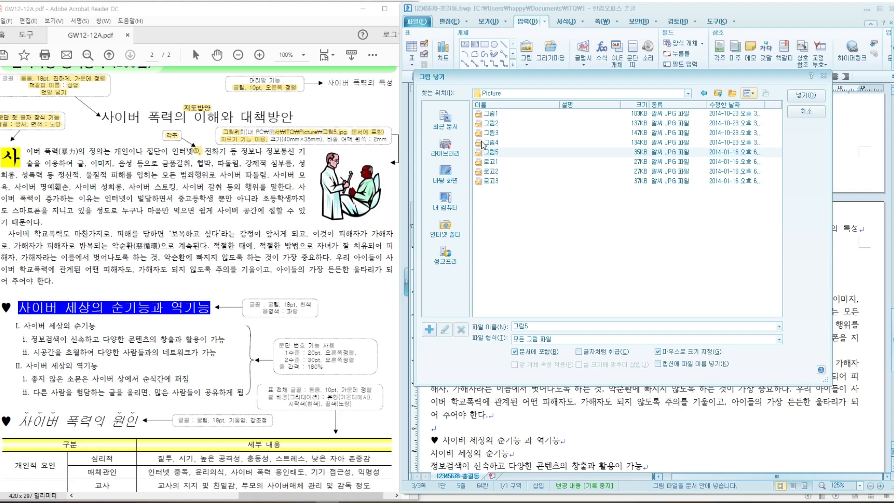
left_click(487, 154)
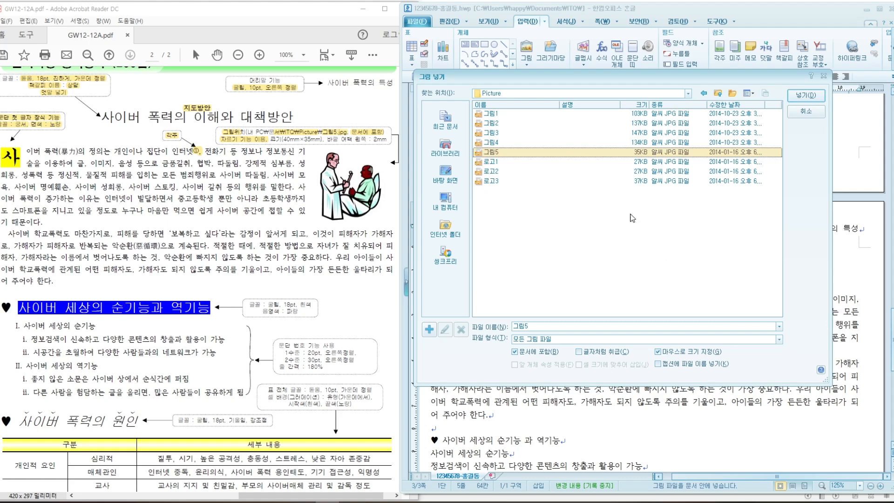
left_click(754, 96)
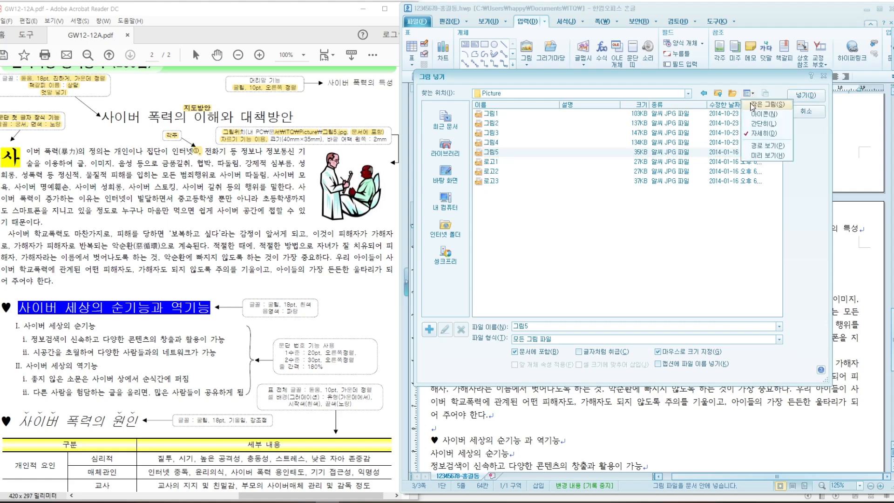
left_click(752, 105)
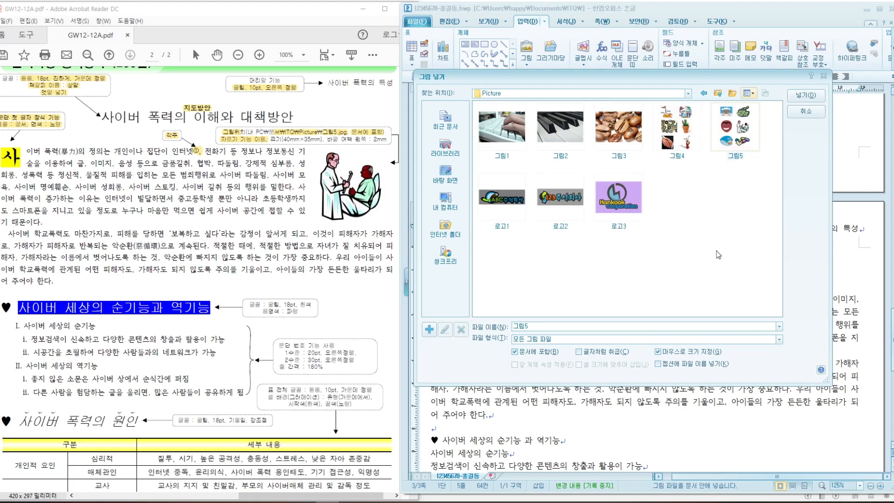
Insert 그림5 over the body paragraphs, drawing it about 78 mm wide and 105 mm high.
left_click(734, 142)
left_click(805, 95)
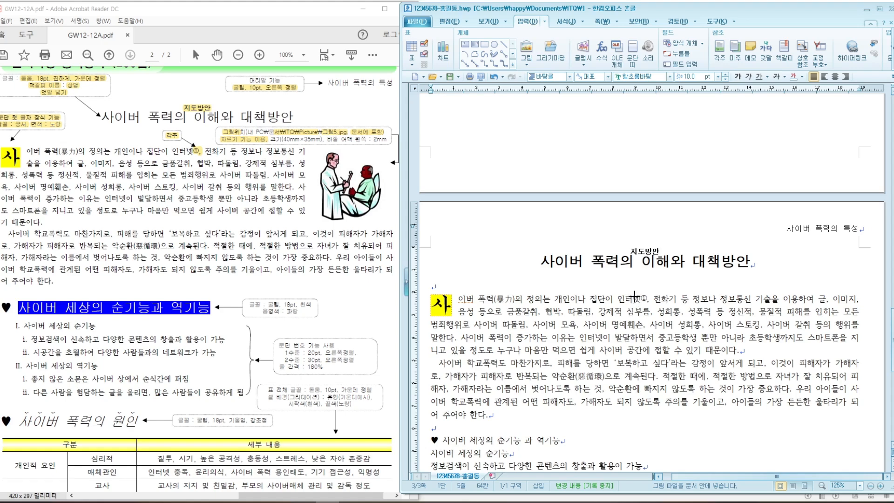
left_click_drag(633, 293, 811, 471)
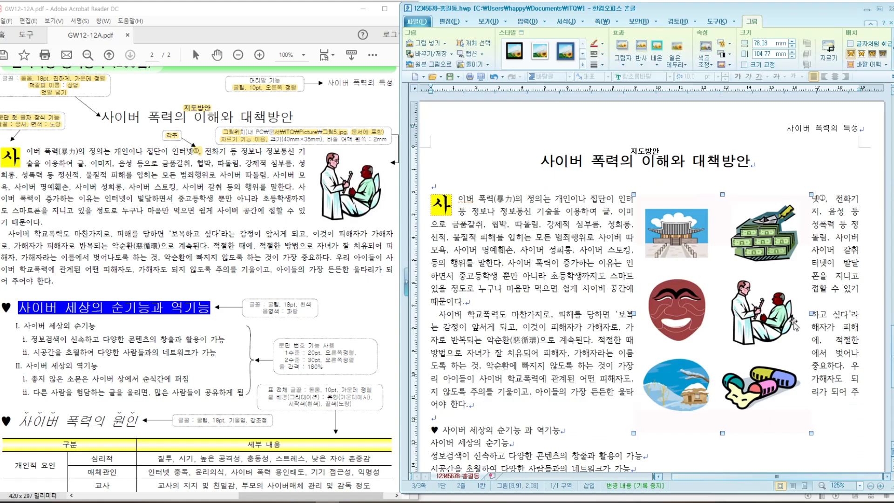
Shift the enlarged picture slightly to the left within the body text and reselect it.
left_click_drag(768, 309, 747, 312)
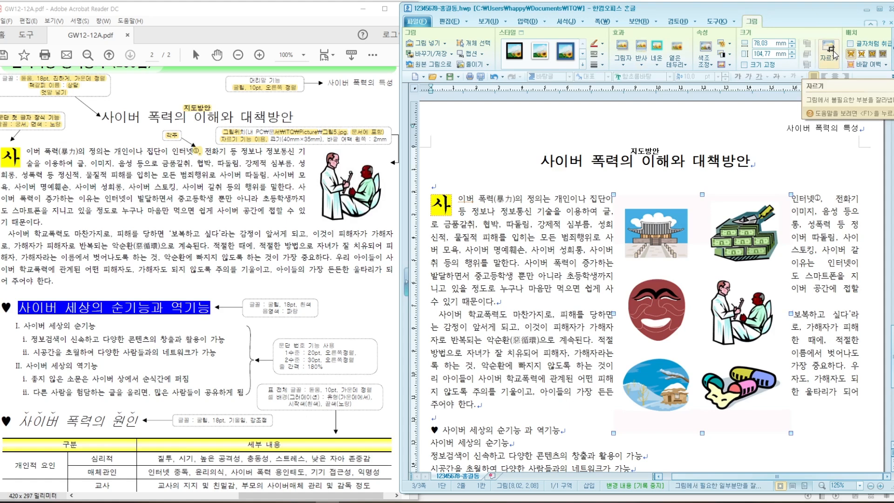
left_click(832, 264)
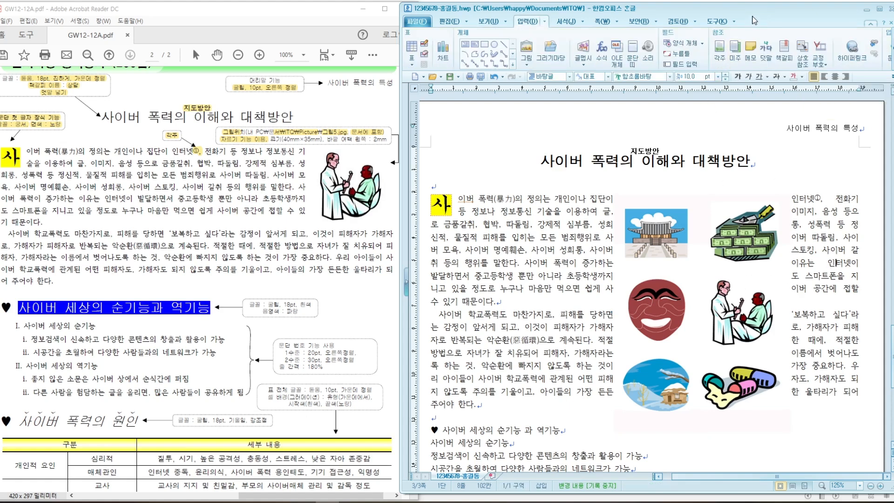
left_click(719, 262)
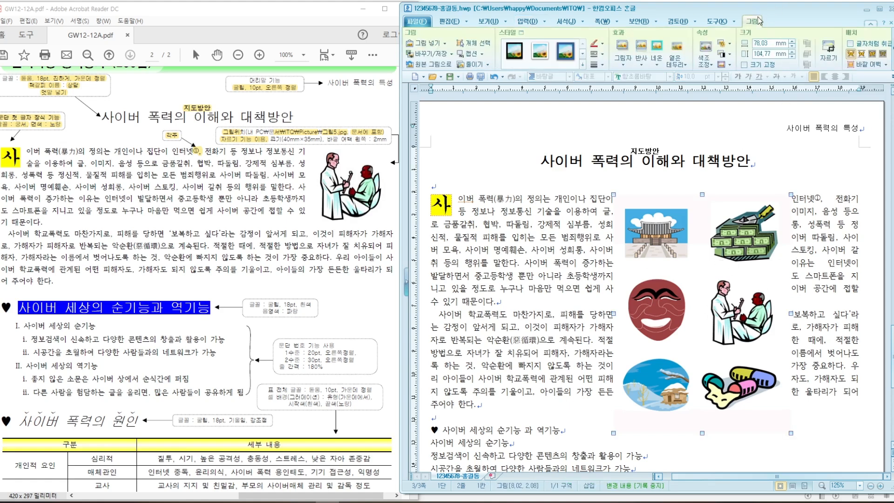
Crop the picture to the doctor and patient illustration, about 34 mm by 33 mm, and move it to the right side of the first paragraph.
left_click(834, 55)
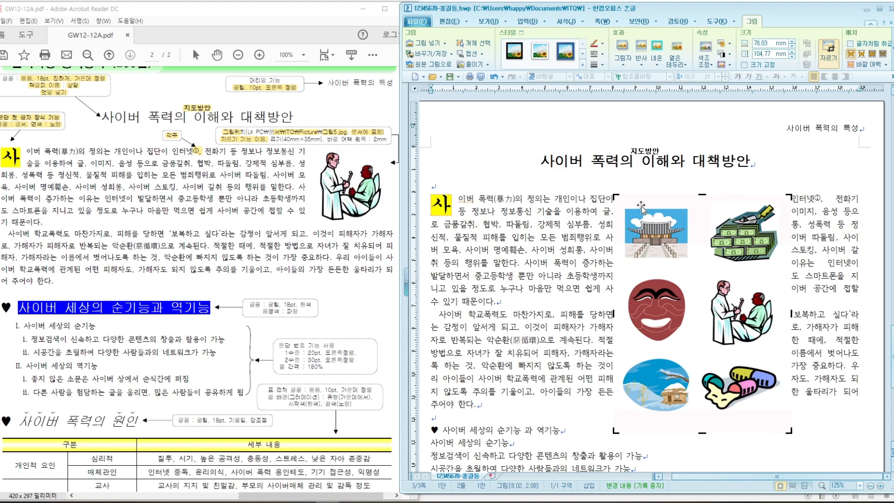
left_click_drag(617, 198, 697, 277)
left_click_drag(789, 432, 781, 348)
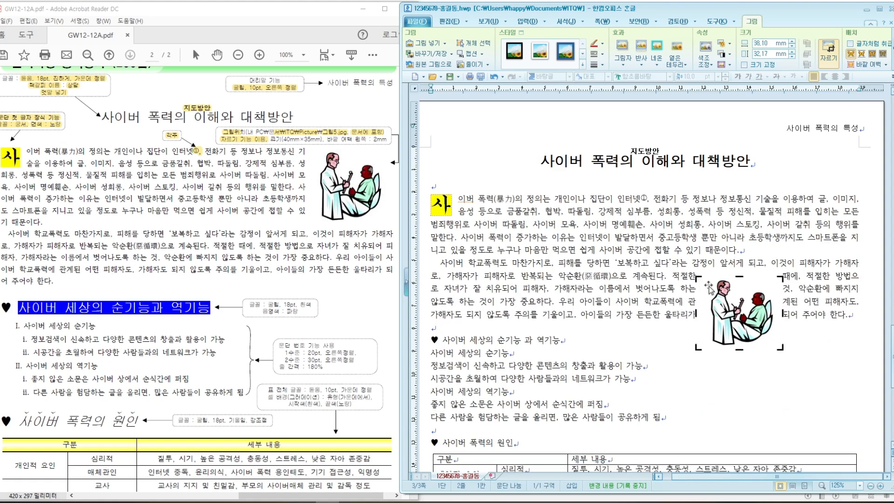
left_click_drag(696, 313, 704, 313)
left_click_drag(782, 277, 781, 277)
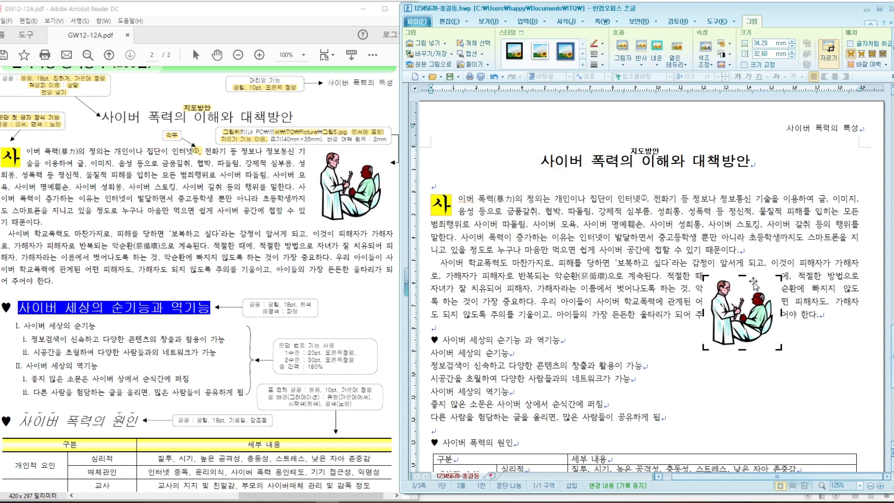
left_click(677, 239)
left_click(744, 308)
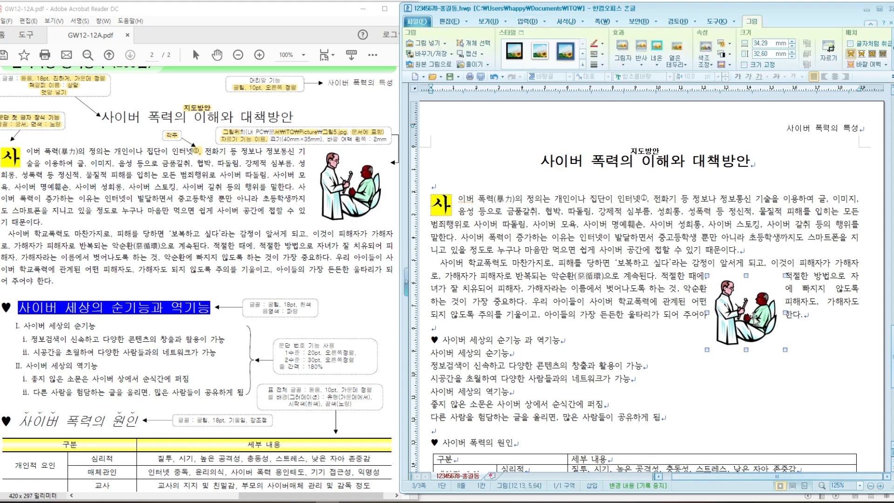
left_click_drag(741, 319, 808, 239)
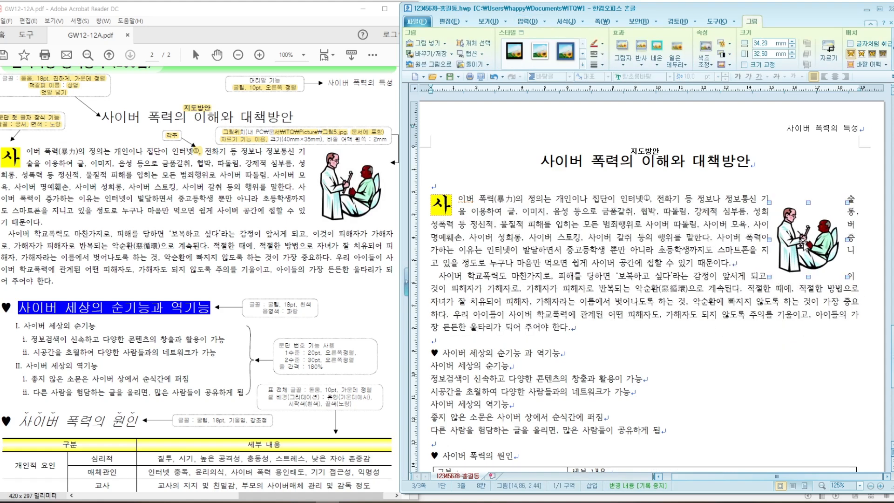
Switch to the PDF sample and highlight the picture's size (40mm×35mm) and left outer margin (2mm) instructions.
left_click_drag(269, 138, 313, 141)
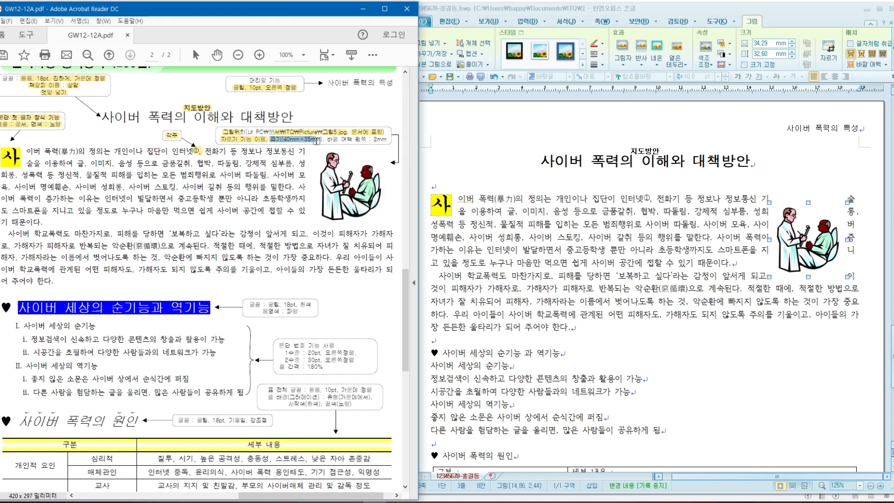
left_click(317, 140)
left_click_drag(327, 139, 387, 140)
left_click(408, 158)
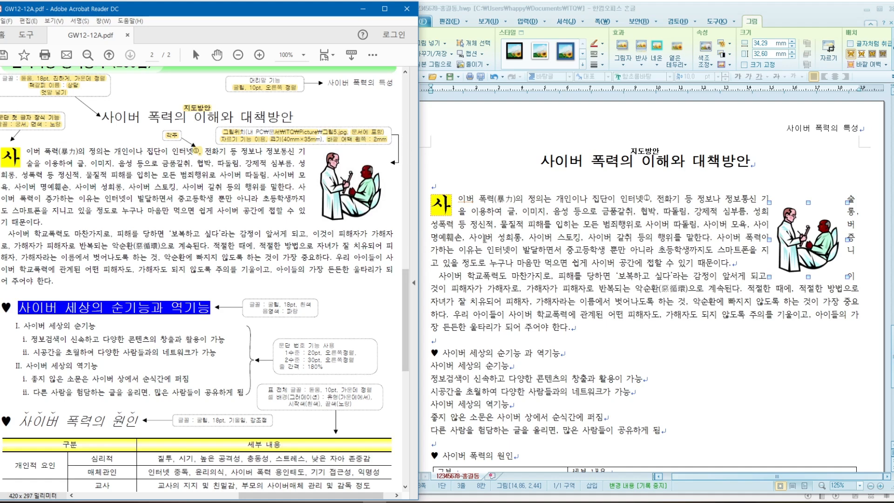
Return to the Hangul document and set the picture's width to 40 mm and height to 35 mm with the size locked (크기 고정).
double_click(821, 235)
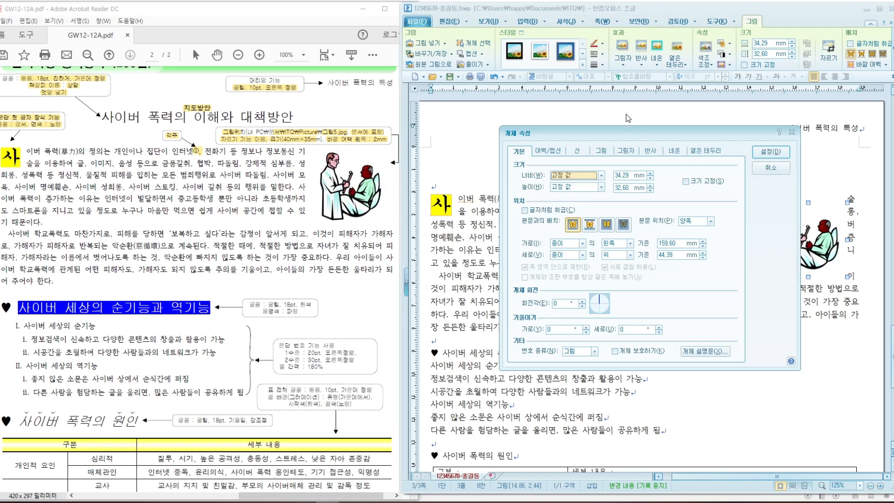
left_click_drag(622, 128, 642, 119)
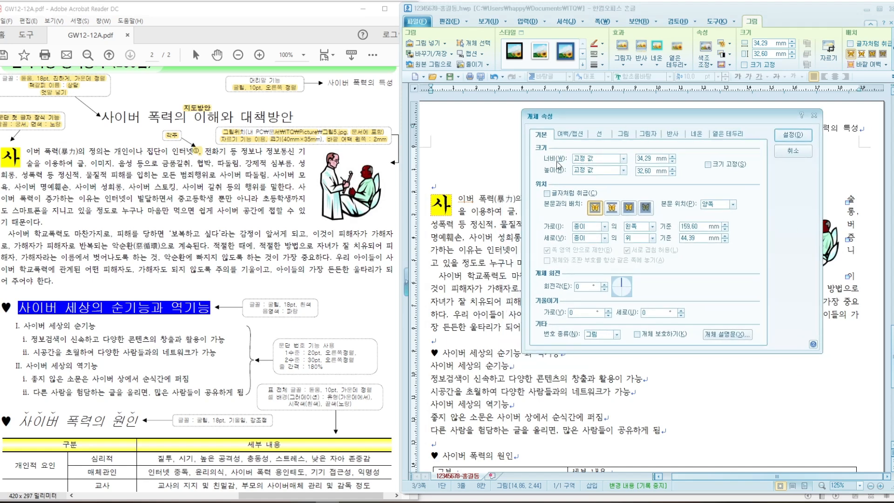
type("40")
key("Tab")
type("3")
left_click(709, 165)
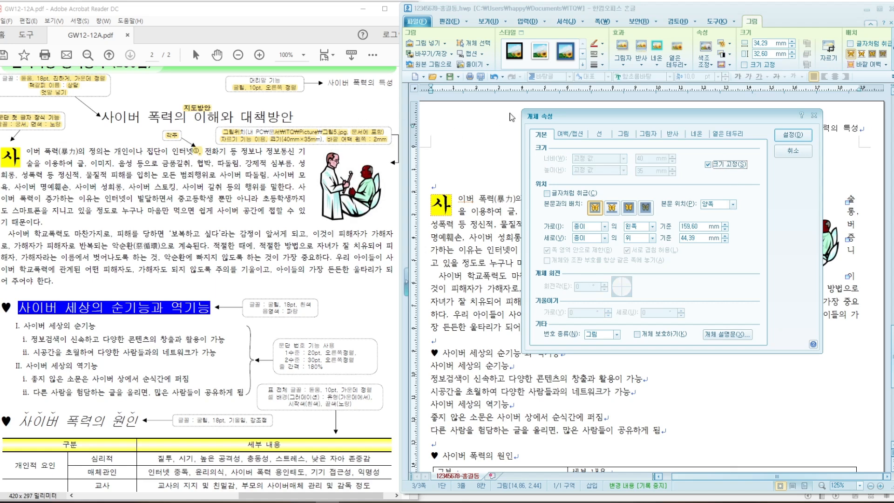
Set the picture's left outer margin to 2 mm and apply the object properties.
left_click(571, 134)
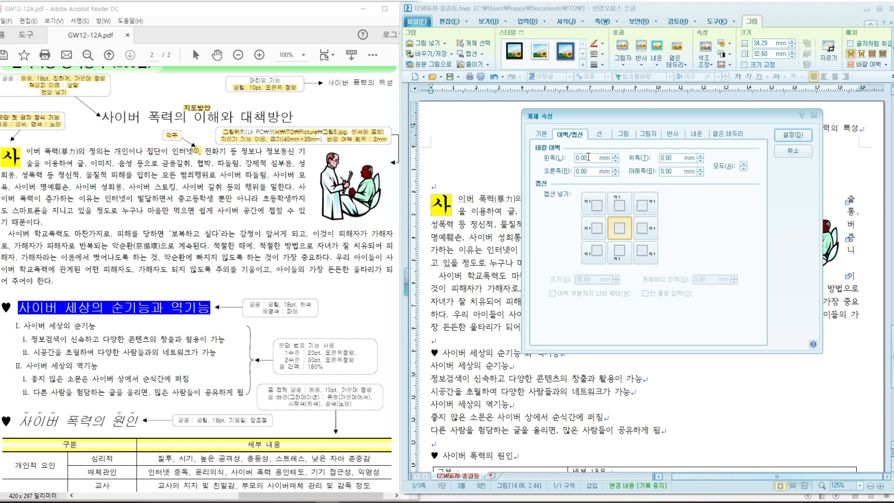
key("BackSpace")
type("2")
left_click(795, 136)
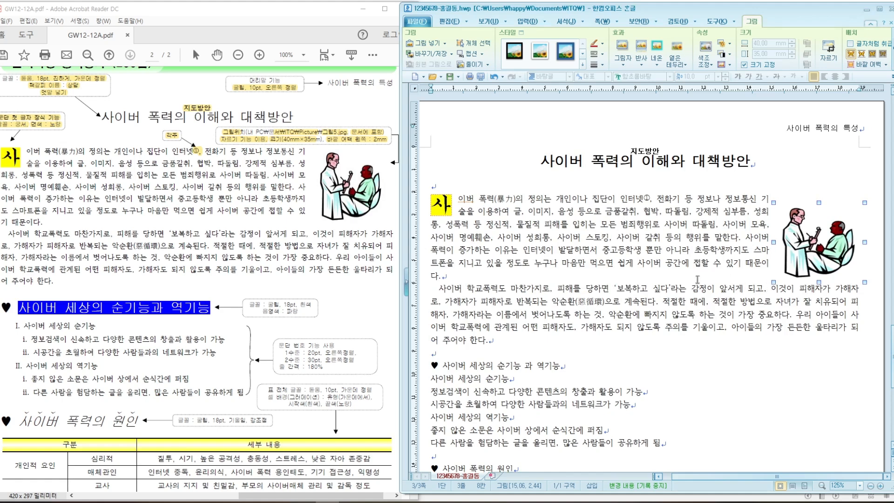
Position the doctor picture at the top right of the first paragraph, flush with the right text margin, and deselect it.
left_click_drag(840, 239, 834, 232)
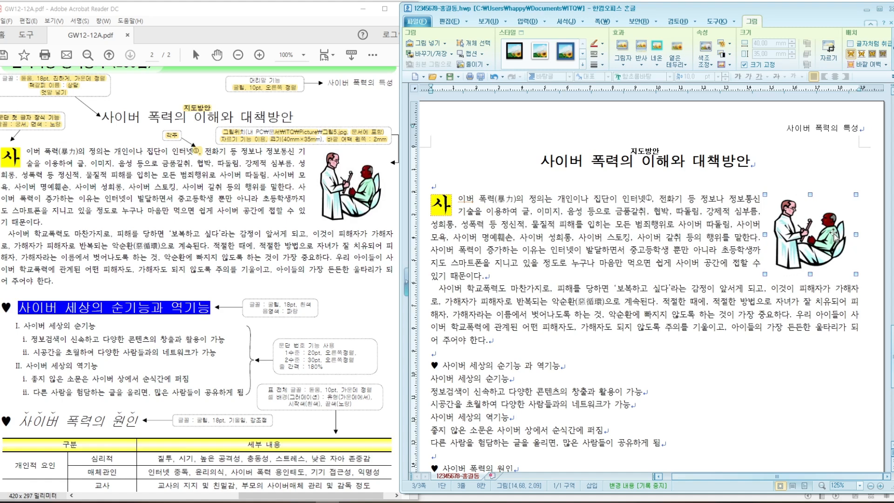
mouse_move(837, 238)
left_mouse_down()
mouse_move(818, 233)
mouse_move(832, 234)
left_mouse_up()
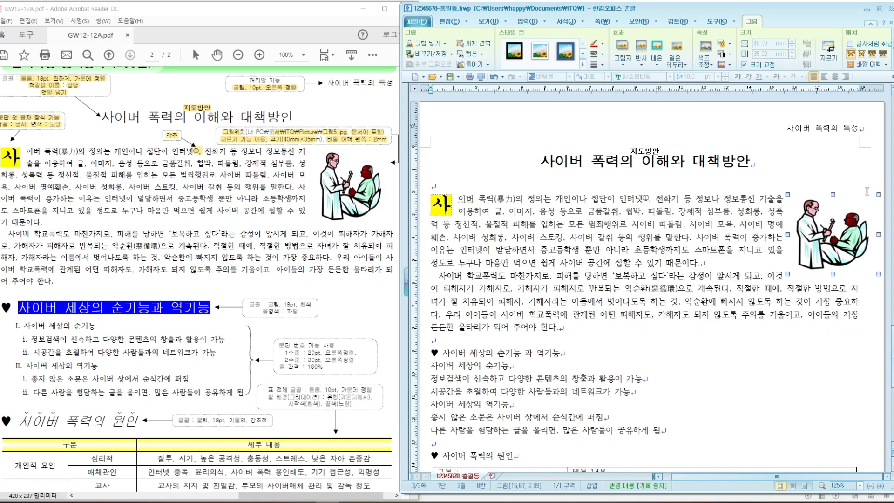
left_click(860, 153)
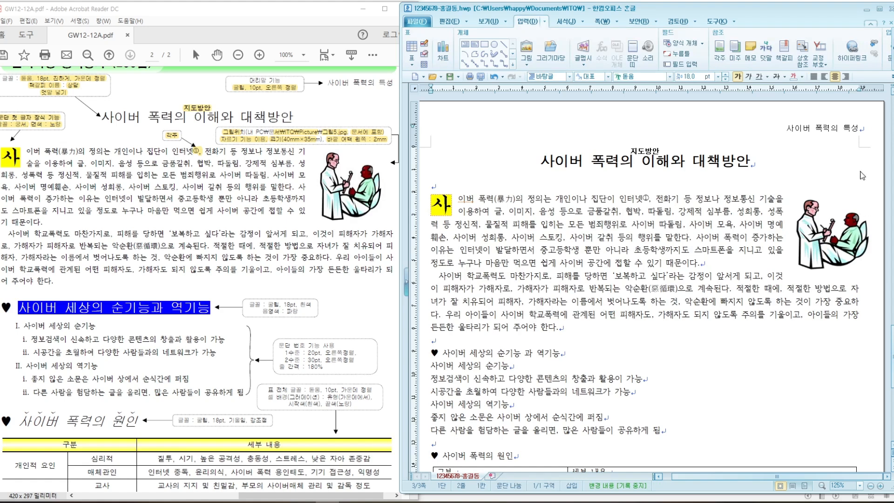
left_click_drag(841, 250, 825, 238)
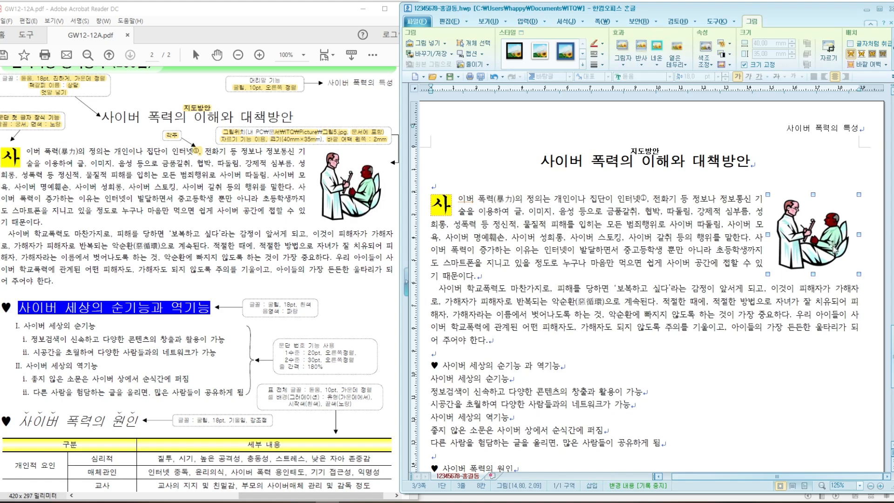
left_click(732, 282)
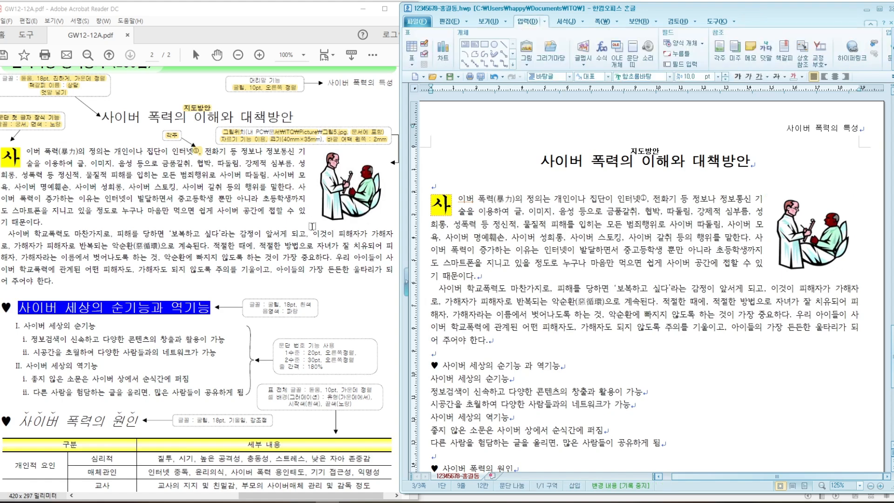
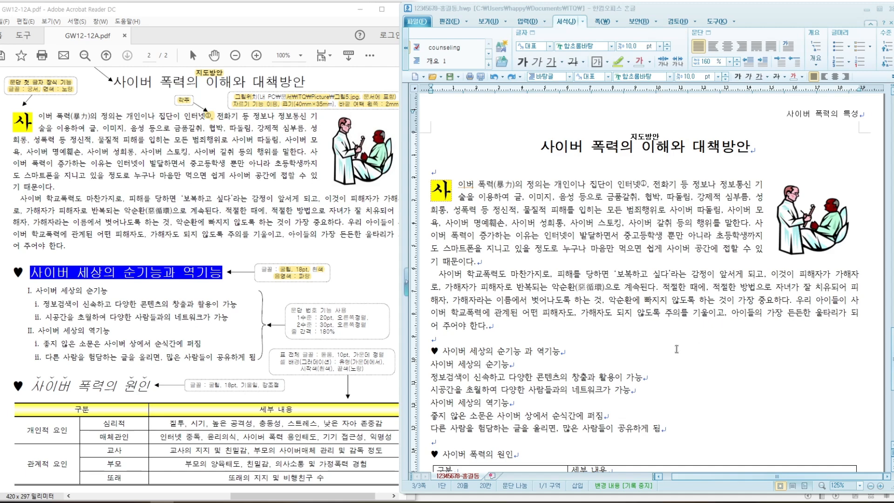
Check the heading format in the PDF sample and apply the 굴림 font to the line '♥ 사이버 세상의 순기능 과 역기능'.
left_click(622, 342)
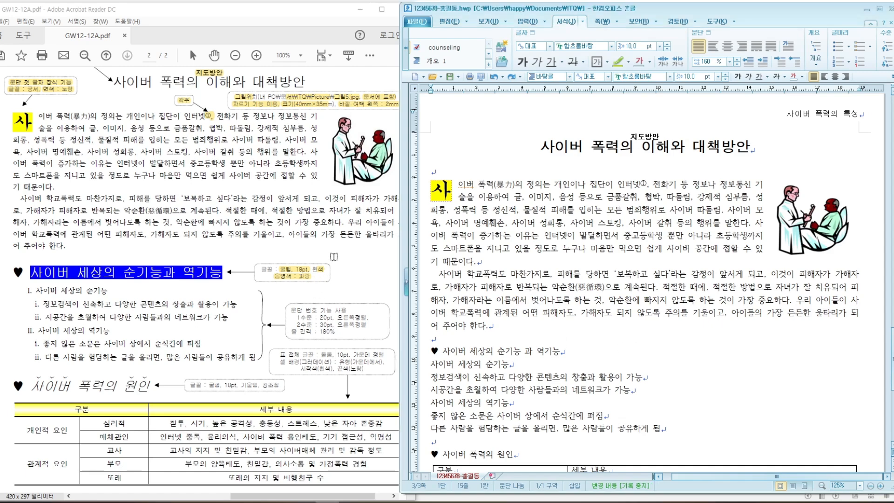
left_click(334, 263)
scroll(402, 326, "down", 2)
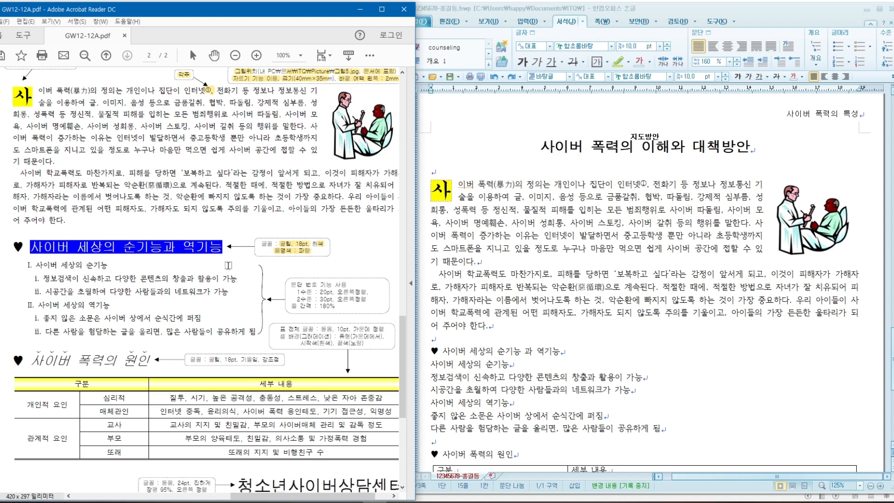
left_click(493, 355)
left_click_drag(433, 351, 560, 352)
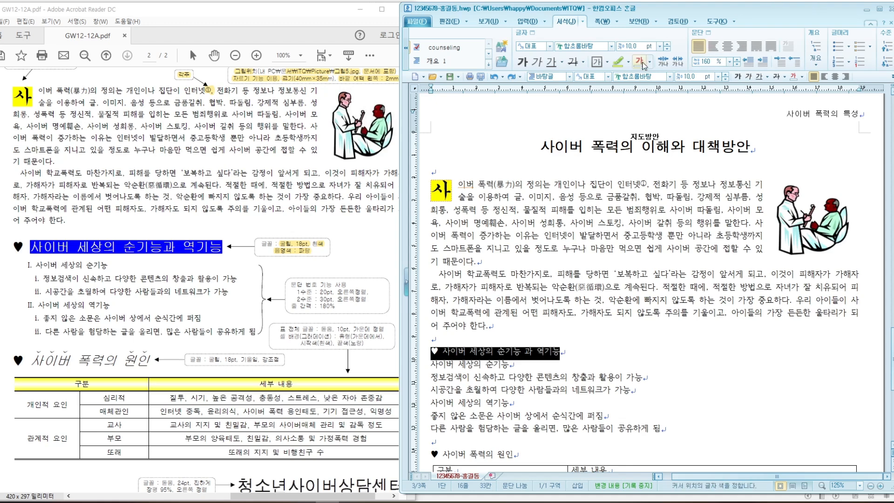
left_click(660, 77)
type("굴림")
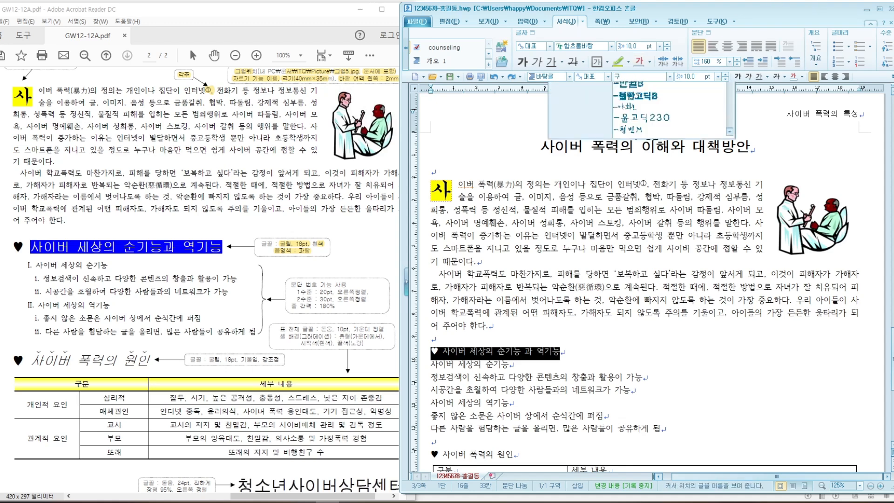
key("Return")
Set the font size of the '사이버 세상의 순기능 과 역기능' heading line to 18 pt.
left_click(702, 77)
type("1")
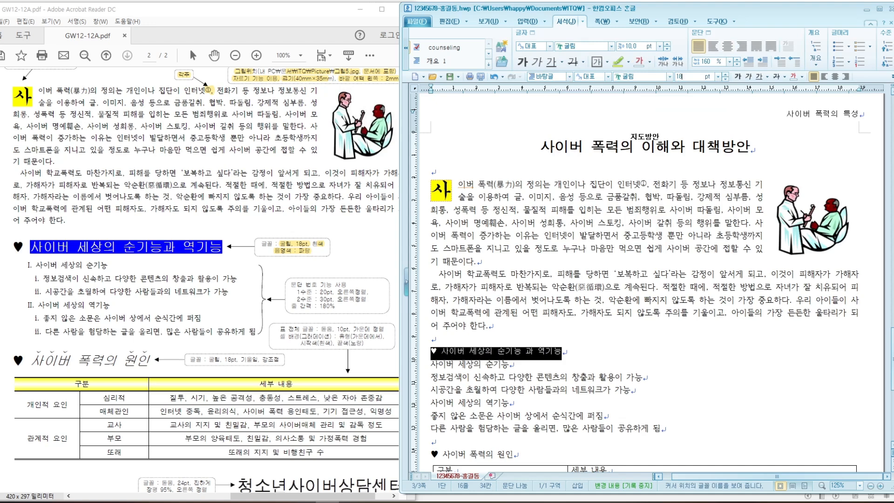
type("8")
key("Return")
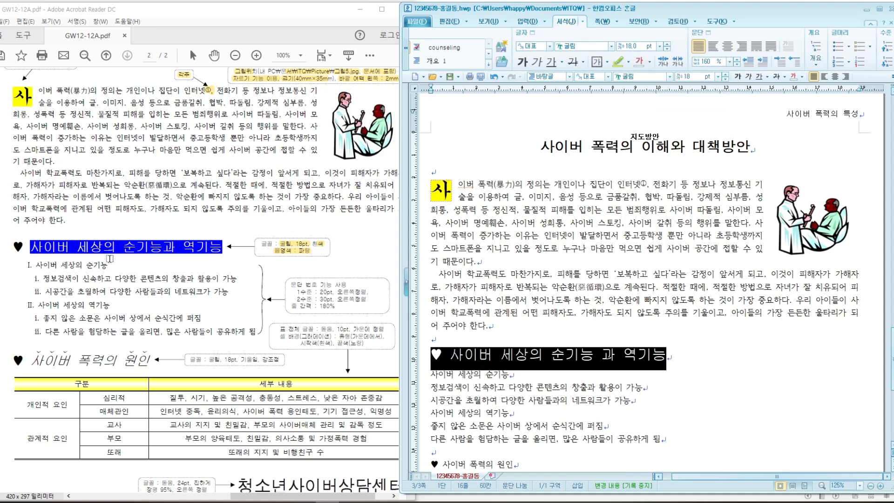
left_click(548, 334)
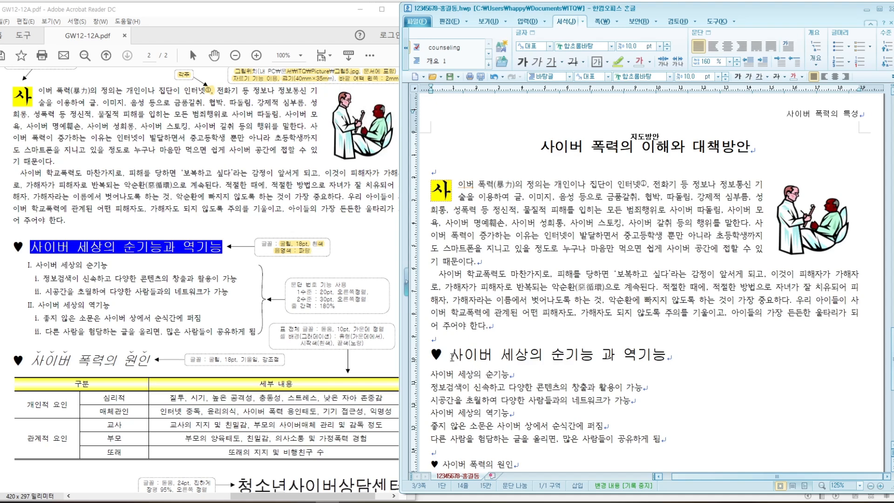
left_click(450, 357)
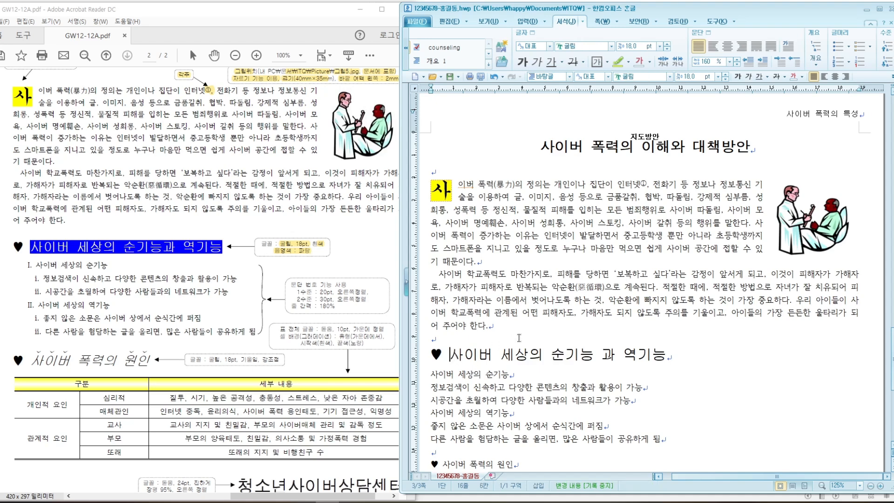
scroll(519, 338, "down", 5)
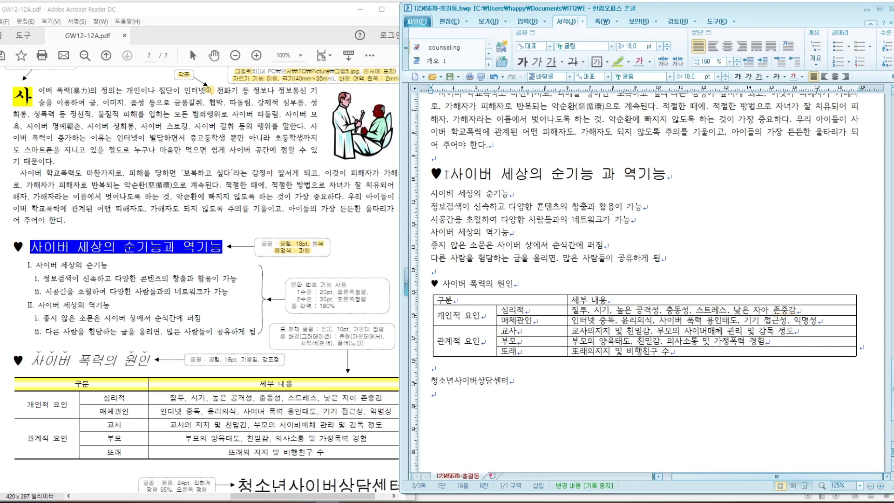
left_click_drag(444, 176, 661, 181)
left_click(461, 178)
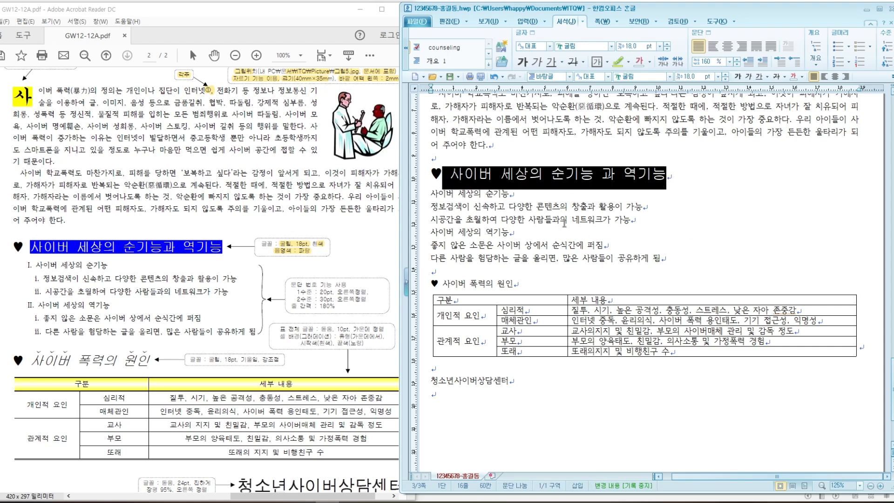
left_click(630, 224)
Select the heading text after the heart symbol and set its text colour to white in the 글자 모양 settings.
left_click_drag(455, 174, 662, 172)
right_click(629, 179)
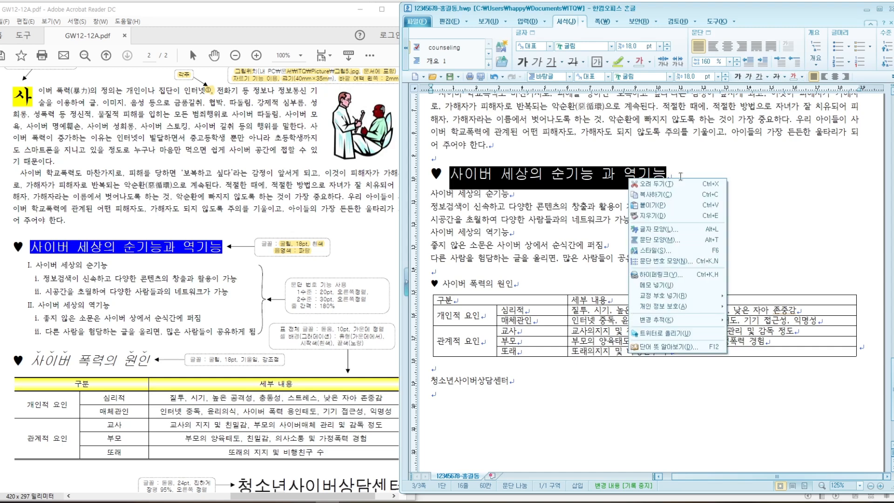
left_click(661, 233)
left_click_drag(668, 100, 692, 65)
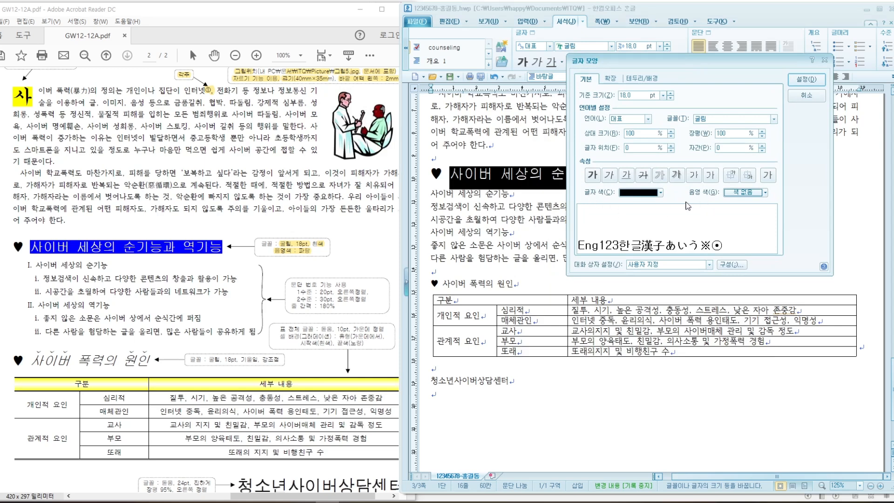
left_click(661, 193)
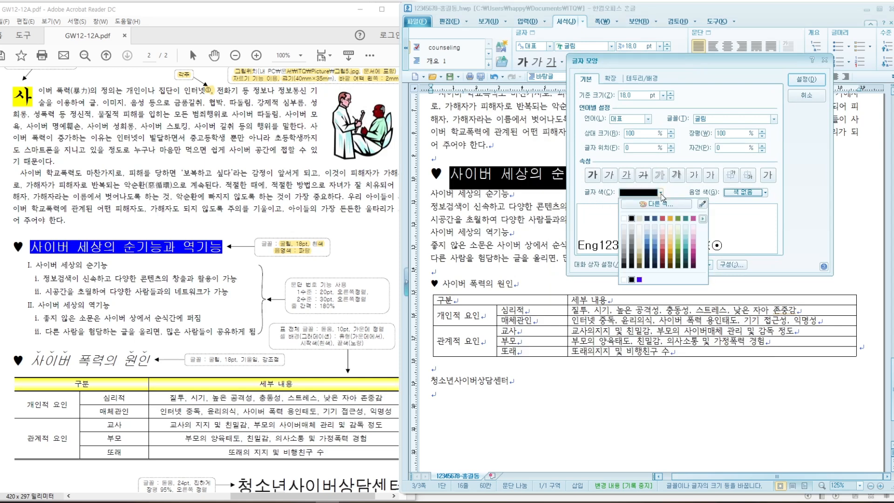
left_click(624, 218)
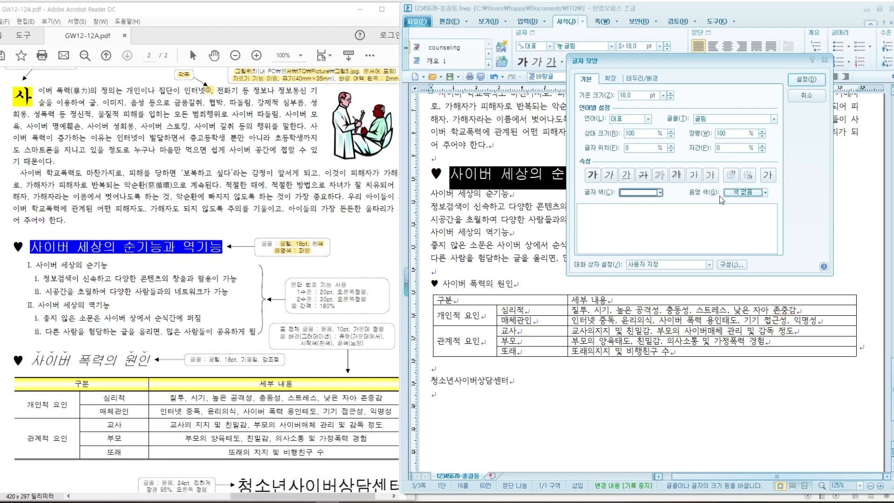
Set the shading colour of the '사이버 세상의 순기능 과 역기능' heading text to blue (0000FF) and apply the character settings.
left_click(766, 192)
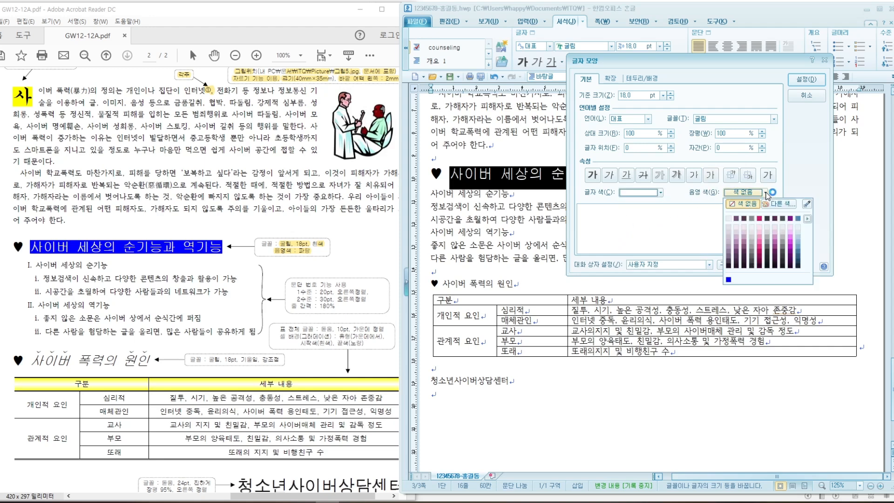
left_click(779, 205)
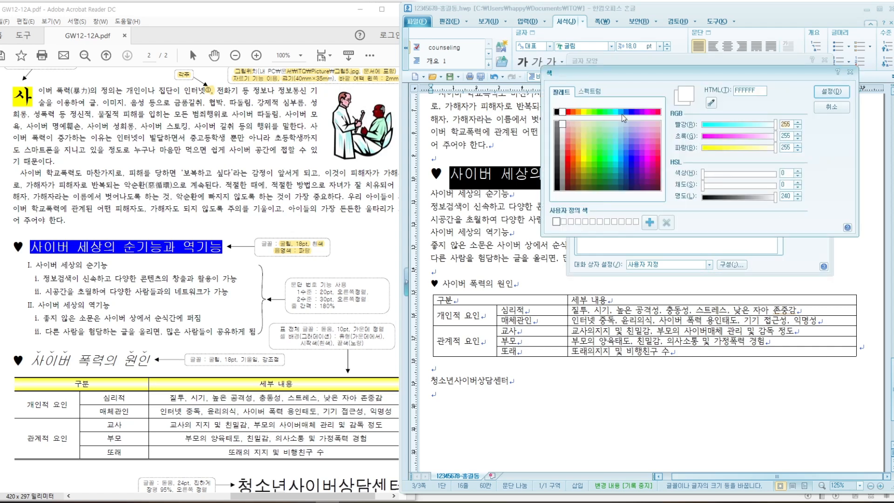
left_click(631, 112)
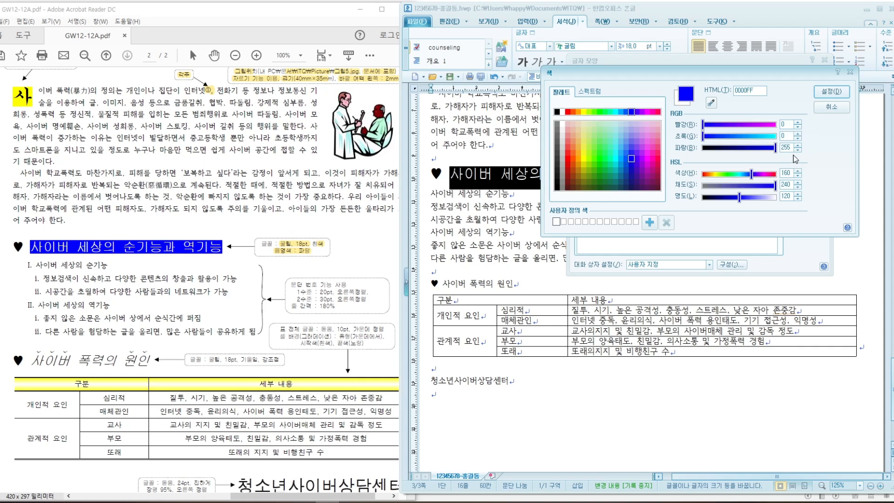
left_click(831, 91)
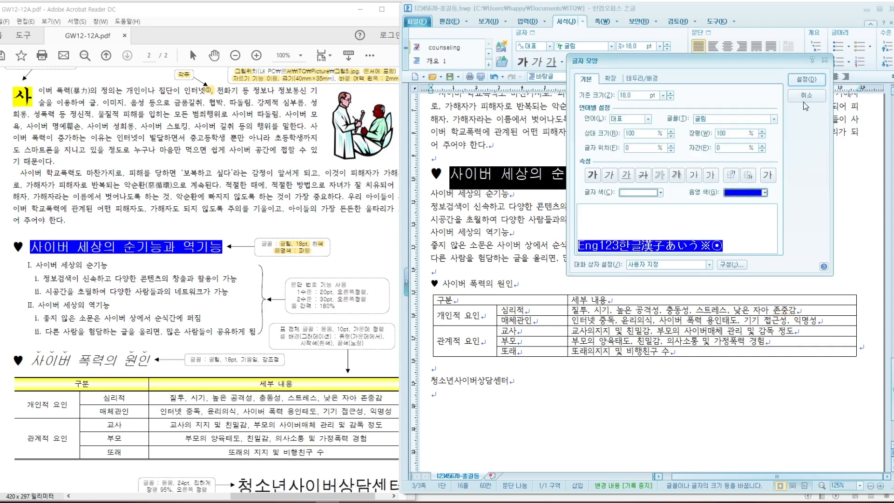
left_click(802, 80)
left_click(716, 171)
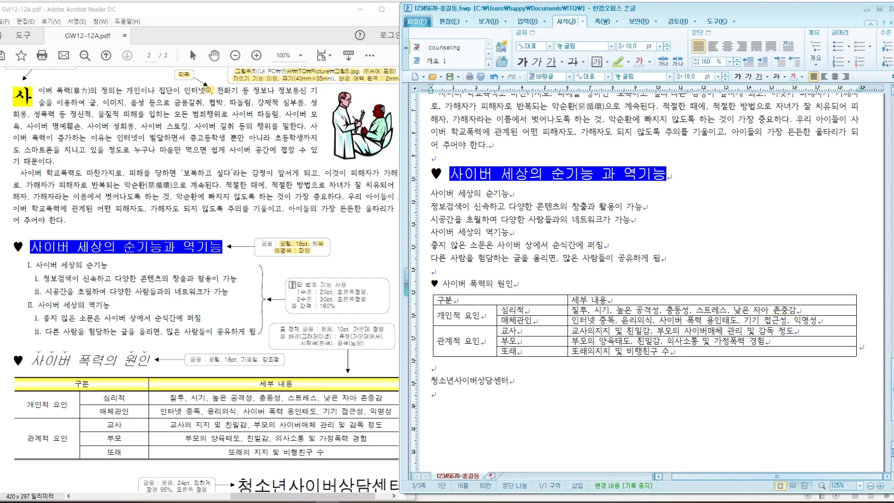
Highlight the '문단 번호 기능 사용' instruction in the PDF sample.
left_click(290, 285)
left_click_drag(291, 285, 348, 286)
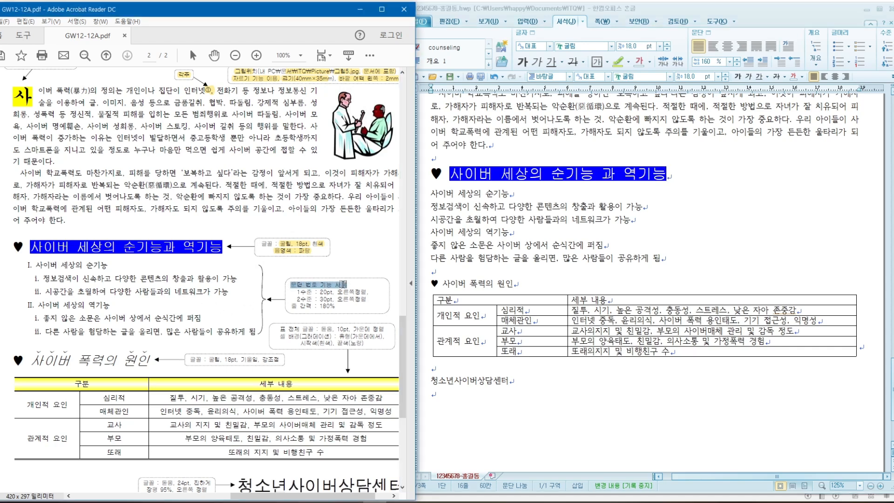
left_click_drag(401, 335, 402, 344)
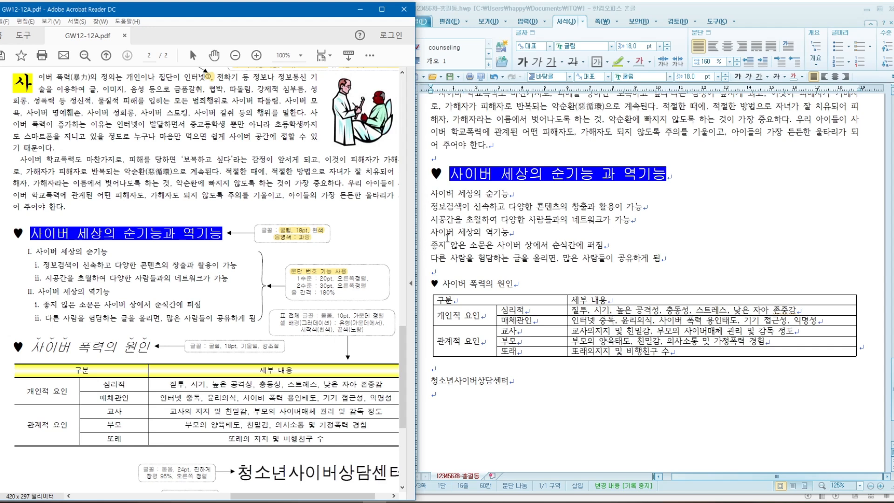
Select the six lines under the first heading in the Hangul document and choose the I, A, 1, i) paragraph number style for them.
left_click_drag(431, 195, 461, 196)
left_click_drag(525, 208, 676, 265)
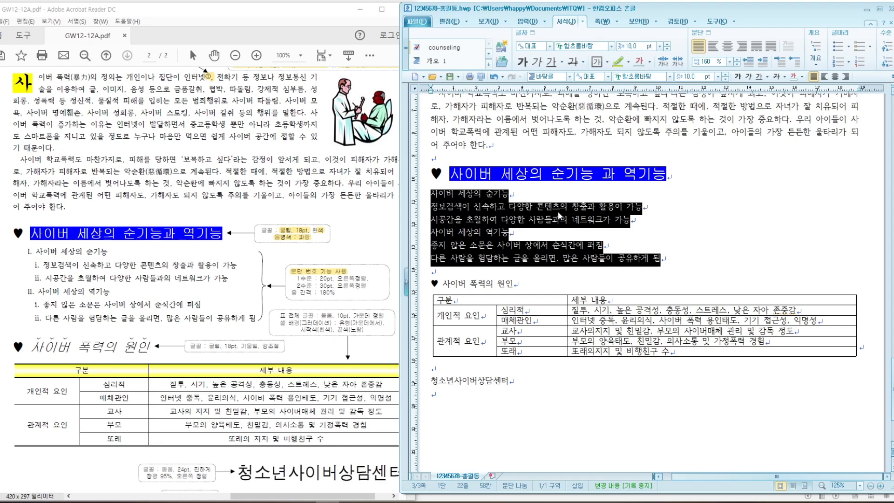
right_click(559, 215)
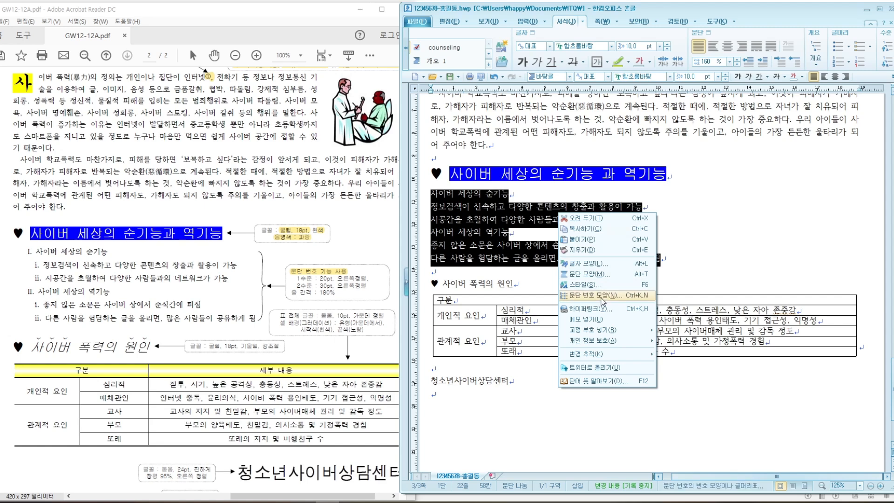
left_click(604, 300)
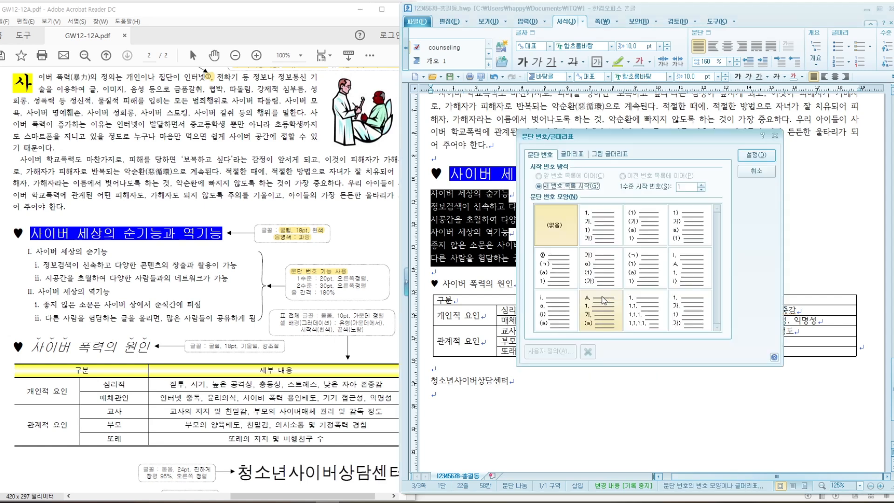
left_click_drag(651, 140, 561, 113)
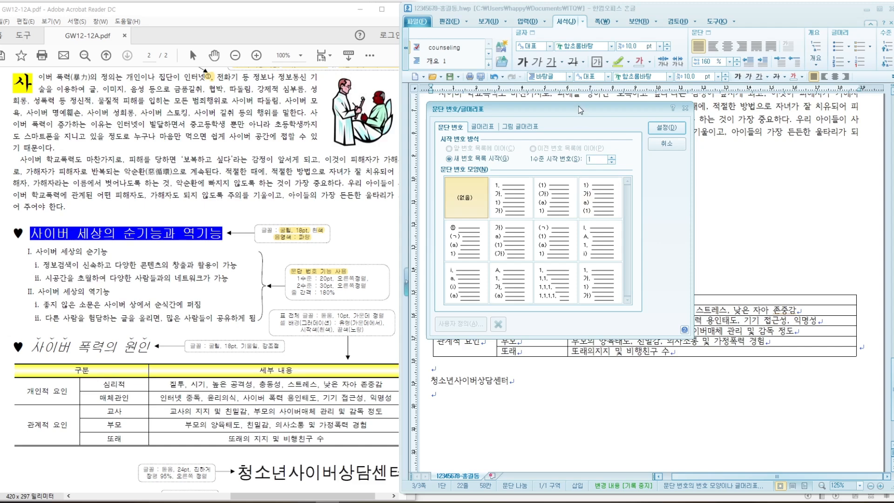
left_click_drag(582, 109, 593, 108)
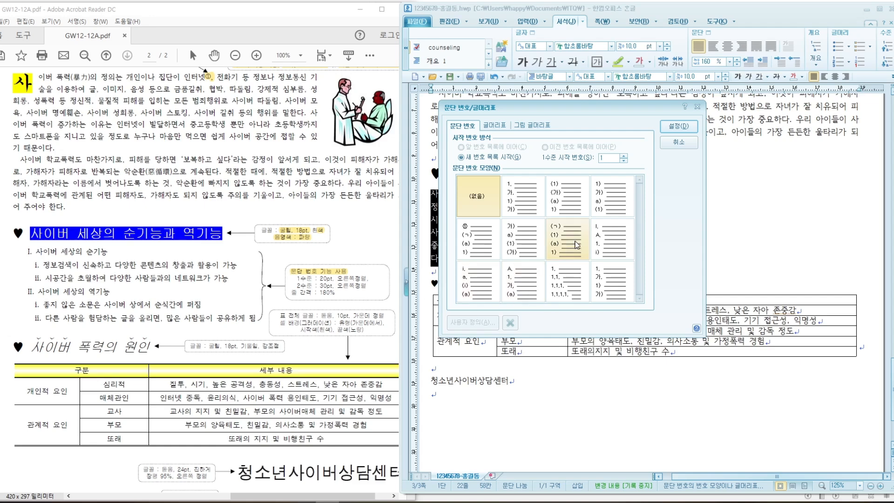
left_click(605, 236)
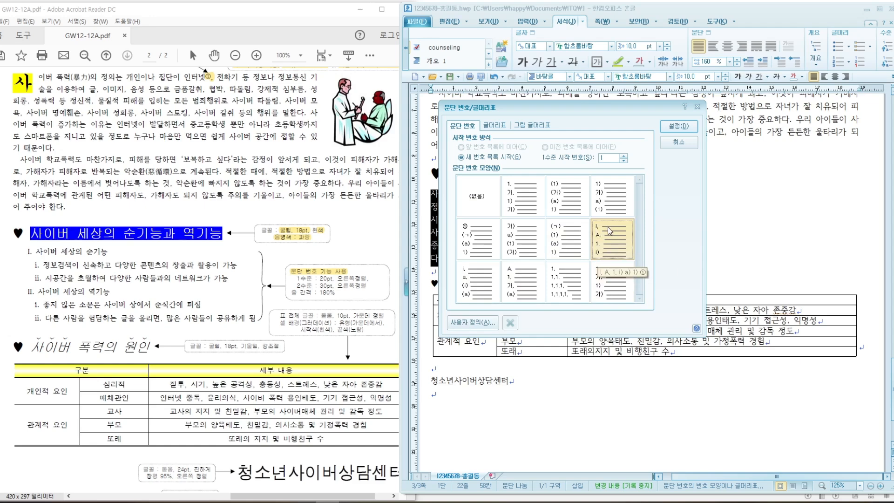
Customise level 1 numbering per the PDF note with number shape I,II,III, width 20 pt and 오른쪽 alignment, highlighting that note.
left_click(472, 325)
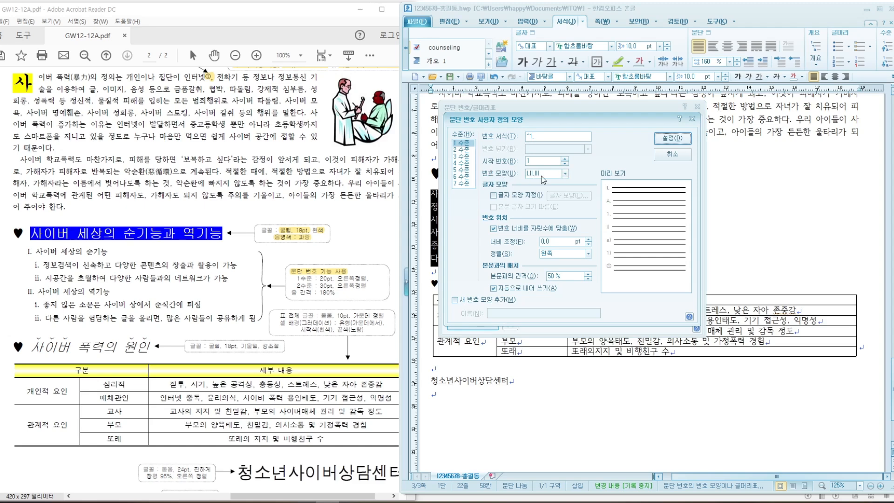
left_click(565, 175)
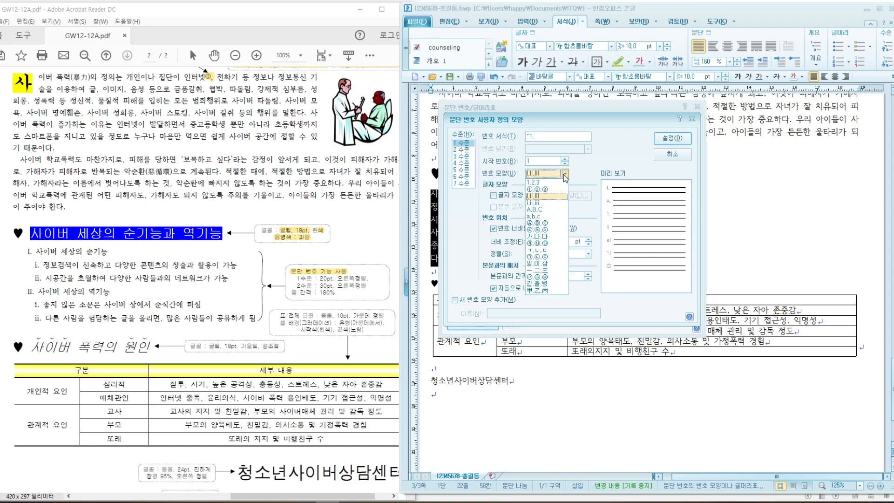
left_click(533, 199)
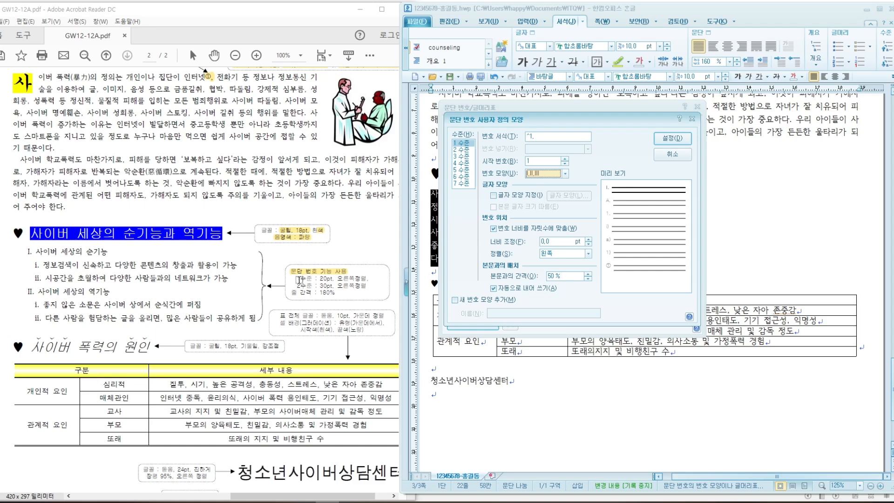
left_click_drag(299, 280, 329, 280)
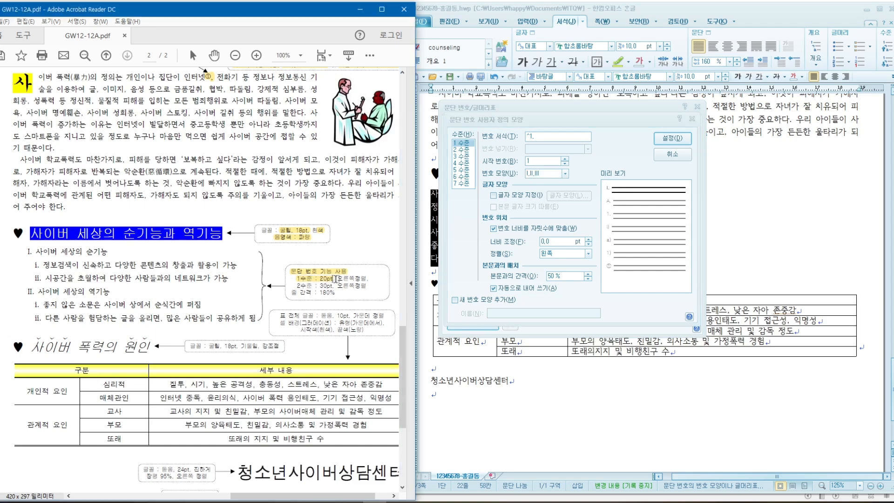
left_click_drag(340, 279, 370, 279)
left_click(568, 110)
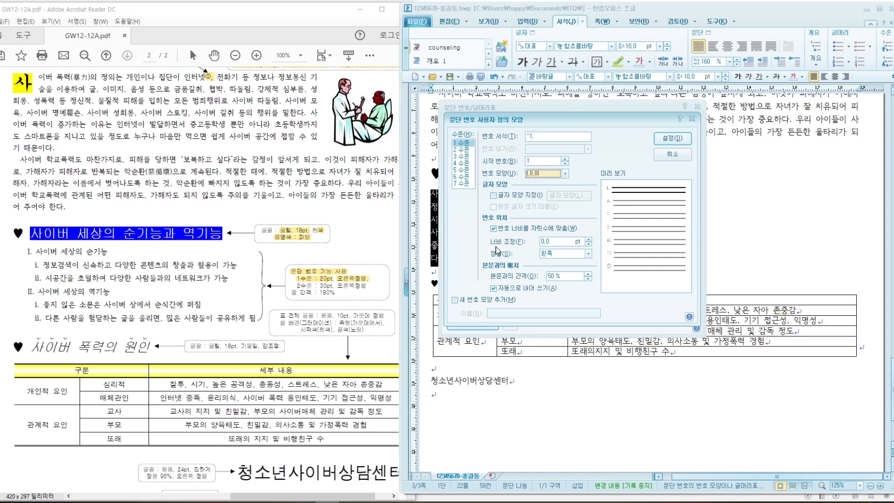
left_click(563, 242)
type("20")
left_click(587, 253)
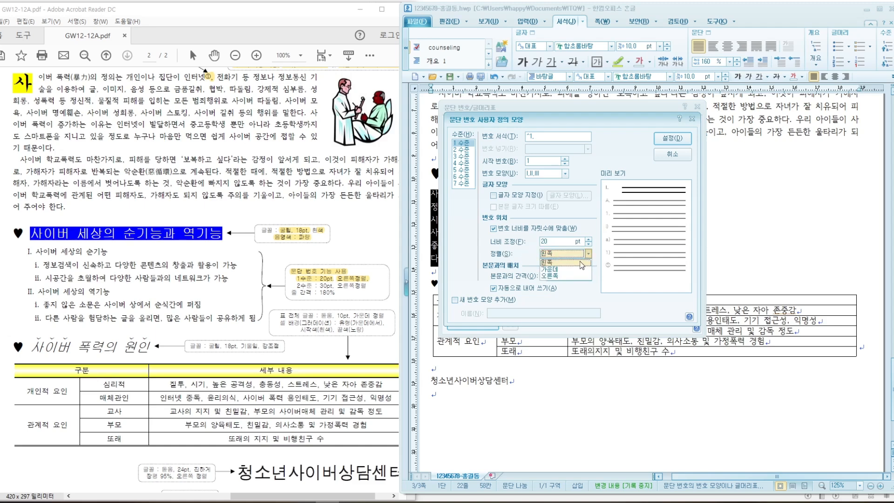
left_click(561, 277)
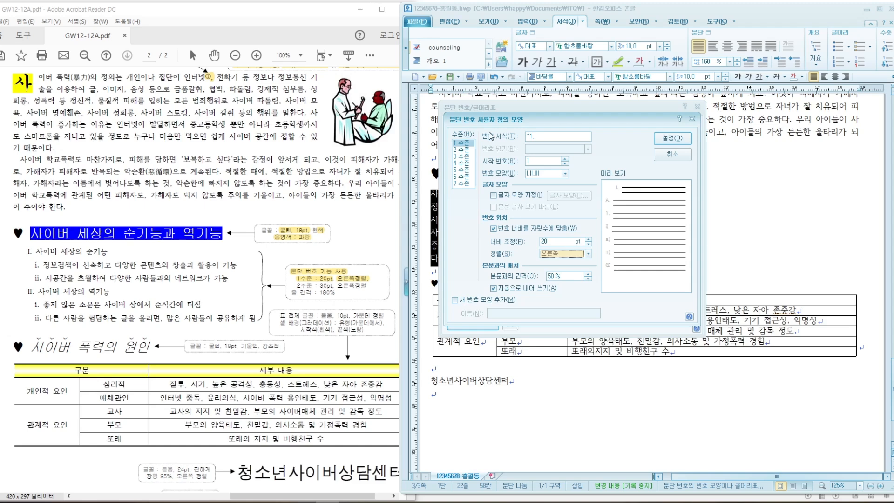
Customise level 2 numbering with shape i,ii,iii, width 30 pt and 오른쪽 alignment, highlight its PDF note, and apply the numbering to the selected lines.
left_click(463, 150)
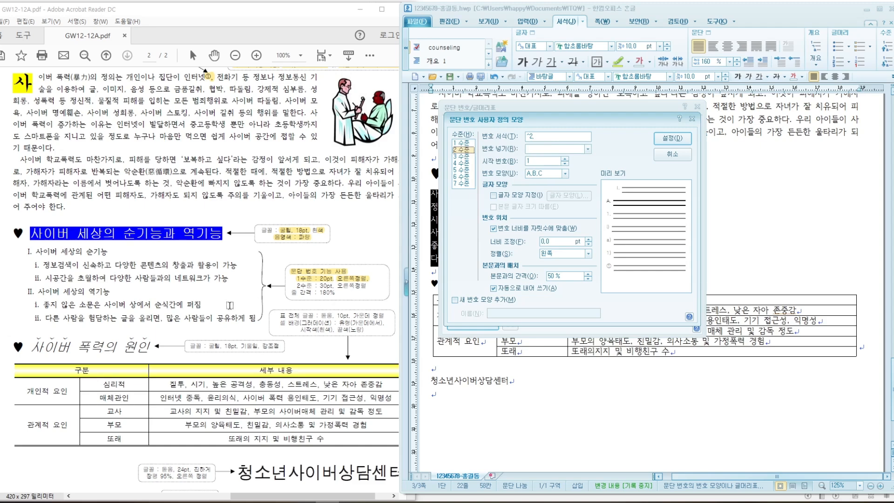
left_click(565, 173)
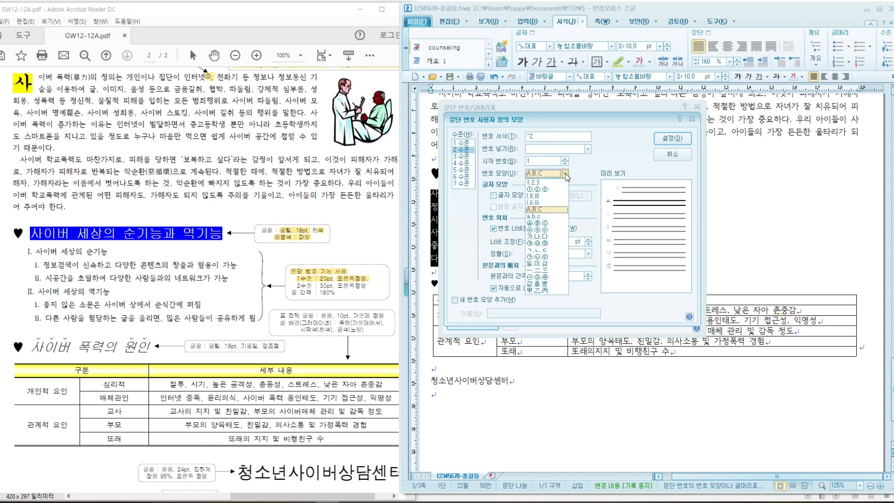
left_click(542, 203)
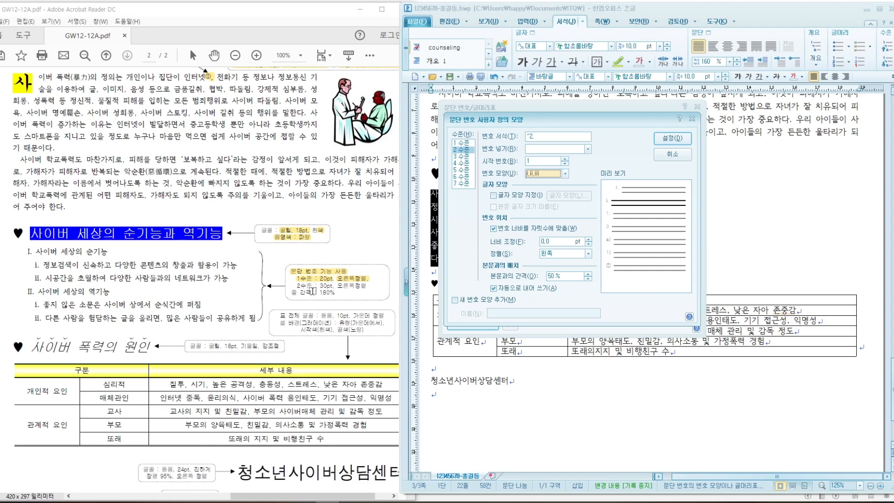
left_click_drag(296, 286, 365, 284)
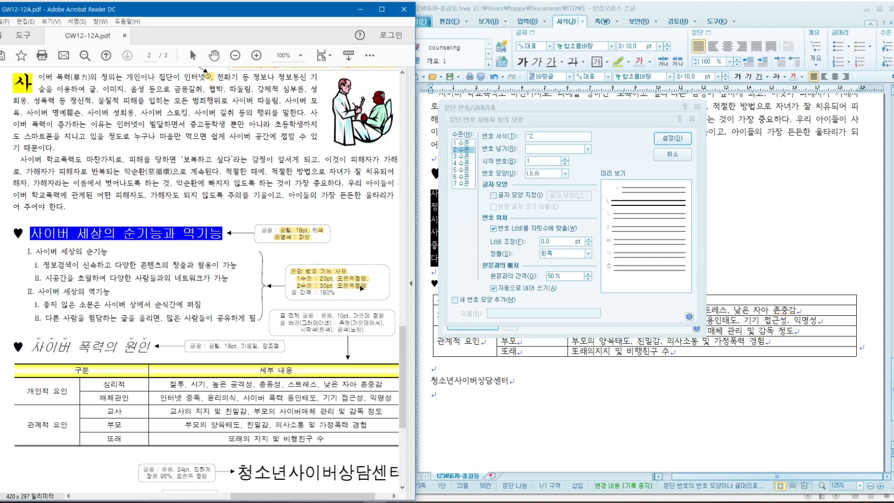
left_click(625, 269)
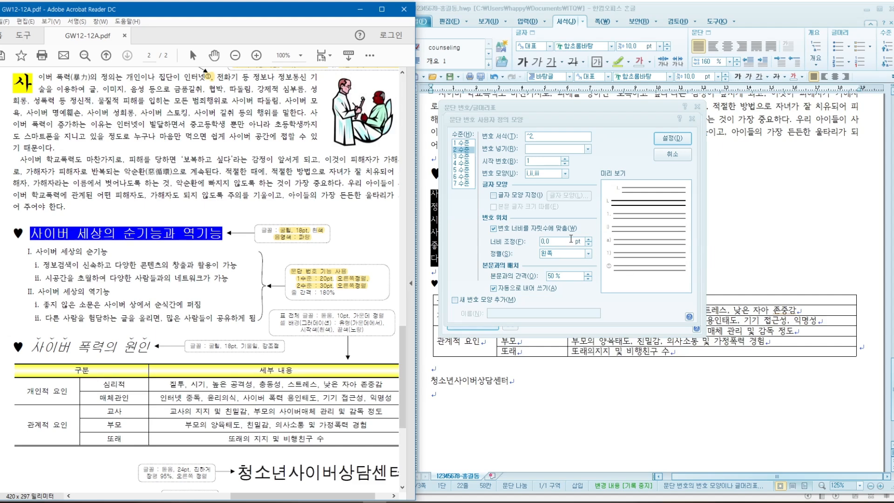
left_click(563, 243)
type("30")
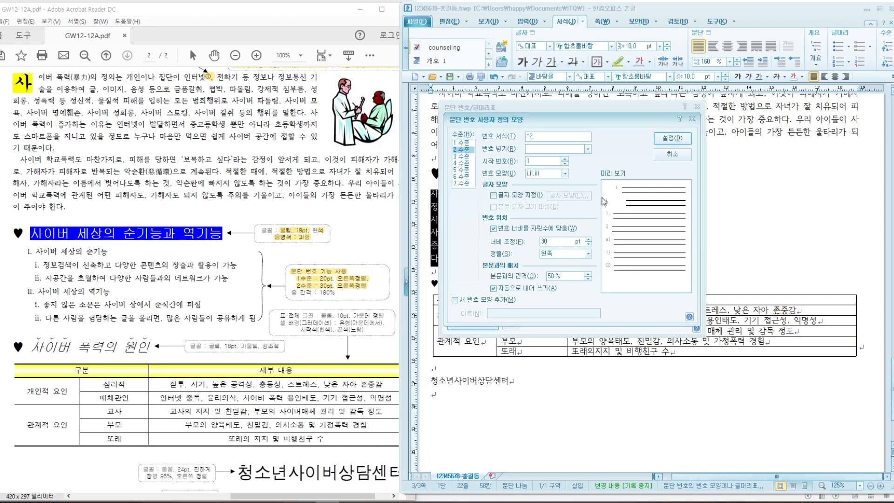
left_click(559, 254)
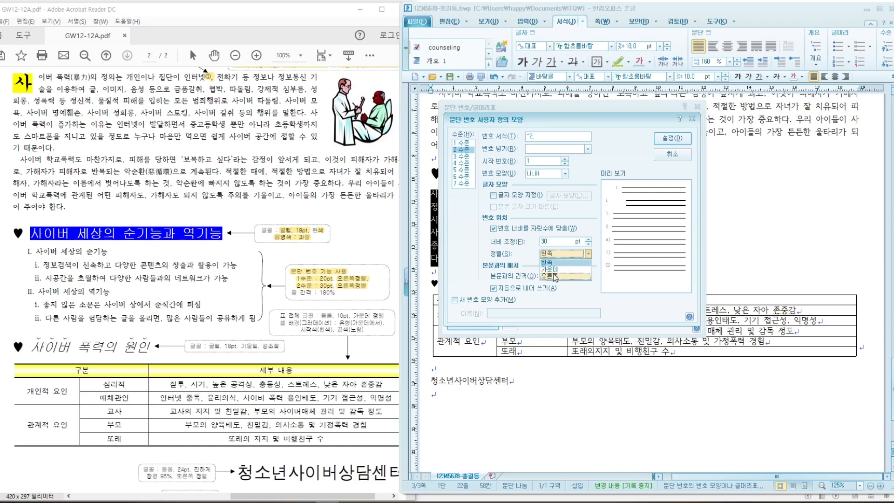
left_click(554, 276)
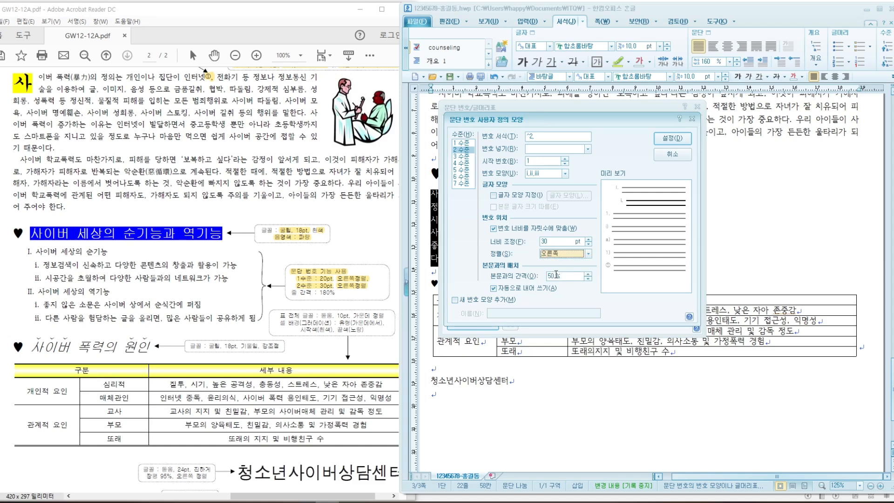
left_click(667, 138)
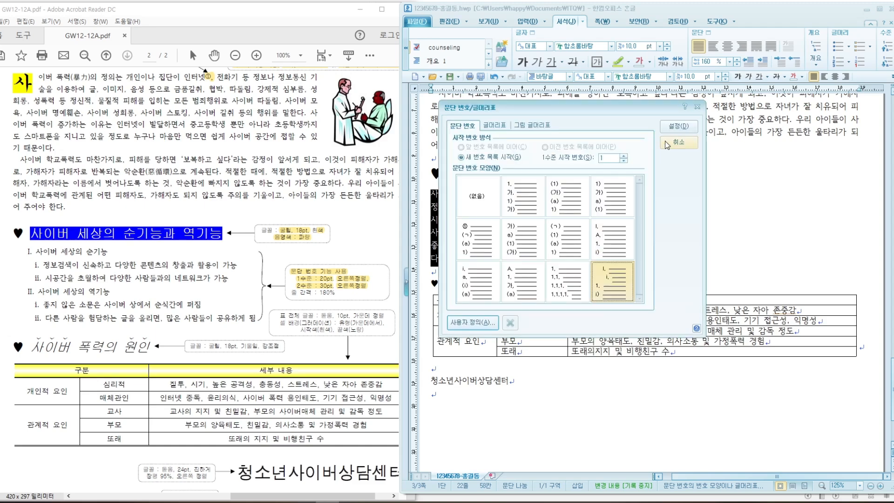
left_click(677, 133)
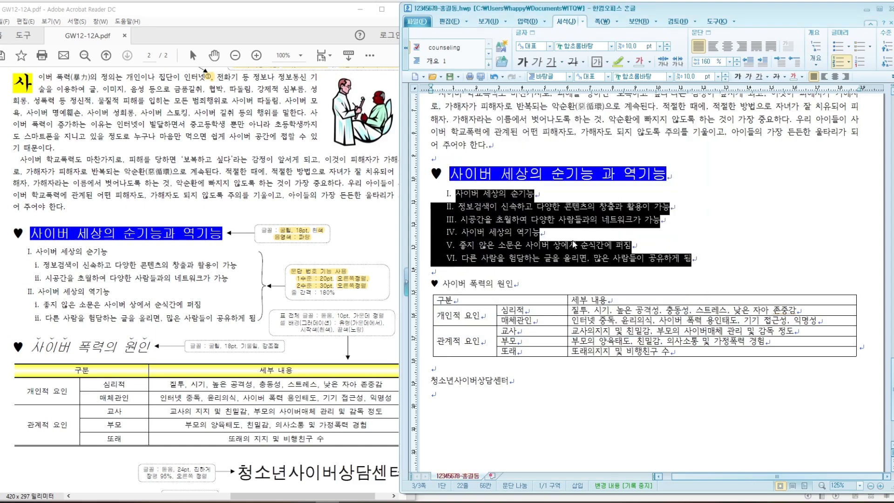
Highlight the '줄 간격 : 180%' note in the PDF sample and set the six selected numbered lines' line spacing to 180%.
left_click_drag(290, 292, 335, 292)
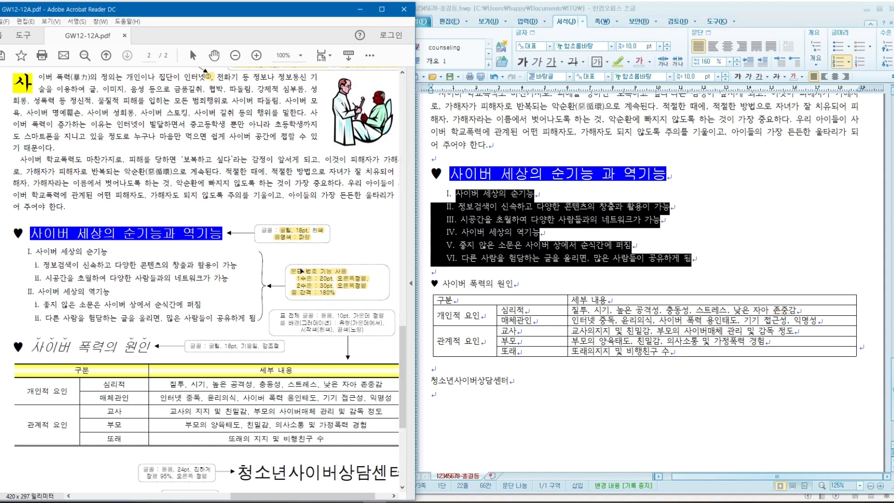
left_click(449, 21)
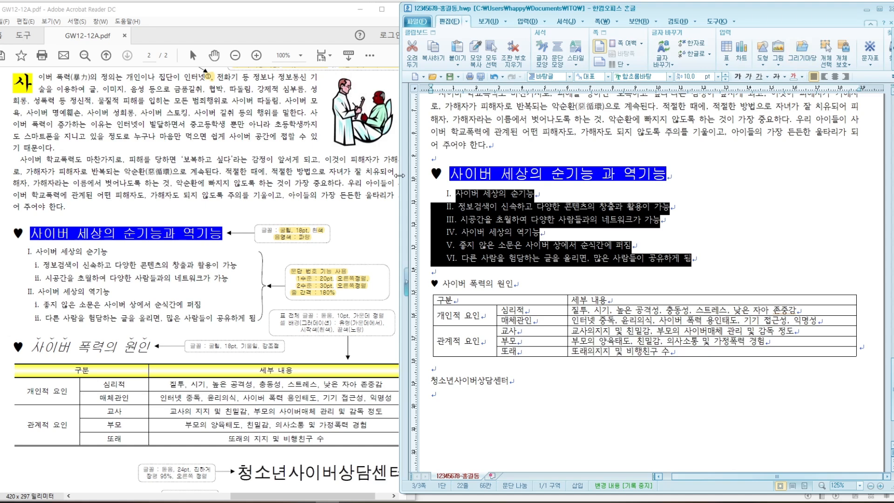
left_click_drag(399, 175, 374, 175)
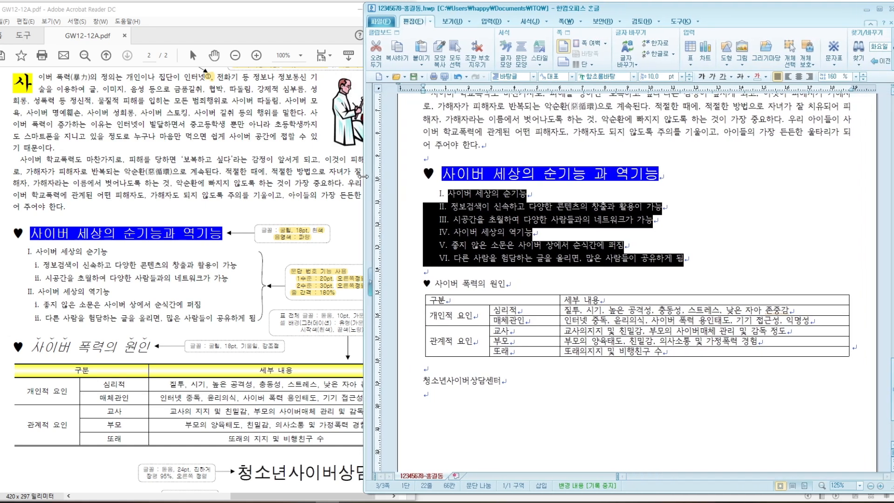
left_click_drag(363, 177, 363, 176)
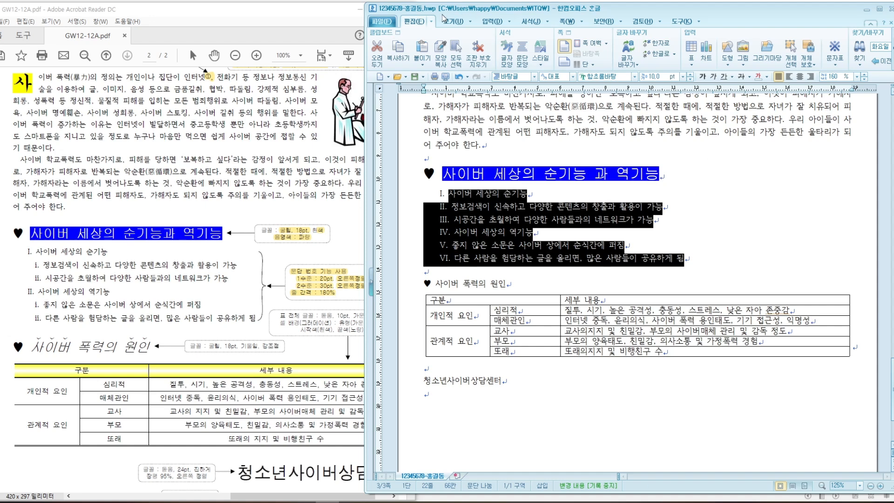
left_click(839, 79)
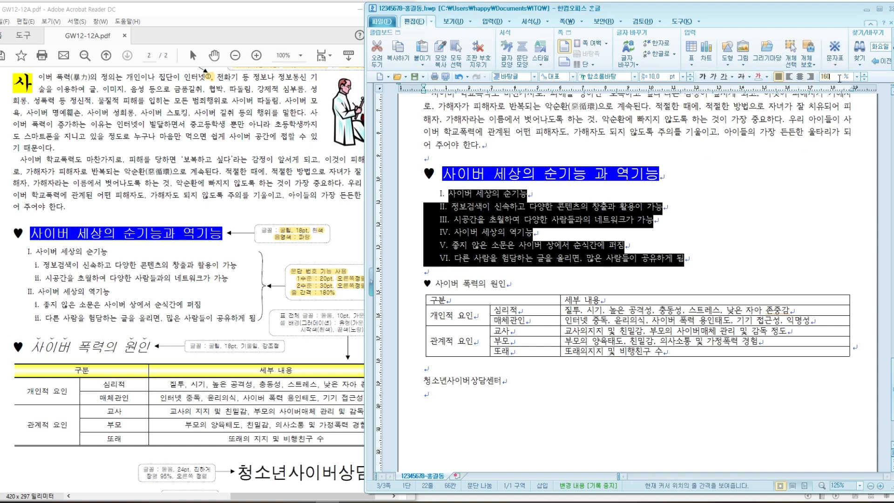
type("180")
key("Return")
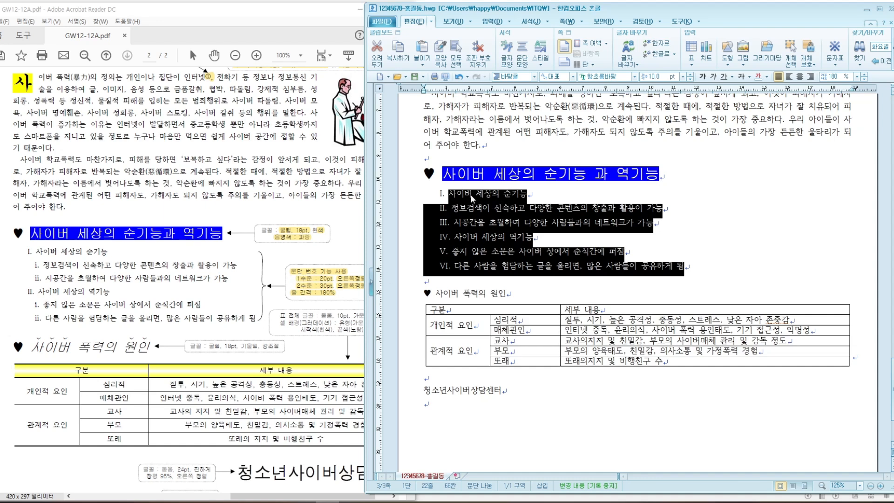
left_click(578, 243)
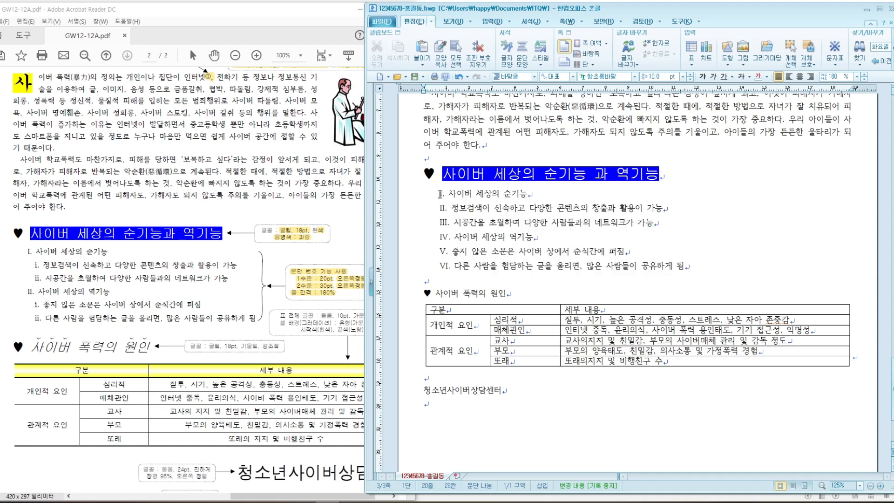
left_click(460, 268)
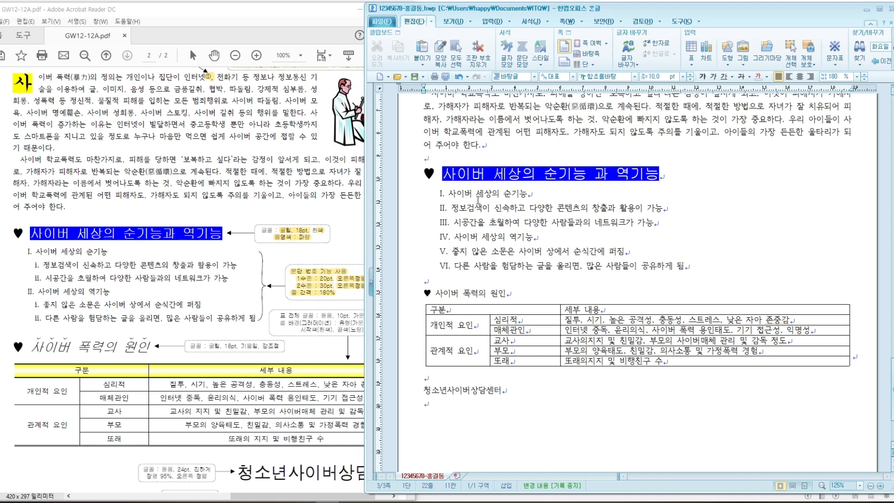
left_click_drag(451, 211, 664, 230)
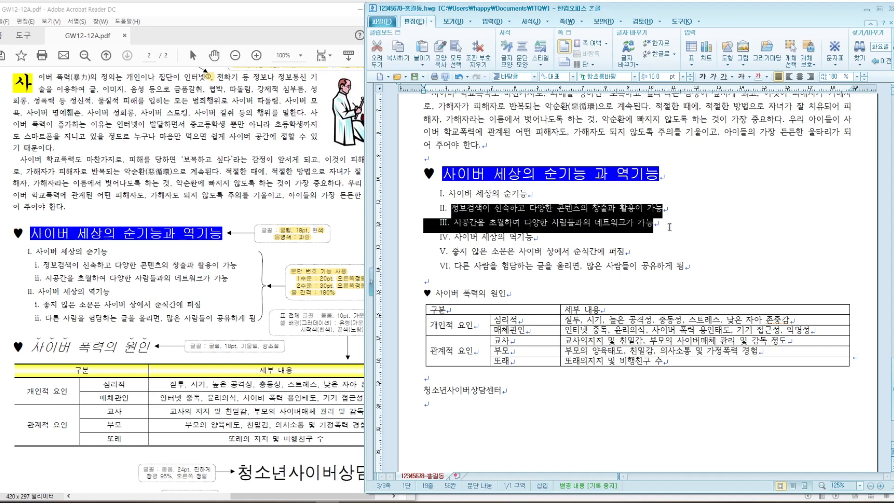
left_click(664, 229)
left_click_drag(451, 210, 658, 230)
left_click_drag(438, 217, 448, 193)
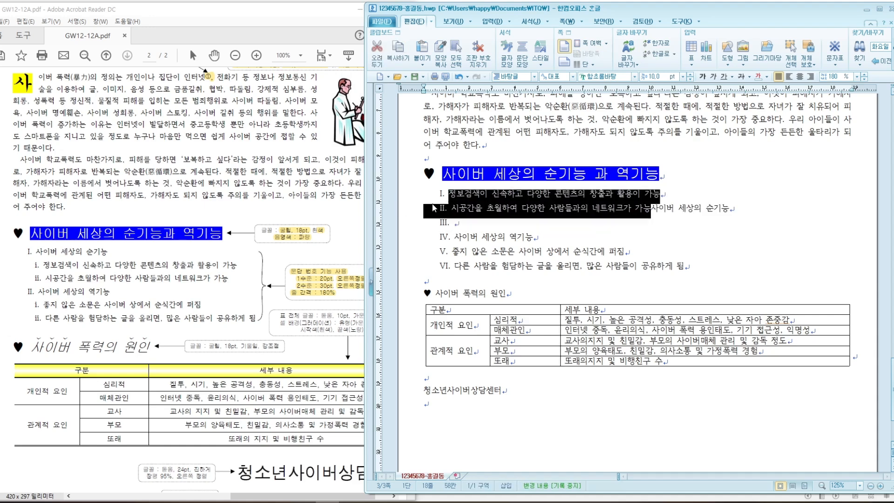
left_click(459, 78)
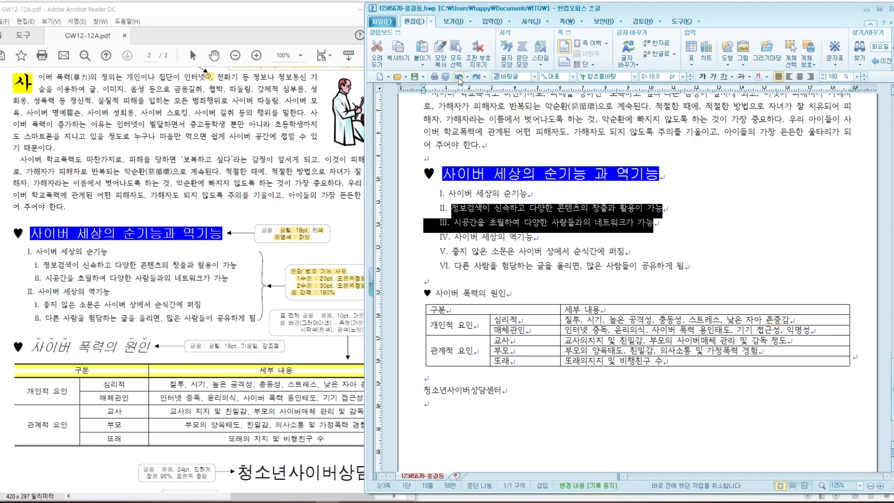
left_click(667, 230)
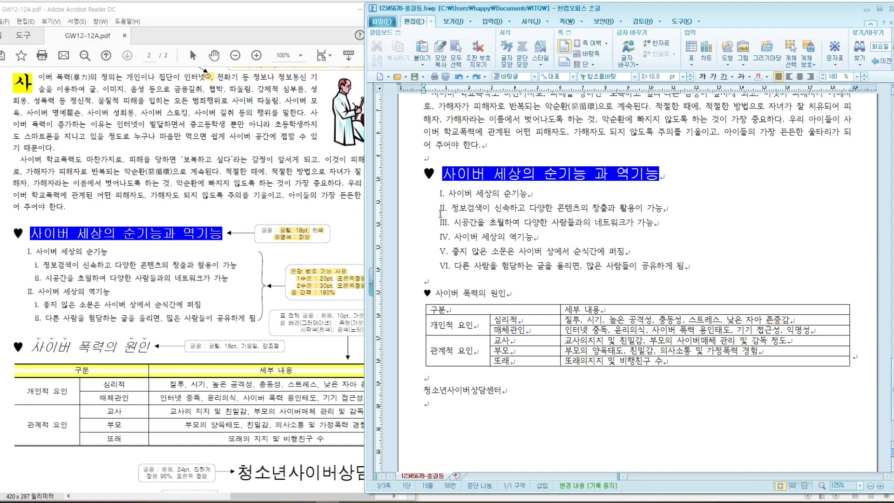
Lower the second, third, fifth and sixth numbered lines under the first heading by one numbering level.
left_click_drag(454, 210, 676, 230)
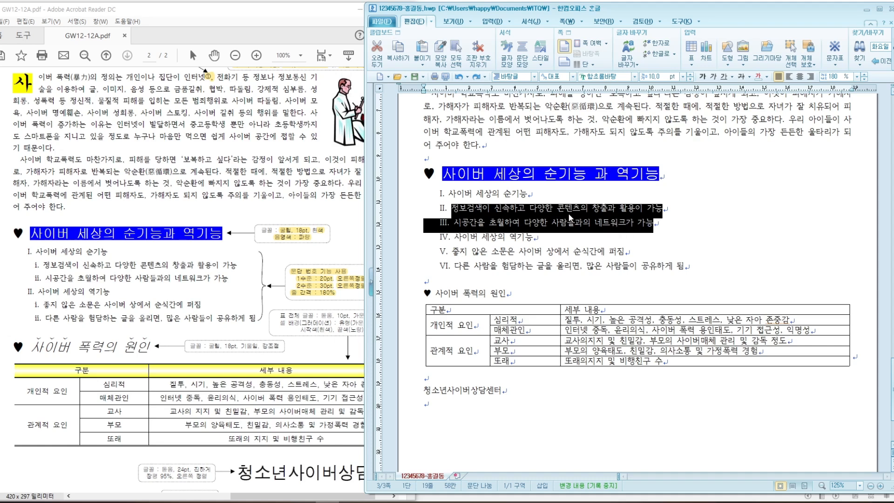
left_click(532, 22)
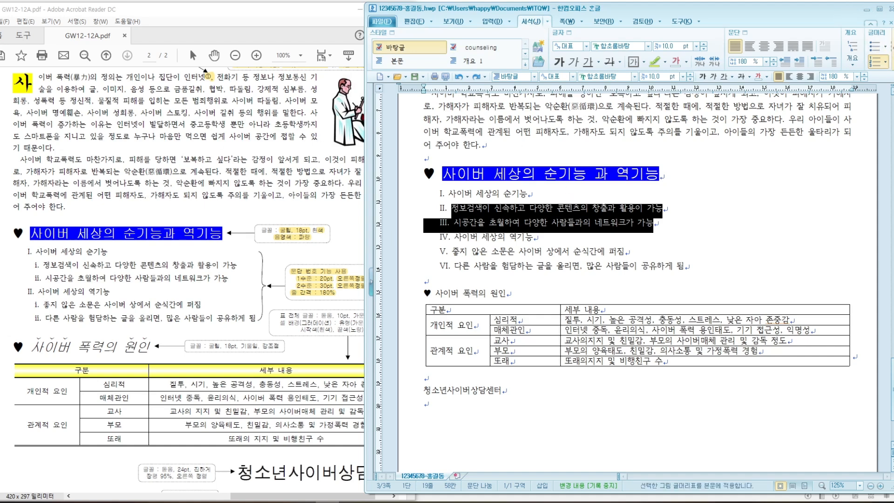
left_click(891, 46)
left_click(891, 47)
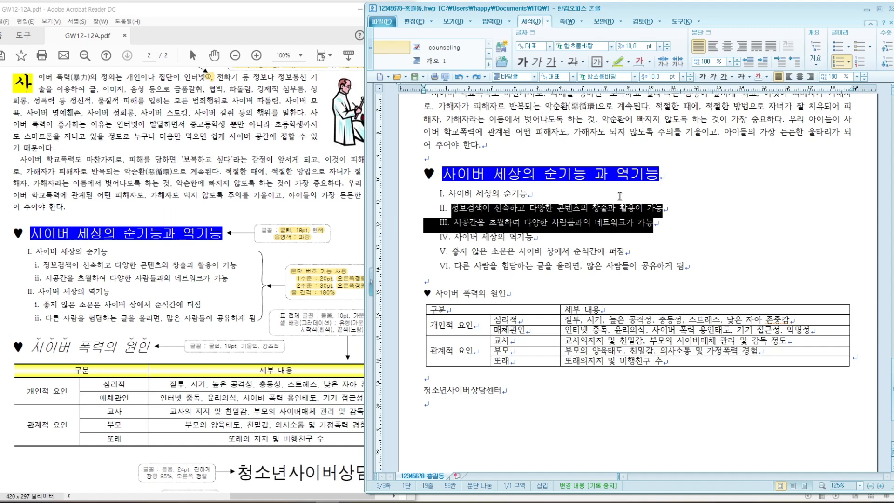
left_click(889, 62)
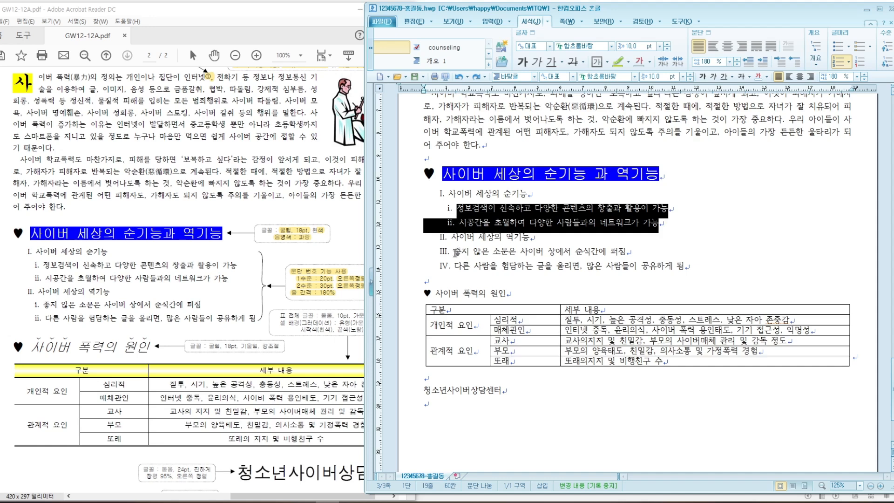
left_click_drag(456, 252, 689, 274)
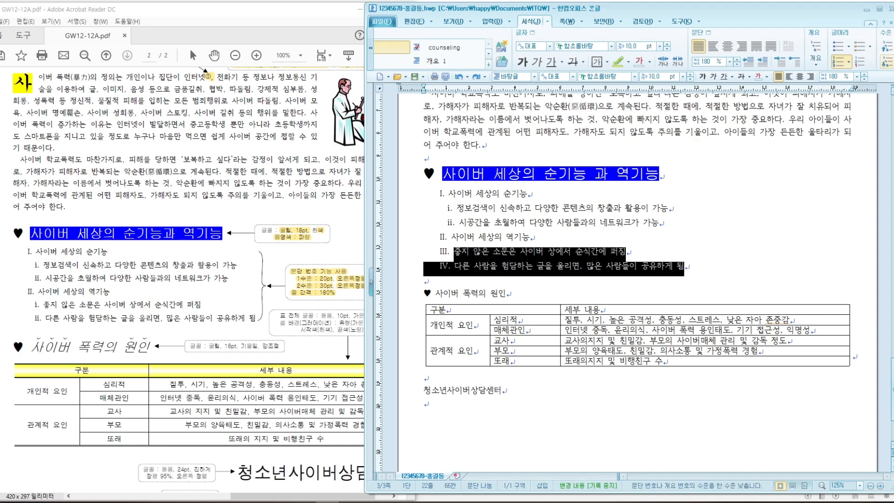
left_click(887, 63)
left_click(734, 266)
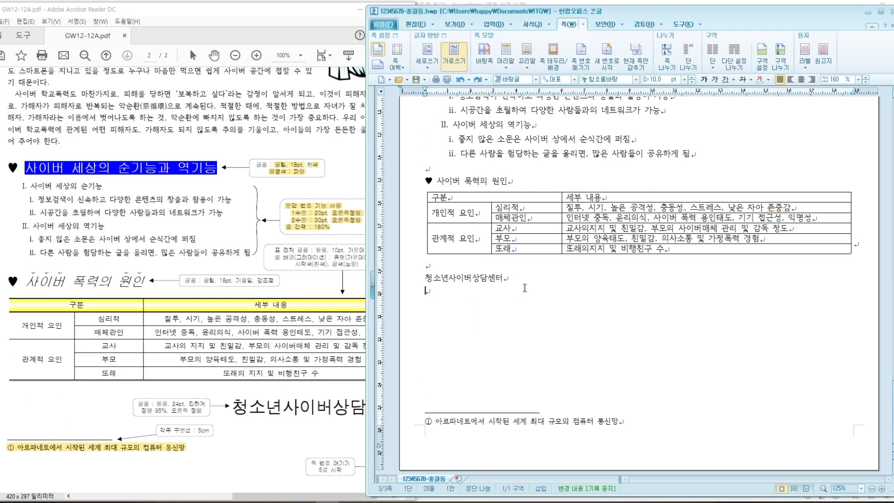
Highlight the second heading's font note in the PDF sample and format '♥ 사이버 폭력의 원인' in 굴림, 18 pt.
left_click(528, 279)
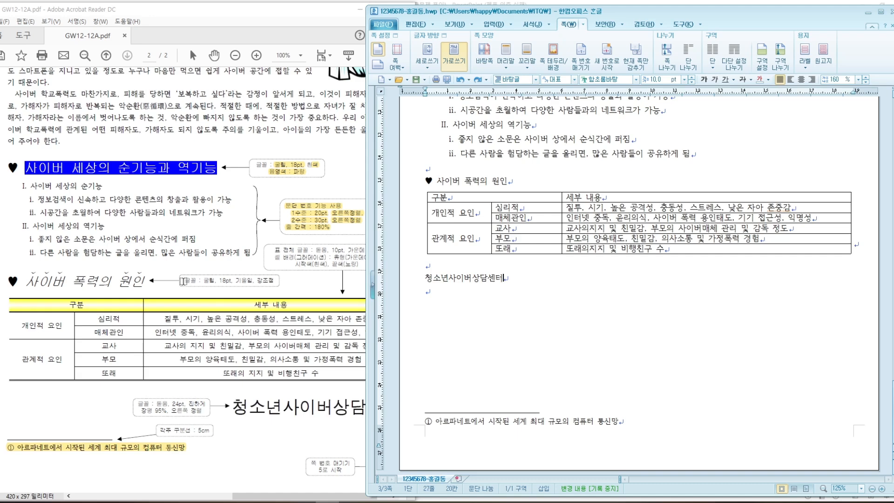
left_click_drag(183, 282, 278, 281)
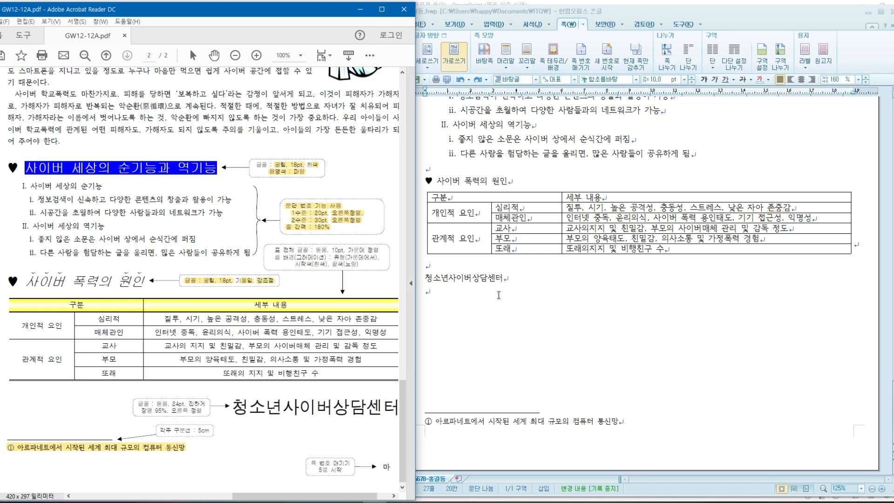
left_click(512, 287)
left_click_drag(425, 181, 509, 183)
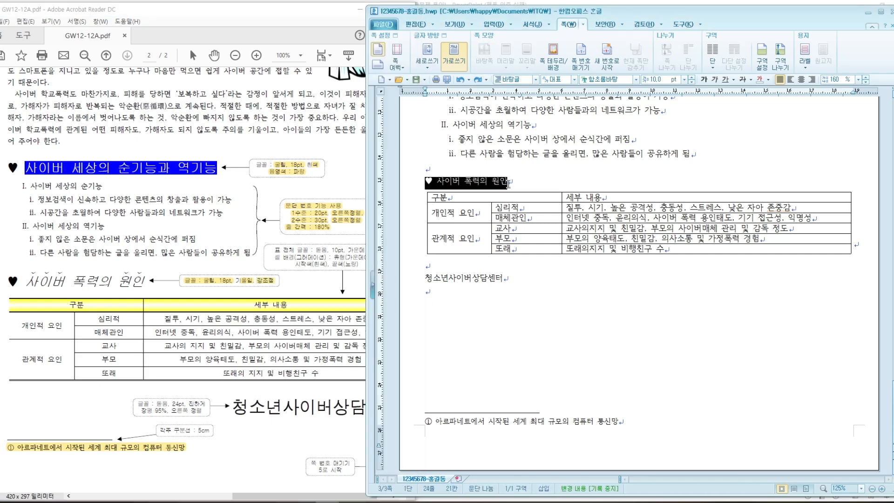
left_click(618, 80)
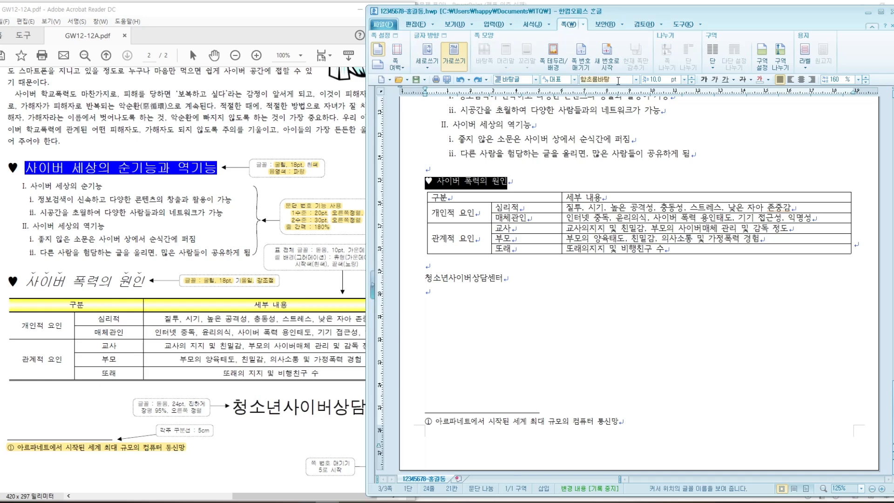
type("굴림")
key("Return")
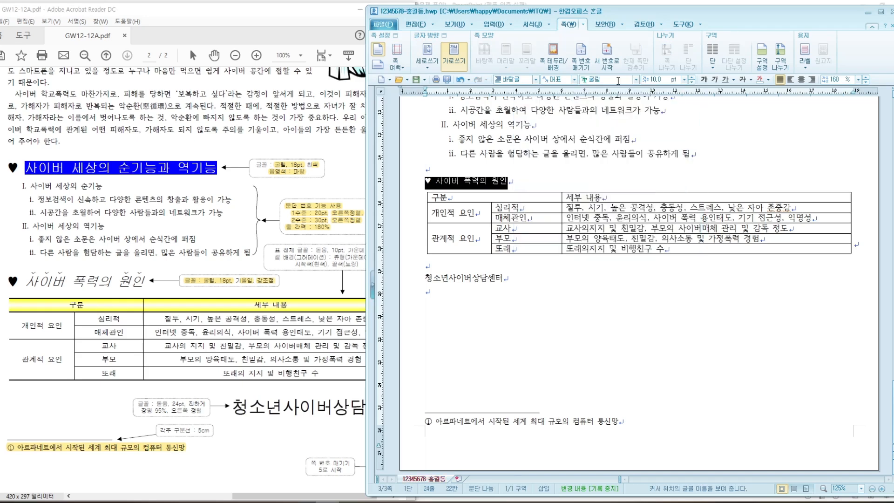
left_click_drag(668, 80, 636, 80)
type("18")
key("Return")
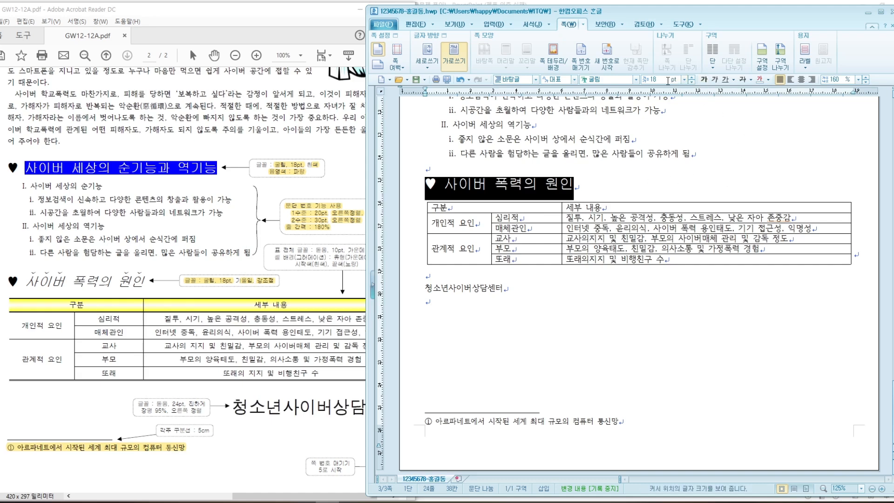
left_click(714, 81)
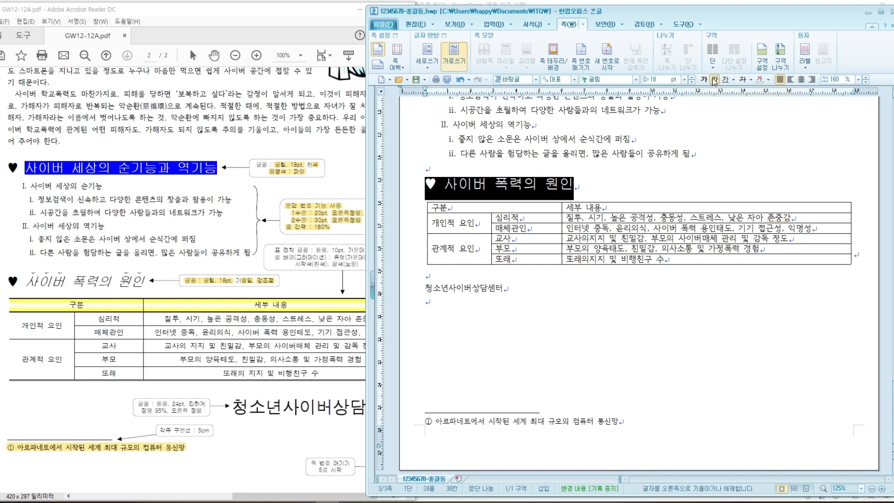
left_click(589, 192)
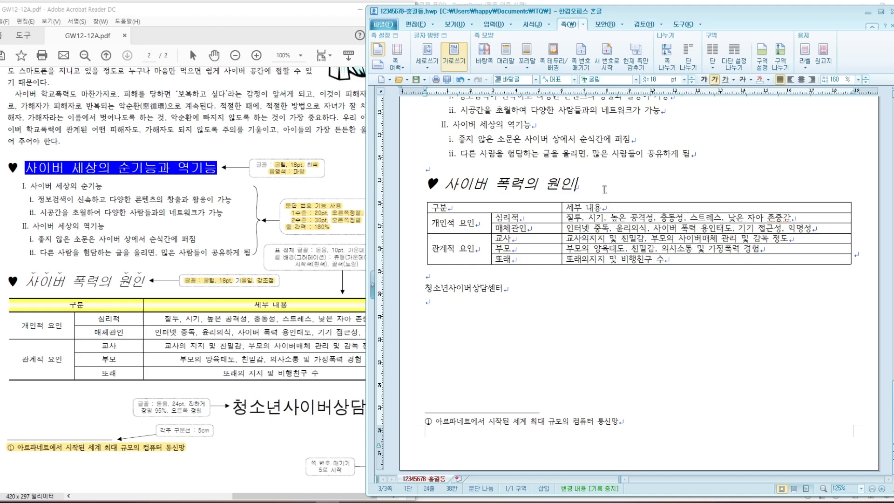
left_click(460, 81)
Italicise the second heading's text '사이버 폭력의 원인', excluding the ♥ symbol.
left_click(579, 191)
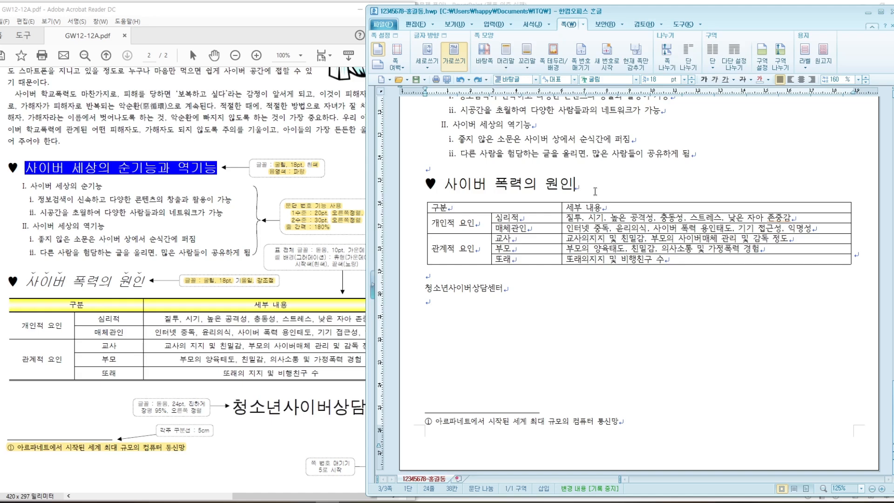
left_click_drag(445, 183, 571, 183)
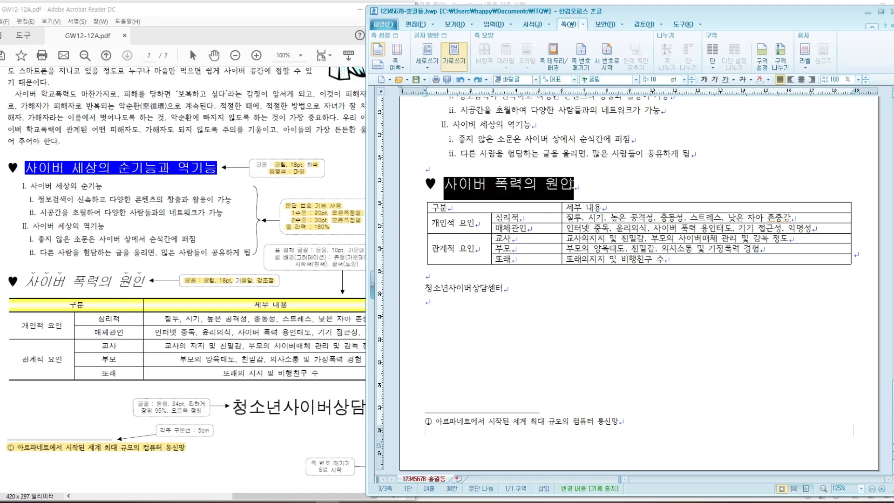
left_click(715, 80)
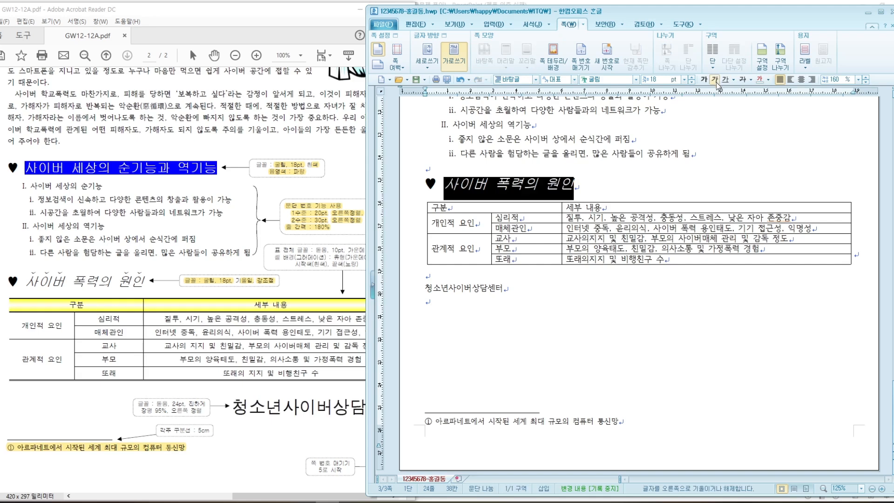
left_click(625, 192)
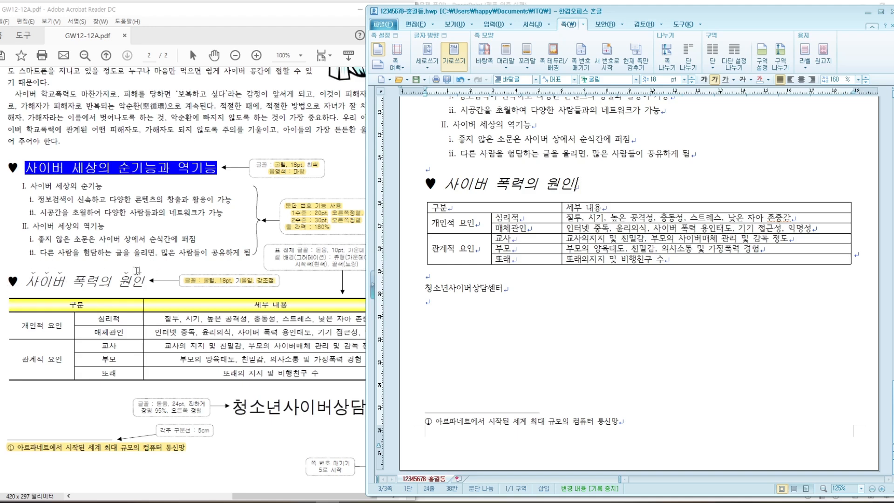
Add the v-shaped emphasis mark (강조점) above '사이버' in the second heading, '사이버 폭력의 원인'.
left_click(466, 187)
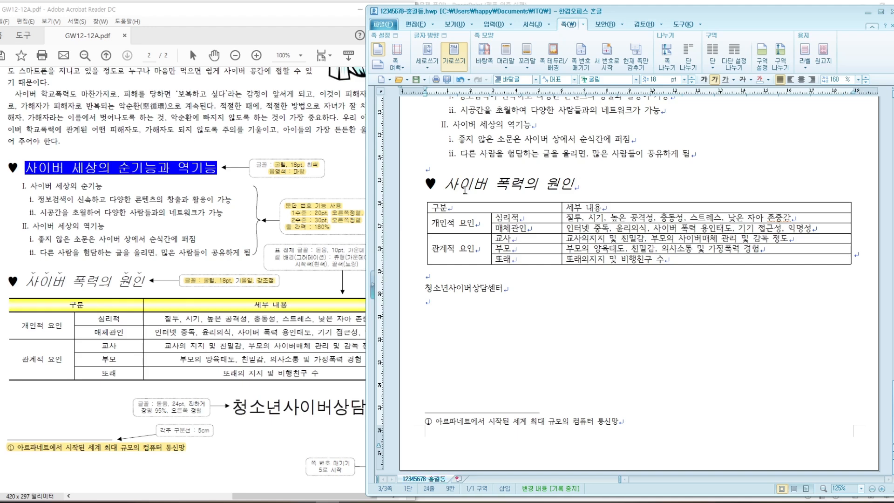
left_click_drag(452, 187, 484, 186)
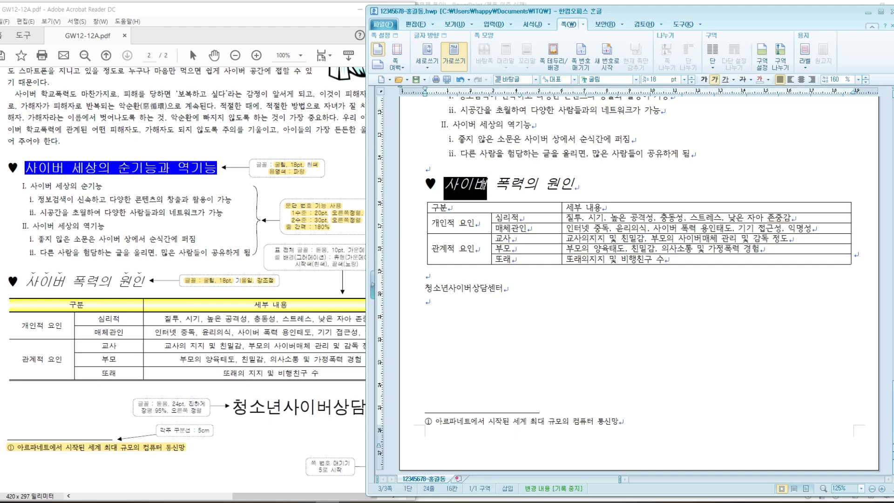
right_click(485, 187)
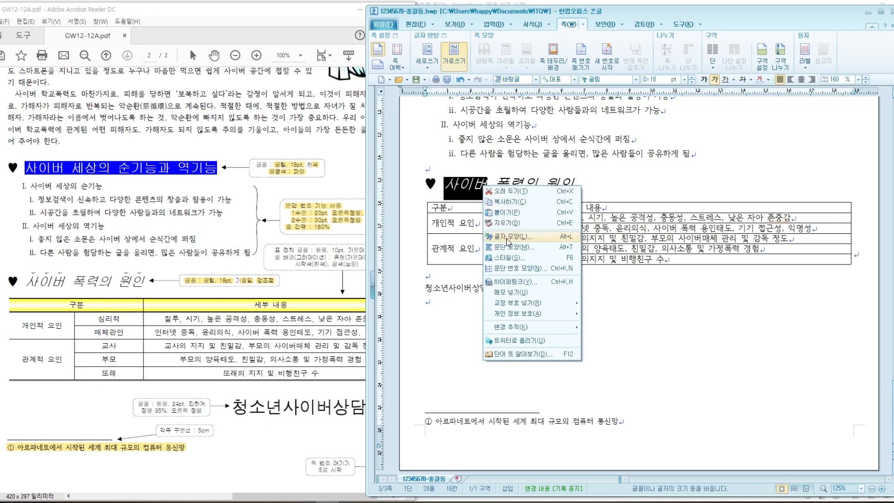
left_click(508, 238)
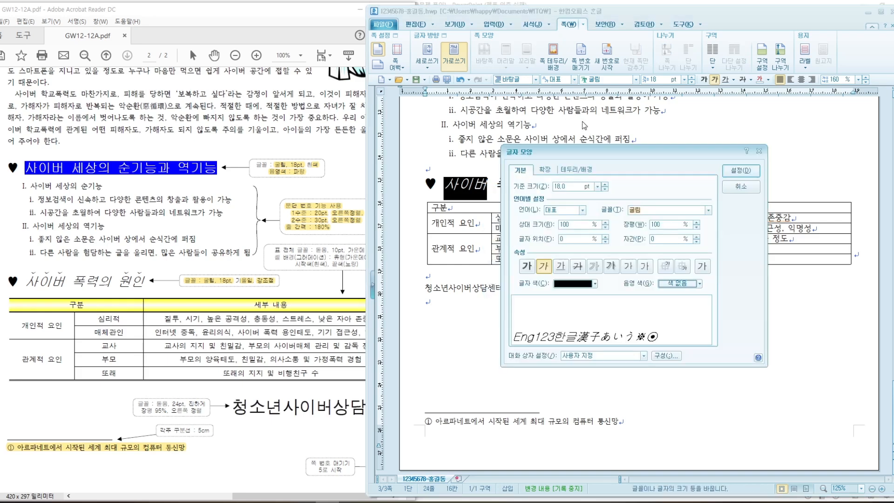
left_click_drag(649, 158, 654, 115)
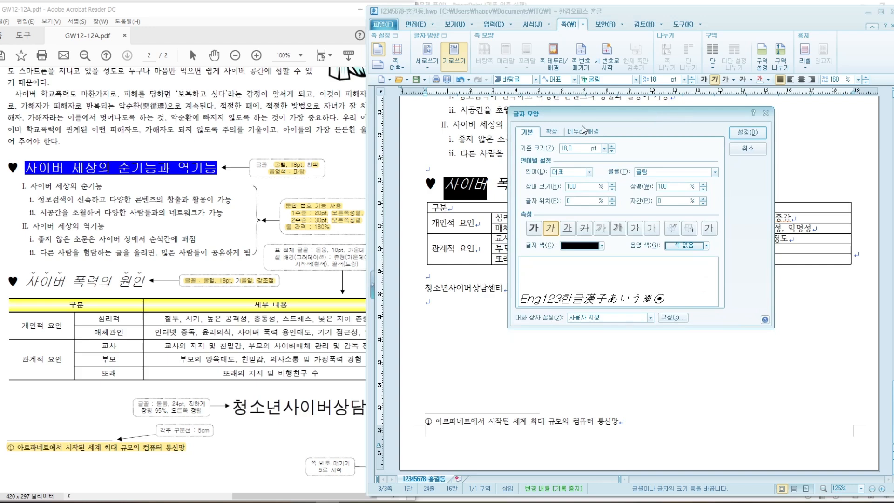
left_click(551, 132)
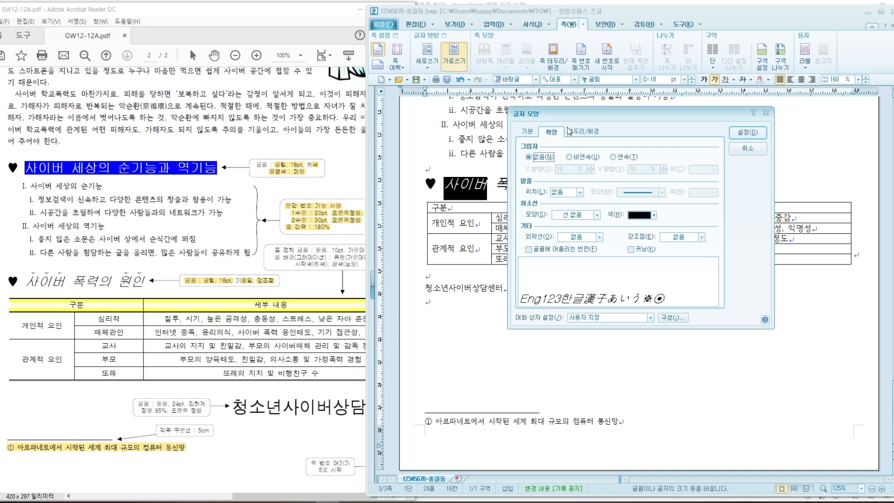
left_click_drag(625, 117, 628, 90)
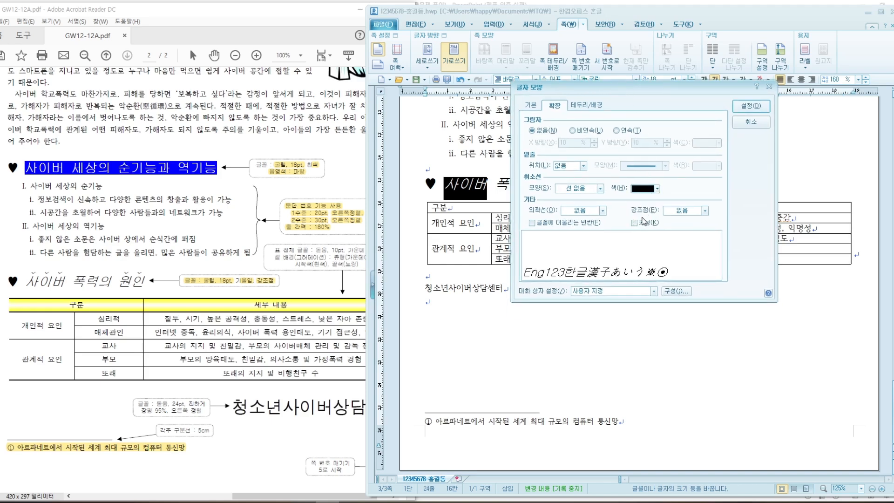
left_click(706, 212)
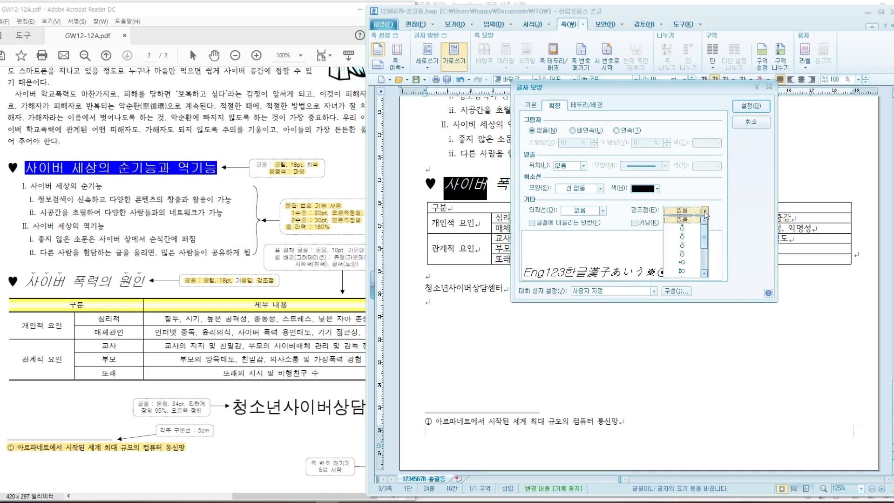
left_click(683, 246)
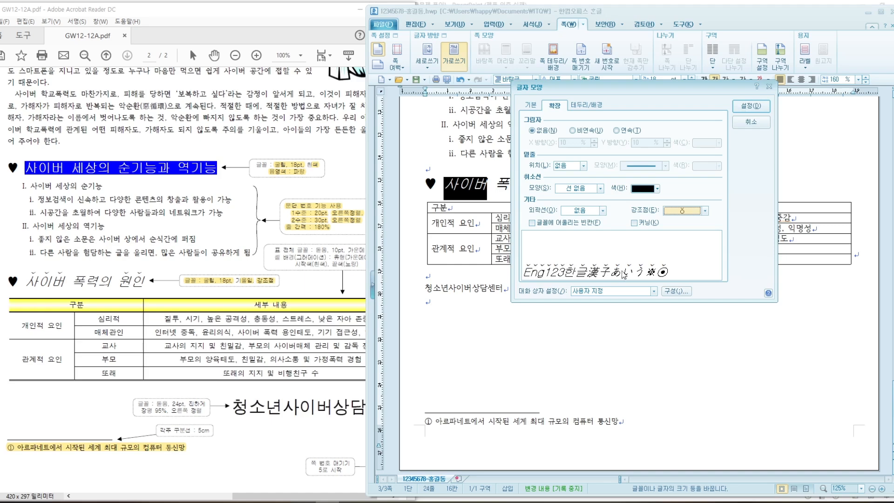
left_click(747, 107)
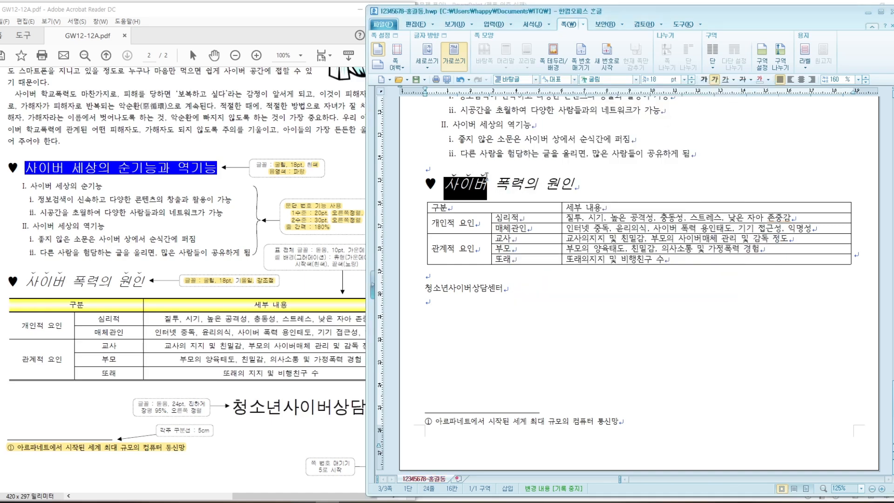
Add the same v-shaped emphasis mark (강조점) above '원인' in the second heading.
left_click(522, 185)
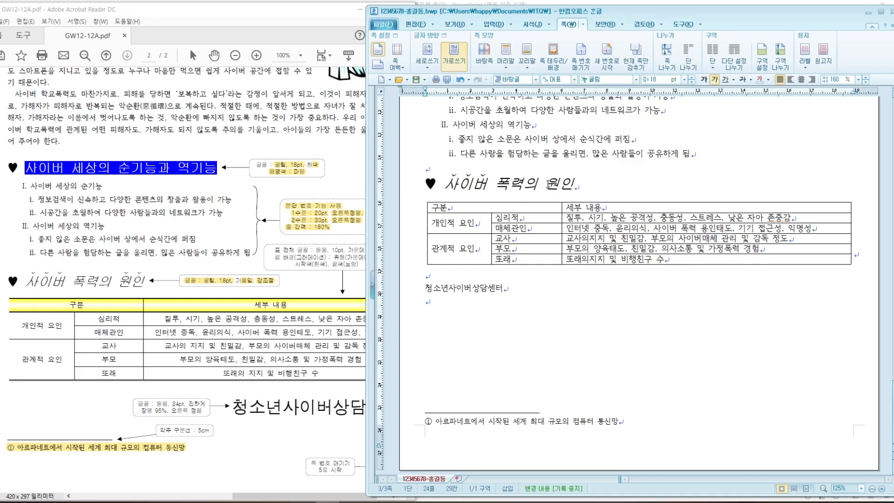
left_click_drag(550, 183, 570, 181)
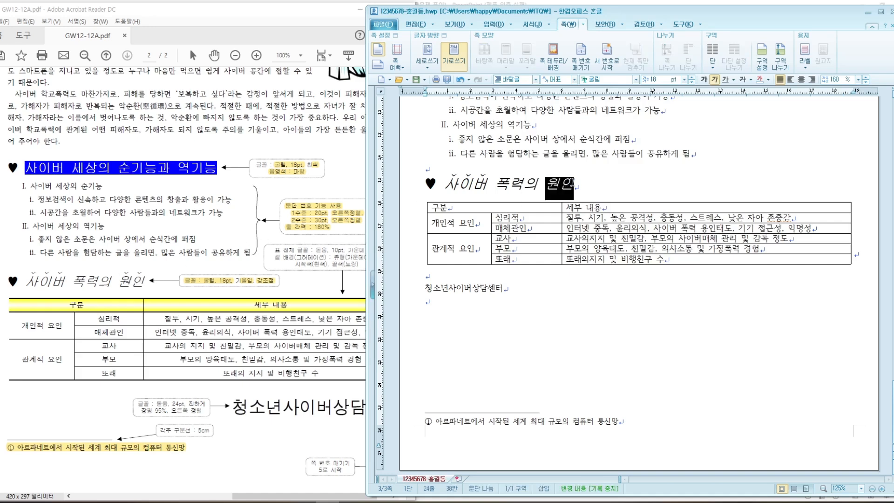
right_click(570, 184)
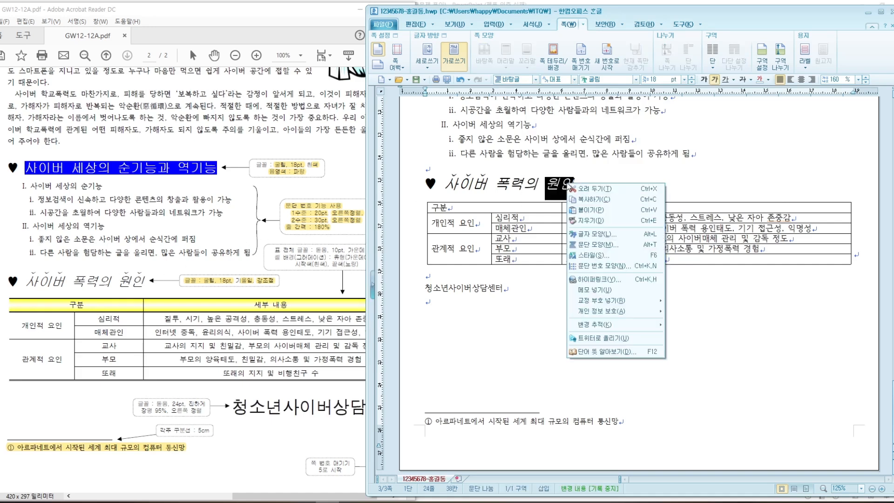
left_click(595, 234)
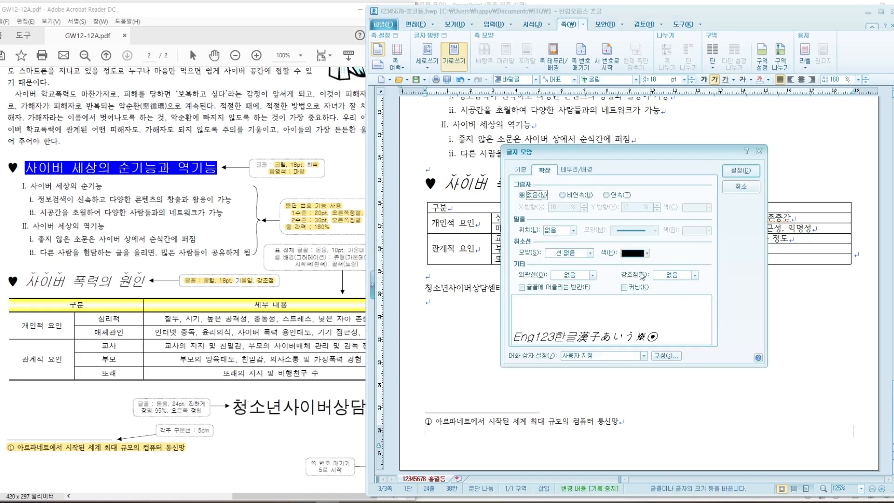
left_click(695, 275)
left_click(672, 311)
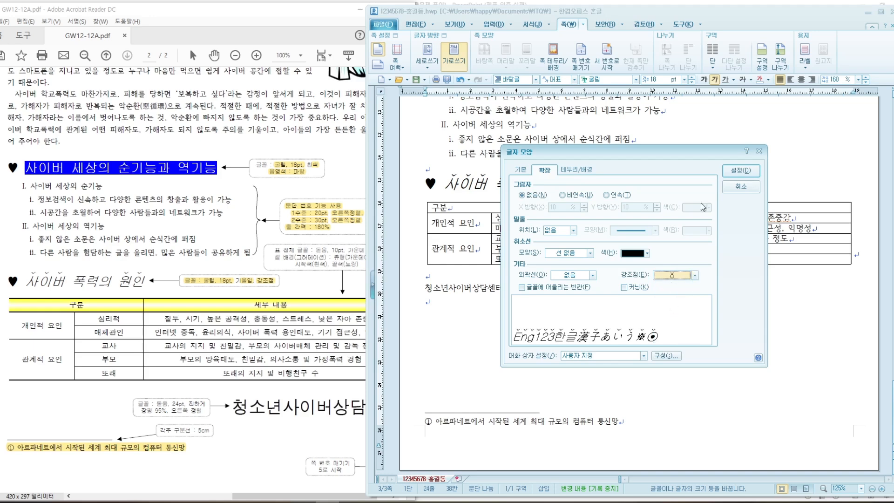
left_click(741, 171)
left_click(598, 199)
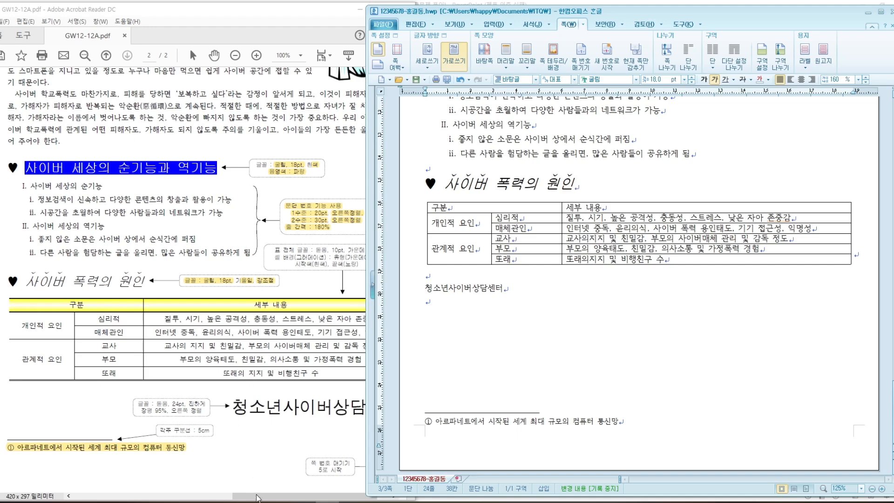
Highlight the table note '표 전체 글꼴 : 돋움, 10pt, 가운데 정렬' in the PDF sample.
mouse_move(264, 497)
left_mouse_down()
mouse_move(276, 500)
mouse_move(265, 500)
left_mouse_up()
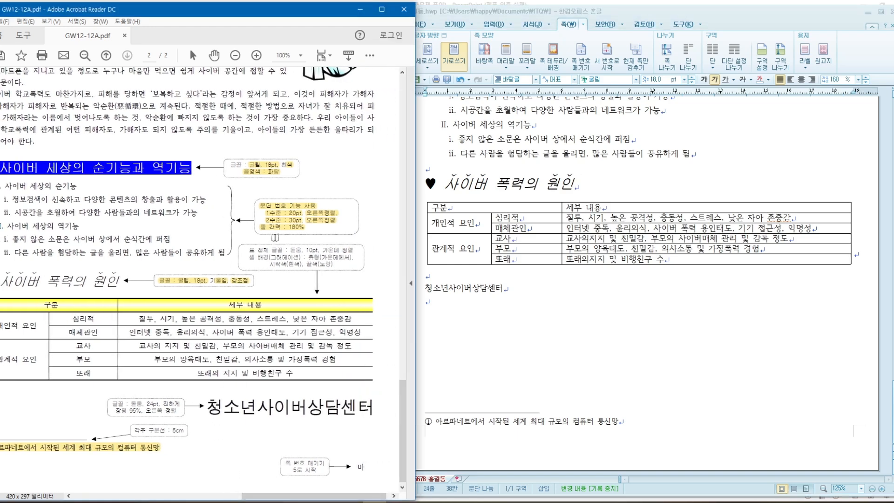
left_click_drag(248, 250, 347, 250)
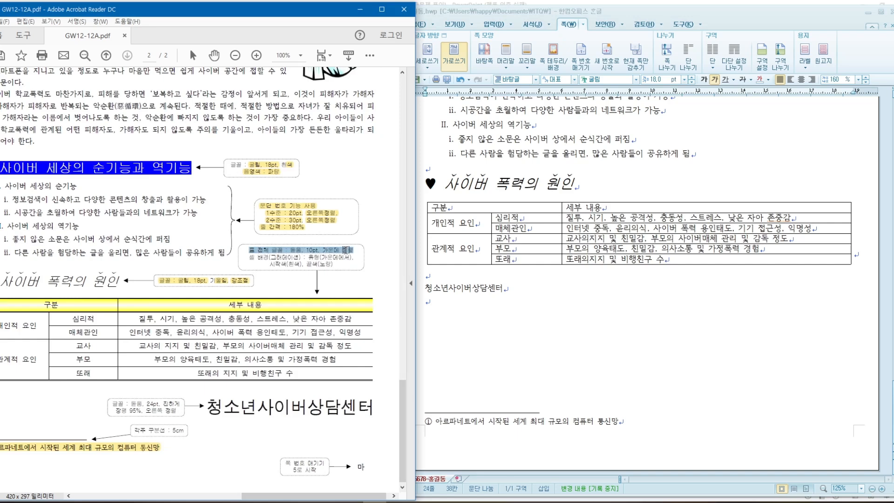
left_click(387, 252)
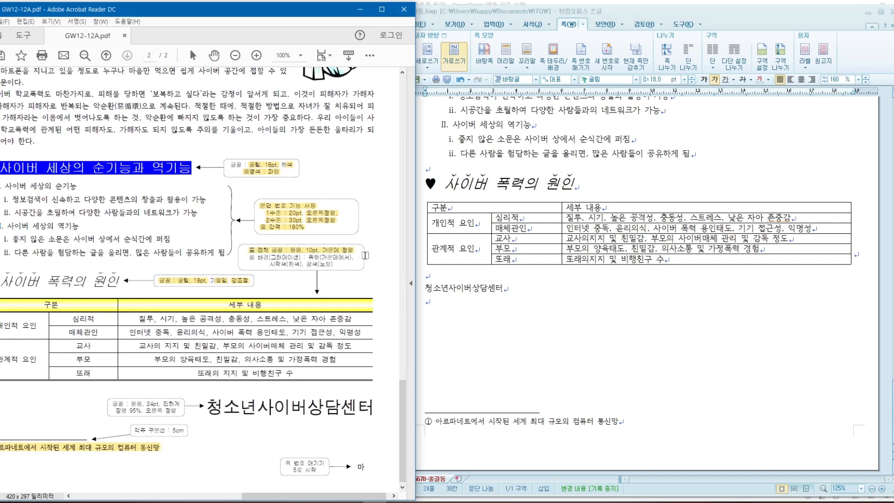
Set all cells of the table under the second heading to the 돋움 font and centre their text.
left_click(470, 207)
left_click_drag(470, 206, 773, 260)
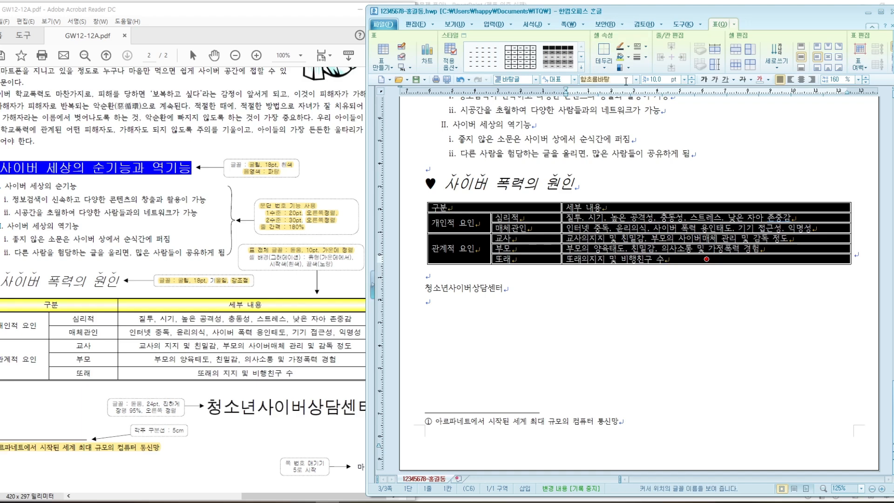
left_click(625, 81)
type("돋움")
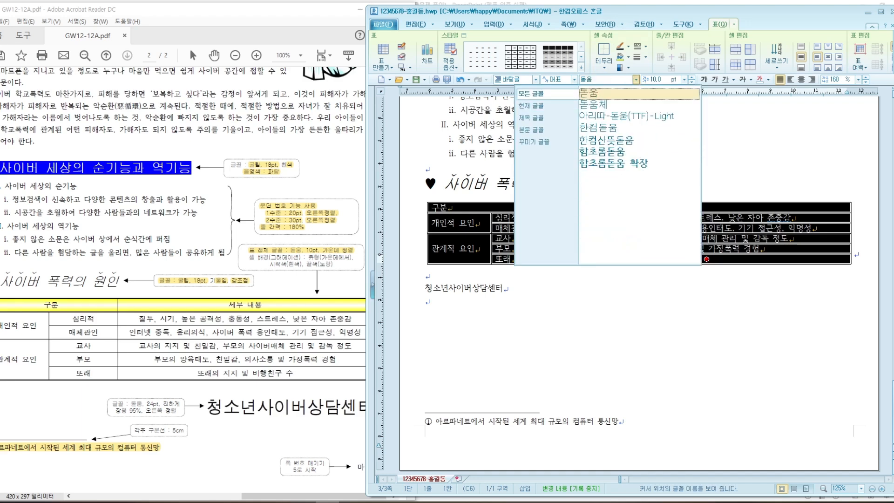
key("Return")
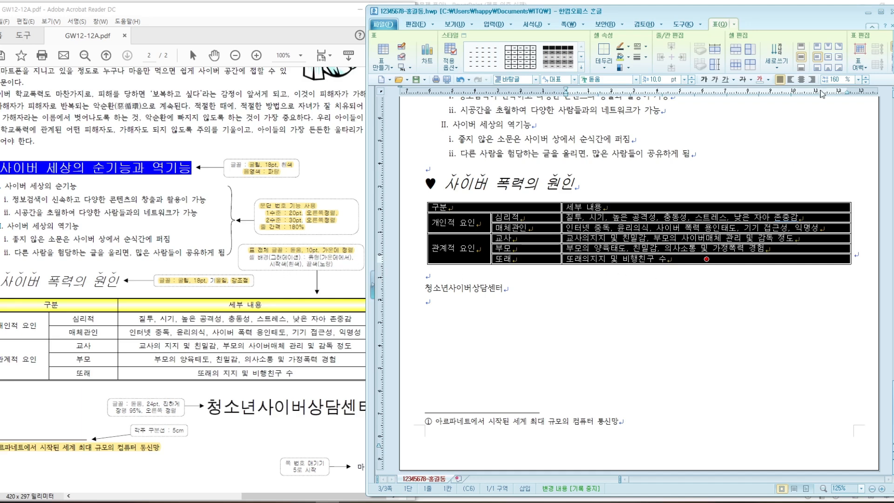
left_click(801, 79)
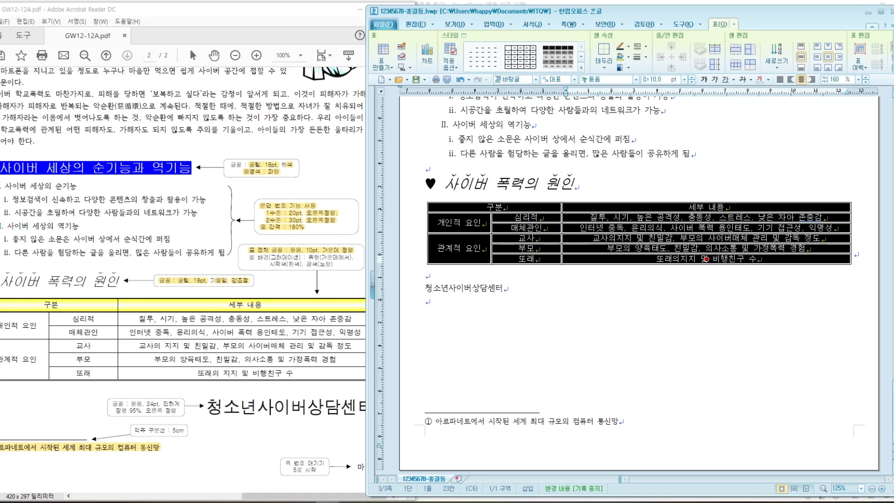
Switch to the keyboard layout picture in 캡처 및 스케치 to view it, and minimise its window.
left_click(286, 499)
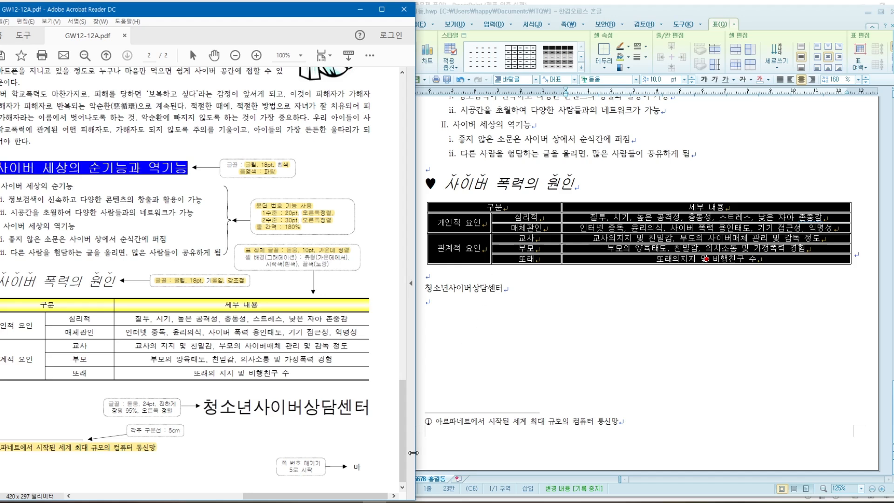
key("alt+Tab")
mouse_move(485, 71)
left_mouse_down()
mouse_move(528, 56)
mouse_move(543, 41)
left_mouse_up()
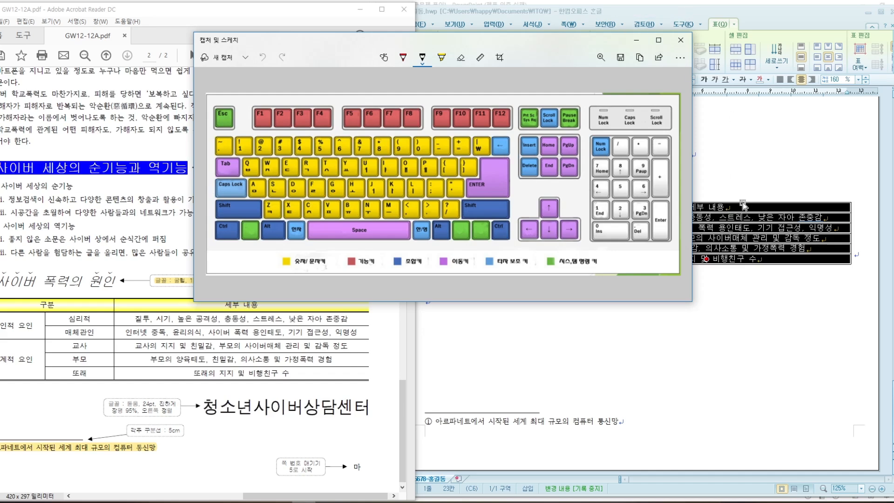
left_click(637, 44)
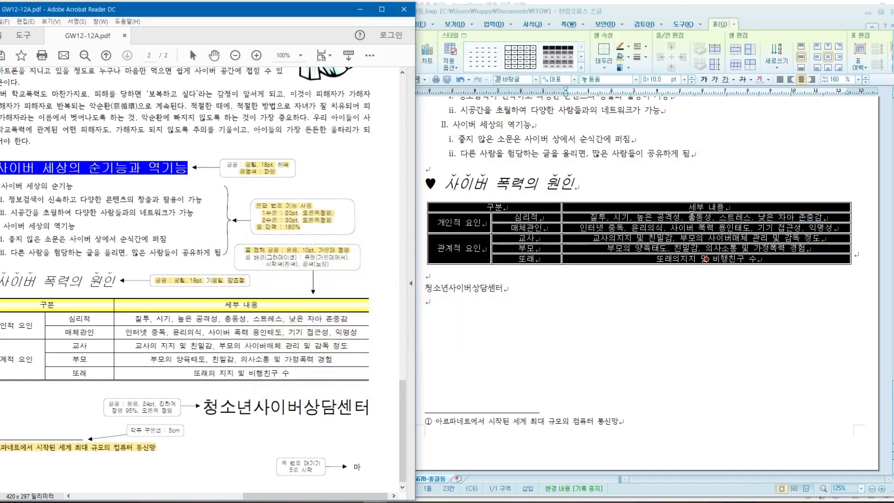
Increase the height of all rows in the table by a net four increments and deselect the cells.
left_click(670, 259)
left_click_drag(503, 208, 643, 261)
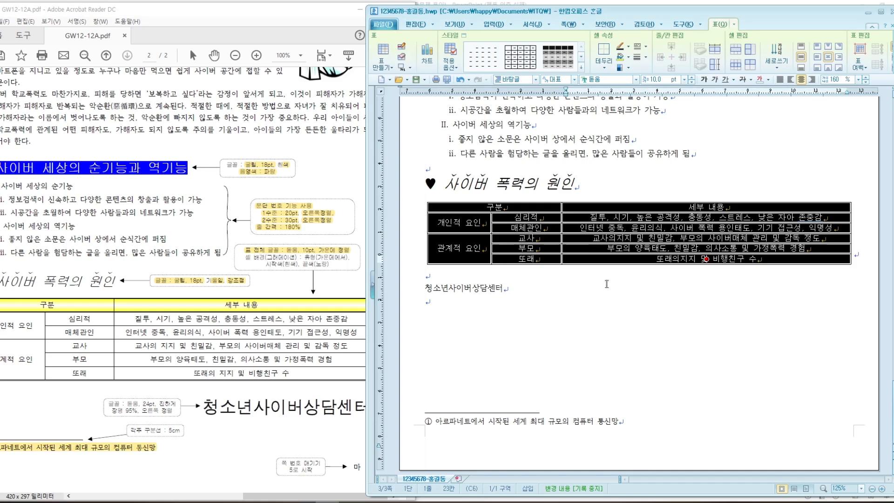
key("ctrl+Down")
key("ctrl+Down")
key("ctrl+Down")
key("ctrl+Down")
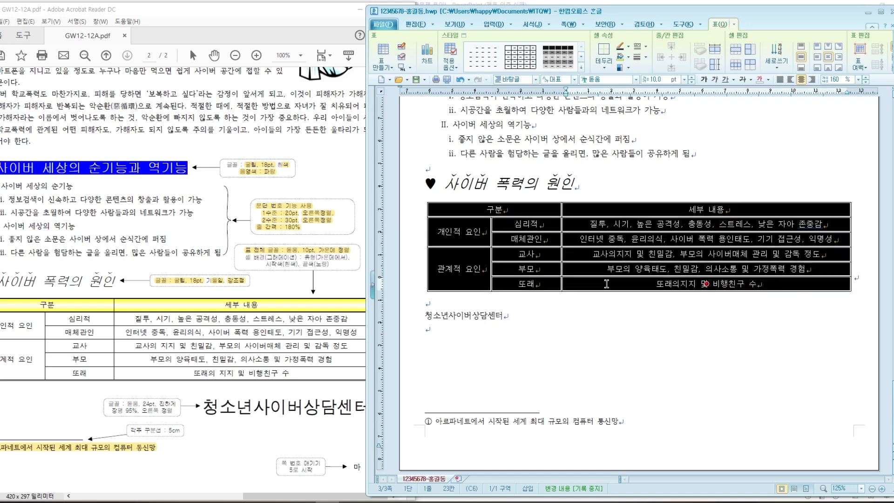
key("ctrl+Down")
key("ctrl+Down")
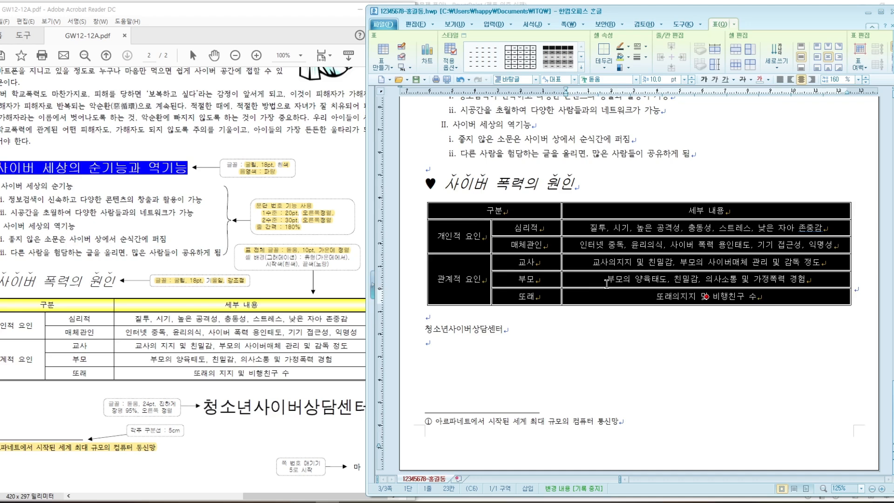
key("ctrl+Up")
key("ctrl+Up")
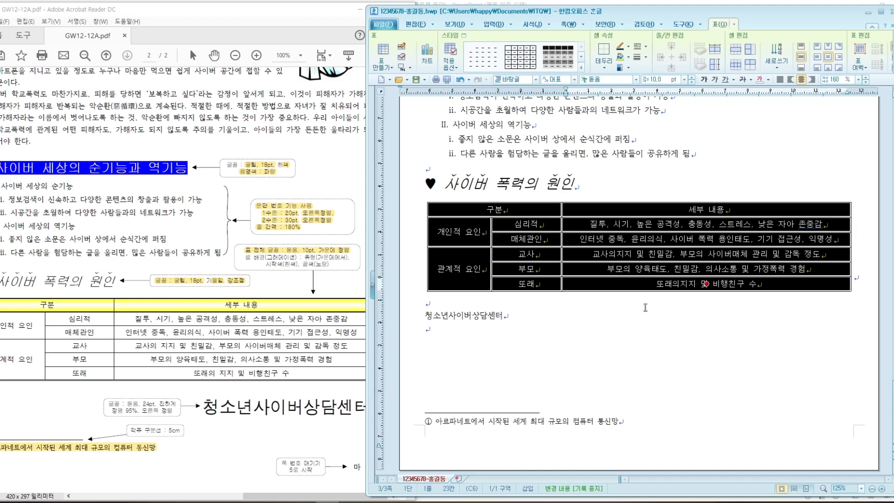
left_click(532, 302)
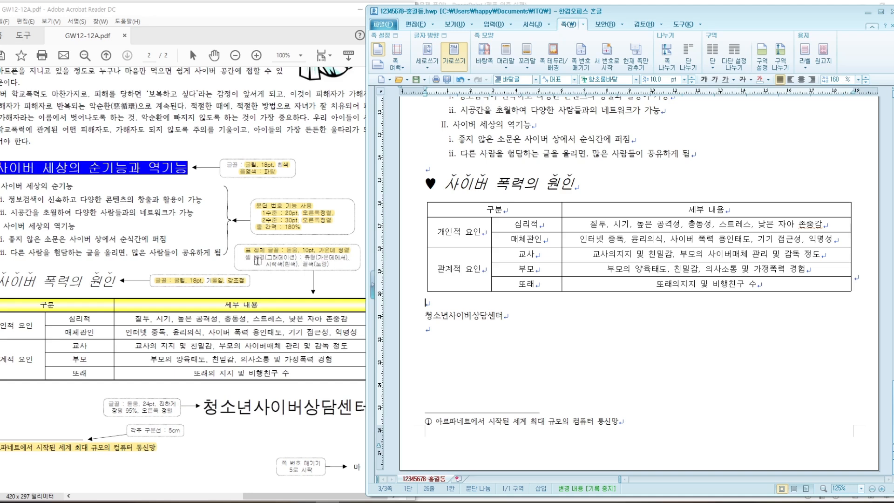
Highlight the note '셀 배경(그러데이션) : 유형(가운데에서)' beside the table in the PDF sample.
left_click_drag(245, 258, 346, 260)
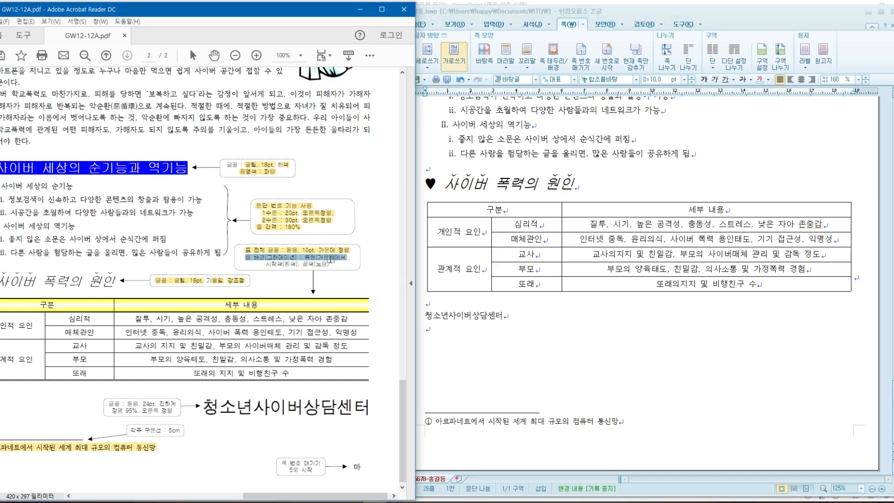
left_click(377, 230)
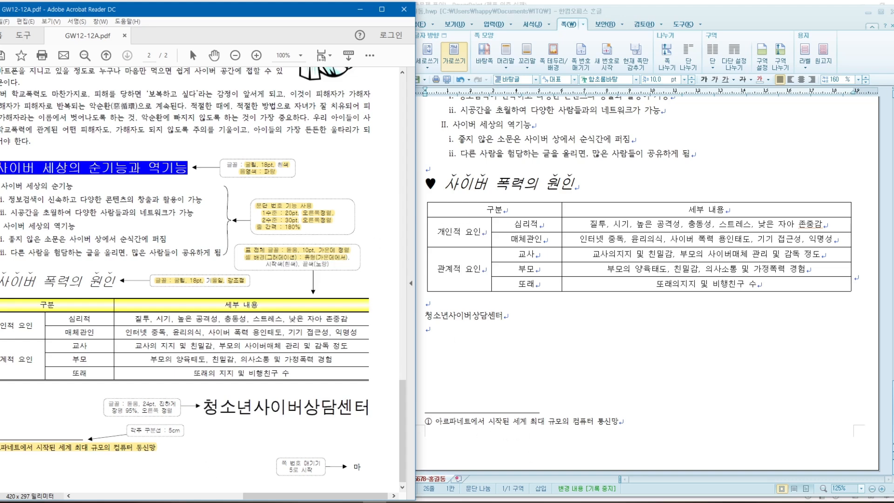
left_click_drag(278, 498, 273, 497)
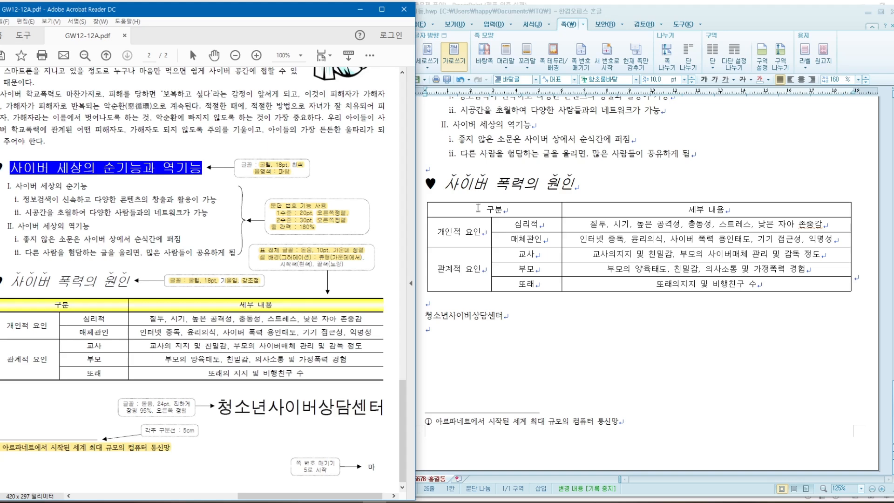
Select the header row cells '구분' and '세부 내용' of the table in the Hangul document.
left_click_drag(478, 208, 660, 211)
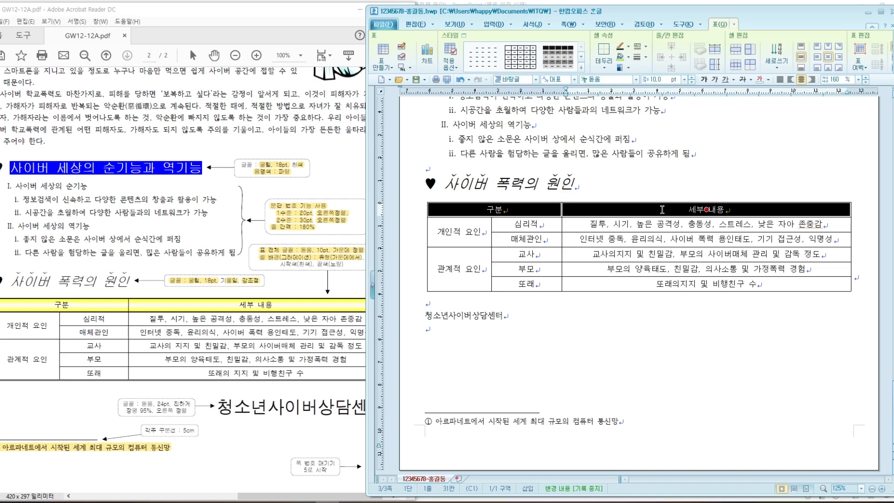
right_click(661, 211)
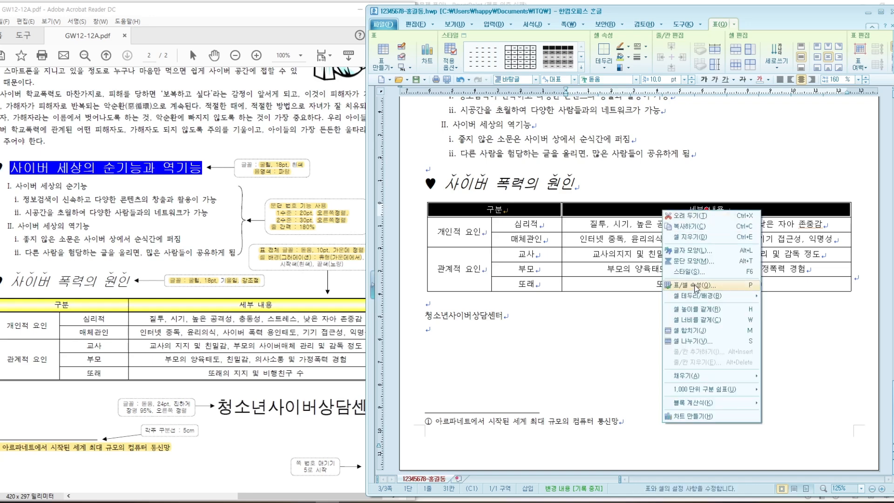
left_click(711, 285)
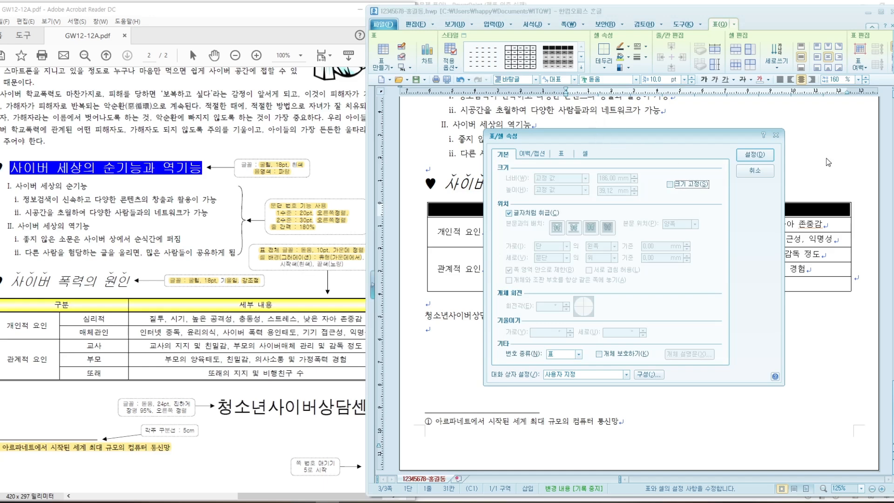
left_click(771, 177)
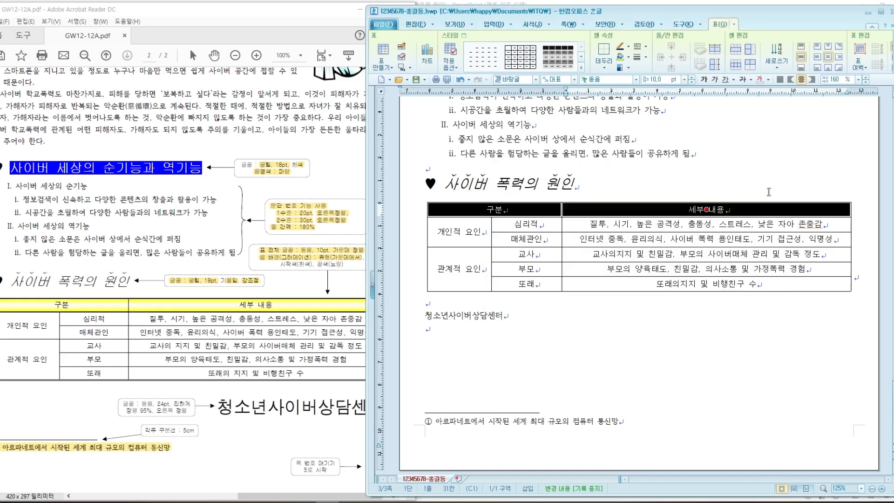
Open the background (배경) settings of 셀 테두리/배경 for the selected header cells, applied to each cell separately.
right_click(765, 210)
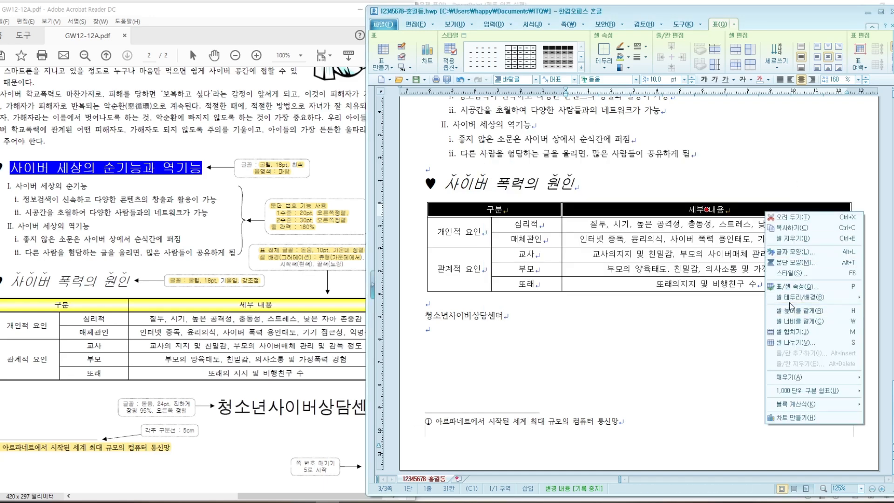
mouse_move(792, 297)
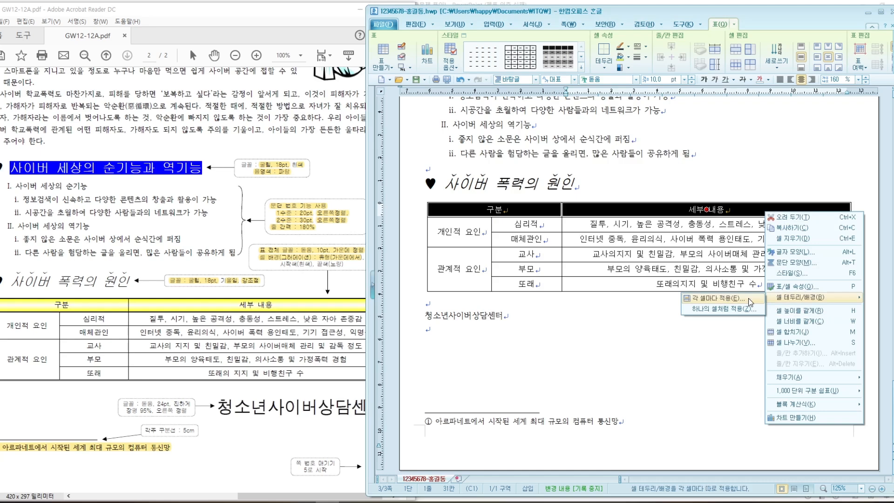
left_click(719, 300)
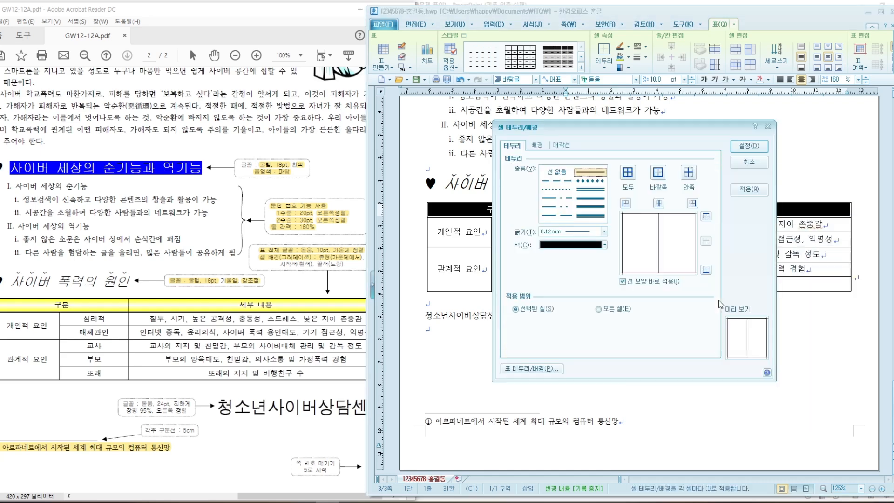
left_click(543, 145)
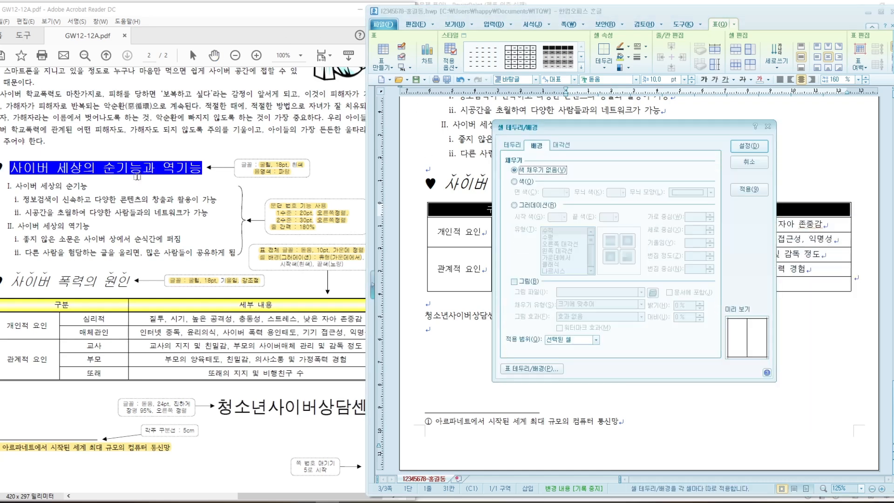